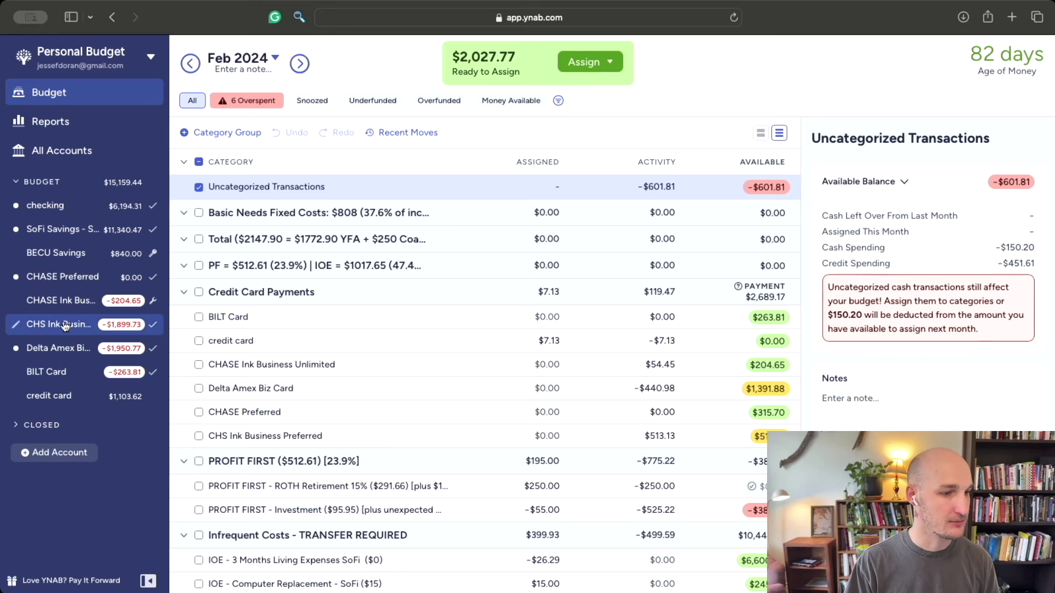
Step: Open the Delta Amex Biz Card account to show its unapproved transactions
left_click(55, 357)
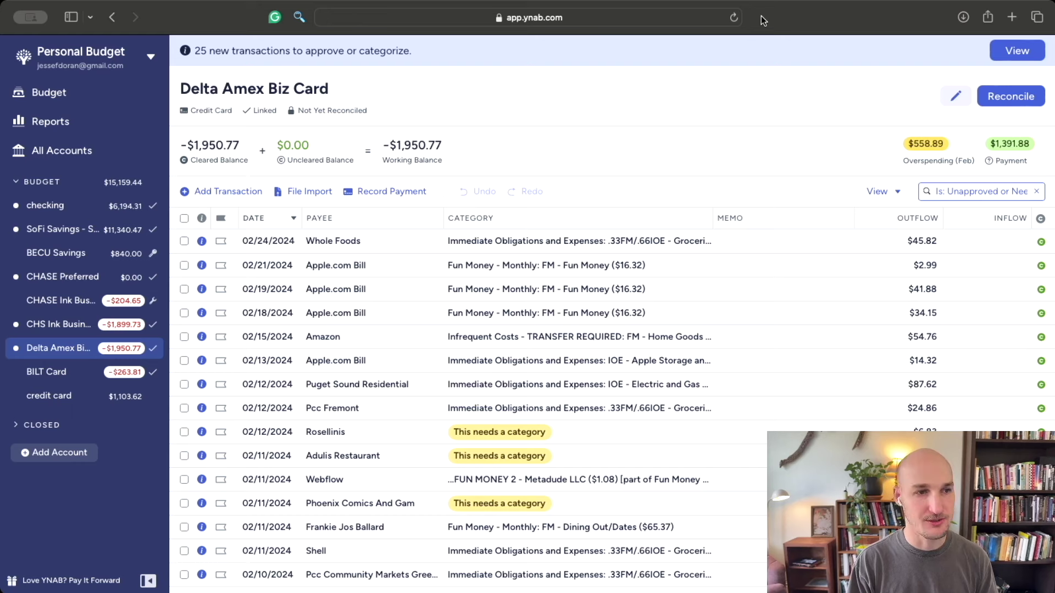
Step: Open the Amazon payments page and venmo.com in new browser tabs for looking up purchase details
key("super+t")
type("ama")
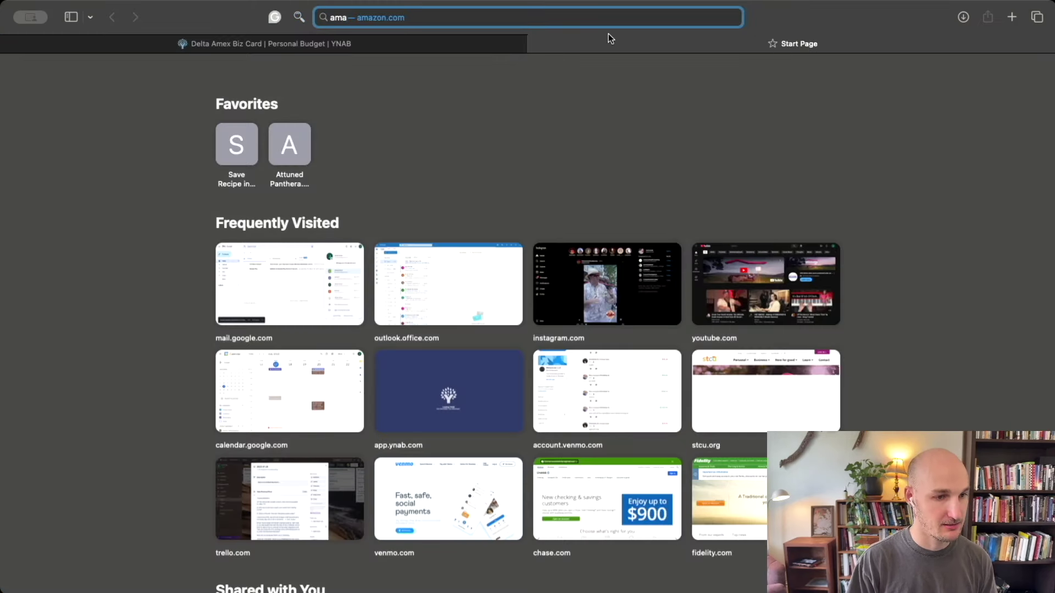
key("Return")
key("ctrl+shift+Tab")
key("super+t")
type("venmo.com")
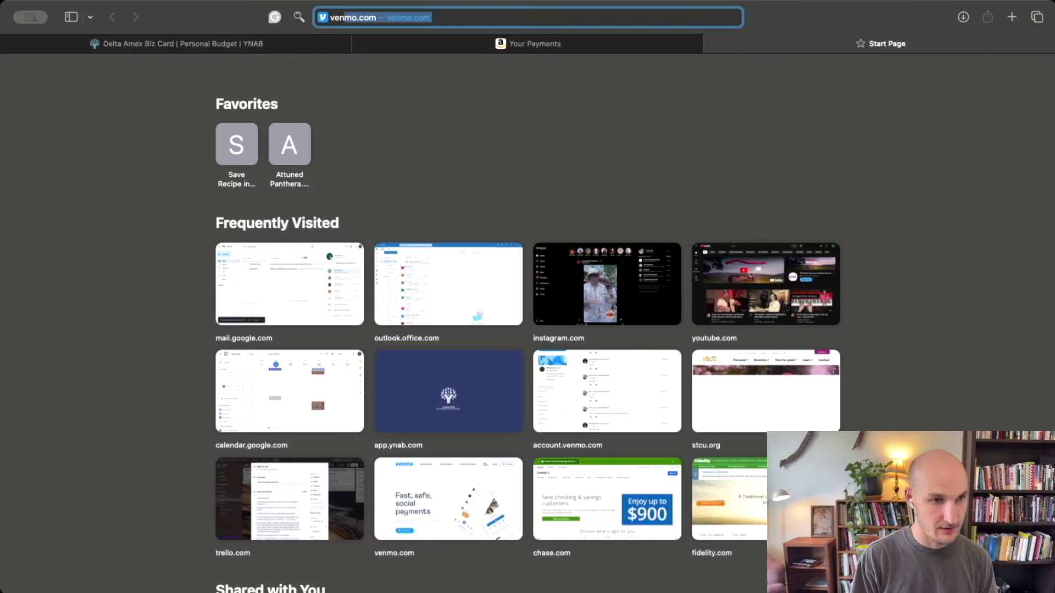
key("Return")
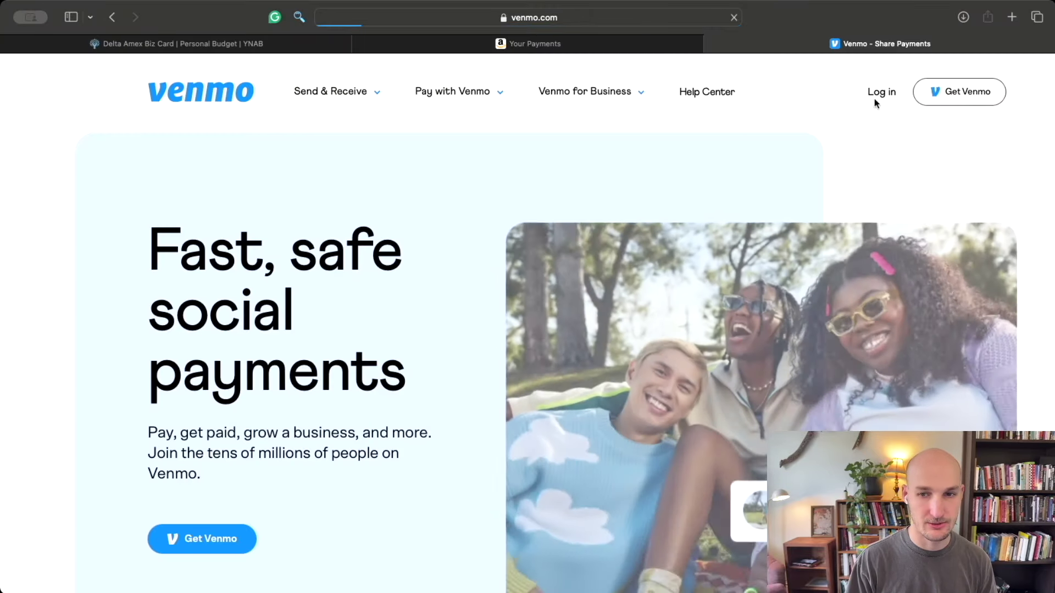
key("ctrl+Tab")
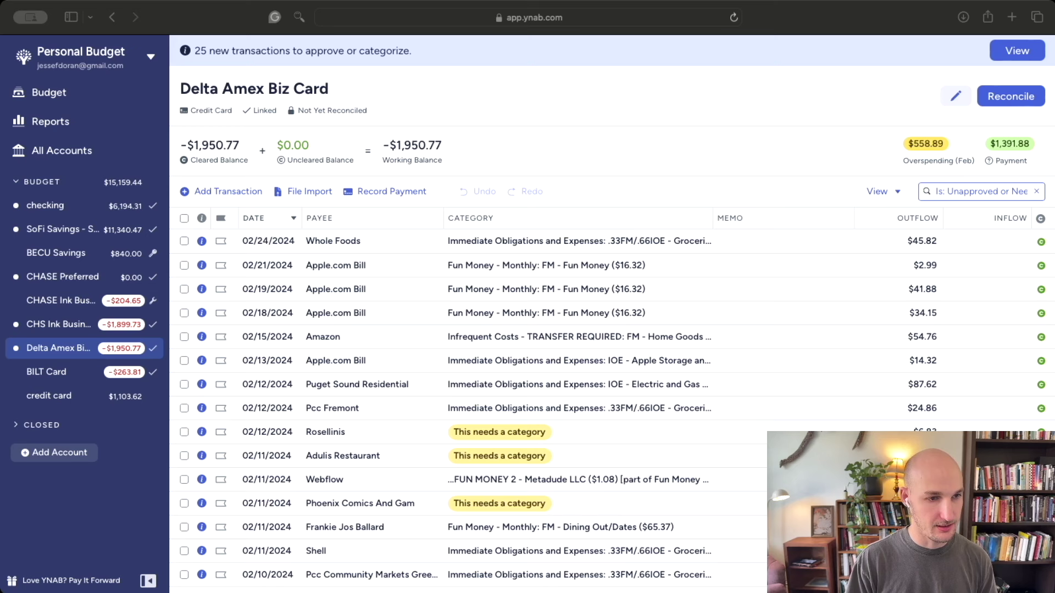
Step: Split the 02/24/2024 Whole Foods transaction between the categories FM - Gifts - Holidays, Bdays - SoFi and FM - Dining Out/Dates
left_click(656, 153)
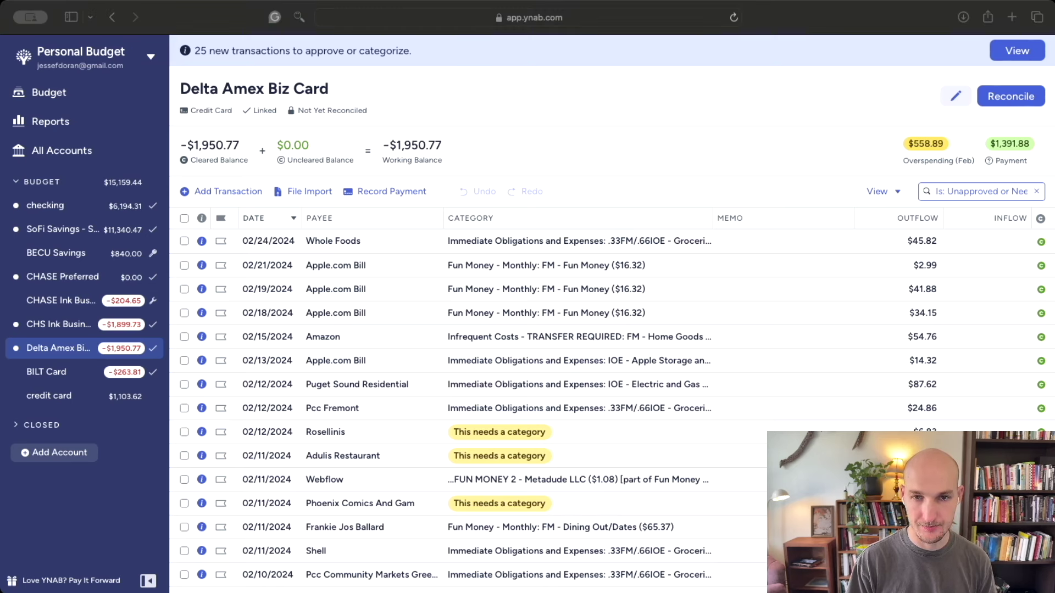
left_click(574, 263)
left_click(579, 243)
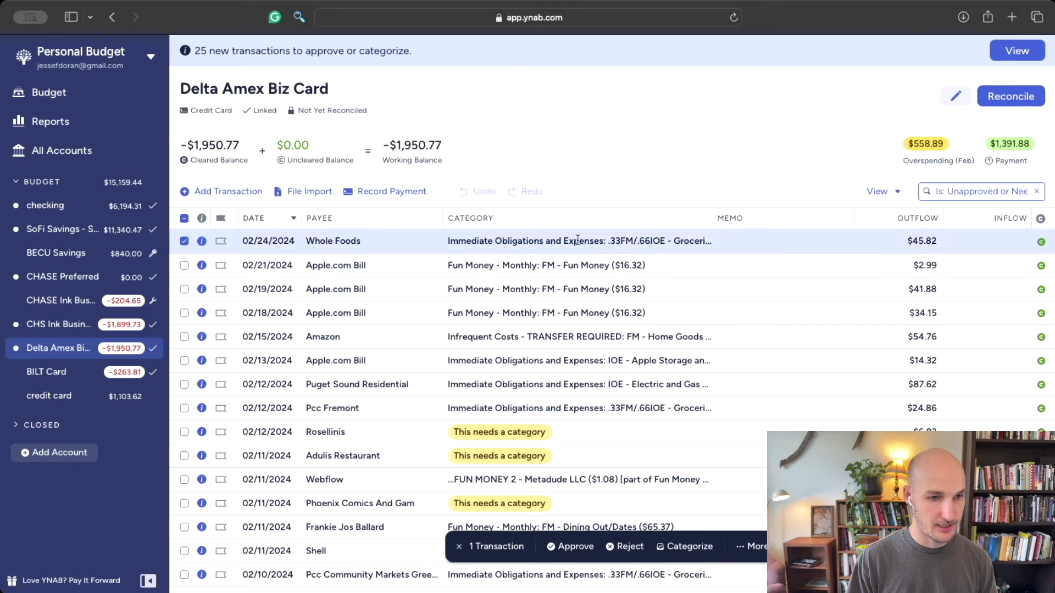
left_click(579, 243)
left_click(641, 443)
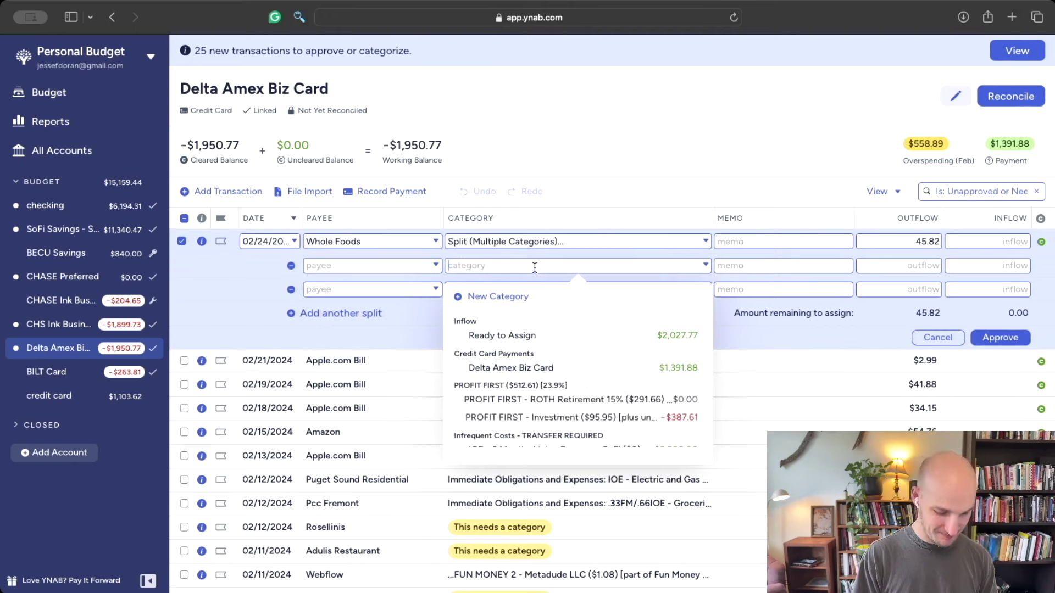
type("gifts")
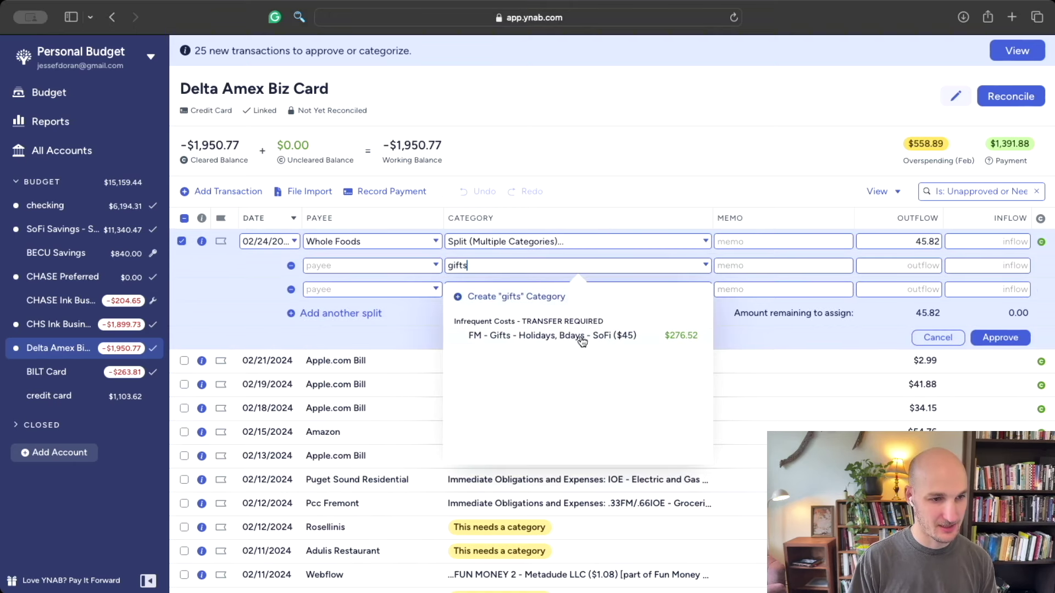
left_click(581, 336)
type("din")
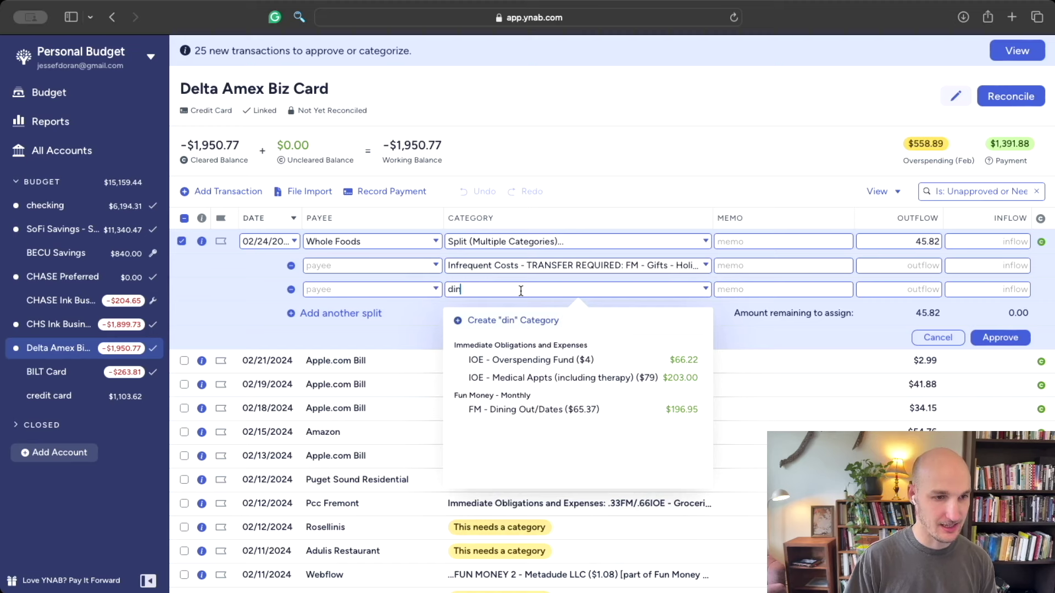
left_click(522, 409)
Step: Add a third split line to the Whole Foods transaction with the category .33FM/.66IOE - Groceries - Necessities
left_click(341, 313)
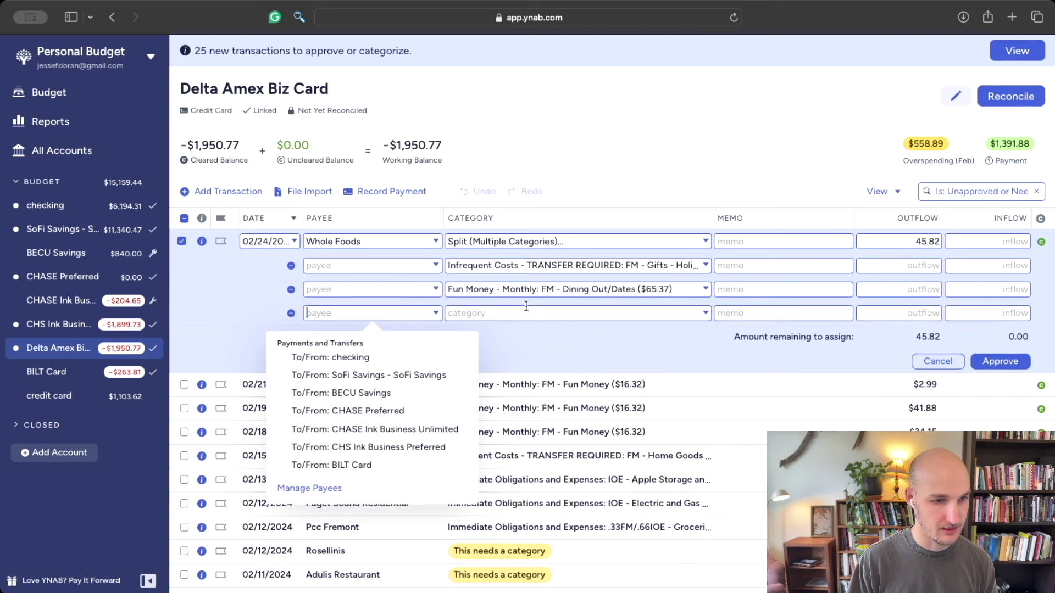
key("Tab")
type("groc")
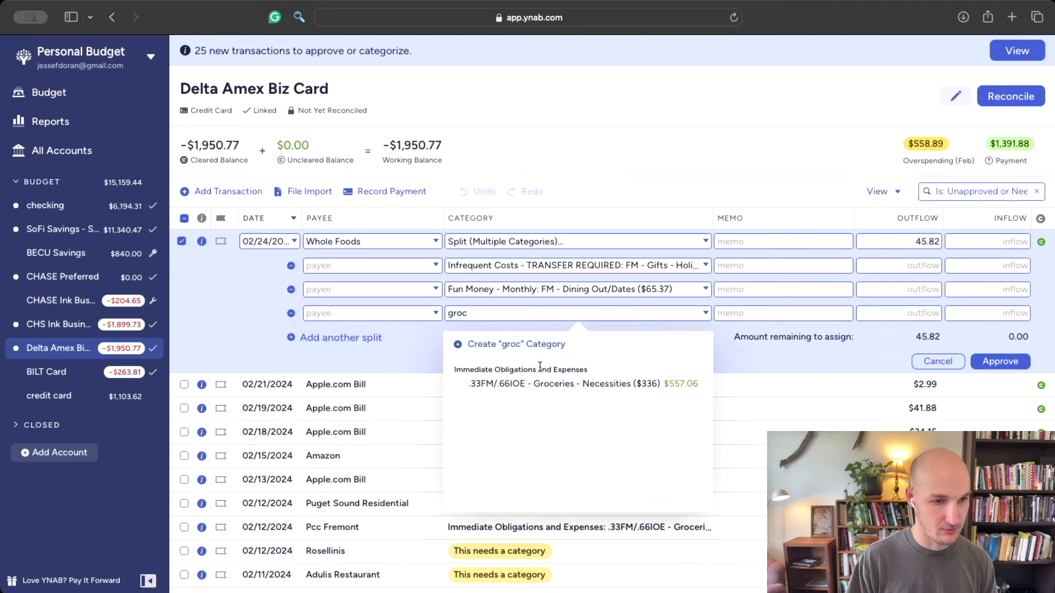
left_click(549, 385)
Step: Set the Whole Foods split outflows to 5.00 for Dining Out/Dates and 30.00 for Groceries
left_click(899, 265)
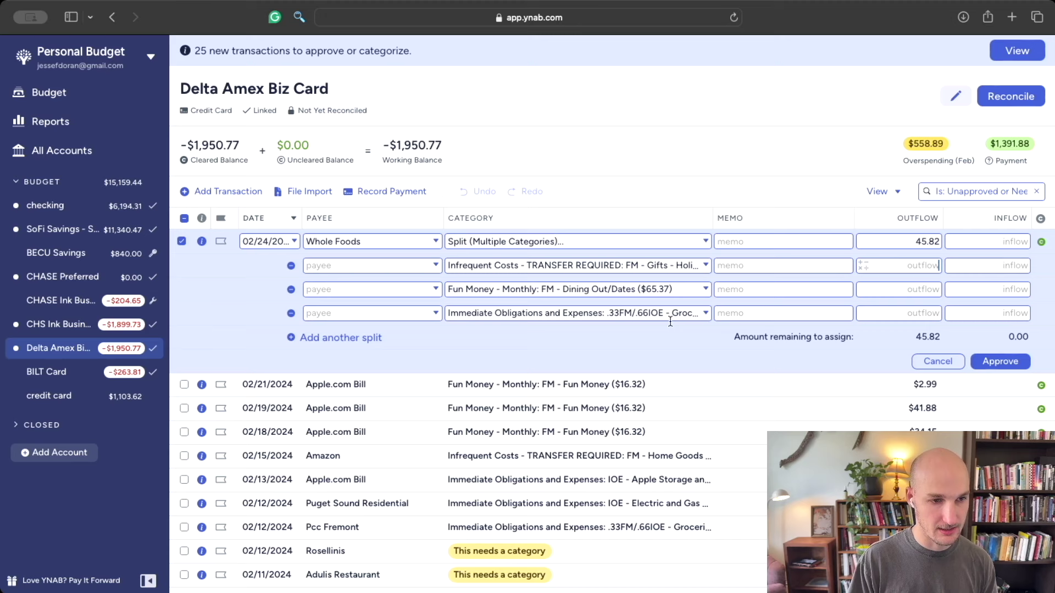
key("super+Tab")
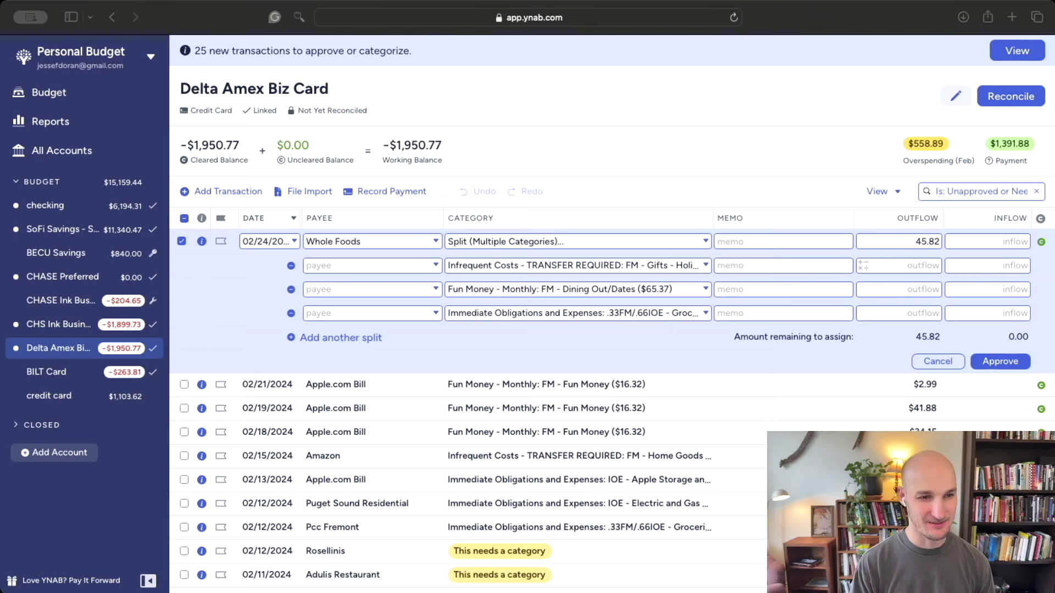
left_click(901, 313)
type("$20")
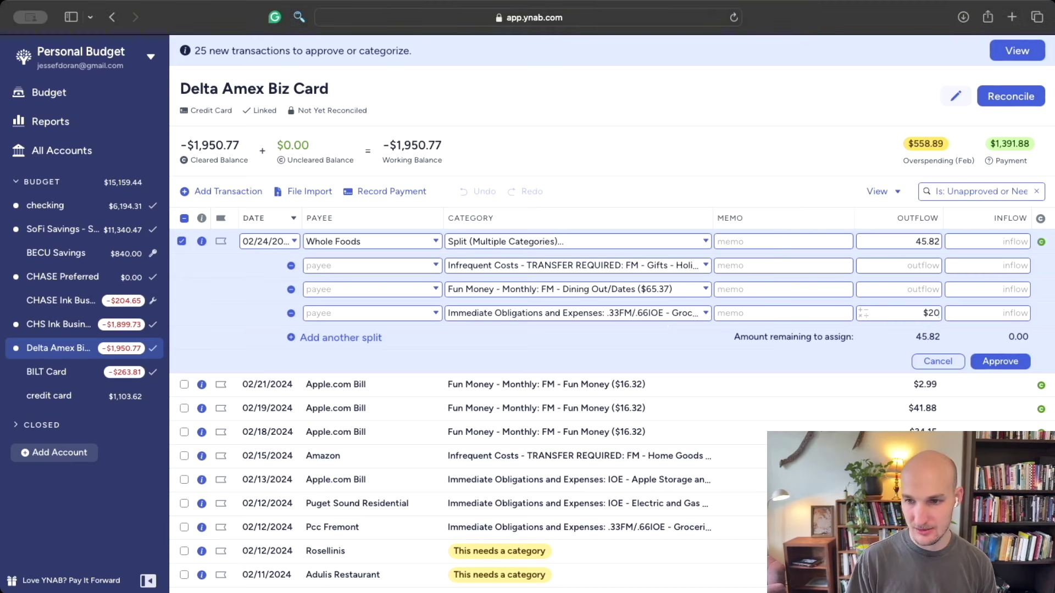
key("super+Tab")
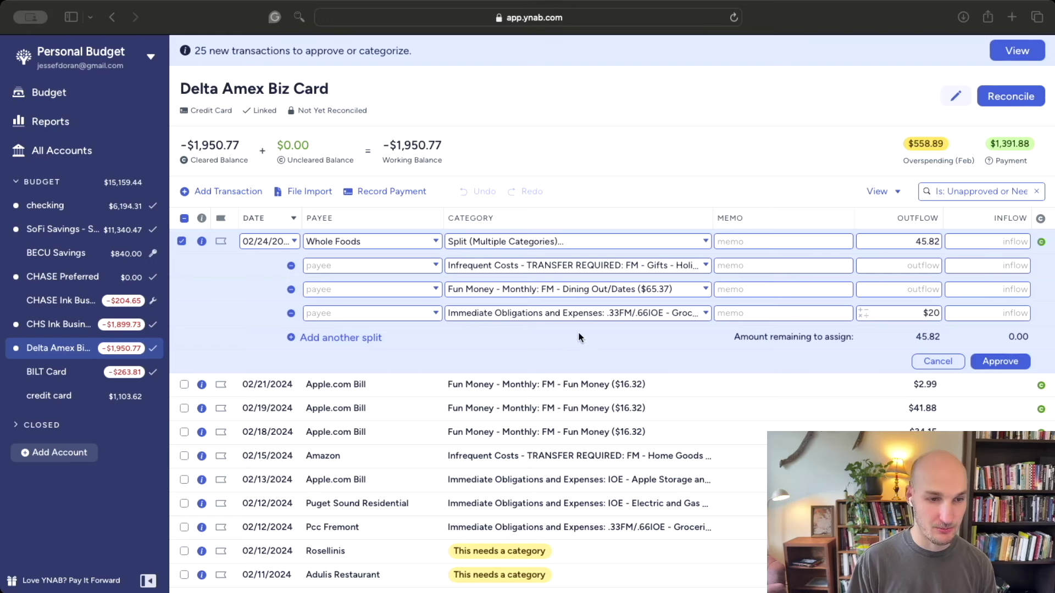
key("super+Tab")
left_click(887, 288)
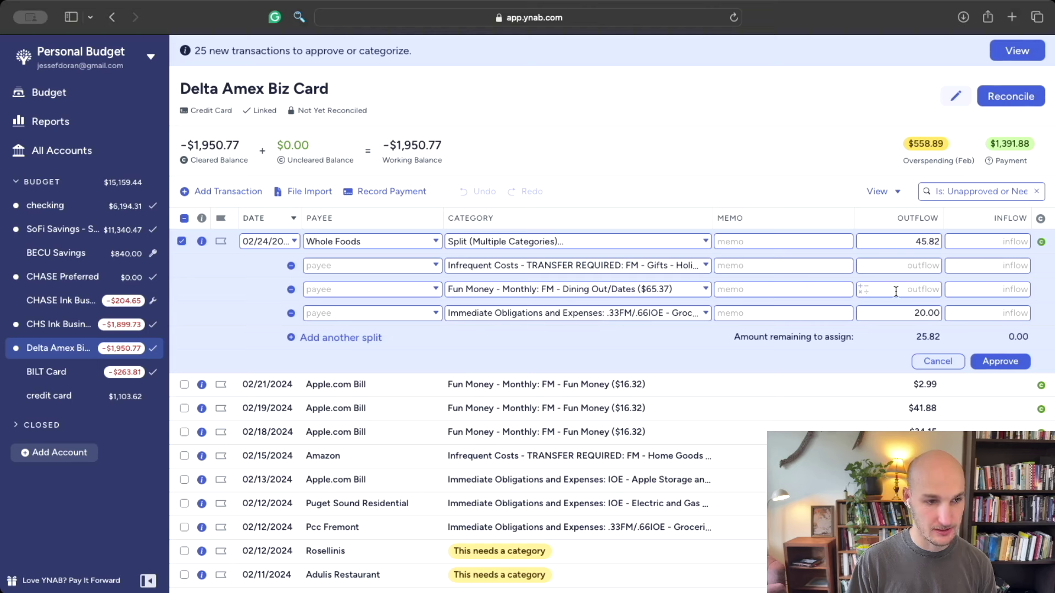
type("5")
left_click(921, 312)
key("BackSpace")
type("3")
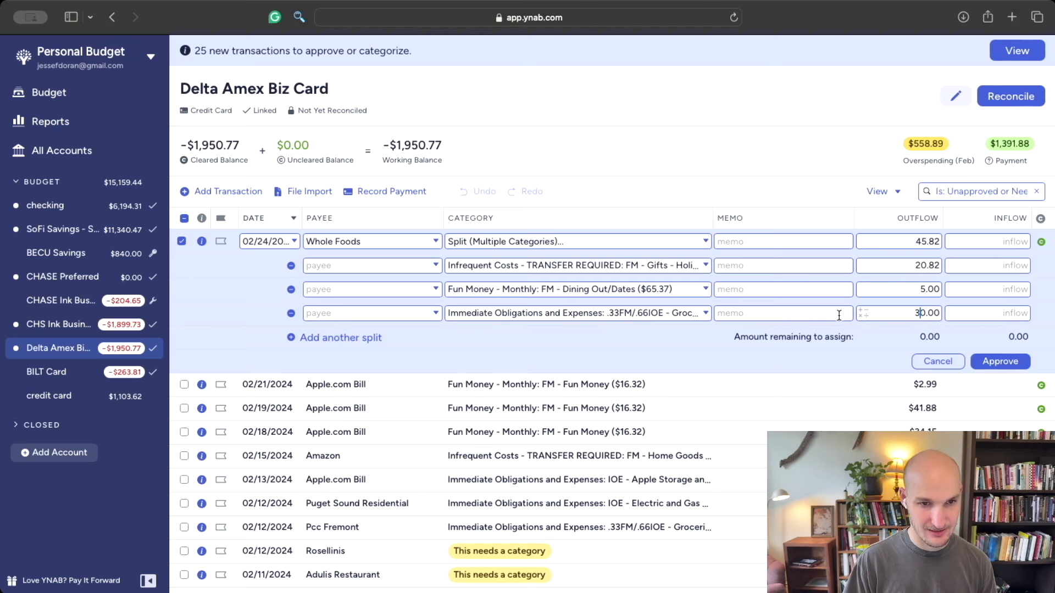
Step: Set the Gifts split outflow to 10.82 and approve the Whole Foods transaction
left_click(908, 265)
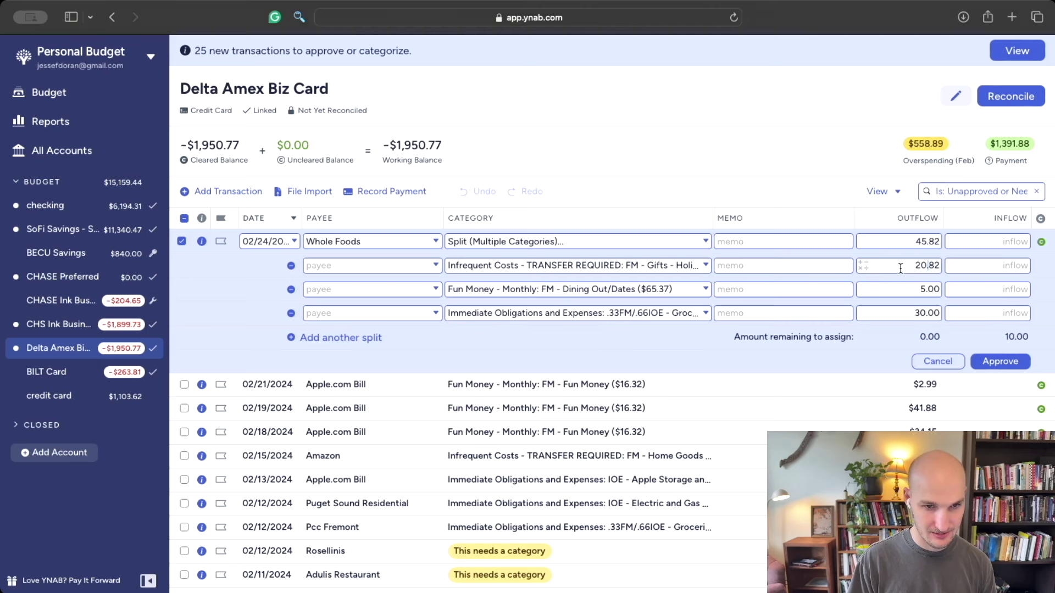
key("super+a")
key("BackSpace")
left_click(921, 289)
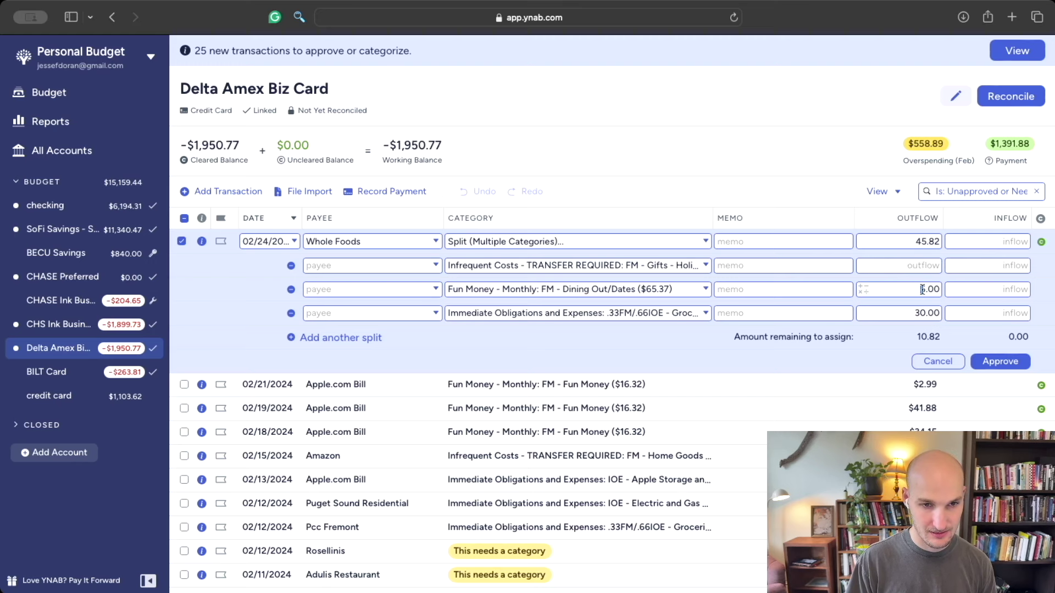
left_click(923, 265)
type("10.82")
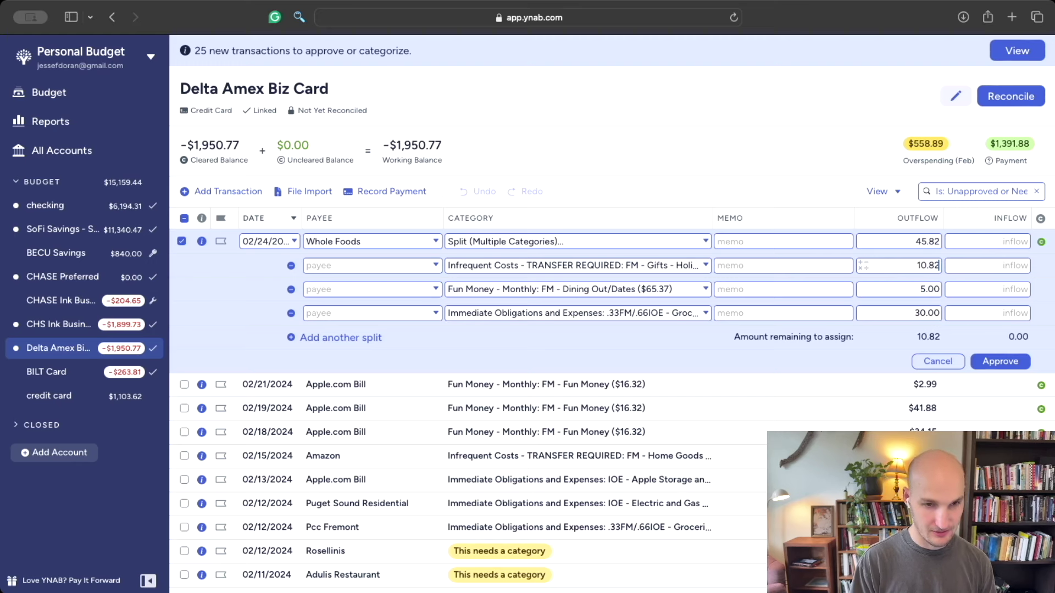
left_click(996, 362)
Step: Categorize the 02/21/2024 Apple.com Bill transaction as IOE - Apple Storage and Apple Care 10th and approve it
left_click(584, 240)
left_click(589, 240)
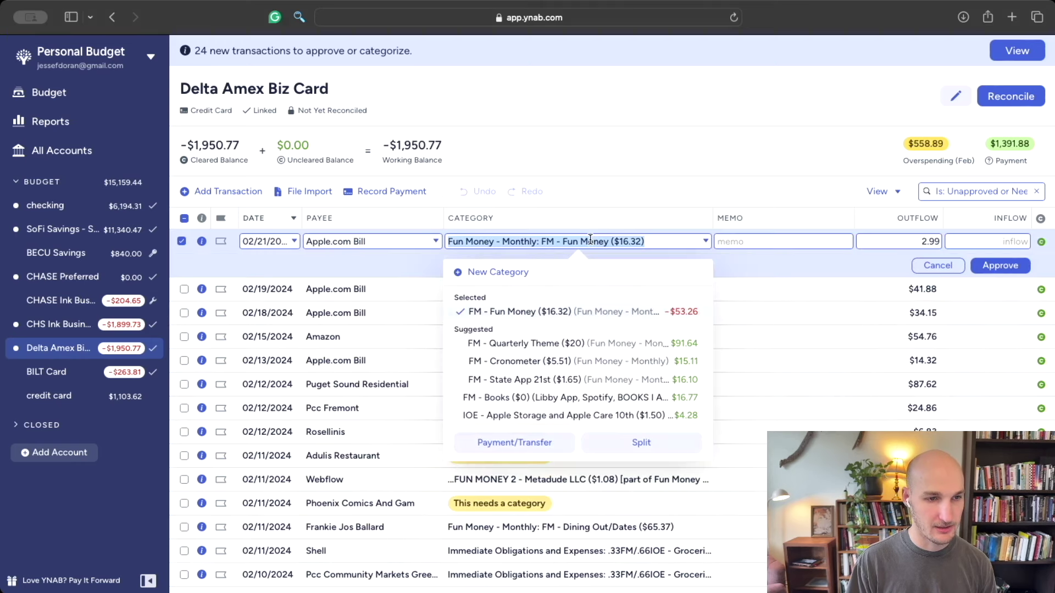
type("appl")
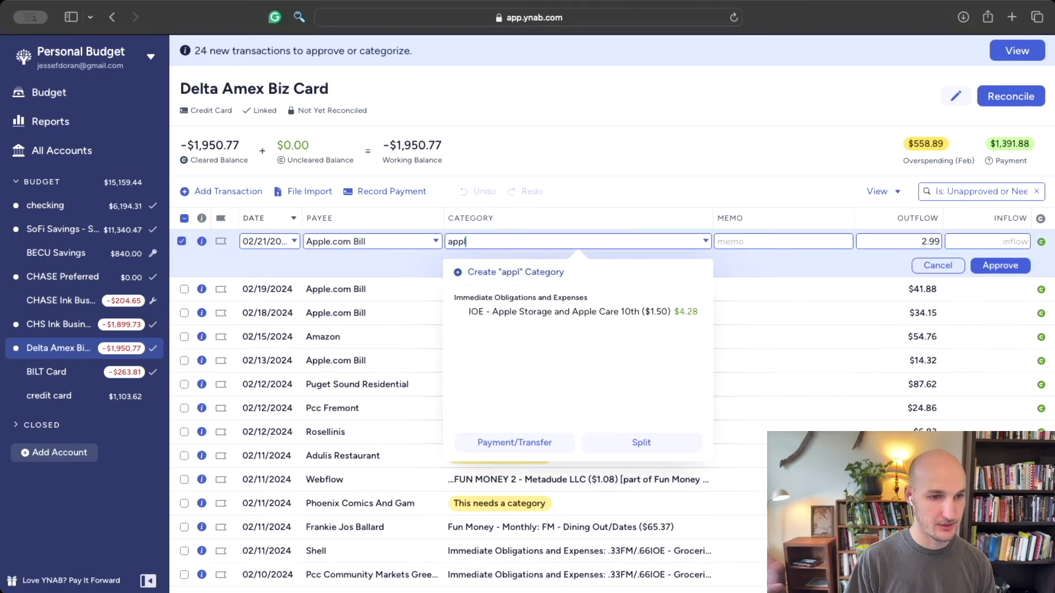
left_click(611, 312)
left_click(995, 266)
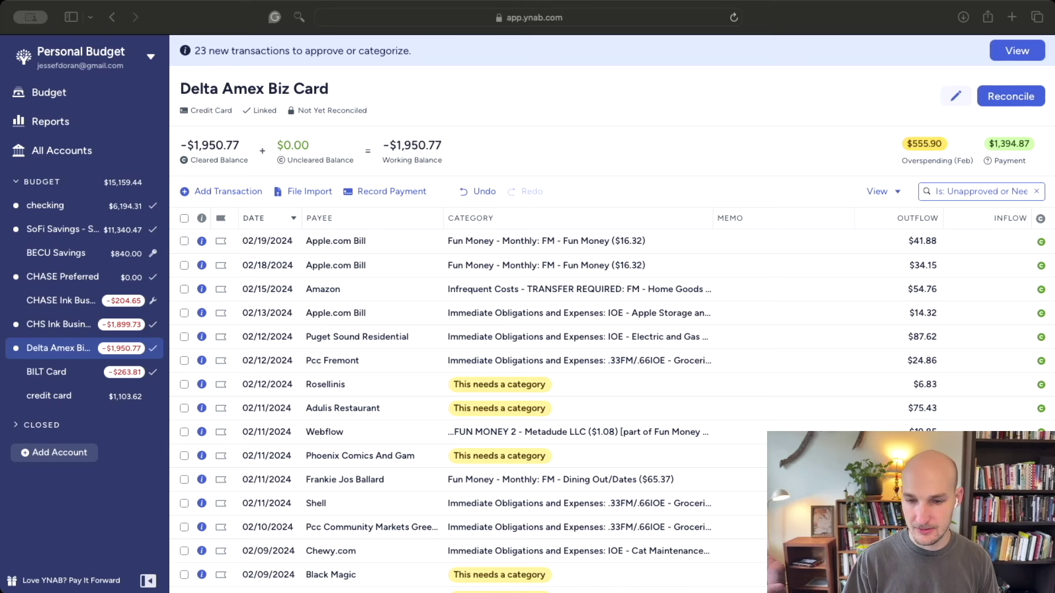
Step: Split the 02/18/2024 Apple.com Bill transaction, assigning an outflow of 5.99 to FM - Fun Money on the first line
left_click(546, 266)
left_click(546, 267)
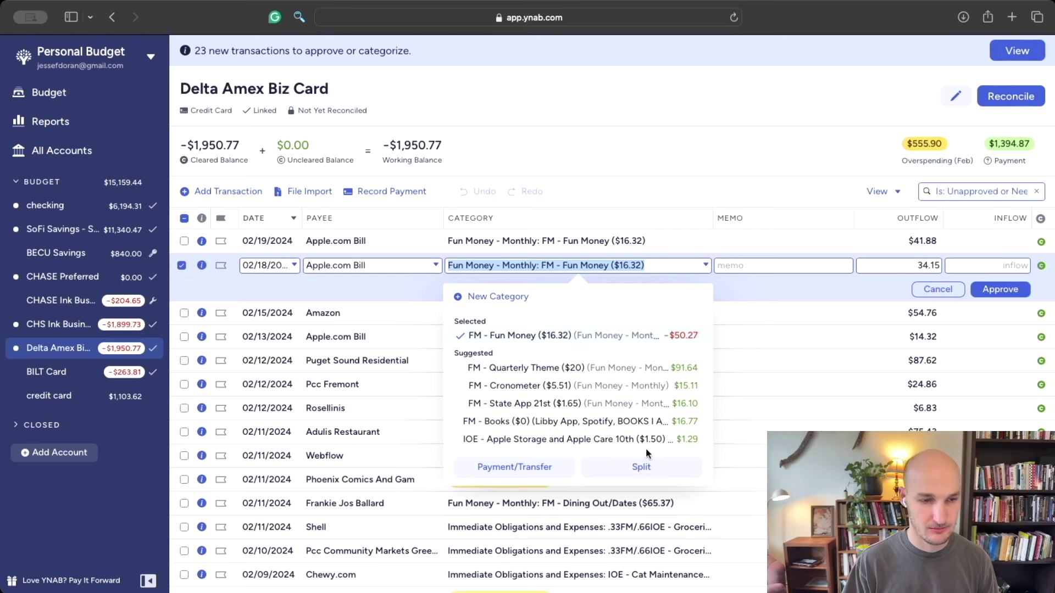
left_click(642, 466)
left_click(587, 288)
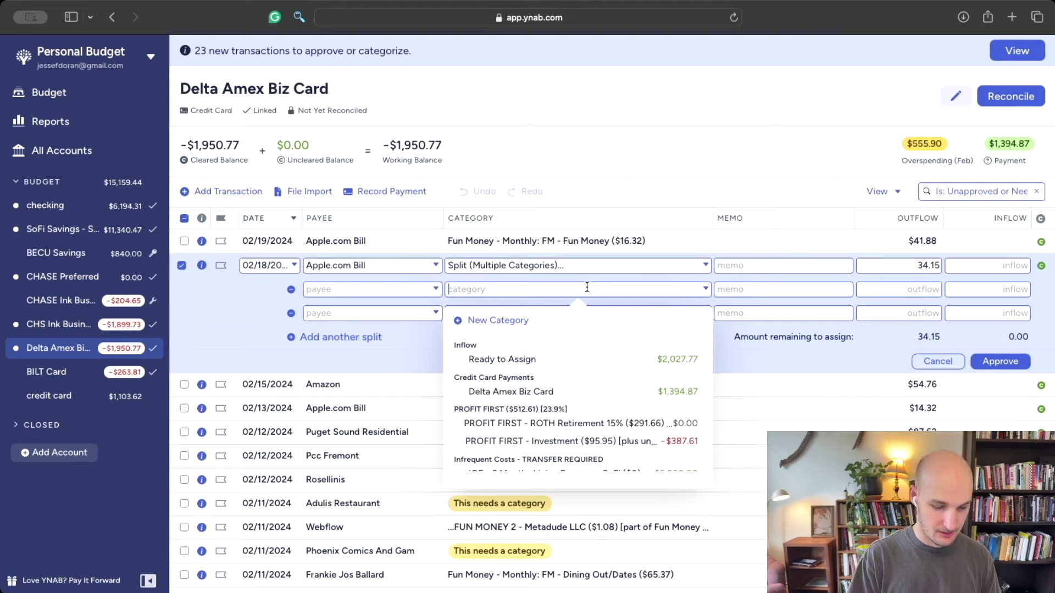
type("fun")
left_click(611, 365)
left_click(905, 287)
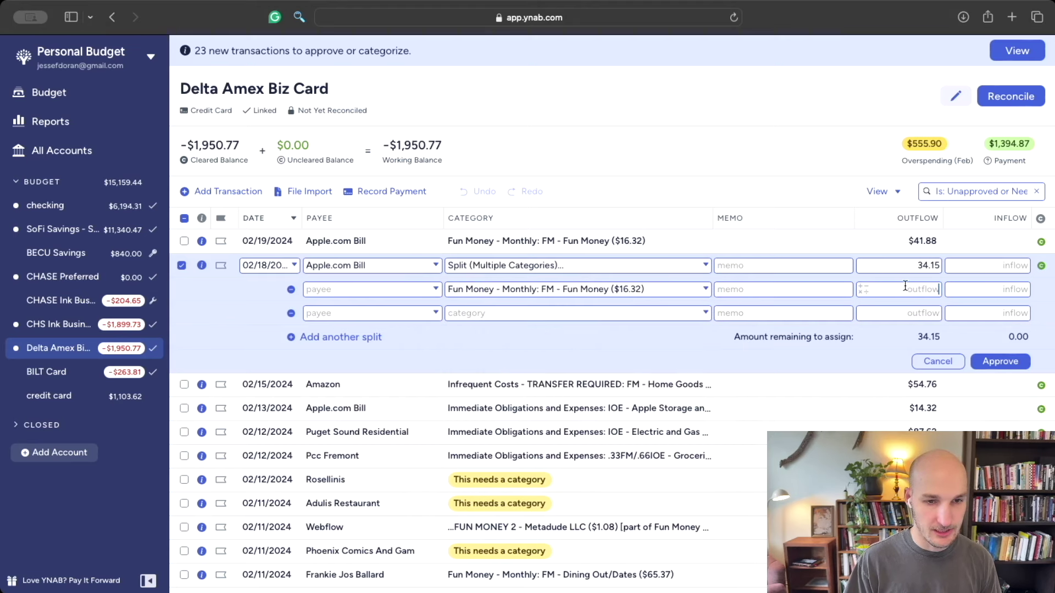
type("5.99")
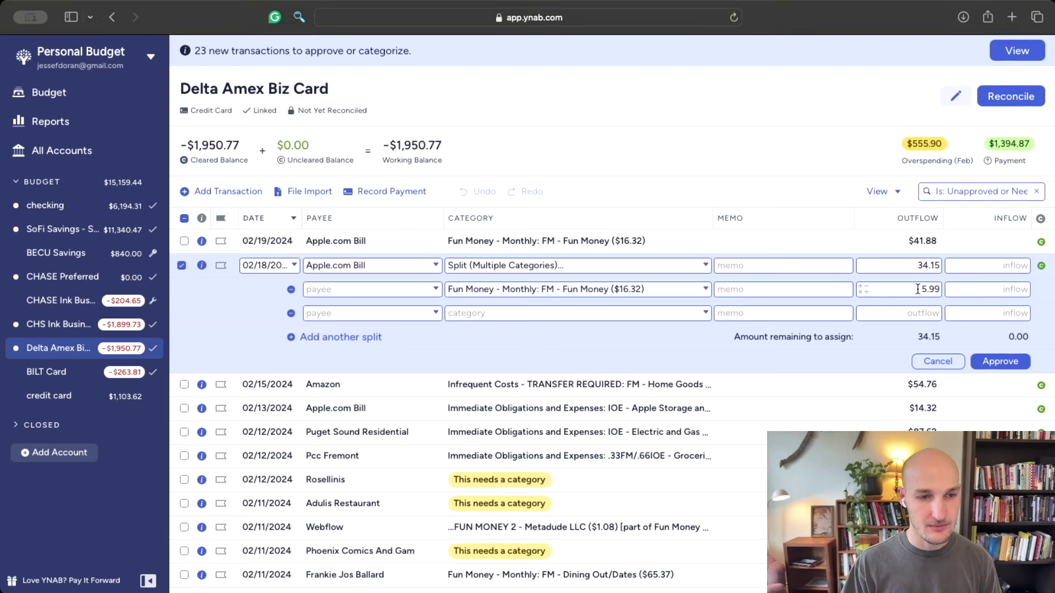
Step: Assign the second split line to IOE - Stuff I Forgot to Budget For with an outflow of 28.16, and approve the transaction
left_click(614, 312)
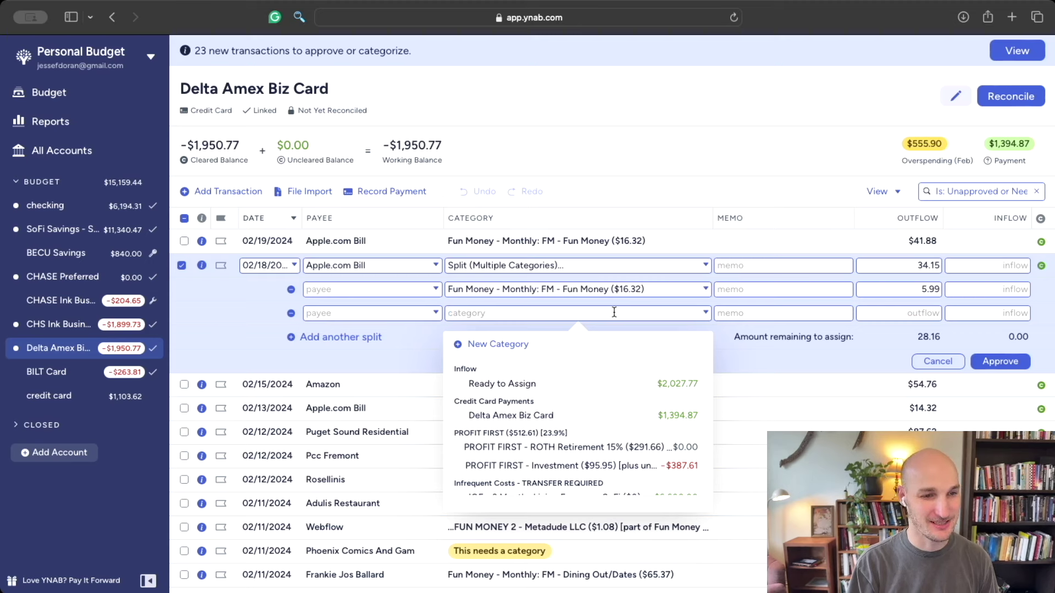
type("e")
key("BackSpace")
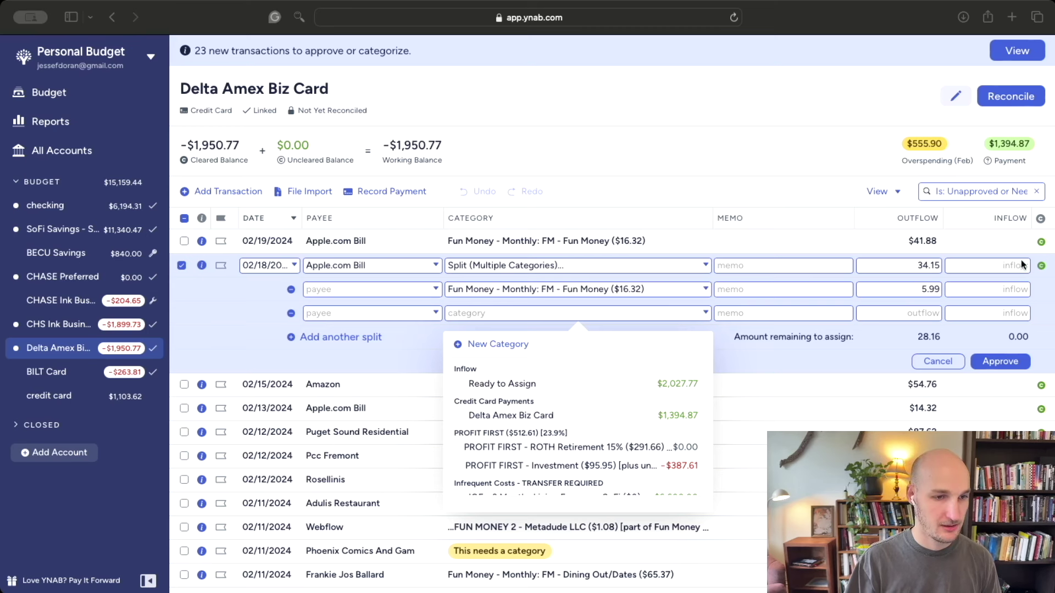
left_click(673, 317)
type("stuf")
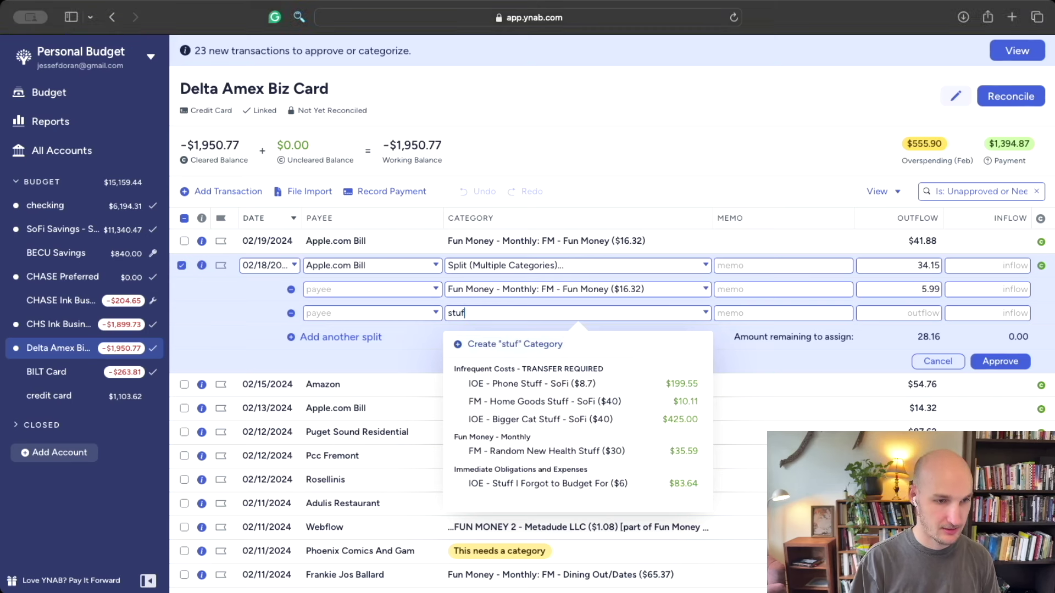
left_click(611, 483)
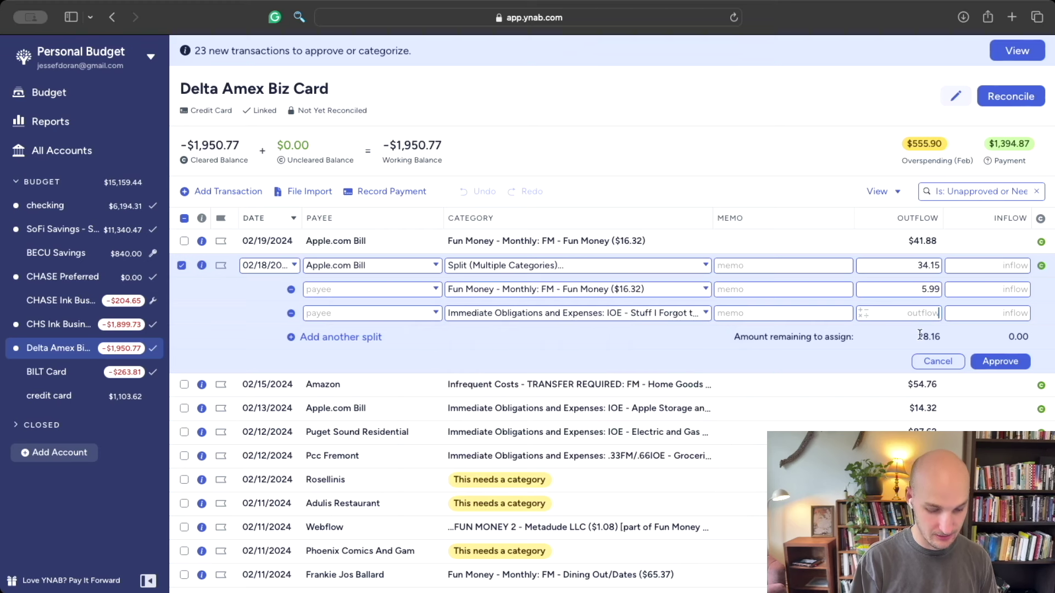
type("28.16")
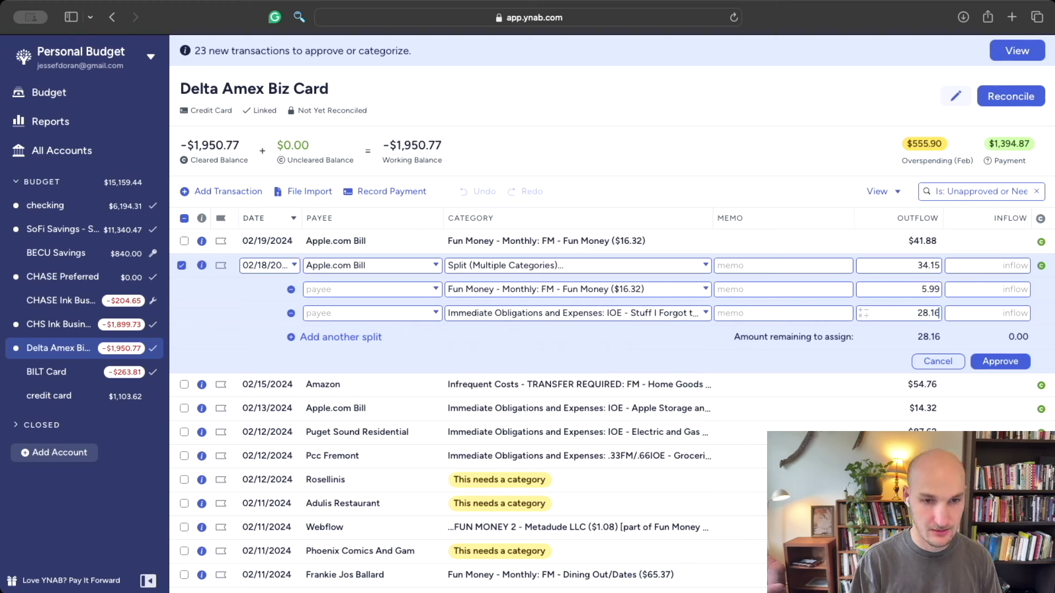
left_click(1000, 361)
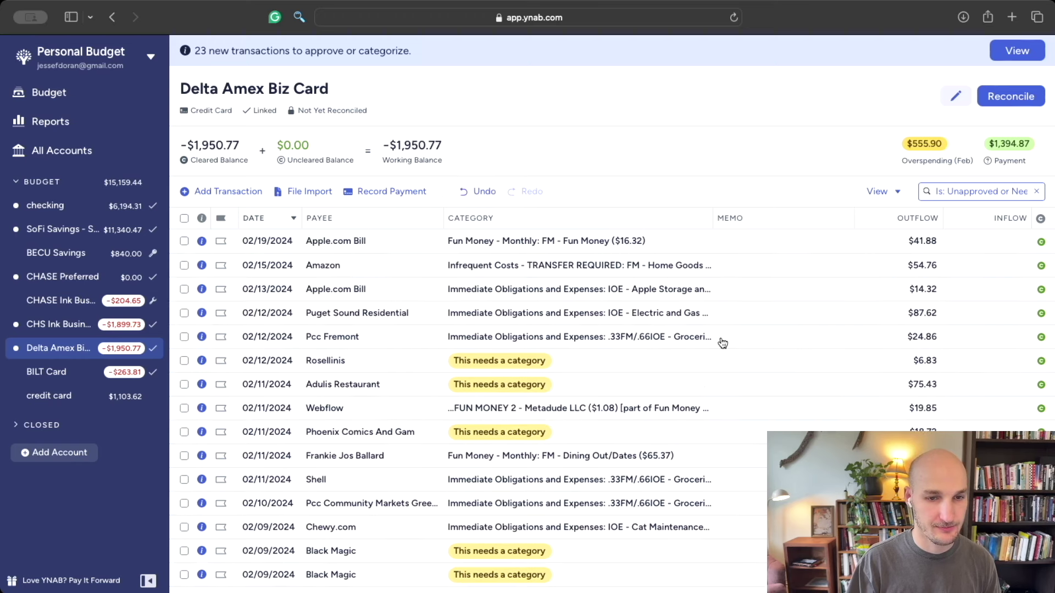
Step: Recategorize the 02/19/2024 Apple.com Bill transaction as FM - Quarterly Theme and approve it
left_click(610, 246)
left_click(609, 245)
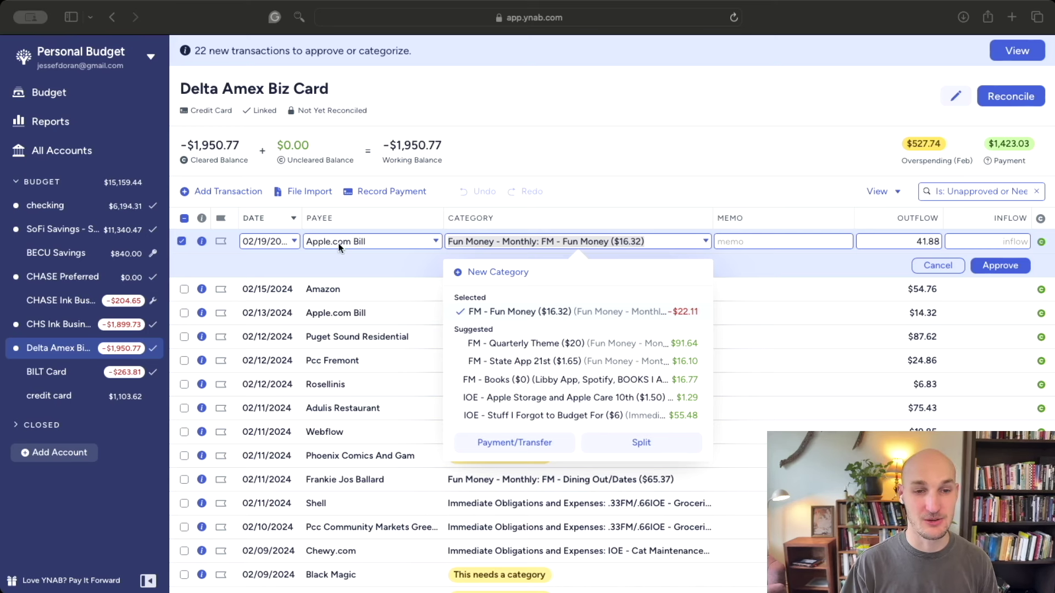
left_click(656, 240)
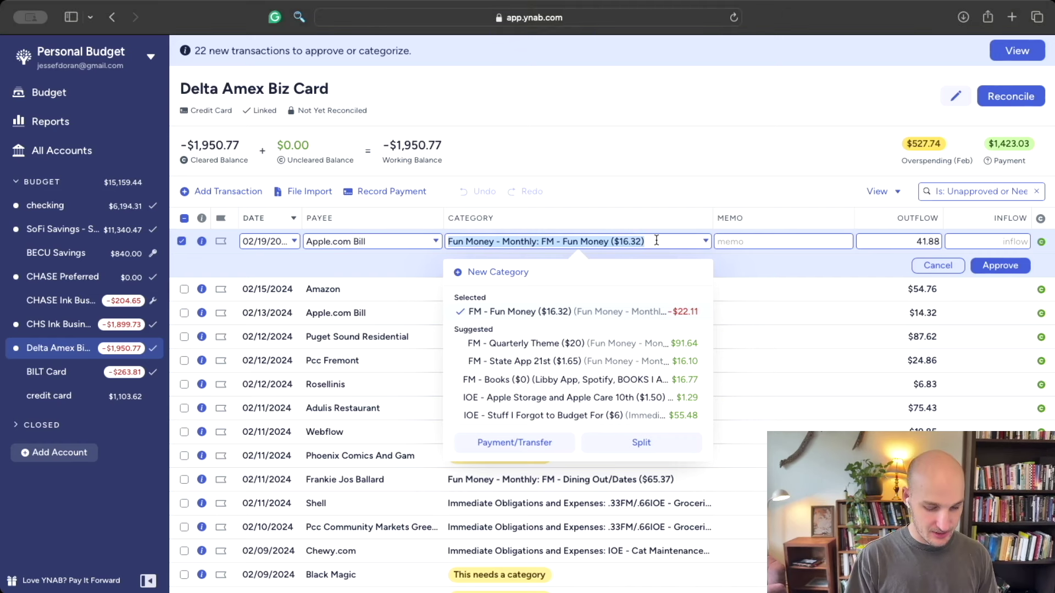
type("quar")
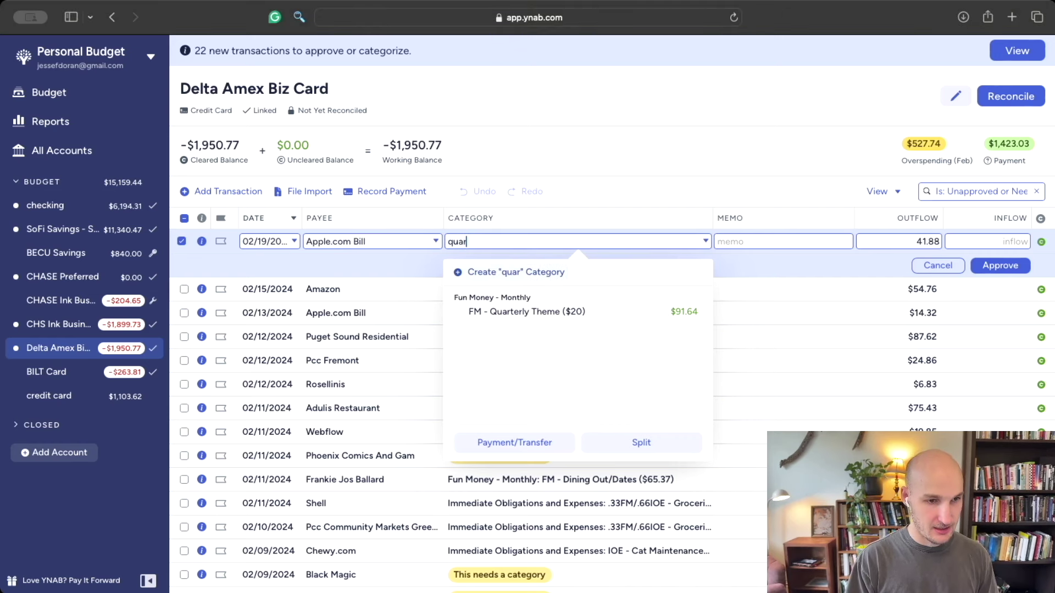
left_click(617, 309)
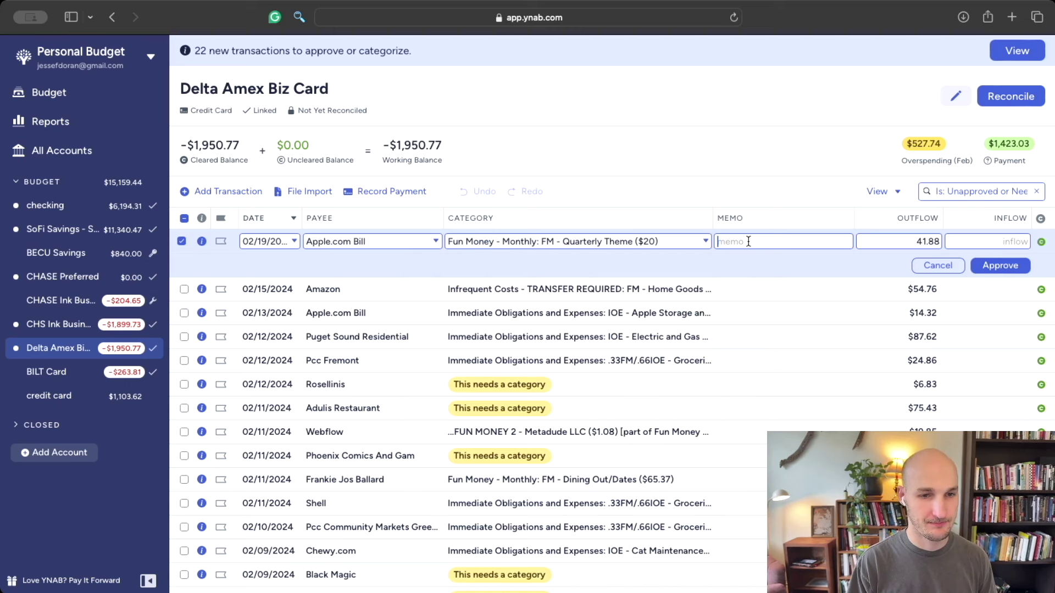
left_click(999, 265)
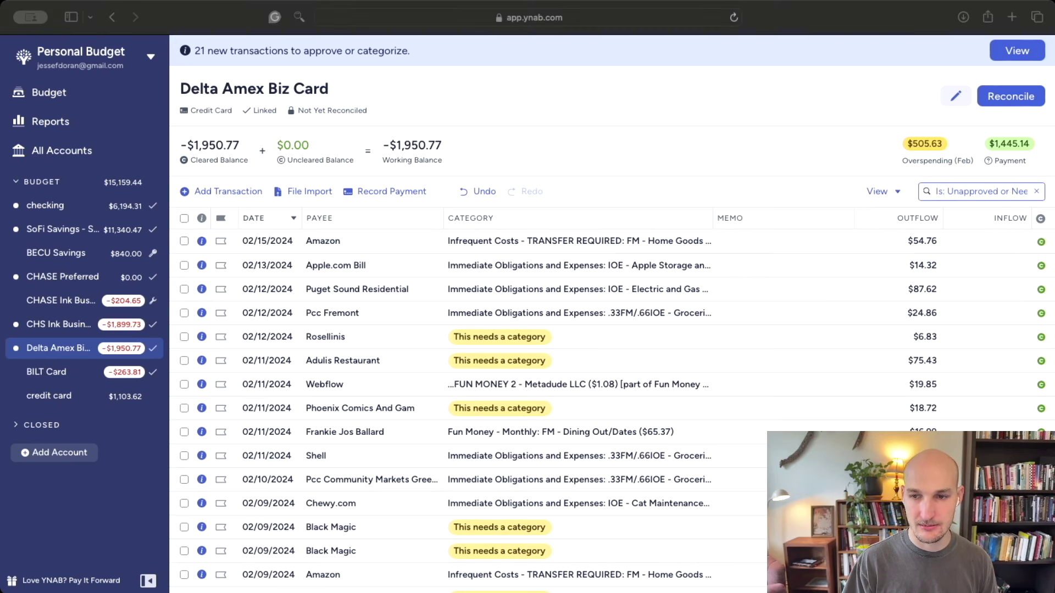
Step: Recategorize the 02/15/2024 Amazon transaction as IOE - Supplements and approve it
left_click(618, 223)
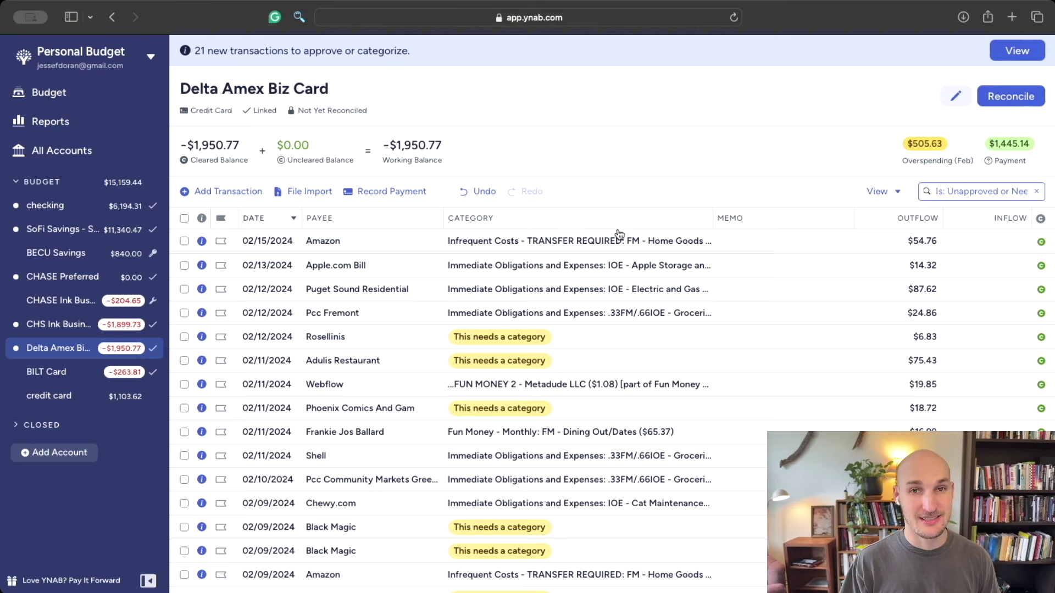
double_click(569, 244)
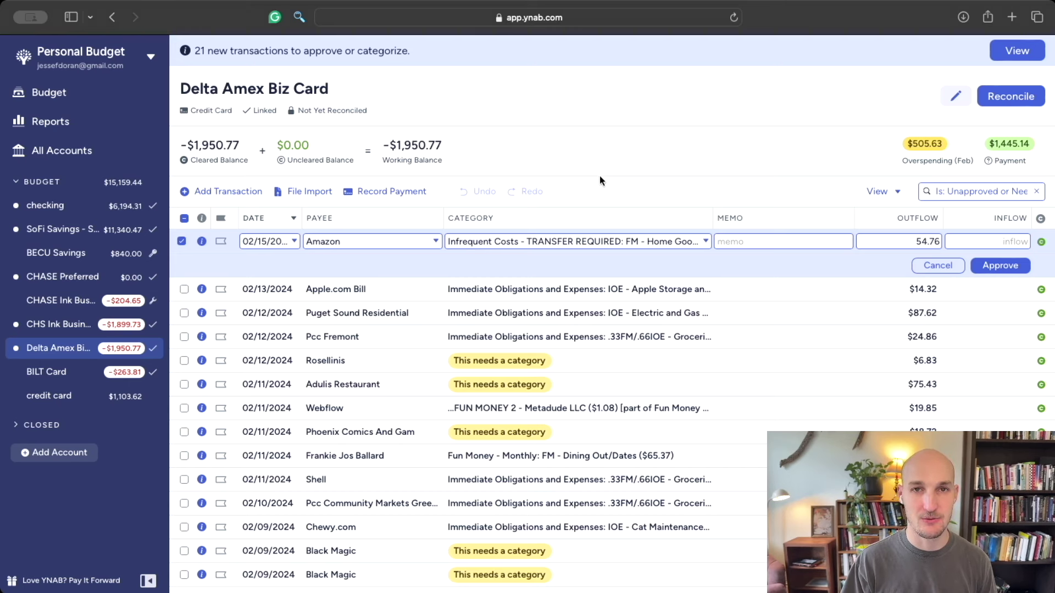
left_click(607, 241)
type("sup")
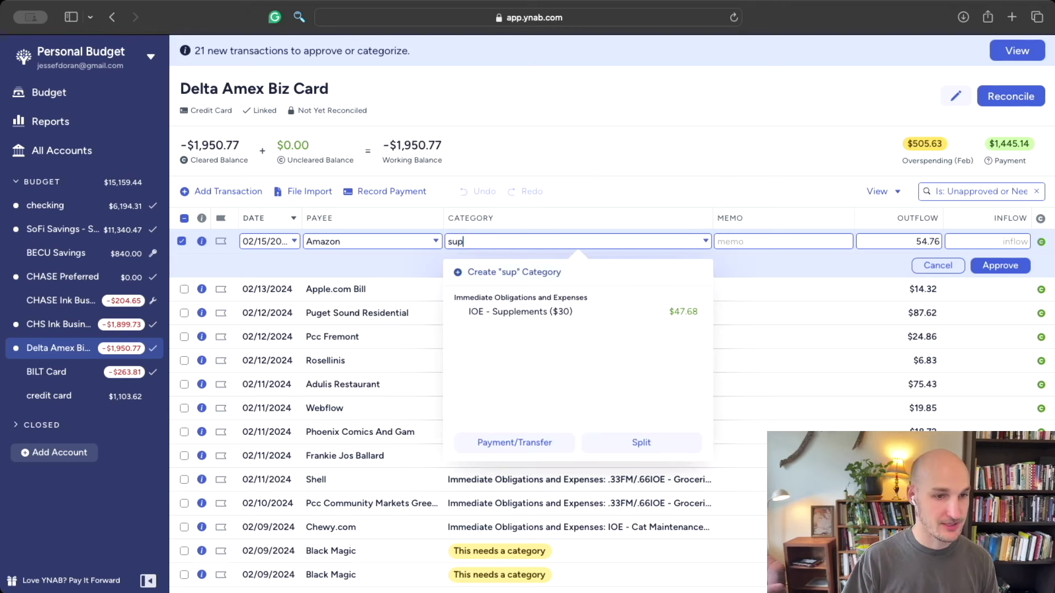
left_click(619, 310)
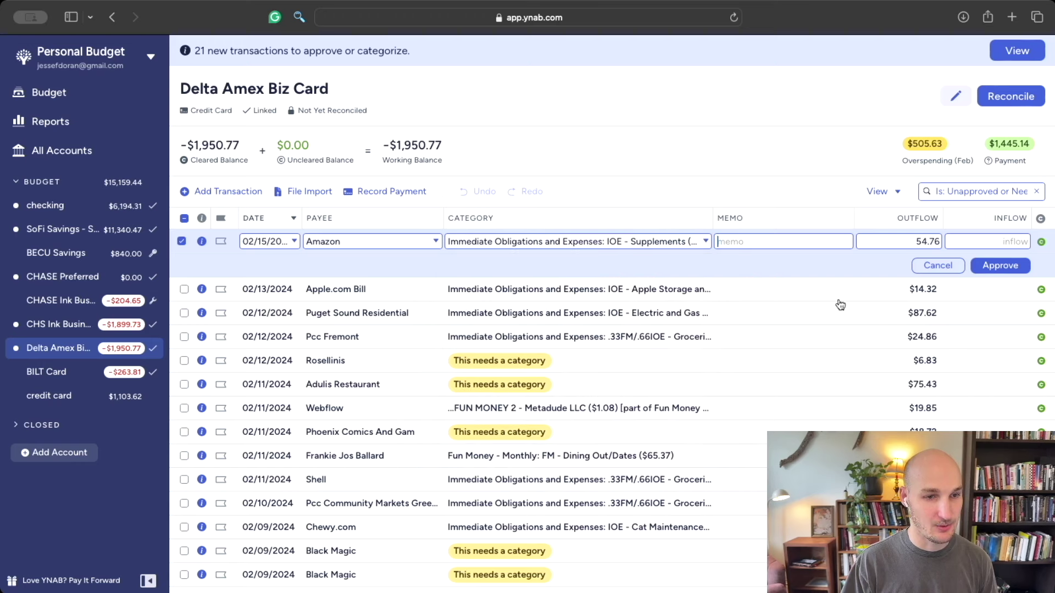
left_click(1001, 266)
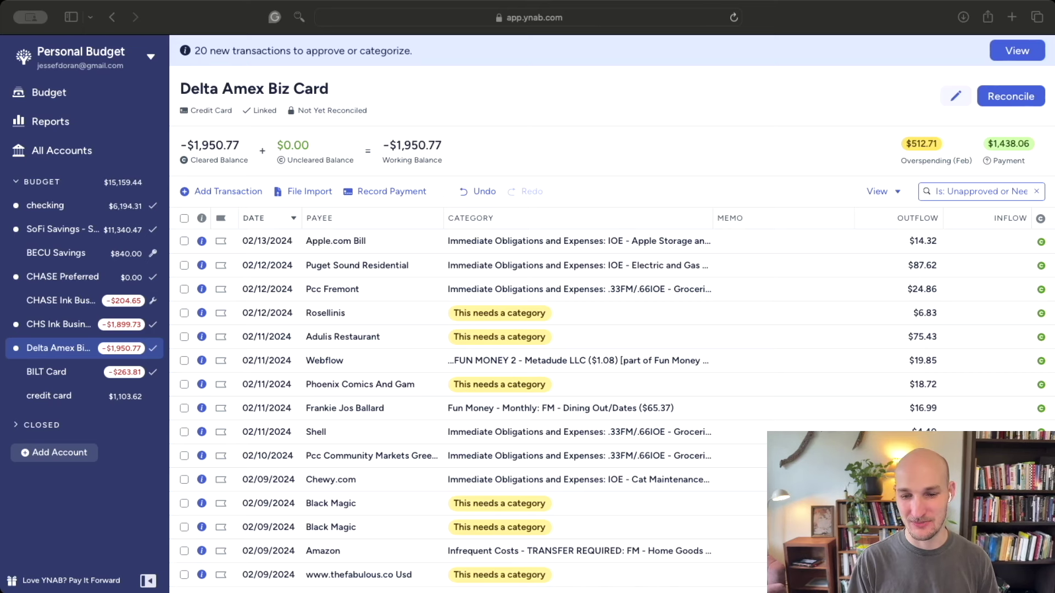
Step: Recategorize the 02/13/2024 Apple.com Bill transaction as IOE - Stuff I Forgot to Budget For and approve it
left_click(549, 241)
type("stuf")
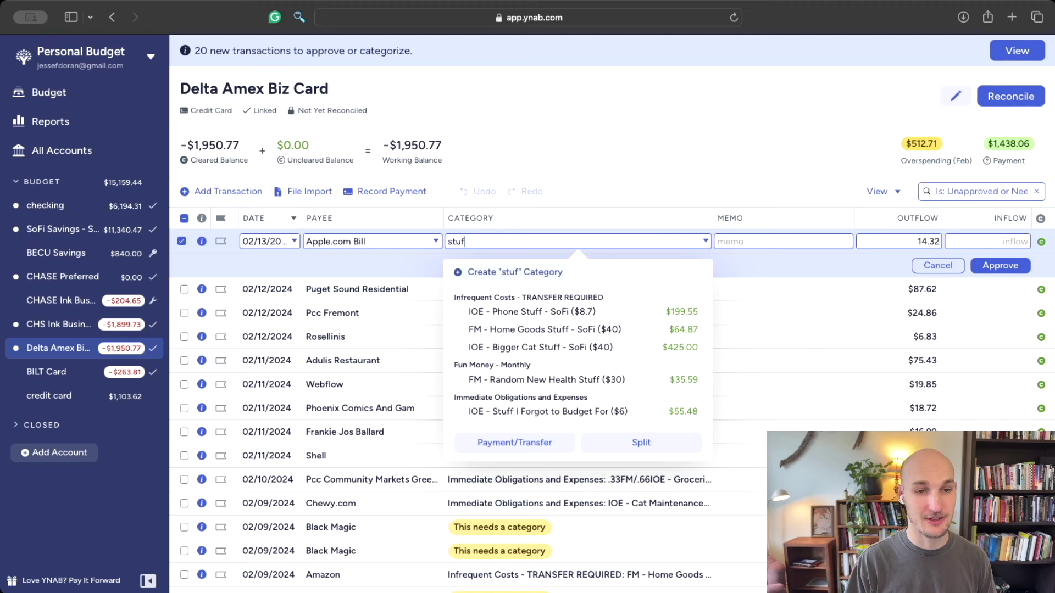
left_click(540, 413)
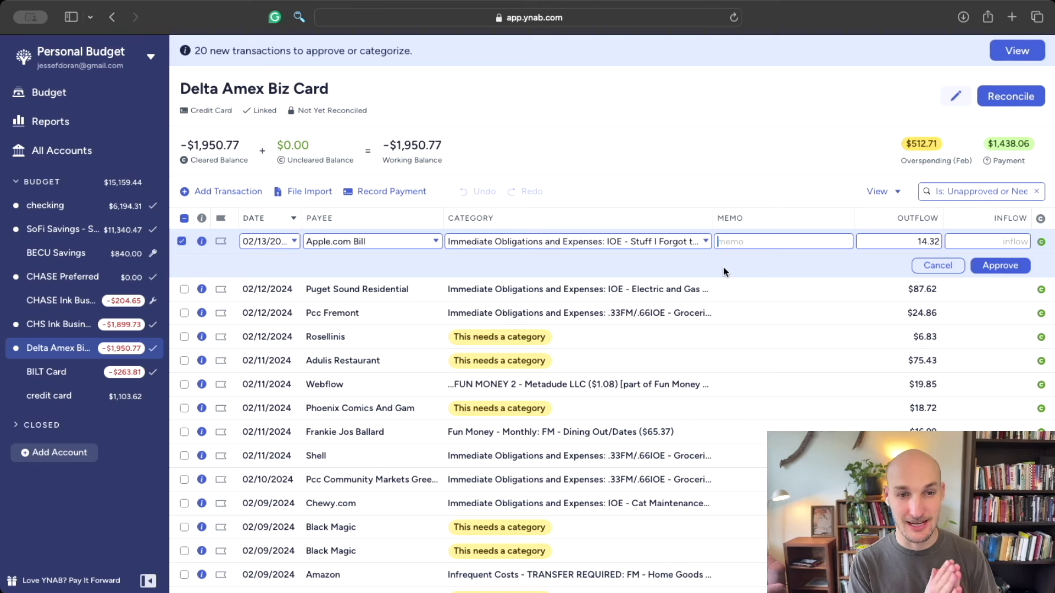
left_click(989, 266)
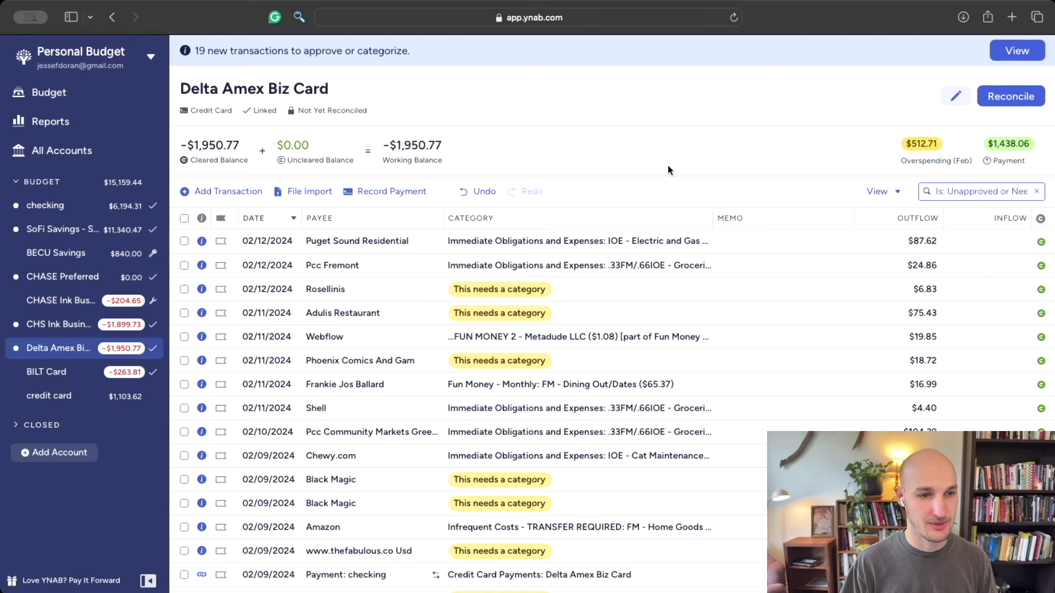
Step: Approve the 02/12/2024 Puget Sound Residential transaction under IOE - Electric and Gas 5th and undo that approval
left_click(638, 245)
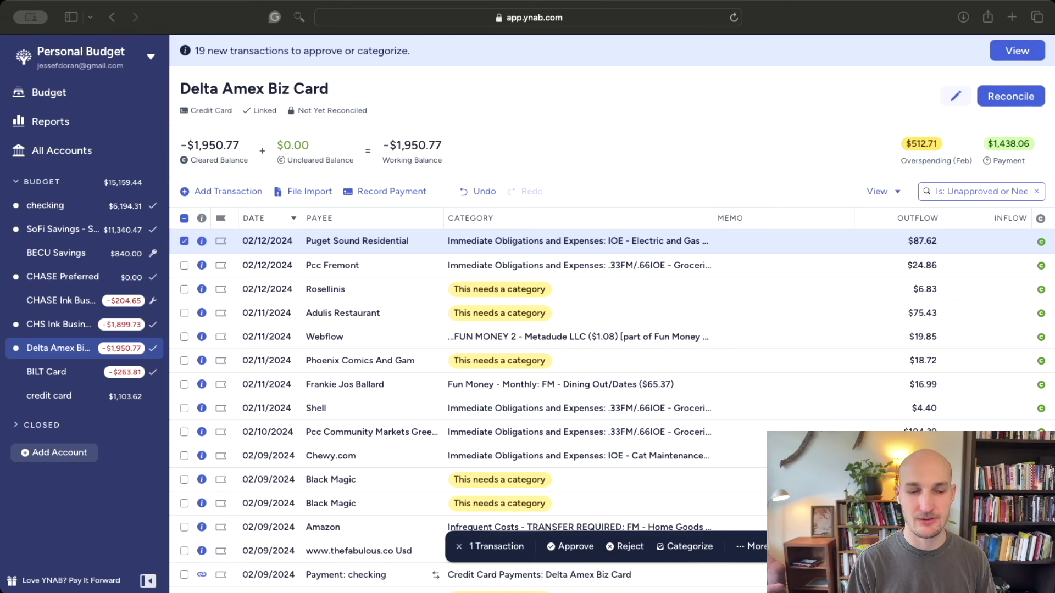
left_click(598, 241)
left_click(556, 314)
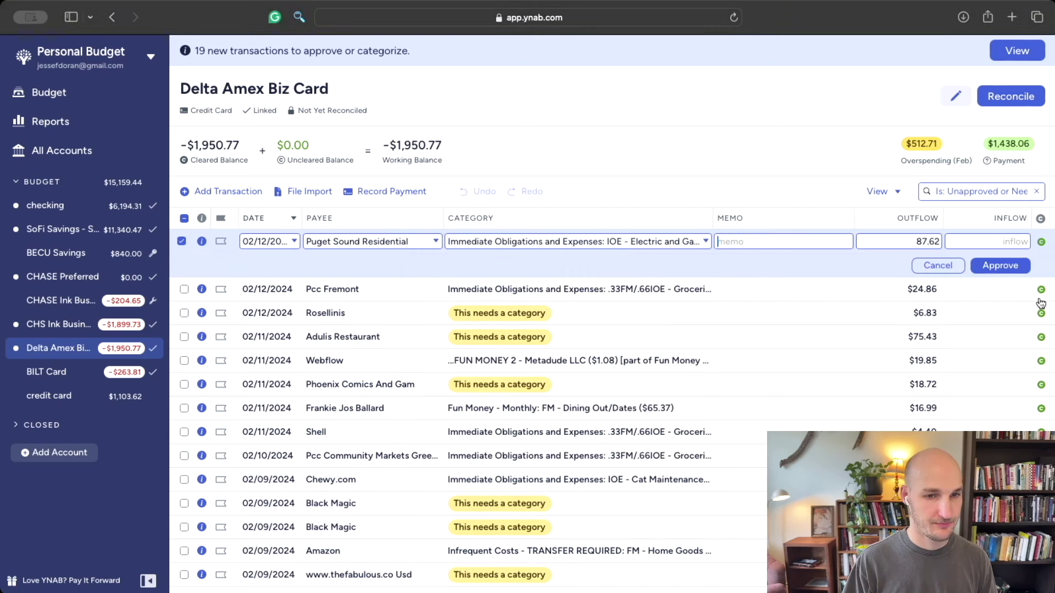
left_click(992, 266)
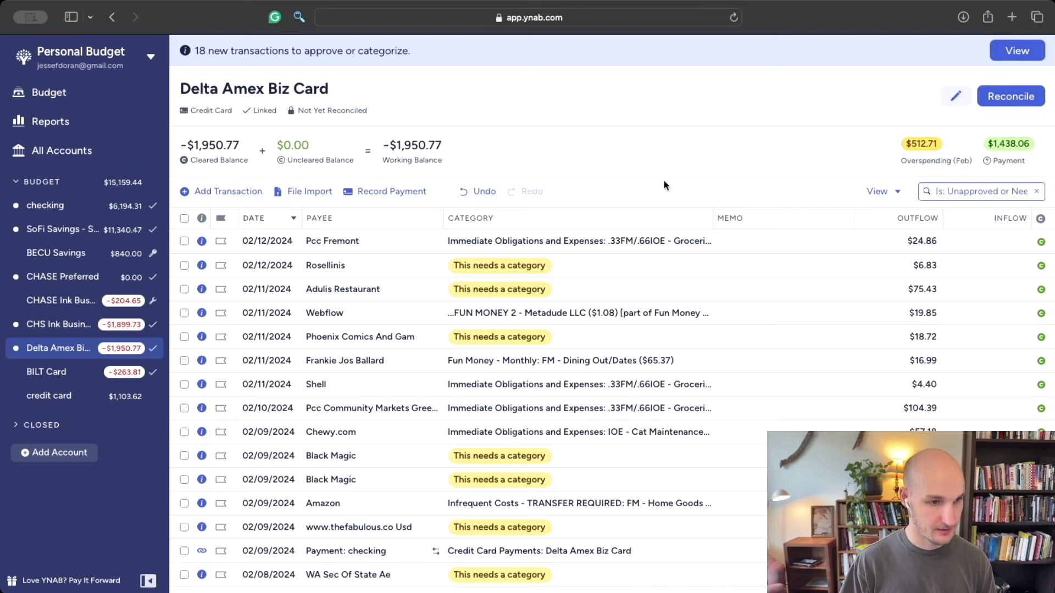
key("super+z")
Step: Check the category and outflow of the Puget Sound Residential transaction and approve it under IOE - Electric and Gas 5th
left_click(633, 237)
left_click(632, 238)
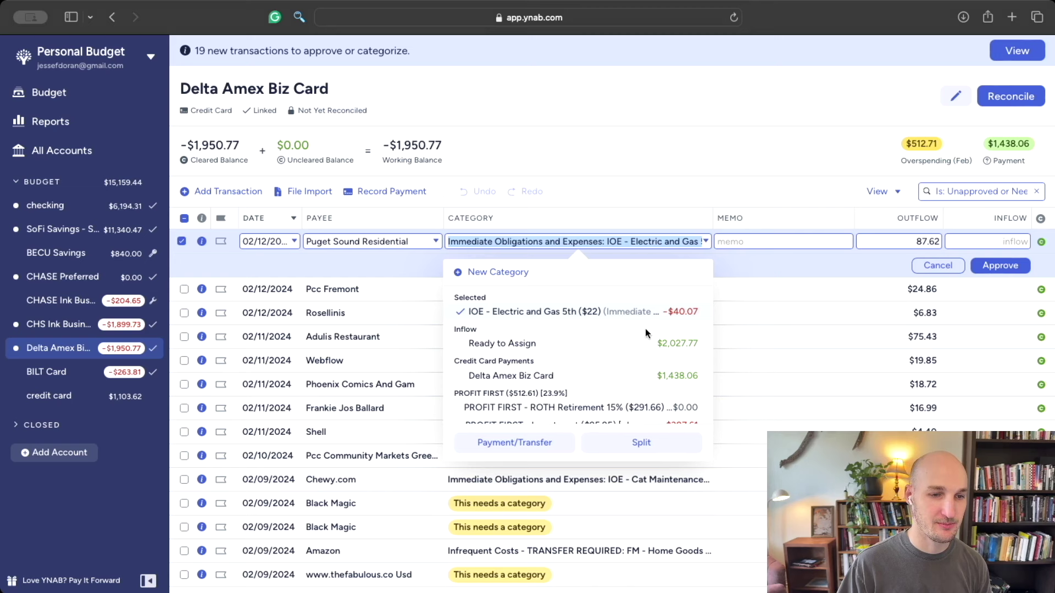
left_click(923, 245)
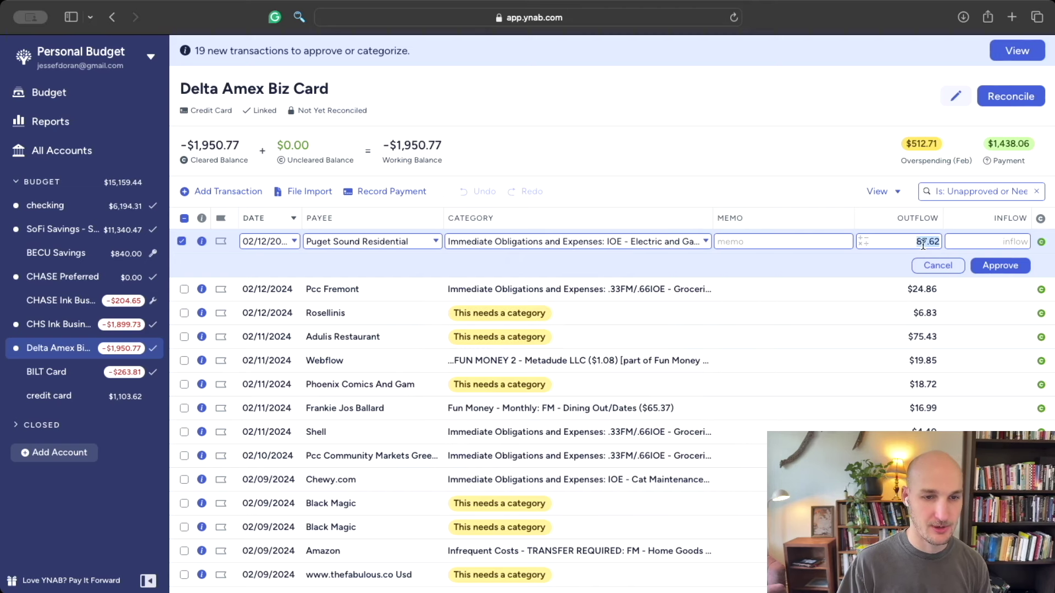
left_click(678, 244)
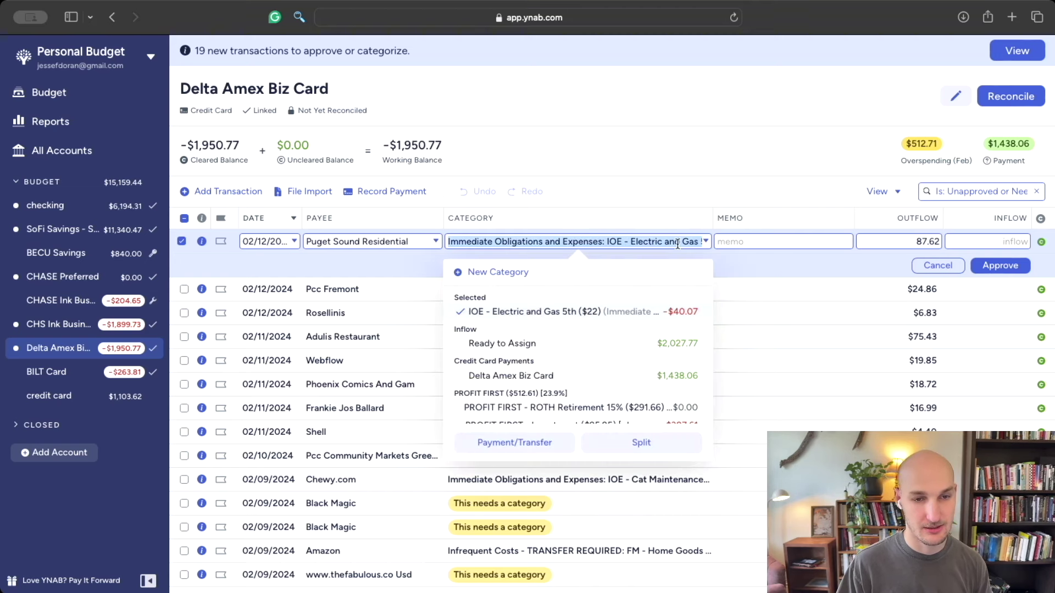
left_click(994, 265)
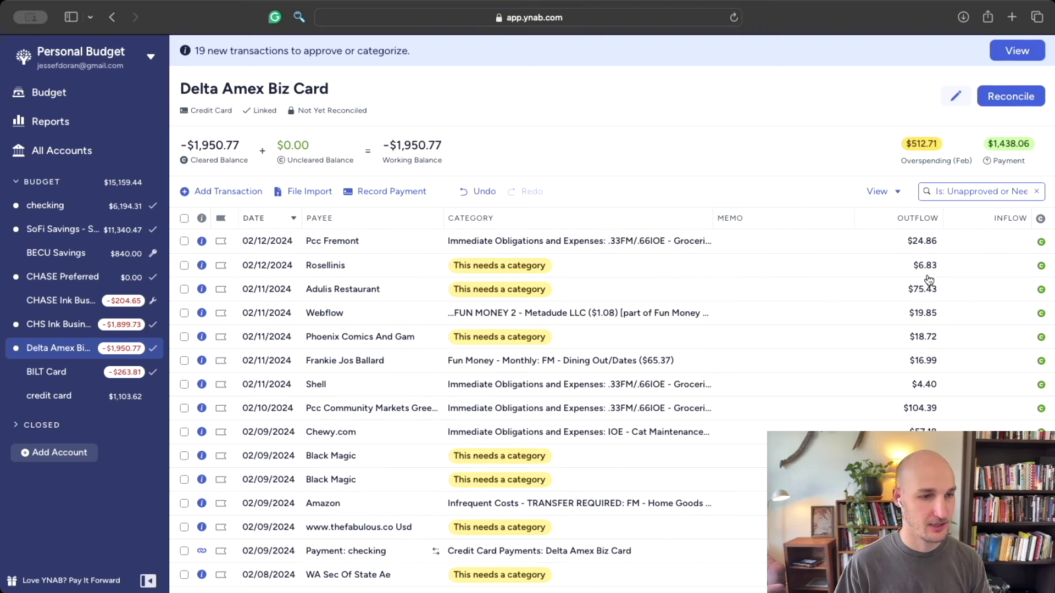
Step: Approve the 02/12/2024 Pcc Fremont transaction under its .33FM/.66IOE - Groceries - Necessities category
left_click(629, 242)
left_click(629, 242)
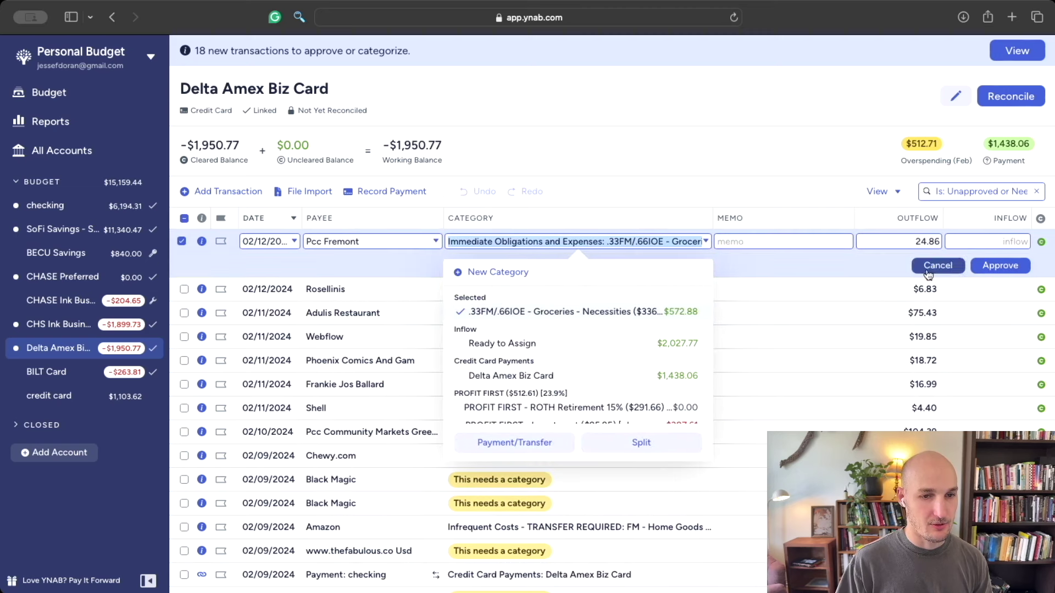
left_click(1003, 271)
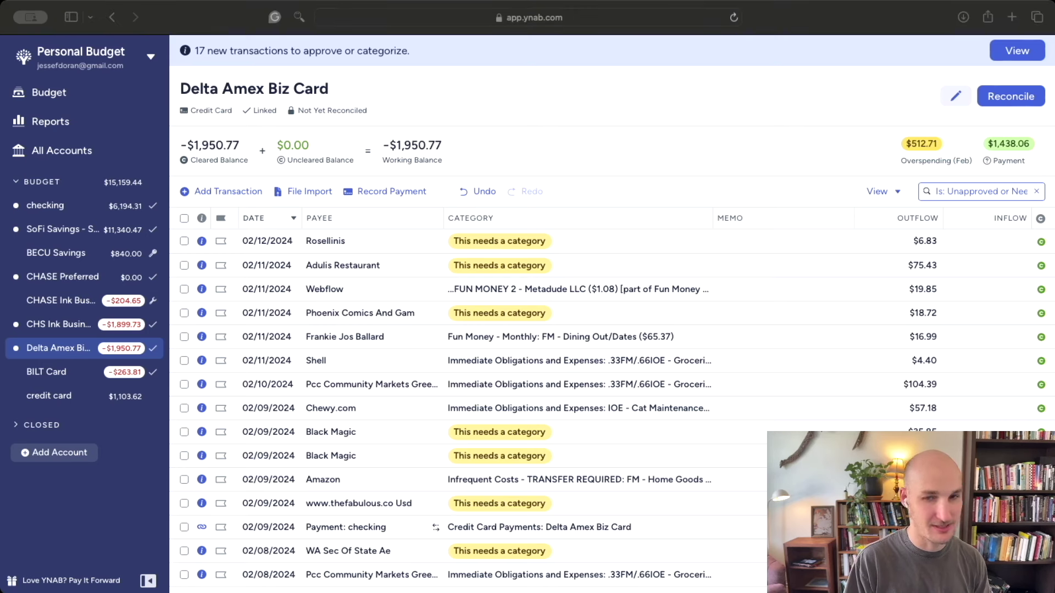
Step: Categorize the 02/12/2024 Rosellinis transaction as FM - Dining Out/Dates and approve it
left_click(525, 242)
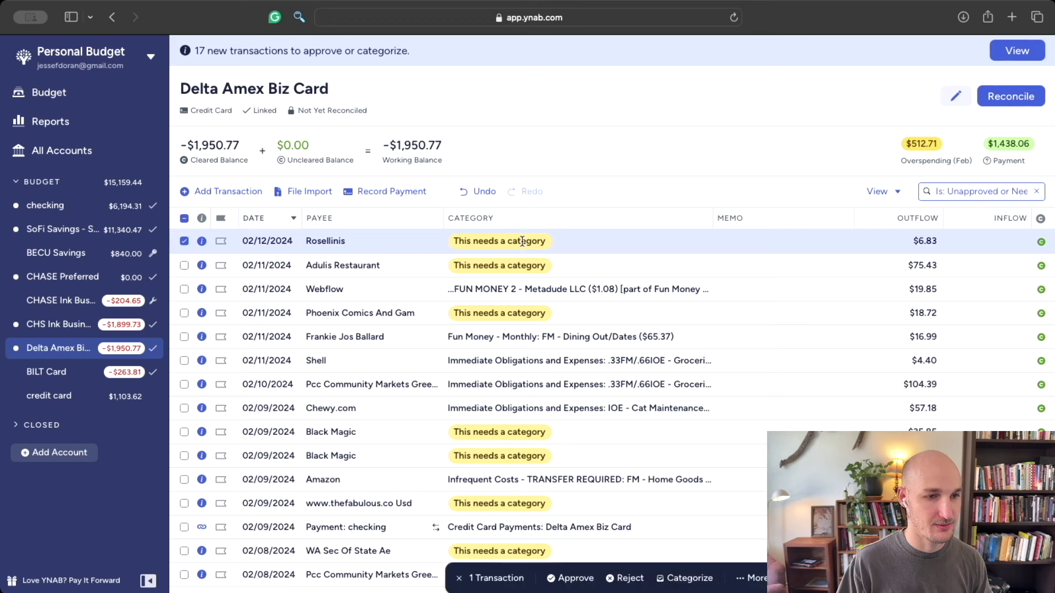
left_click(522, 241)
type("din")
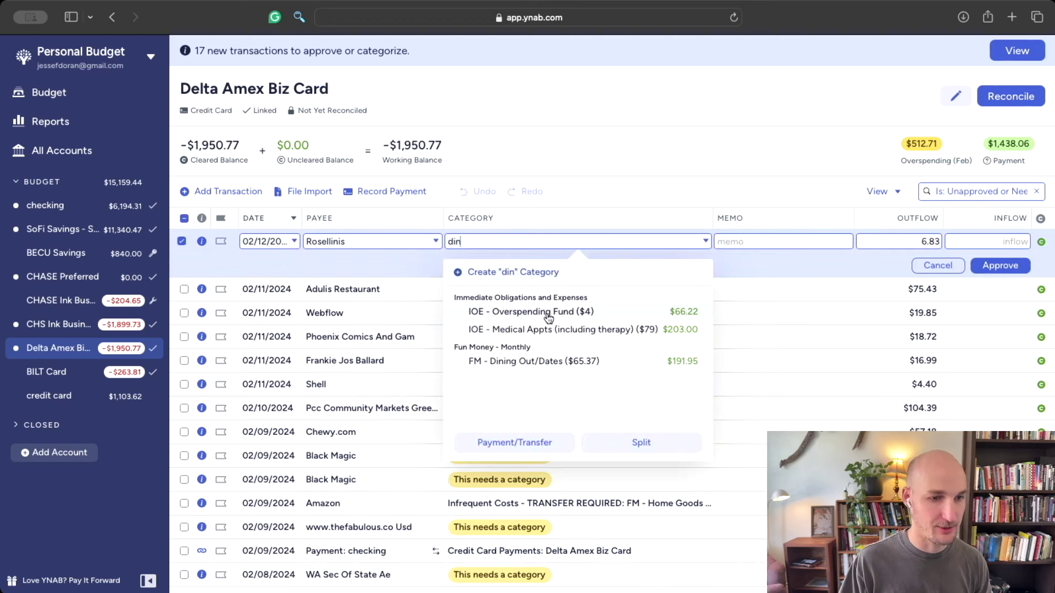
left_click(549, 360)
left_click(1000, 265)
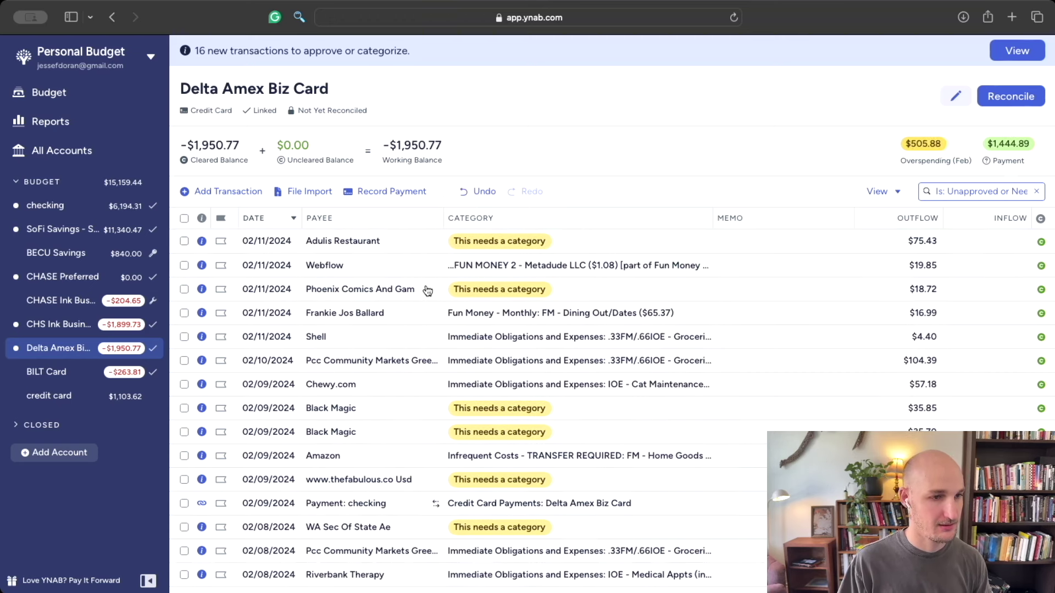
Step: Categorize the 02/11/2024 Adulis Restaurant transaction as FM - Dining Out/Dates and approve it
left_click(488, 240)
left_click(490, 241)
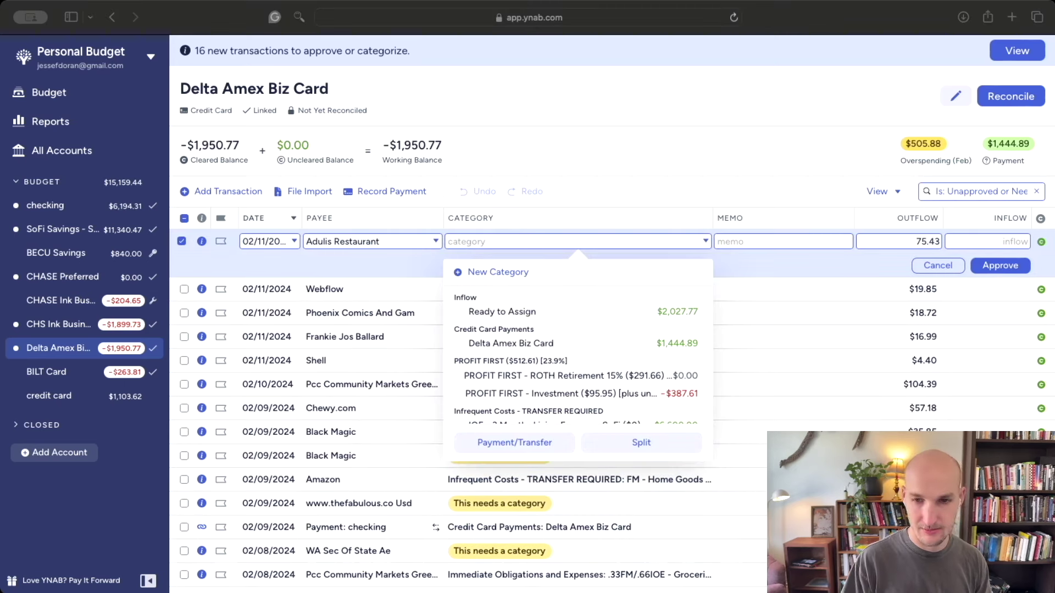
type("din")
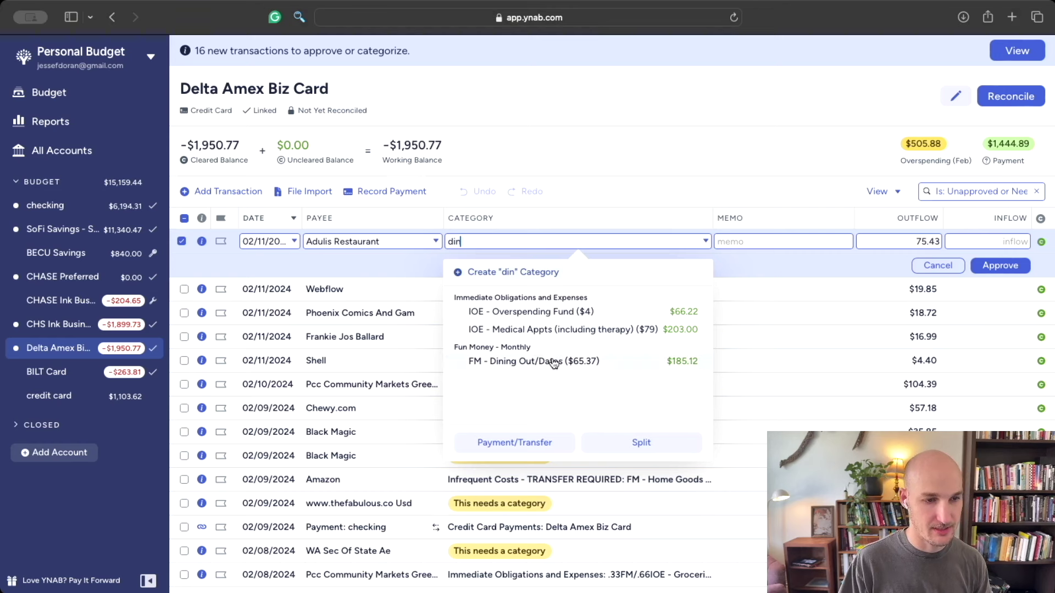
left_click(553, 362)
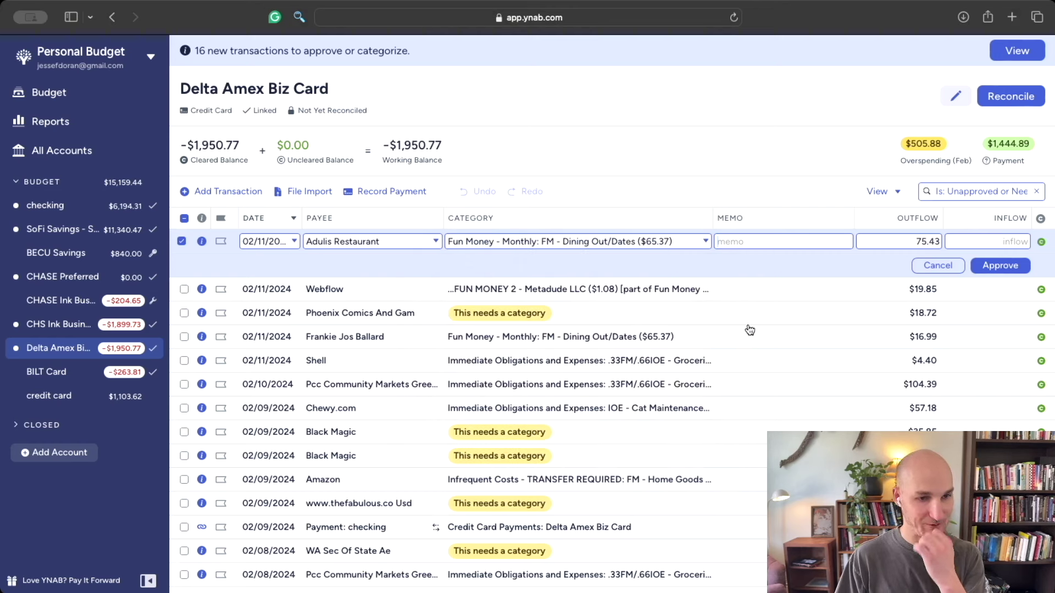
key("Return")
Step: Approve the 02/11/2024 Webflow transaction under its Domain/Website category and undo that approval
left_click(607, 240)
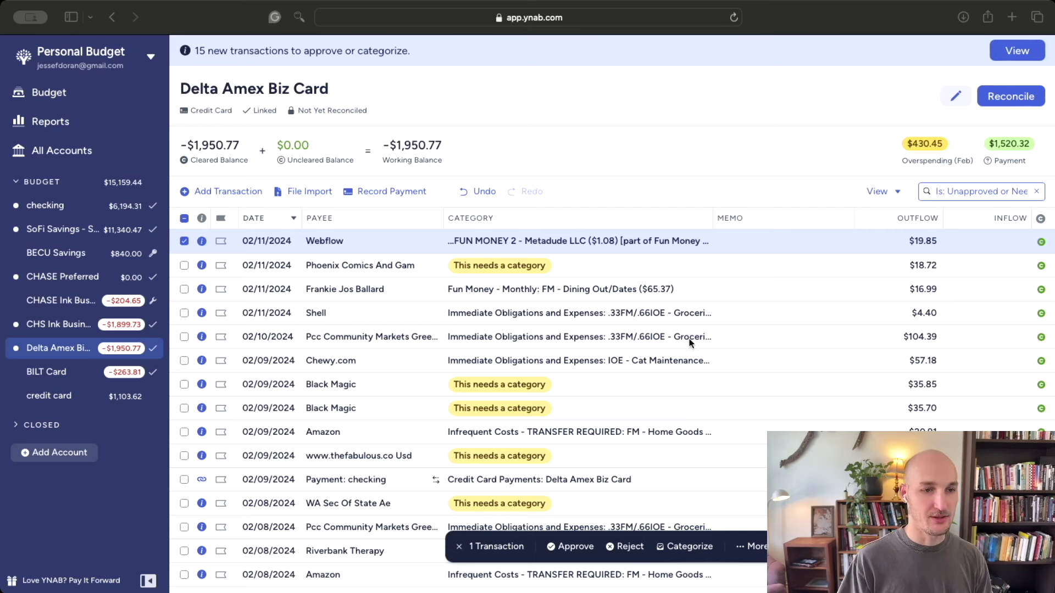
left_click(599, 241)
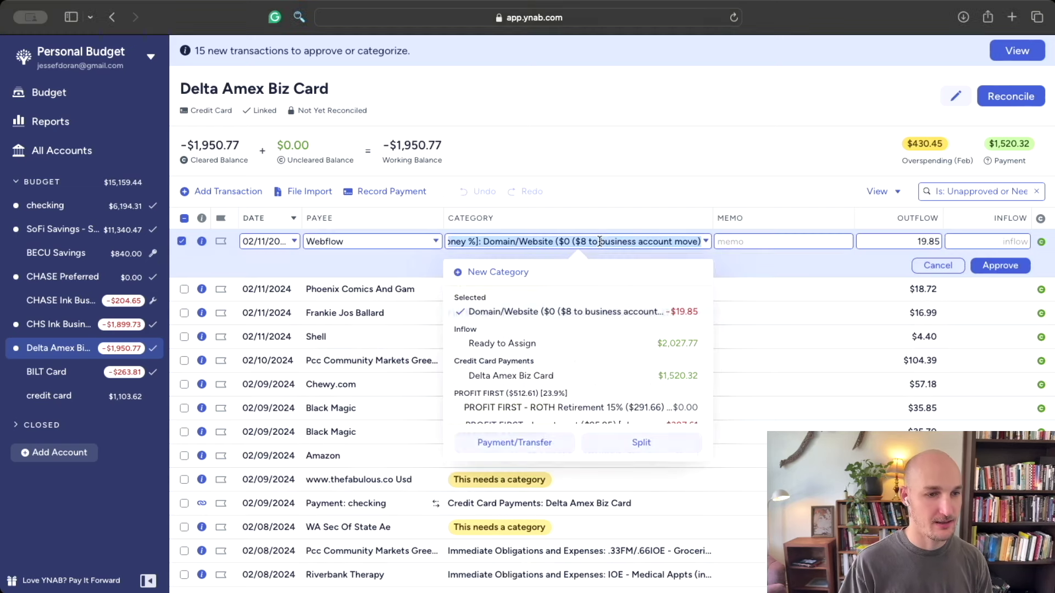
left_click(1000, 266)
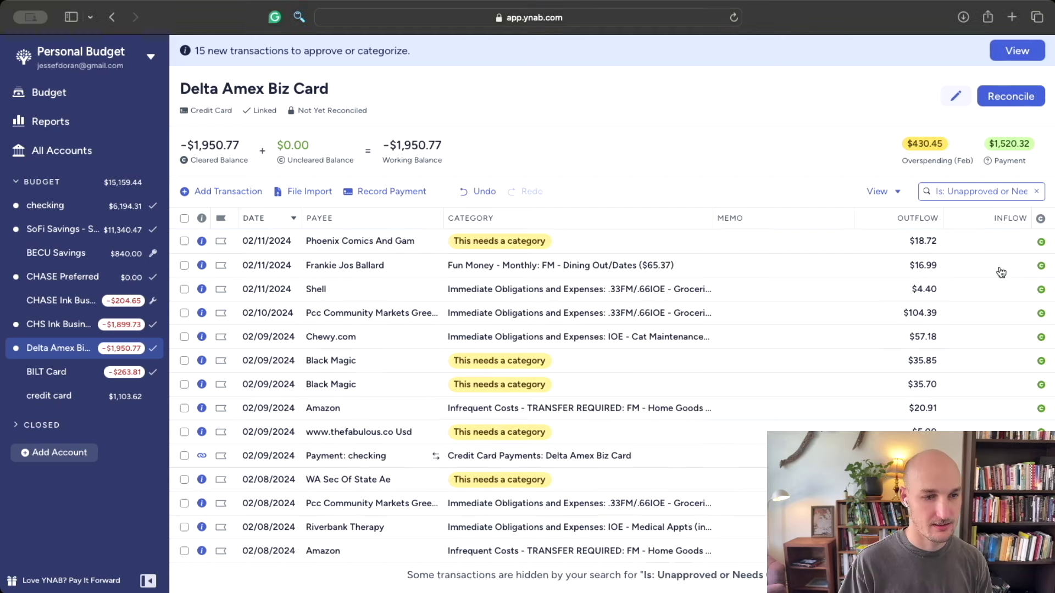
key("super+z")
Step: Approve the 02/11/2024 Webflow transaction, keeping its Domain/Website category
left_click(530, 242)
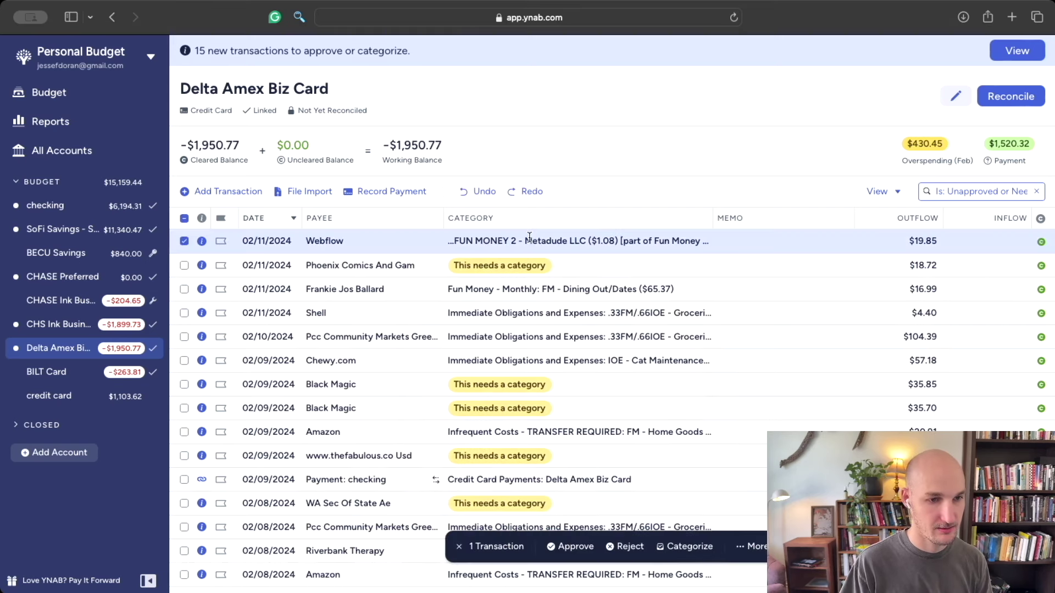
left_click(530, 243)
key("Return")
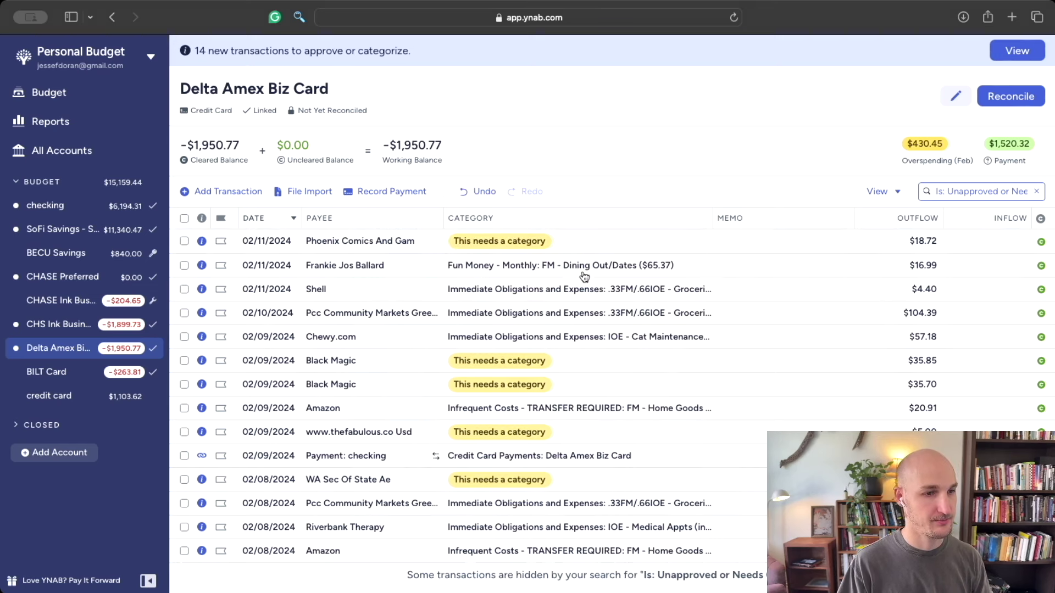
double_click(493, 240)
type("fun")
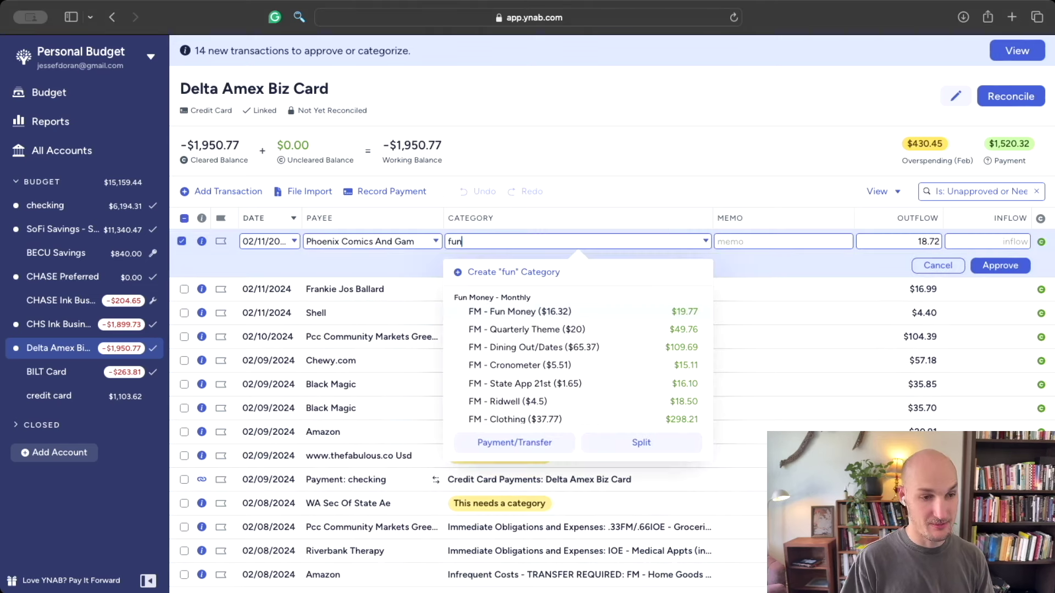
left_click(560, 312)
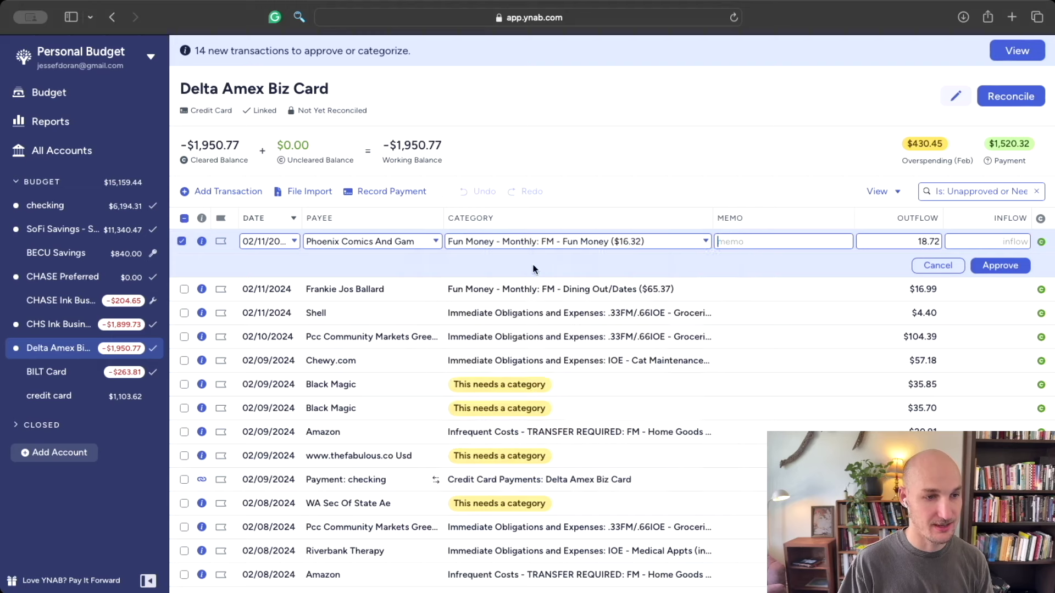
left_click(677, 242)
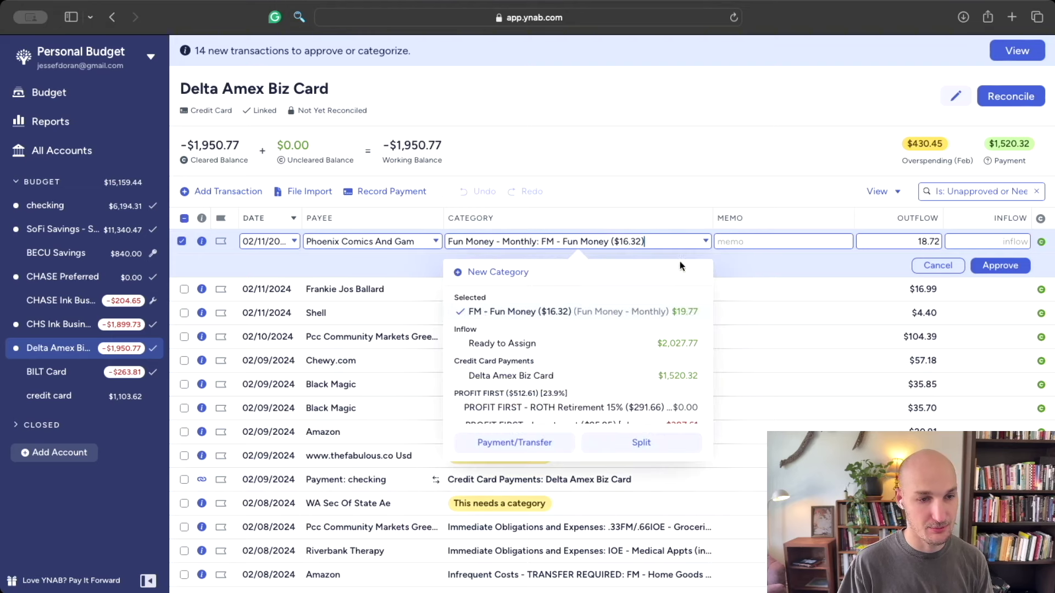
key("Return")
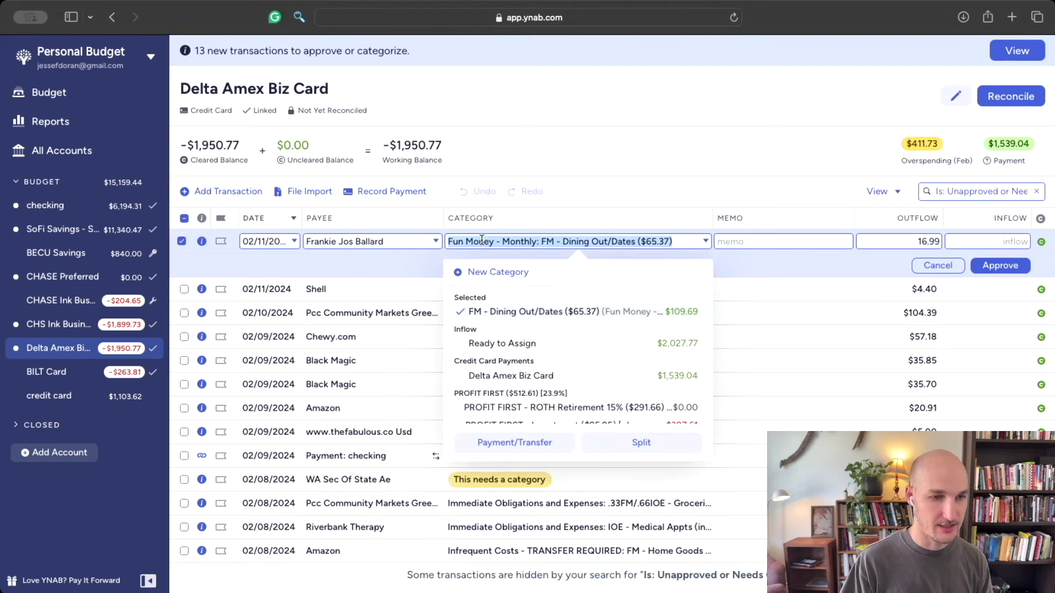
left_click(999, 266)
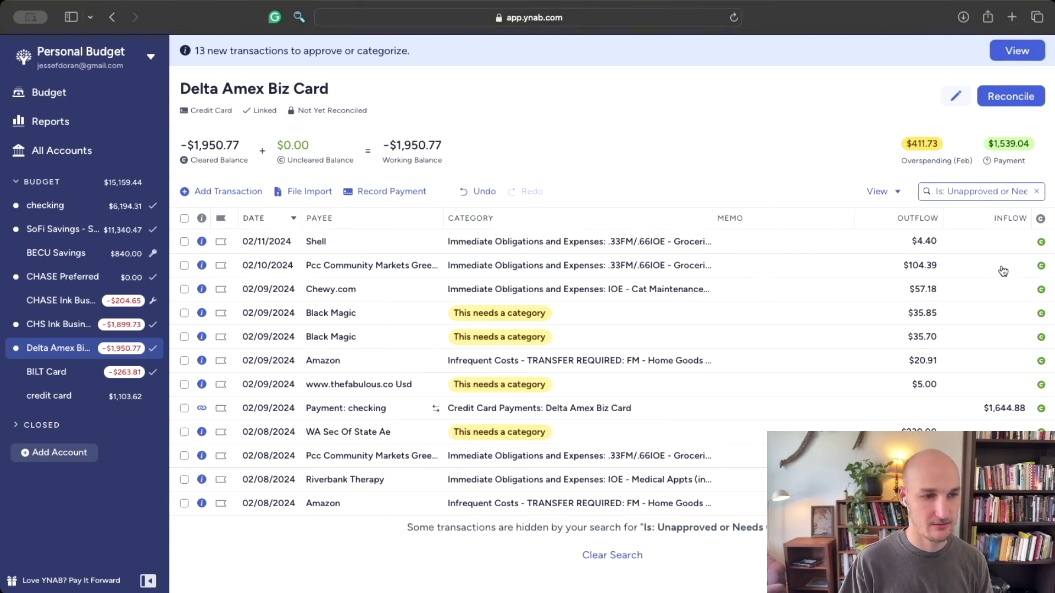
Step: Change the 02/11/2024 Shell transaction's category to FM - Dining Out/Dates and approve it
left_click(568, 240)
left_click(569, 240)
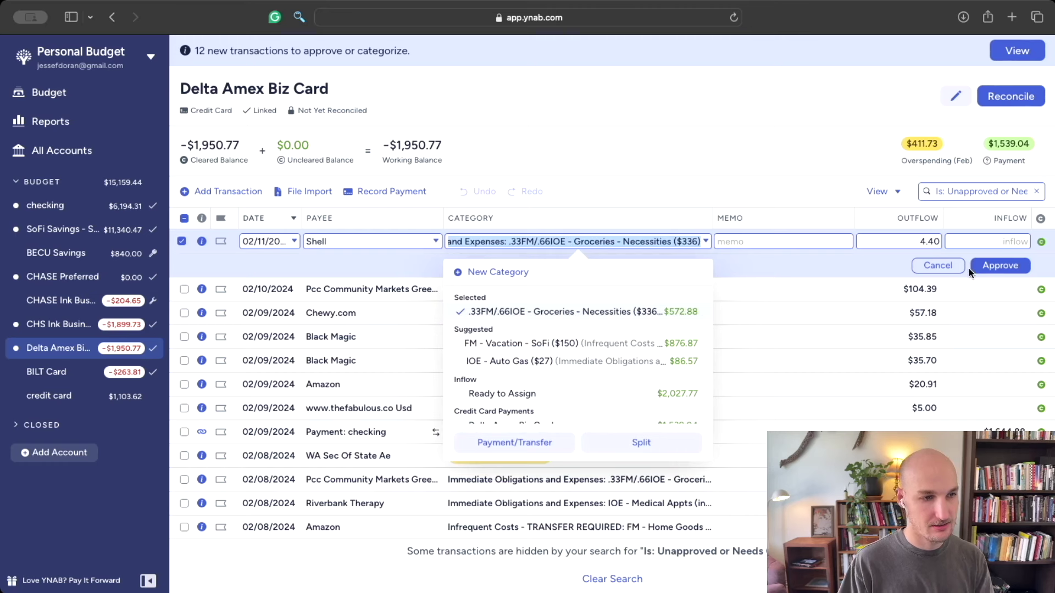
type("Fun")
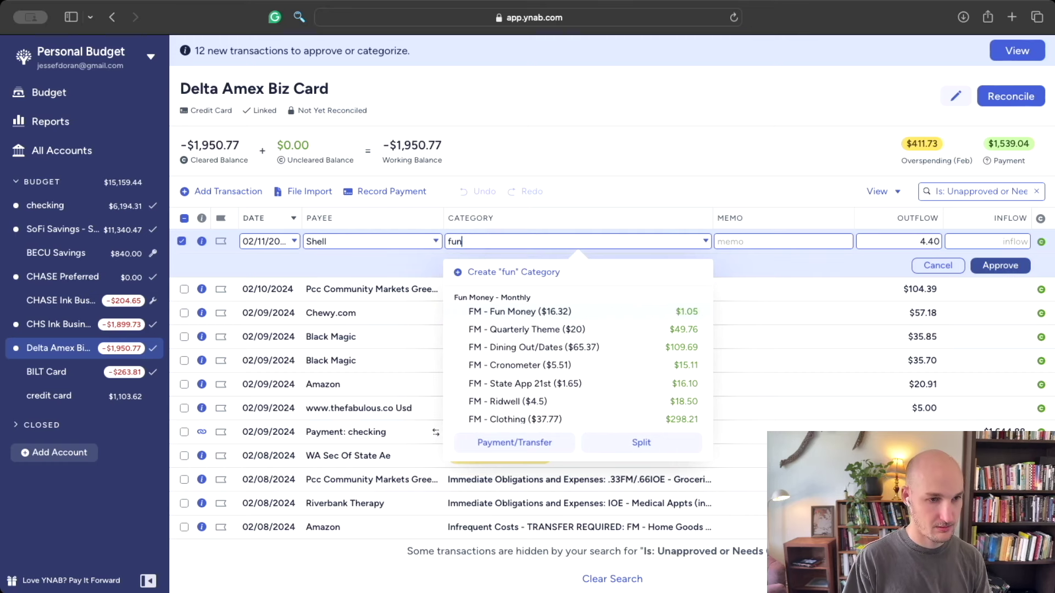
key("BackSpace")
key("BackSpace")
key("BackSpace")
type("din")
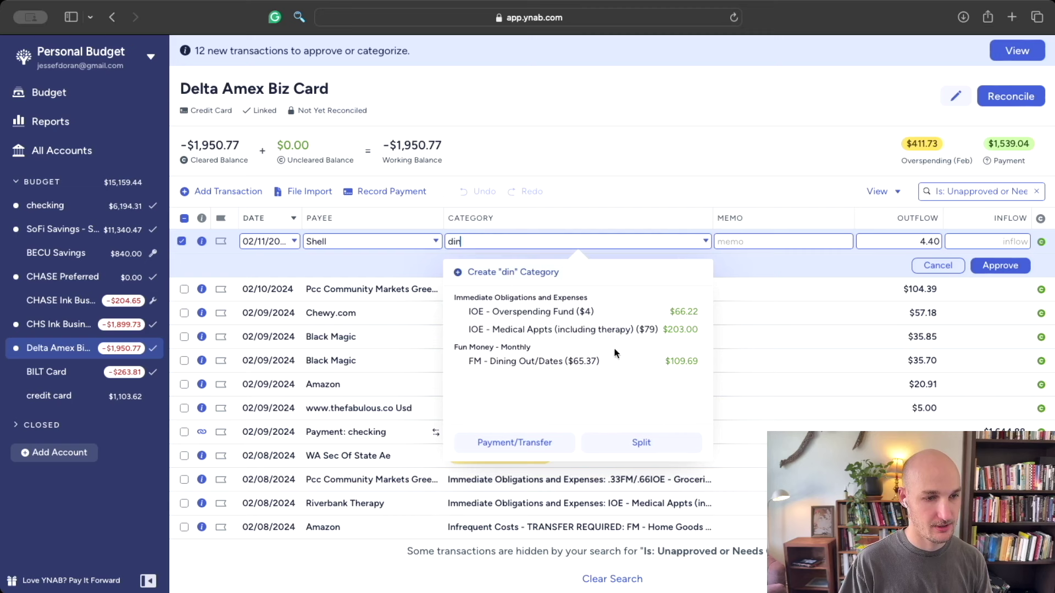
left_click(591, 361)
key("Return")
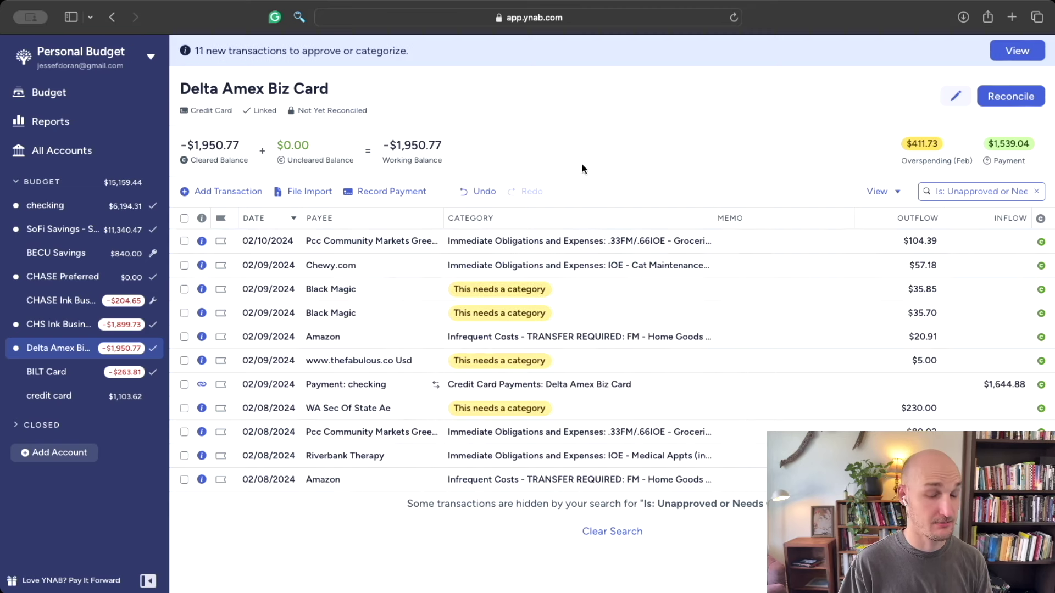
Step: Split the 02/10/2024 Pcc Community Markets transaction and assign its first split line to .33FM/.66IOE - Groceries - Necessities
key("Return")
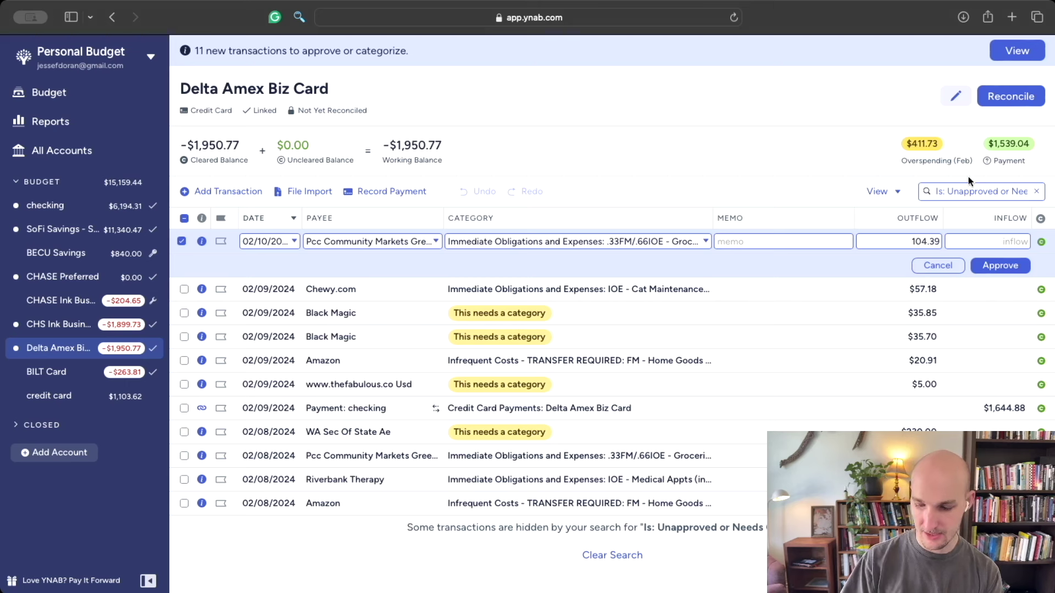
left_click(617, 240)
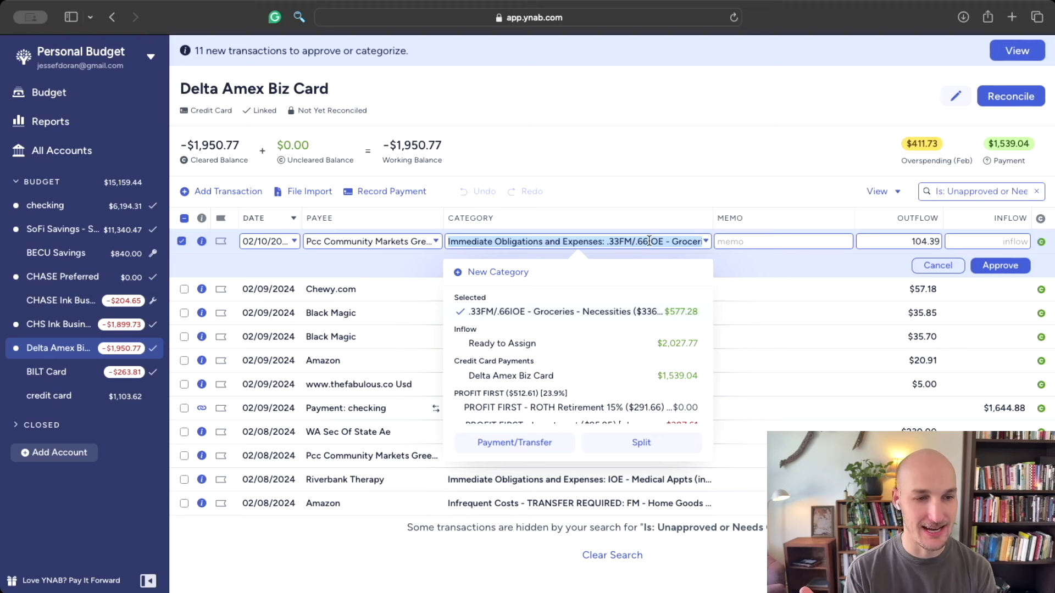
left_click(641, 442)
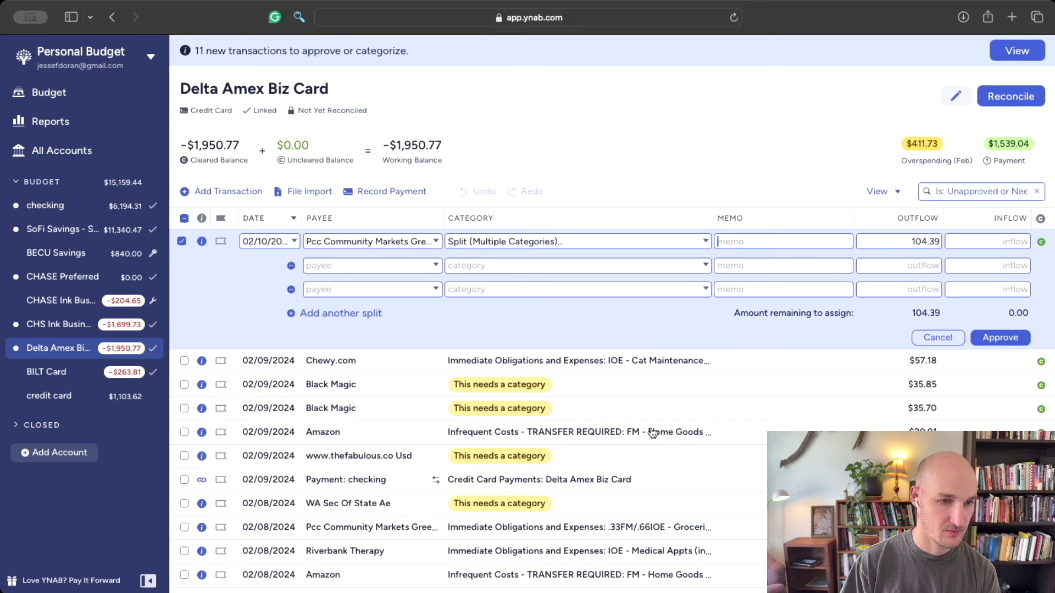
left_click(598, 266)
type("greoc")
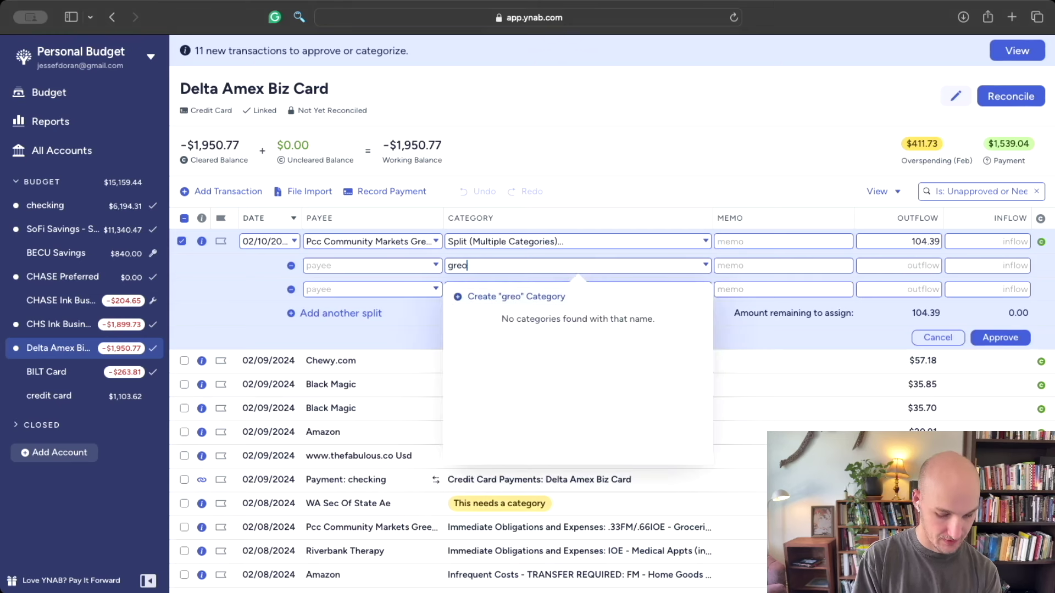
key("BackSpace")
key("BackSpace")
key("BackSpace")
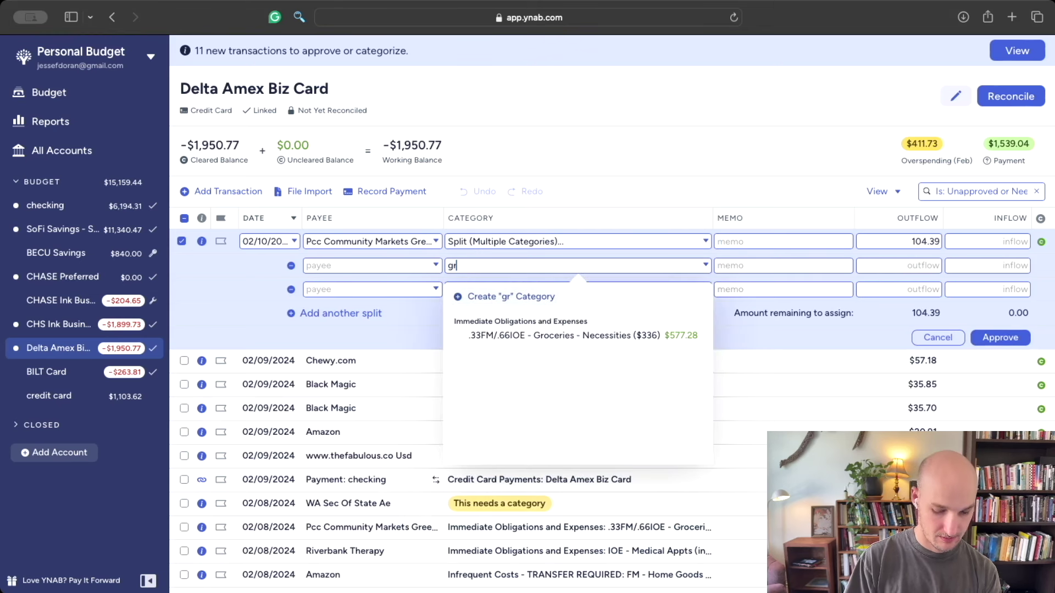
type("o")
left_click(618, 336)
Step: Allocate 21.59 to FM - Gifts - Holidays, Bdays - SoFi and 82.80 to the groceries line, and approve the split Pcc Community Markets transaction
left_click(615, 295)
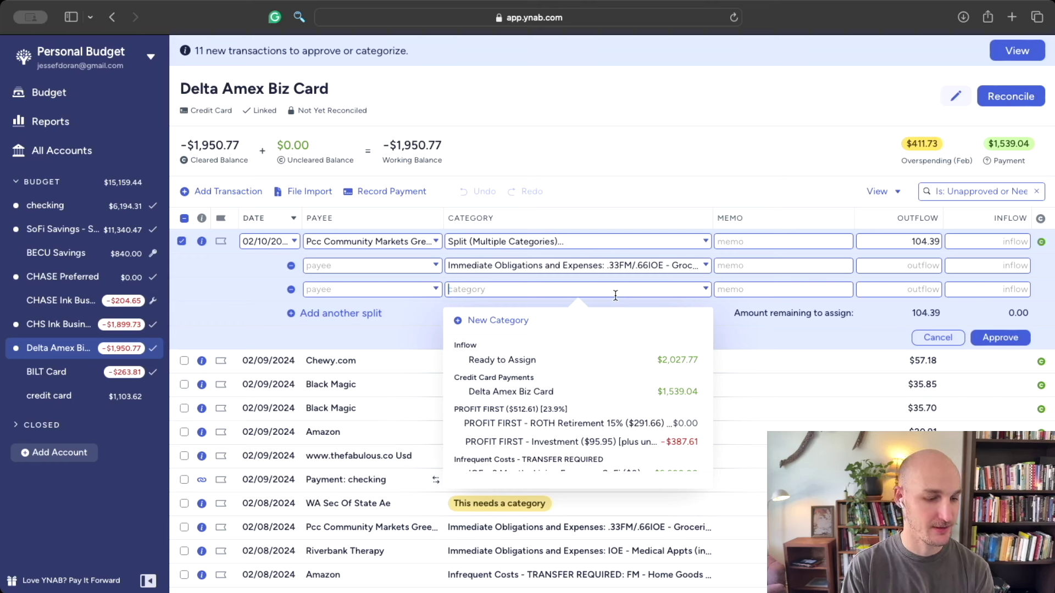
type("gift")
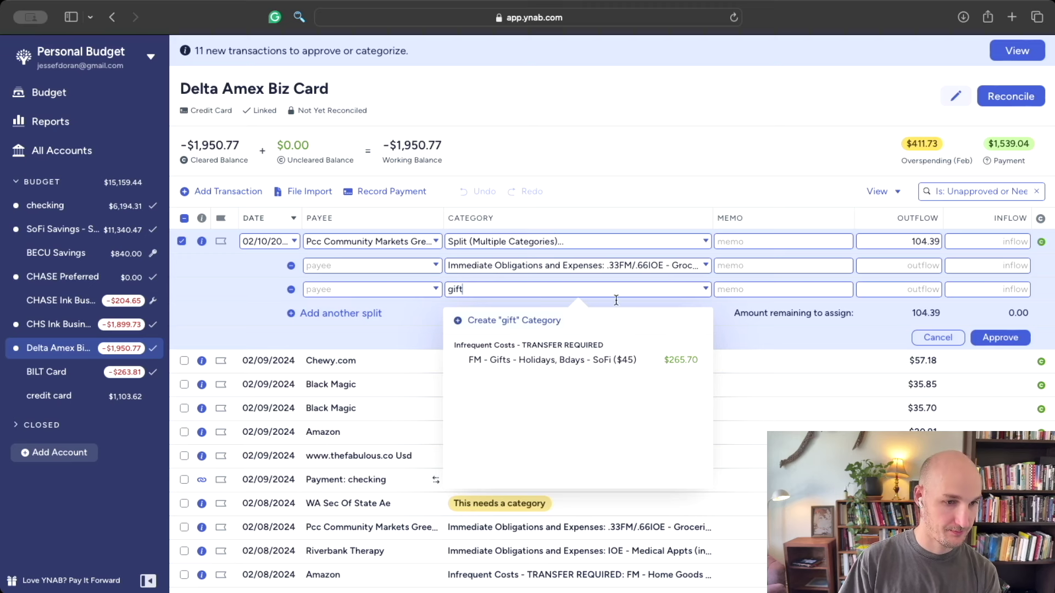
left_click(624, 359)
type("21.59")
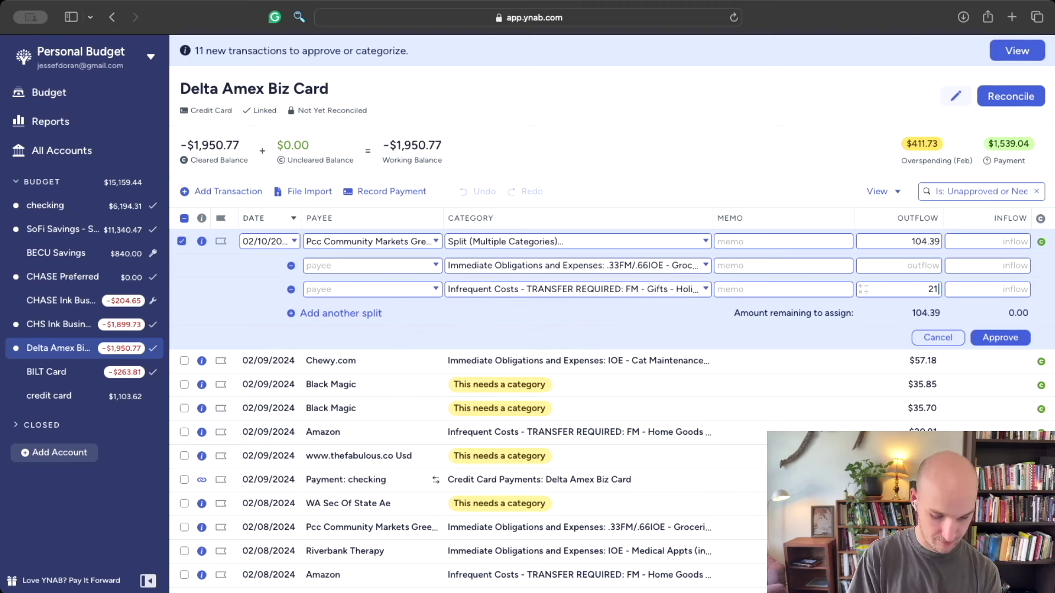
left_click(925, 265)
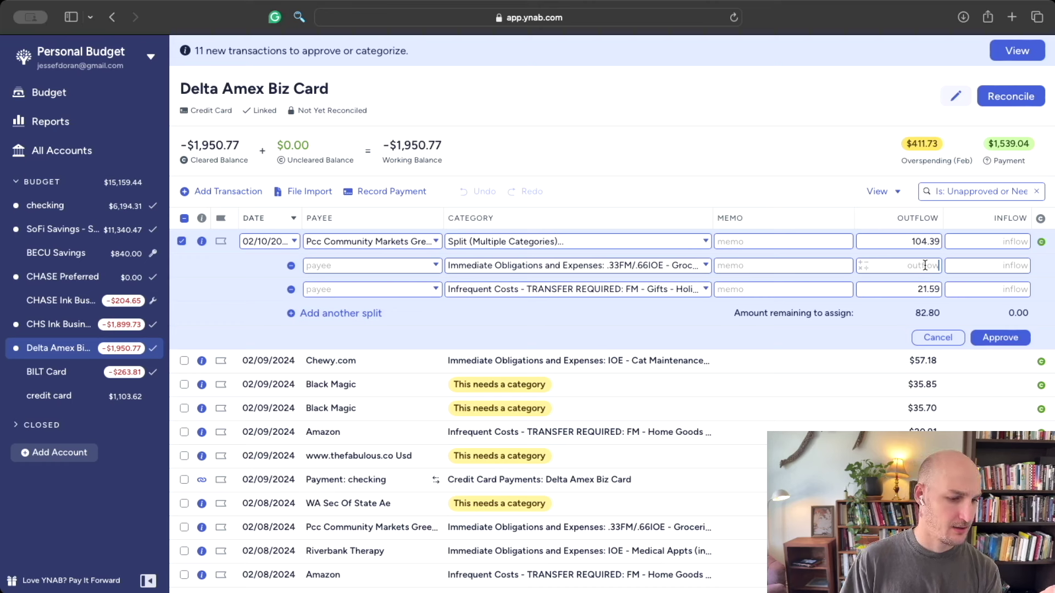
type("82.80")
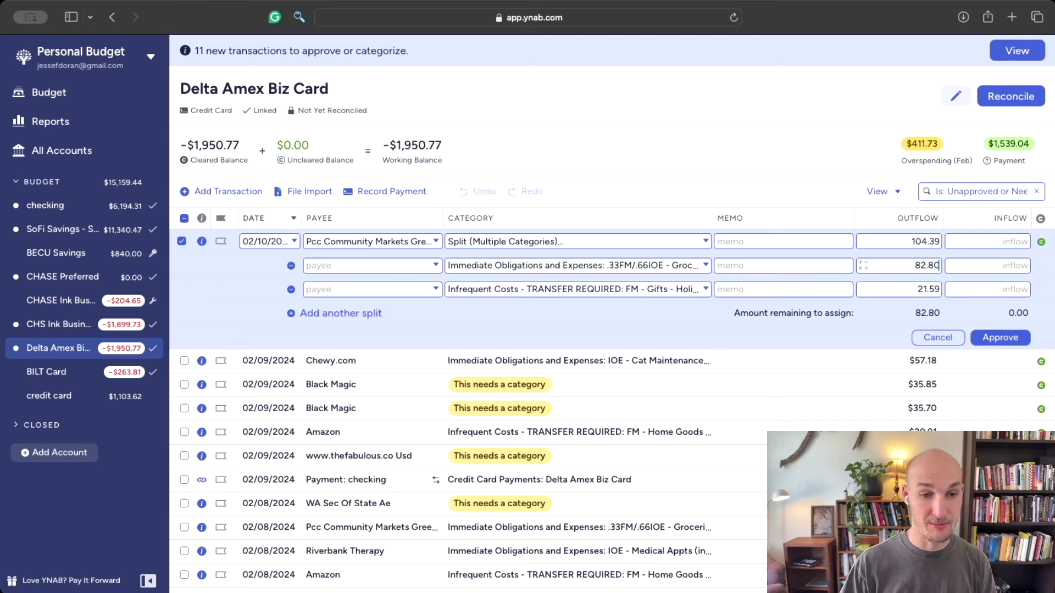
left_click(1000, 337)
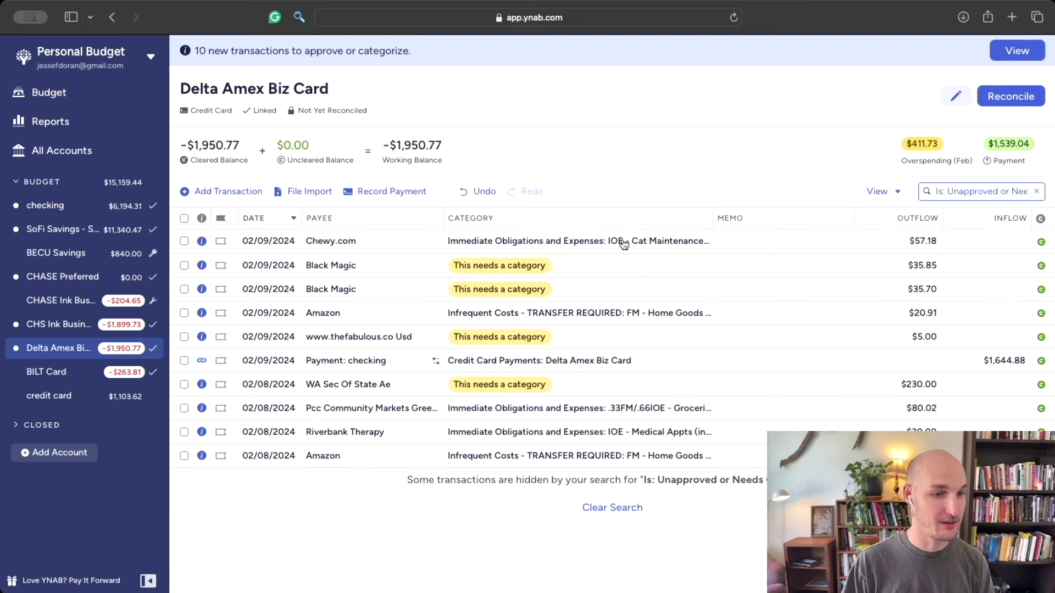
Step: Approve the 02/09/2024 Chewy.com transaction, keeping its IOE - Cat Maintenance category
left_click(621, 242)
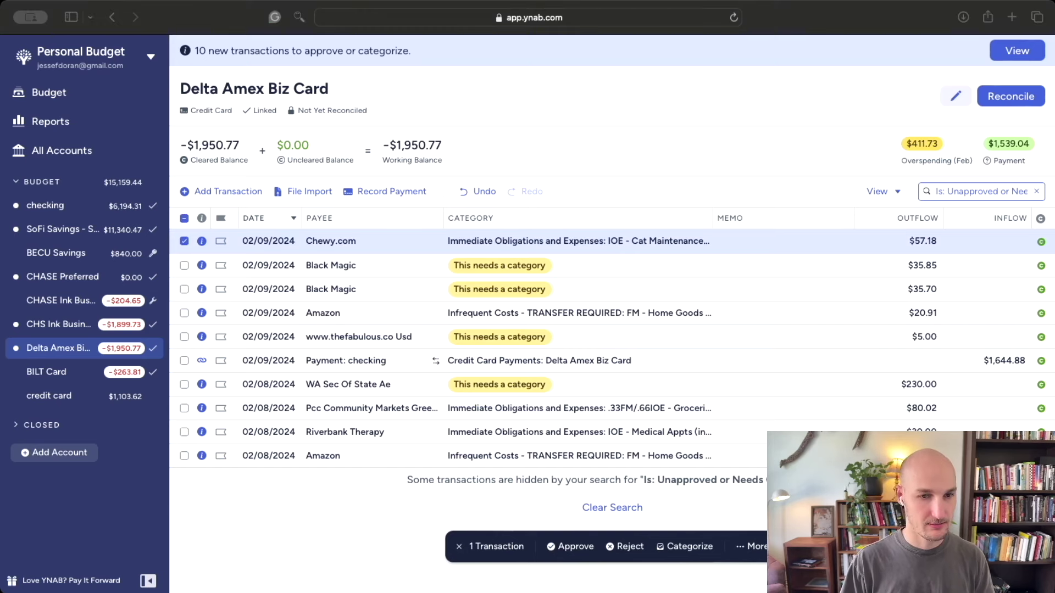
left_click(621, 241)
left_click(1000, 267)
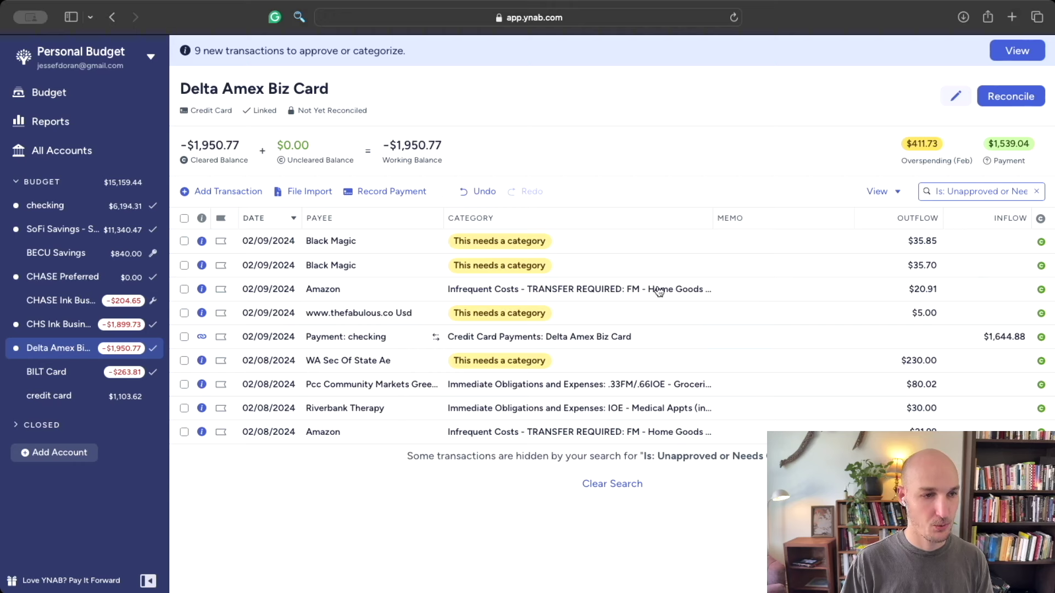
Step: Categorize the $35.85 Black Magic transaction as FM - Gifts - Holidays, Bdays - SoFi and approve both 02/09/2024 Black Magic transactions
left_click(511, 242)
left_click(511, 242)
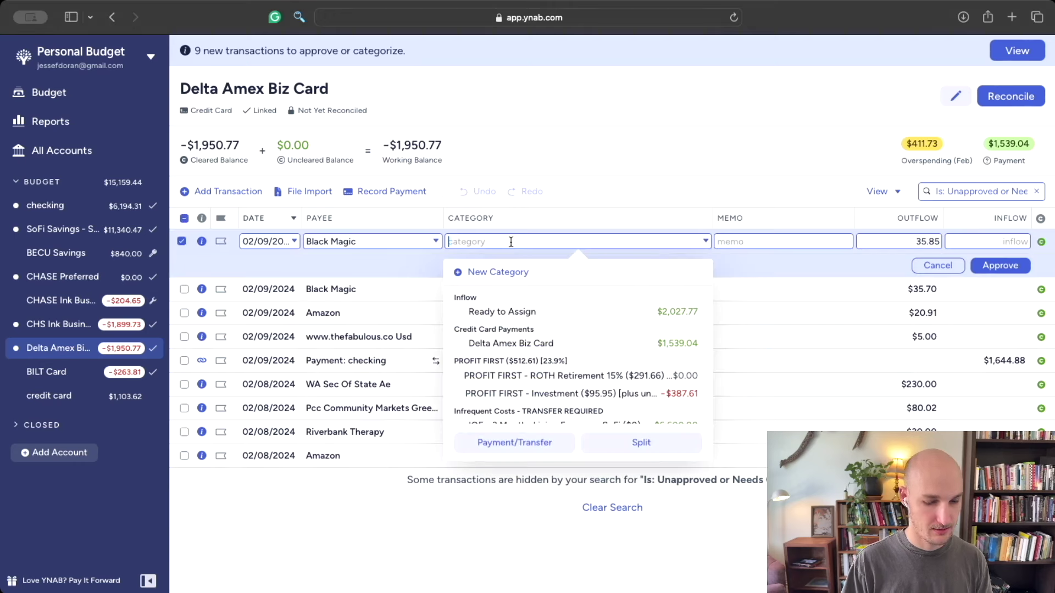
type("gift")
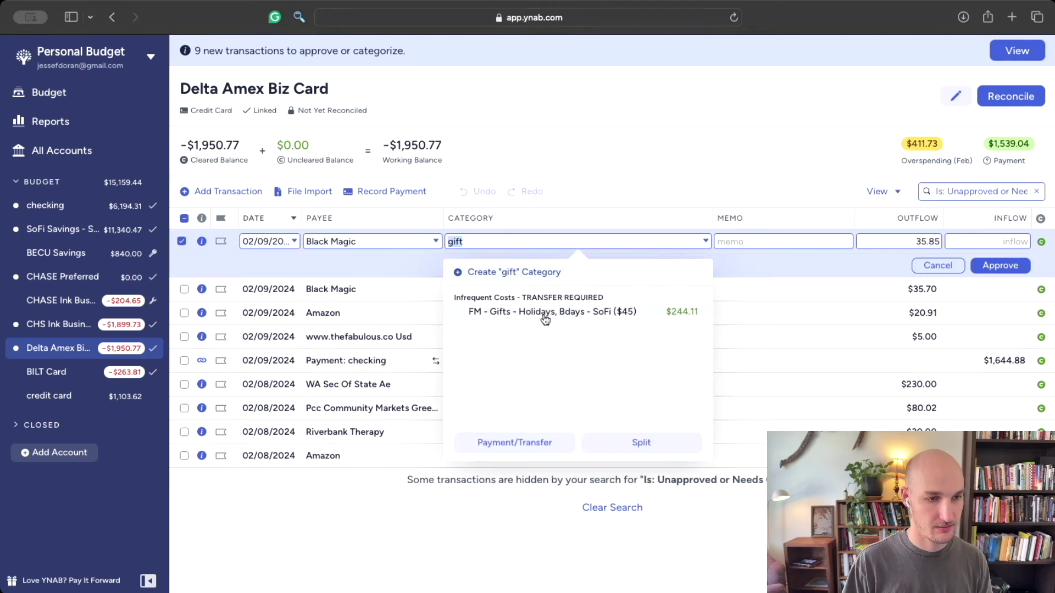
left_click(545, 313)
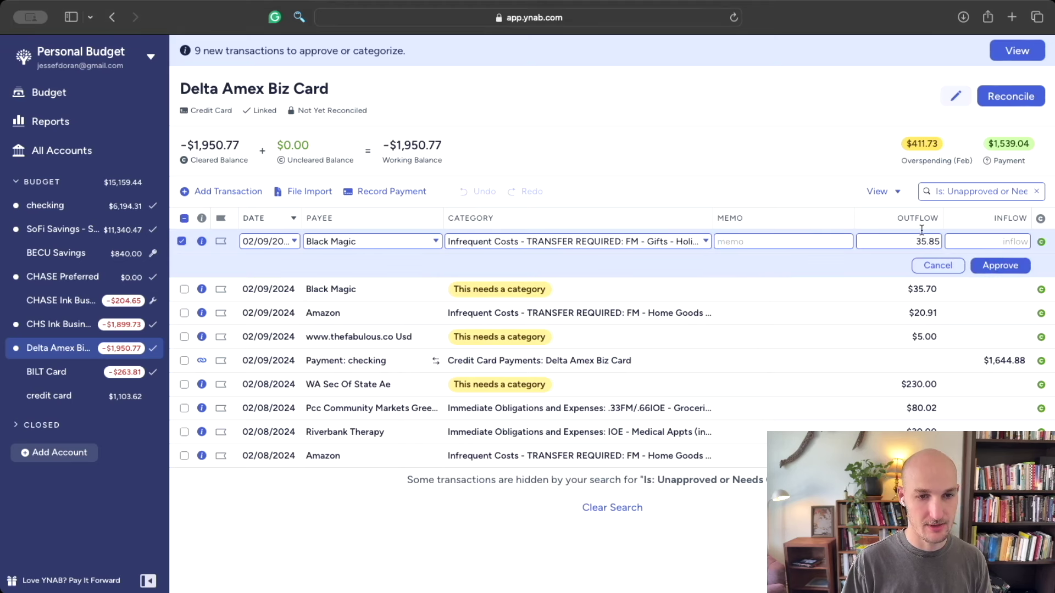
left_click(1008, 267)
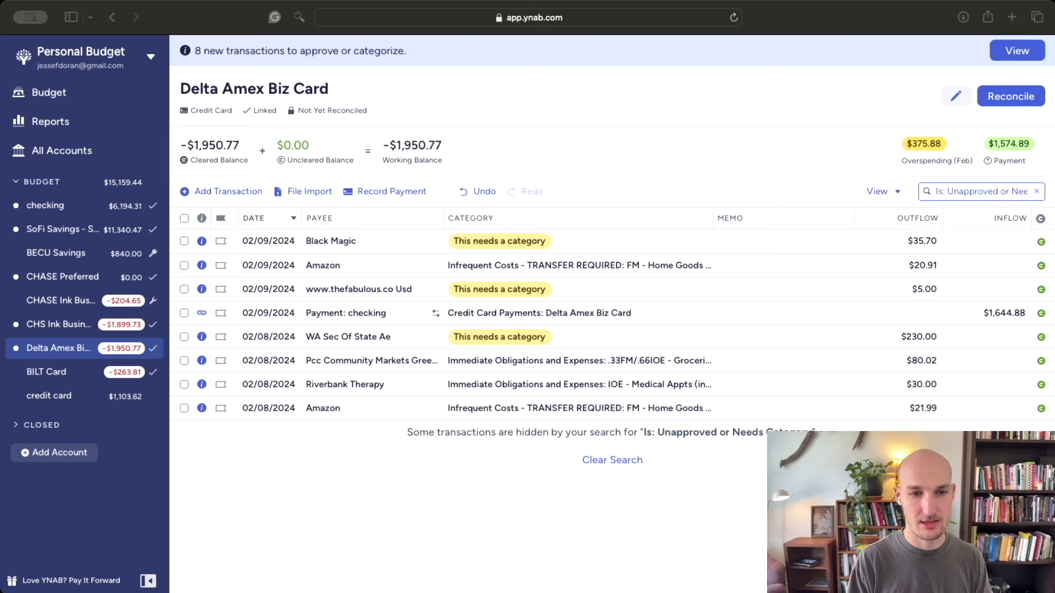
left_click(961, 241)
left_click(997, 263)
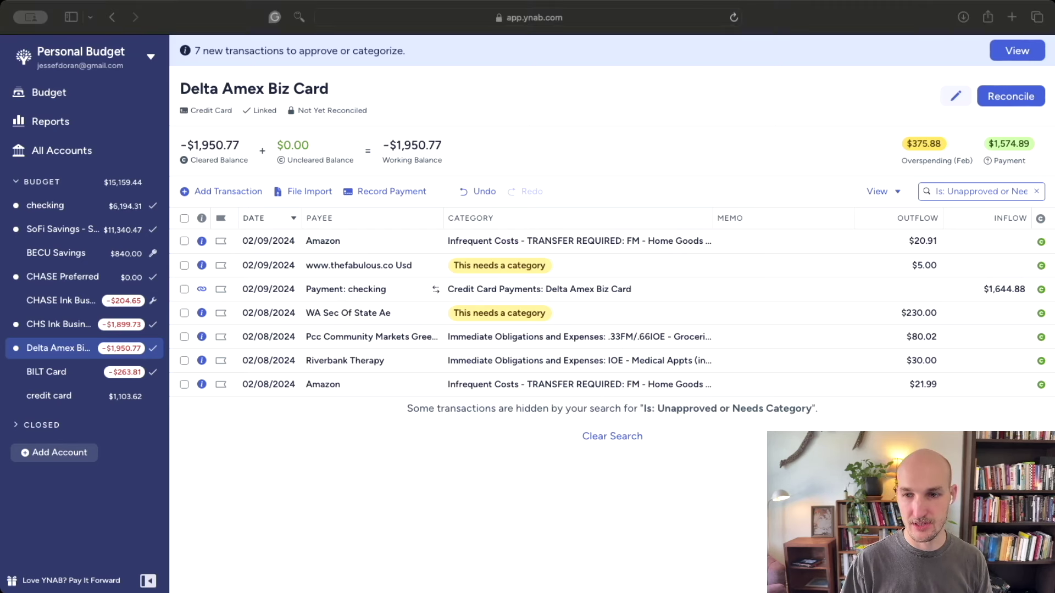
Step: Approve the 02/09/2024 Amazon transaction, keeping its FM - Home Goods category
left_click(538, 242)
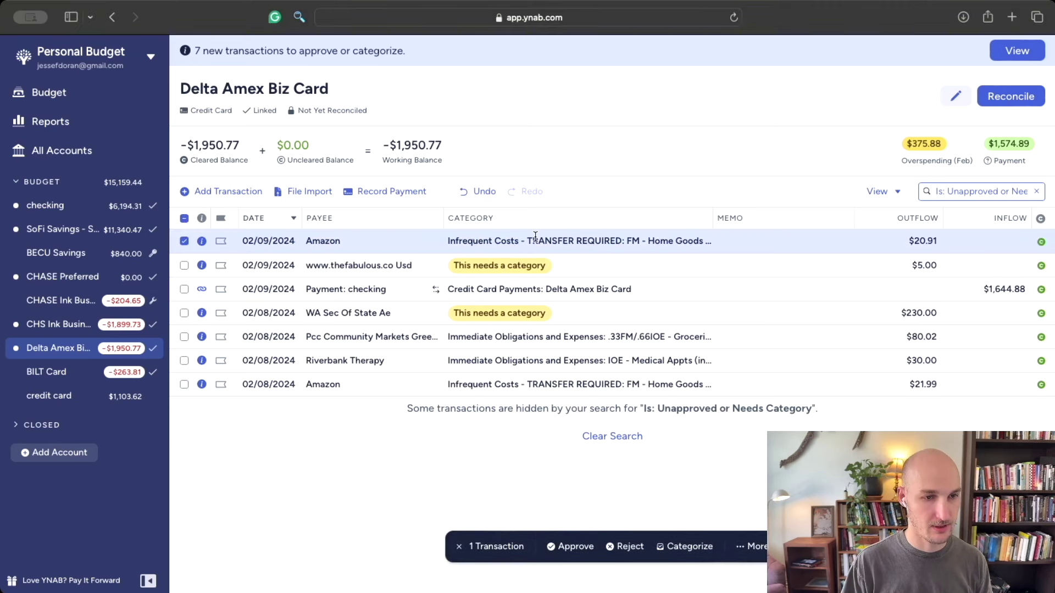
left_click(539, 242)
left_click(749, 180)
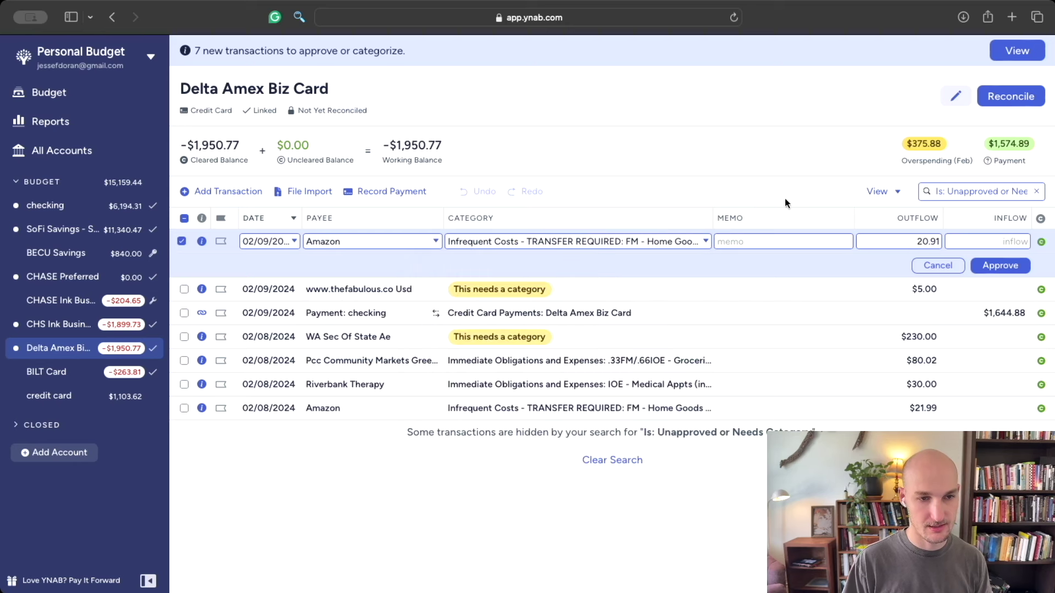
left_click(993, 268)
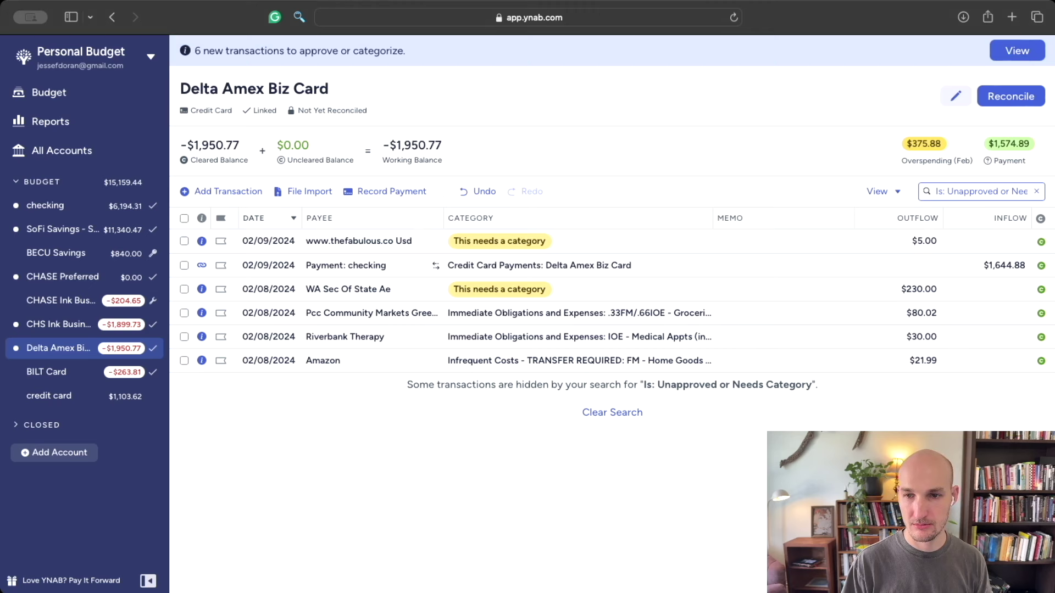
left_click(494, 241)
left_click(496, 241)
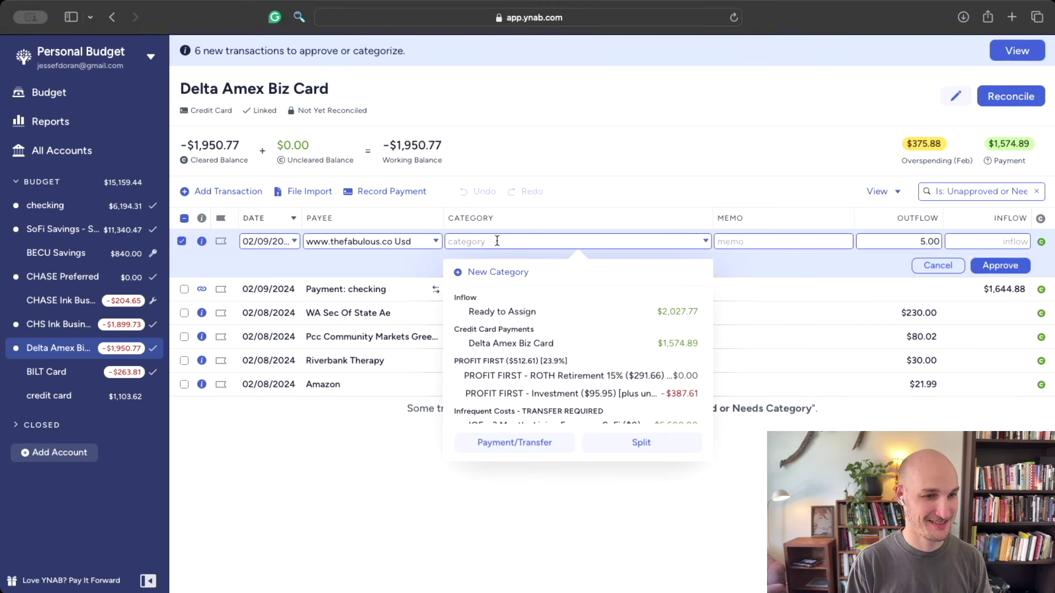
type("stuf")
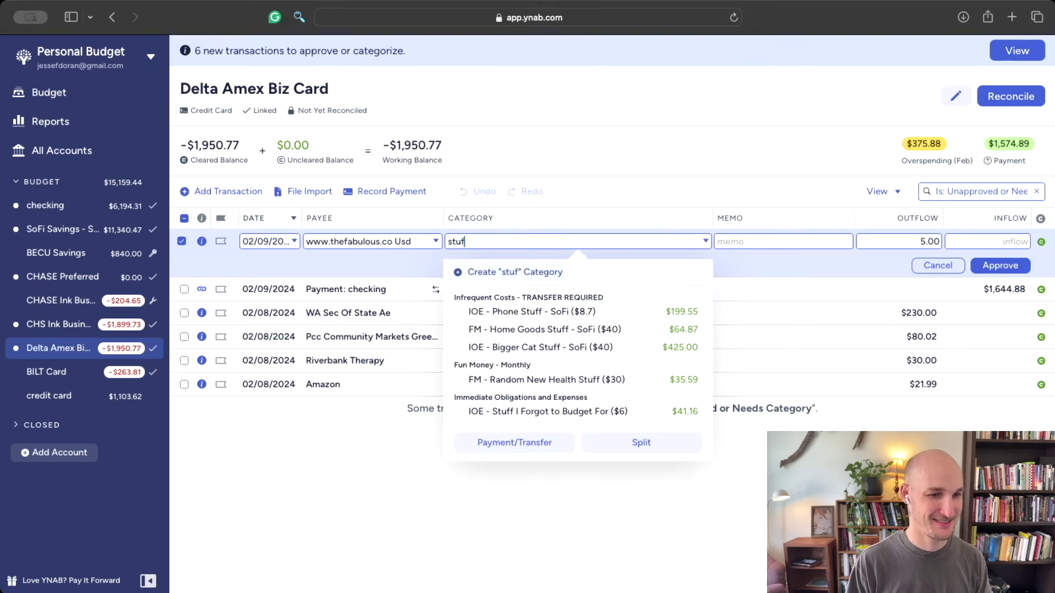
left_click(577, 412)
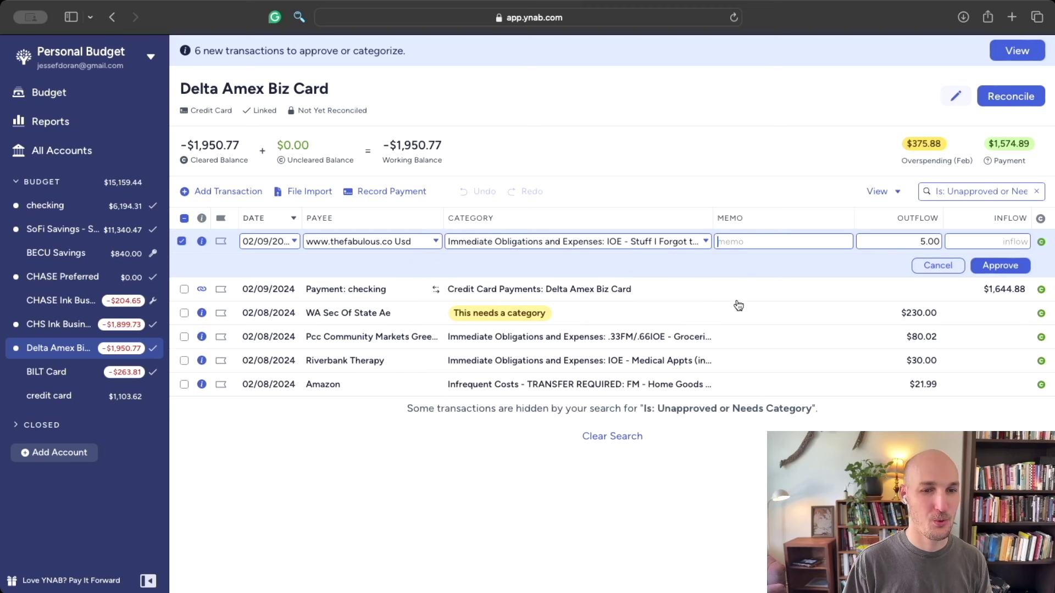
left_click(990, 268)
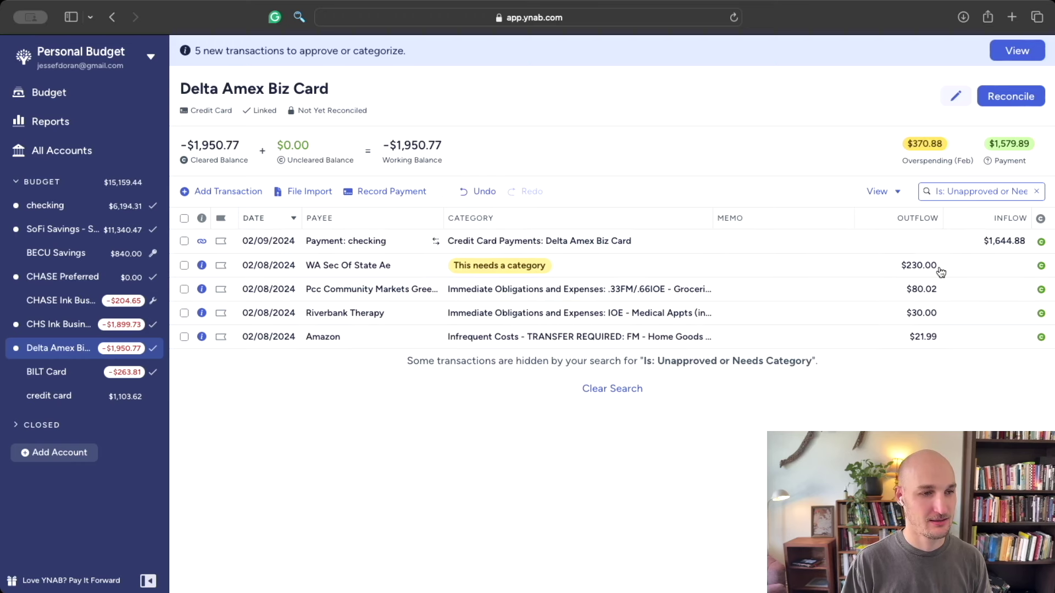
Step: Approve the 02/09/2024 payment from checking, keeping its Credit Card Payments: Delta Amex Biz Card category
left_click(512, 241)
left_click(513, 241)
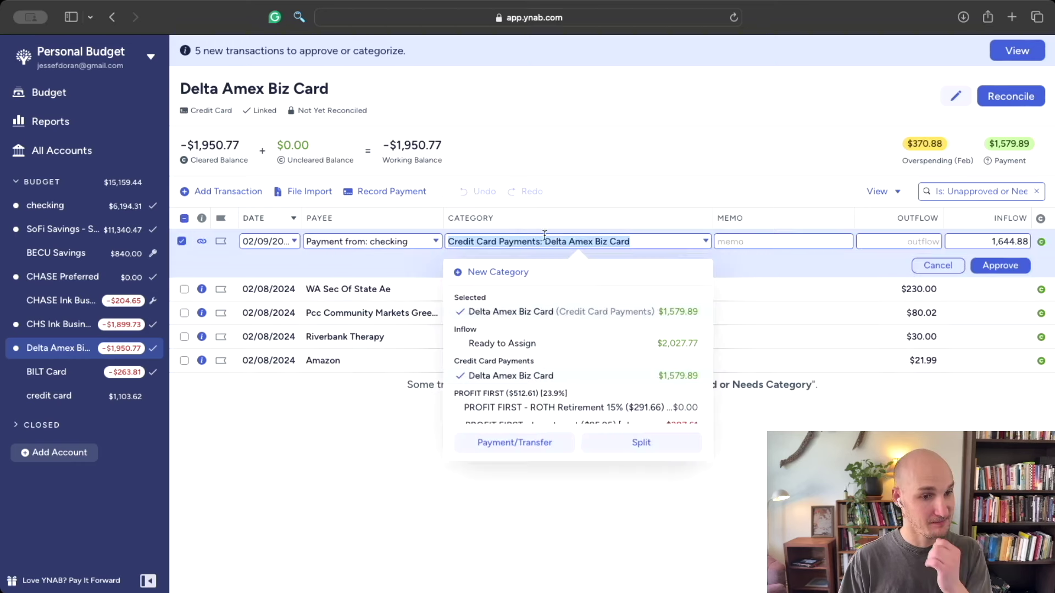
left_click(1007, 267)
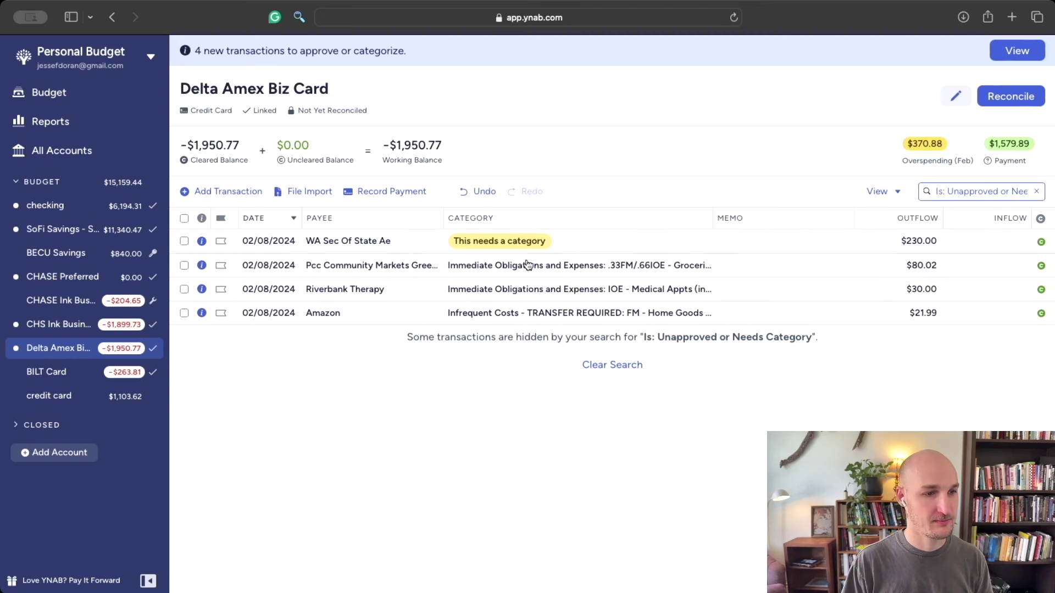
Step: Categorize the 02/08/2024 WA Sec Of State Ae transaction as METADUDE OPEX and approve it
left_click(497, 240)
left_click(497, 241)
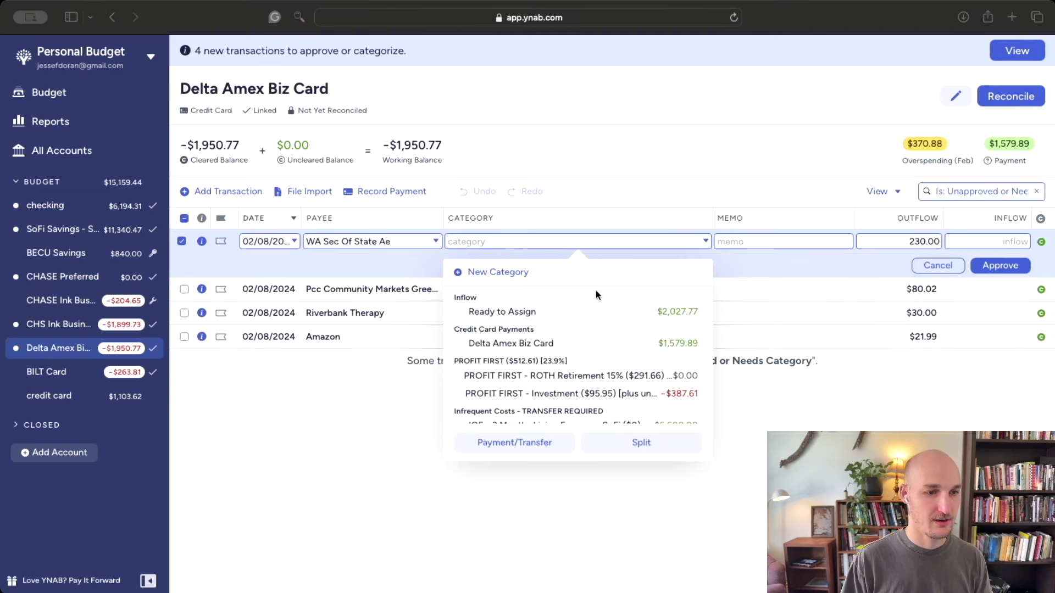
type("ope")
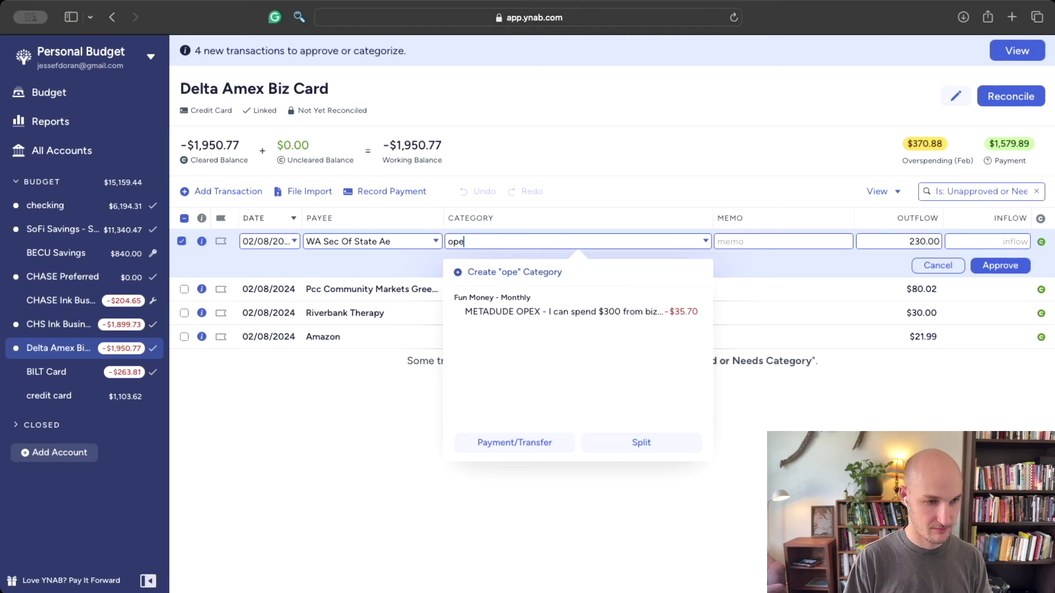
left_click(607, 310)
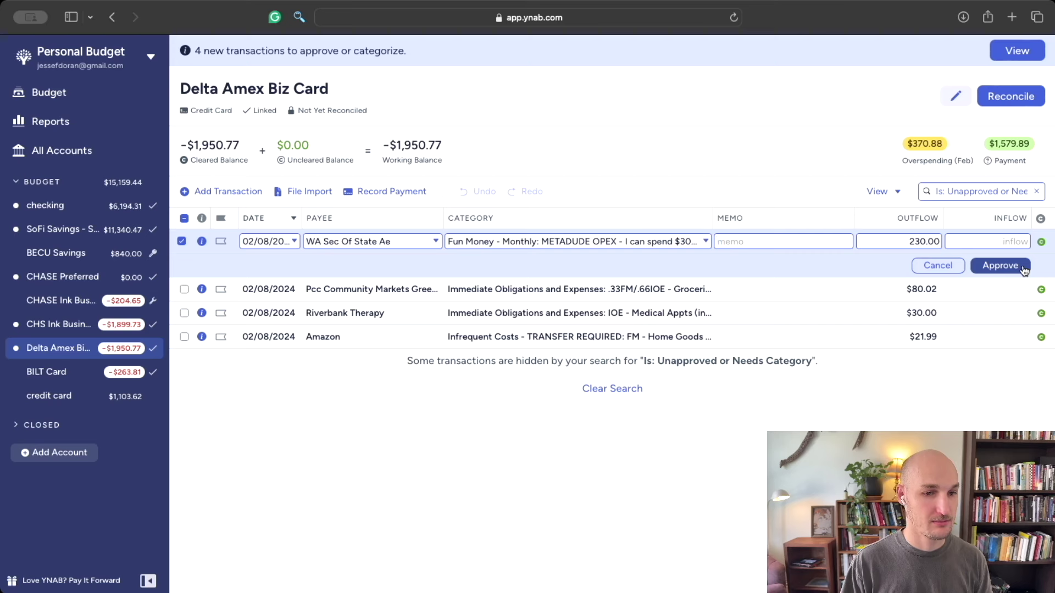
left_click(1000, 265)
Step: Approve the 02/08/2024 Pcc Community Markets and Riverbank Therapy transactions, keeping their Groceries - Necessities and IOE - Medical Appts categories
left_click(598, 239)
left_click(595, 239)
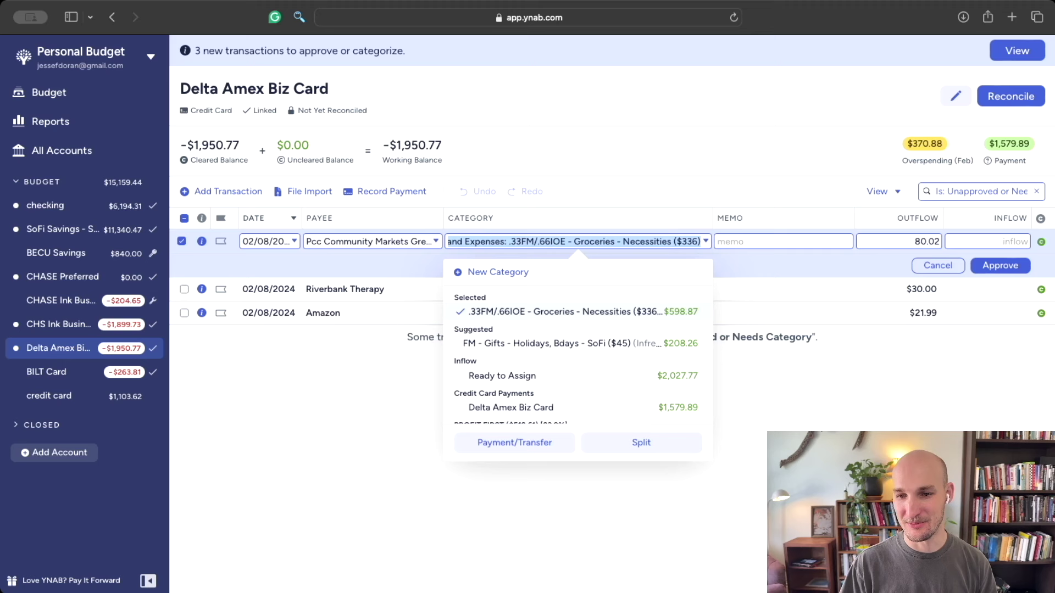
key("super+Tab")
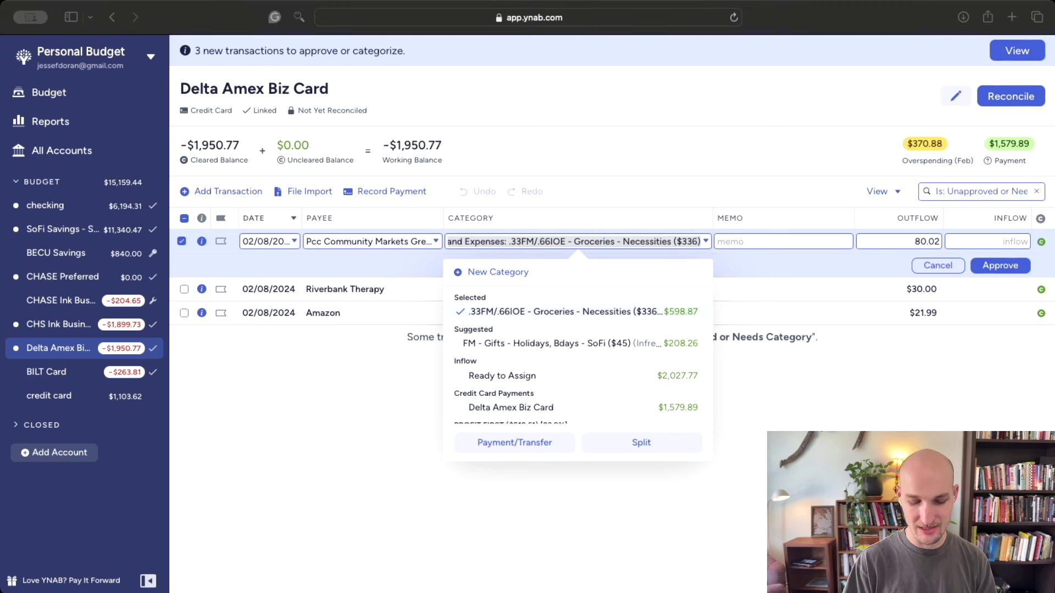
left_click(996, 265)
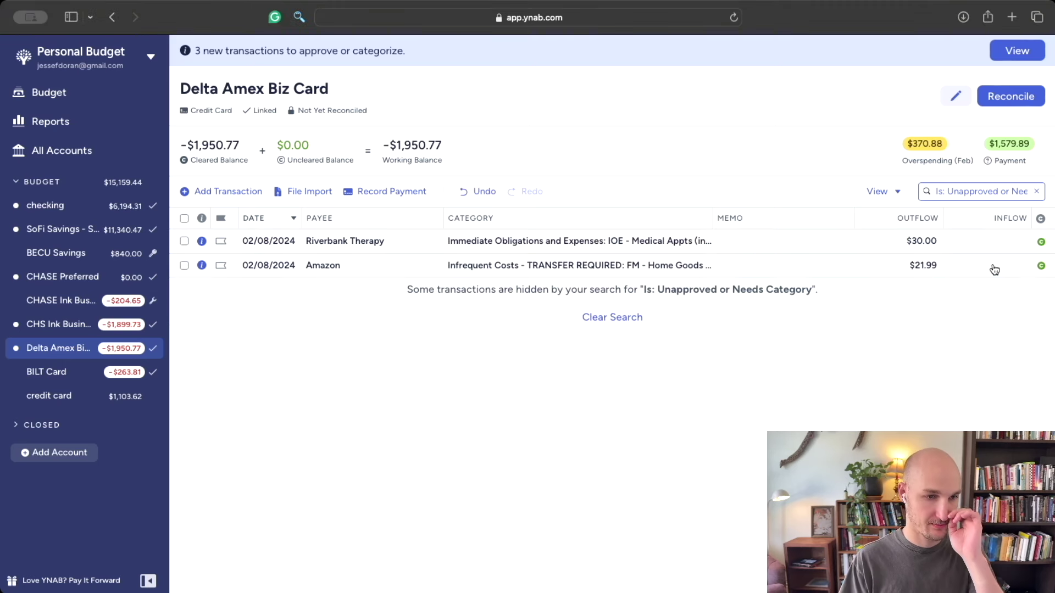
left_click(637, 243)
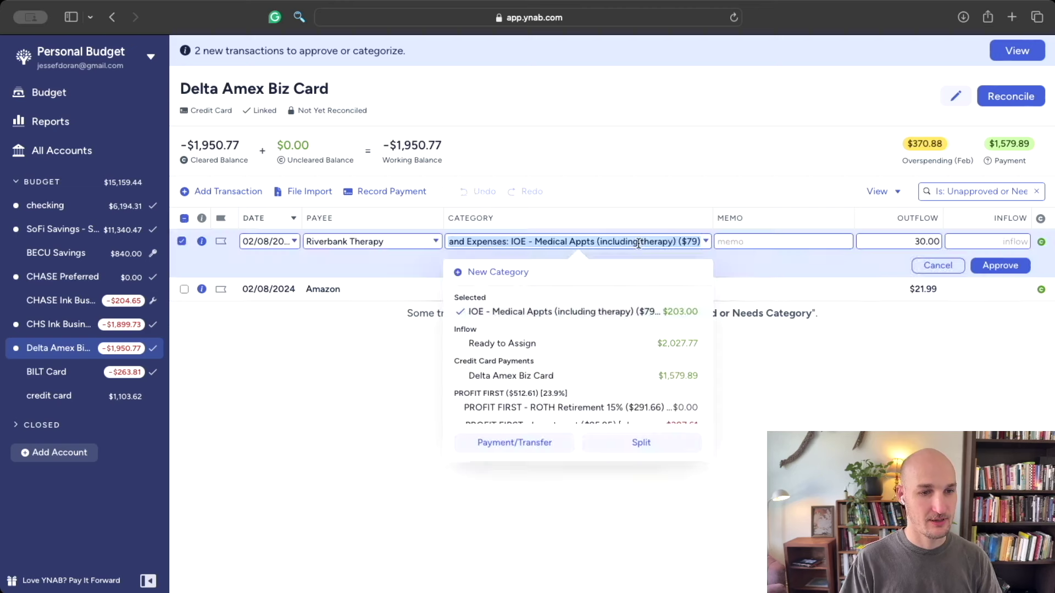
left_click(1003, 273)
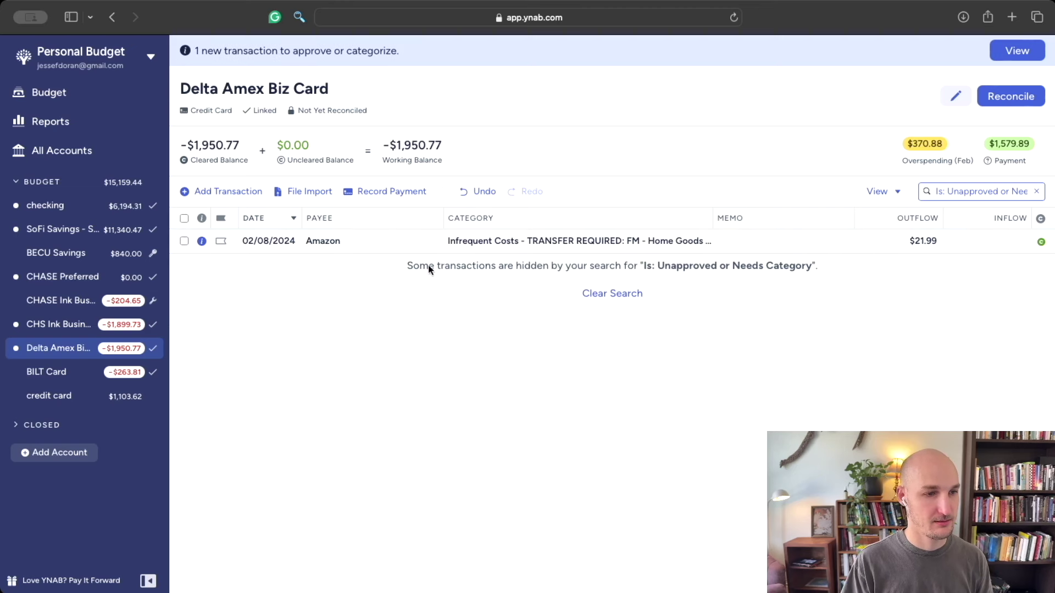
Step: Recategorize the 02/08/2024 Amazon transaction as IOE - Supplements and approve it
left_click(531, 241)
left_click(530, 242)
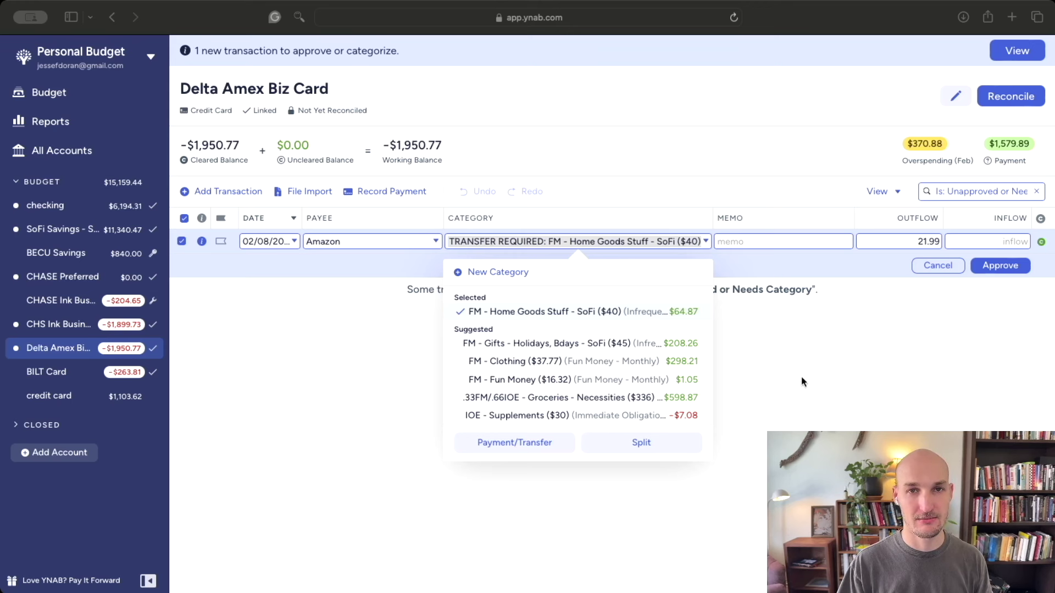
left_click(668, 245)
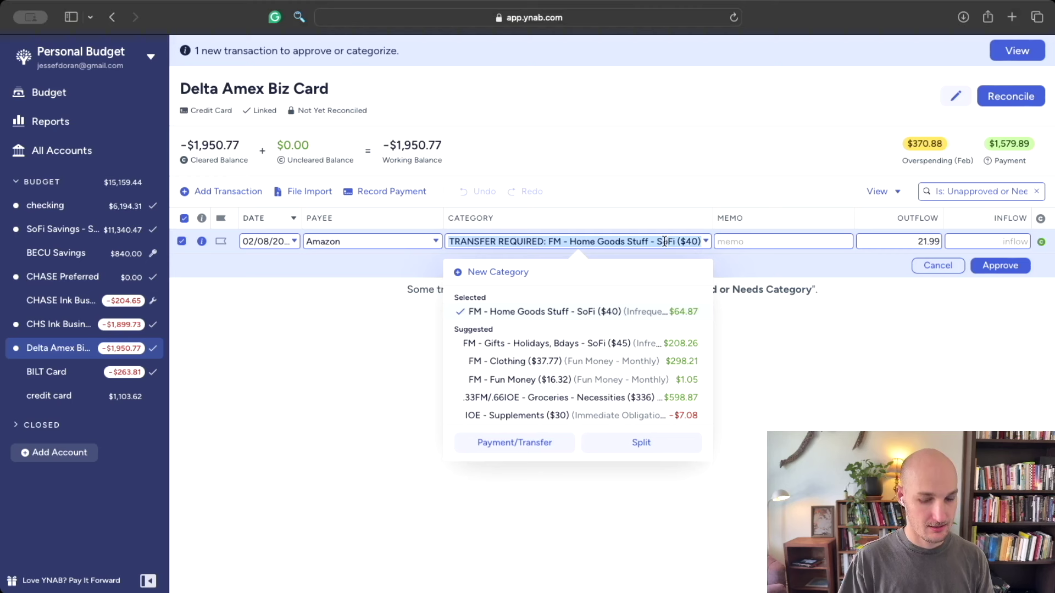
type("suppl")
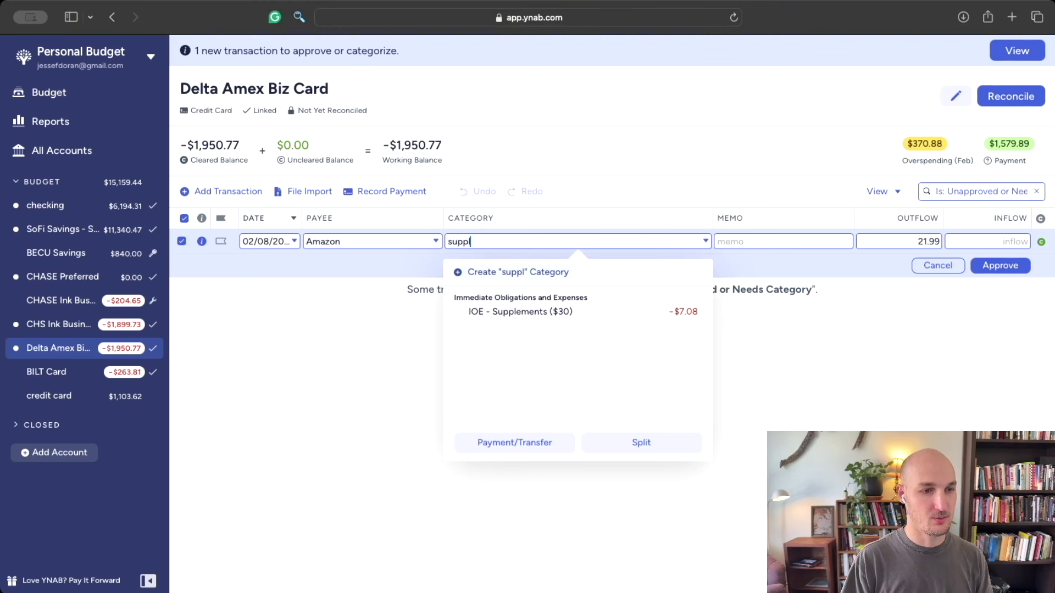
left_click(580, 312)
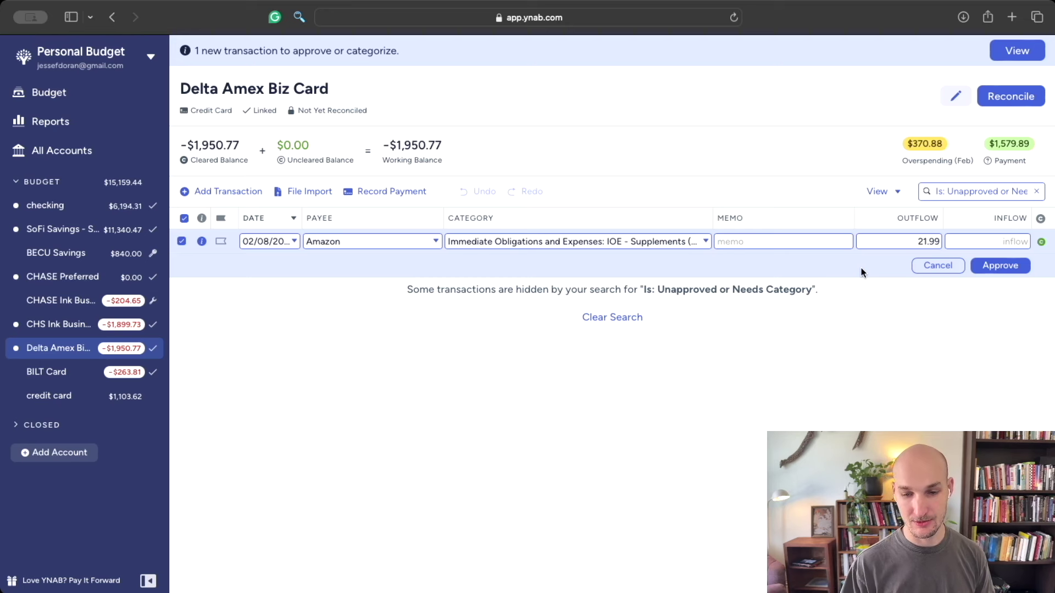
left_click(991, 268)
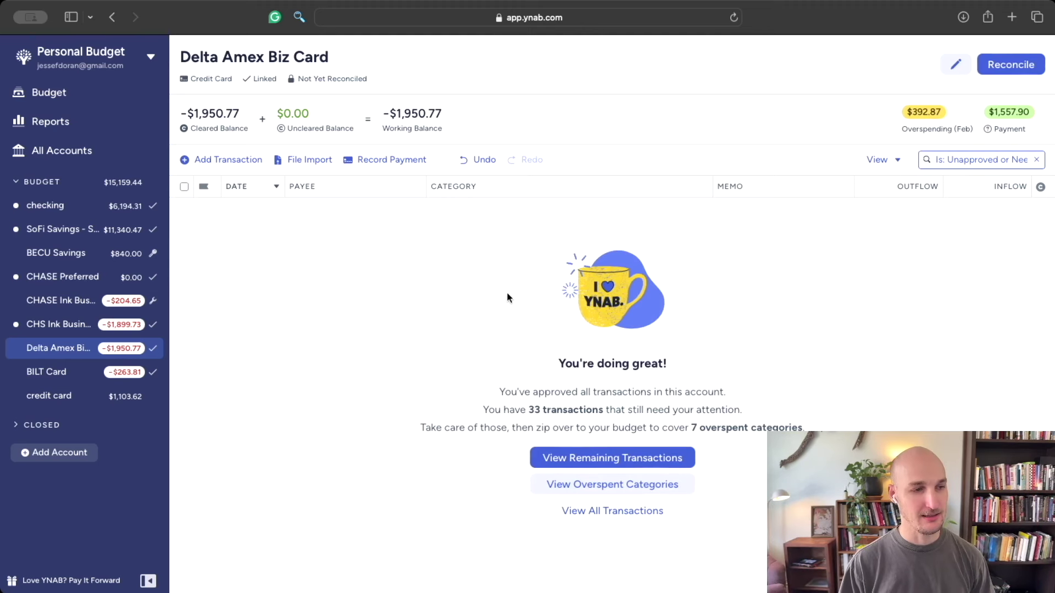
Step: In CHS Ink Business Preferred's unapproved transactions, split the 02/25/2024 Cafe Flora transaction between FM - Gifts - Holidays, Bdays - SoFi and FM - Dining Out/Dates
left_click(86, 330)
left_click(532, 61)
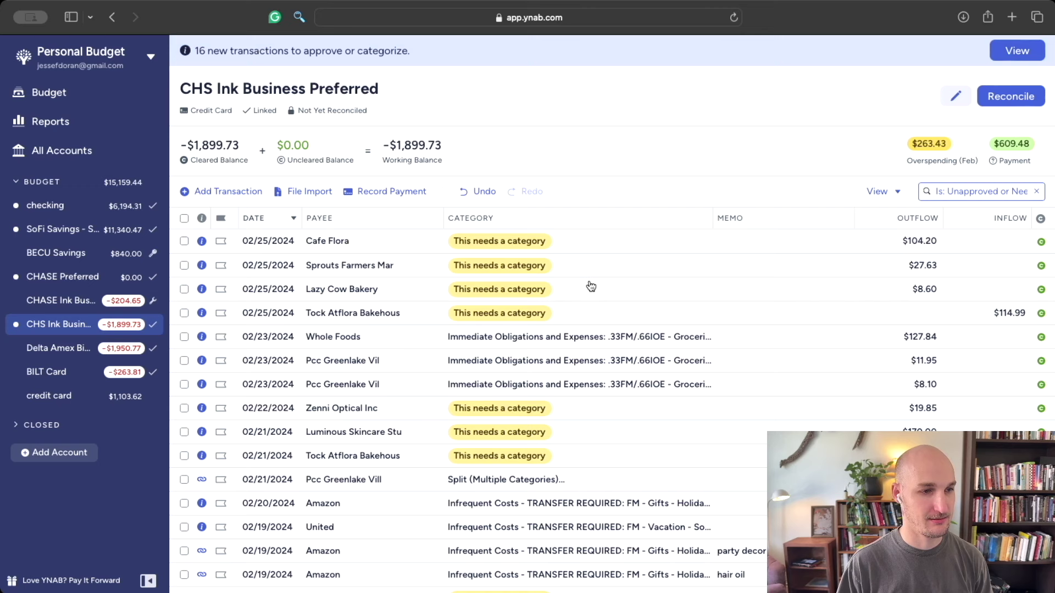
left_click(481, 240)
left_click(482, 240)
left_click(637, 440)
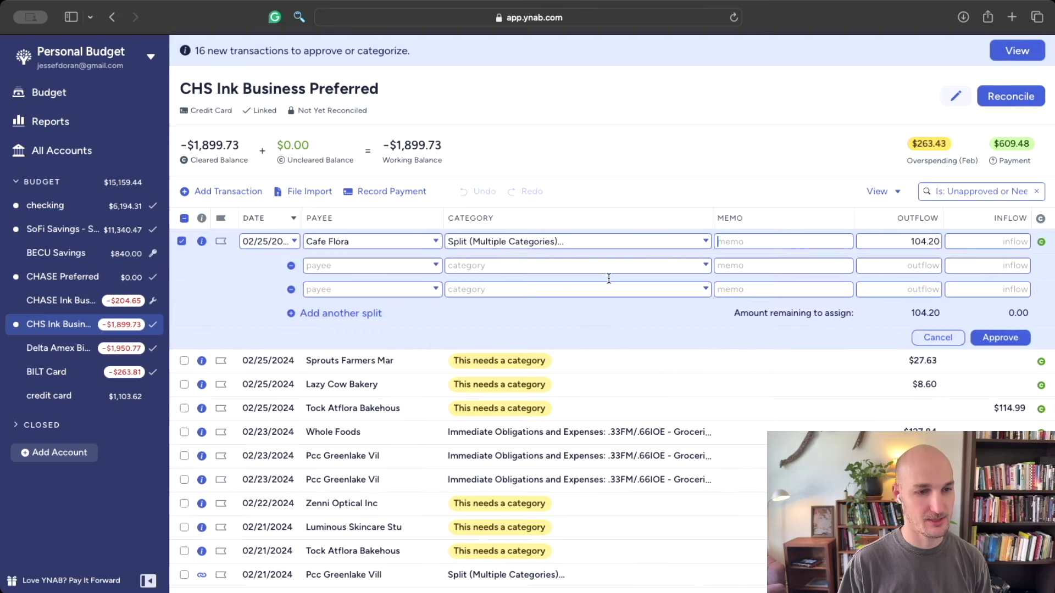
type("gift")
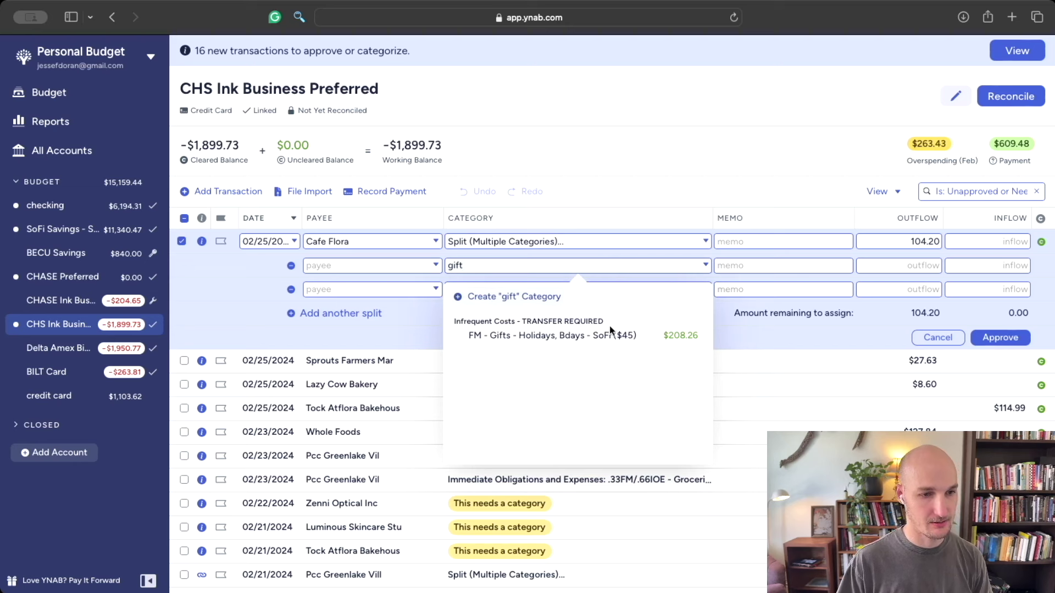
left_click(552, 335)
type("din")
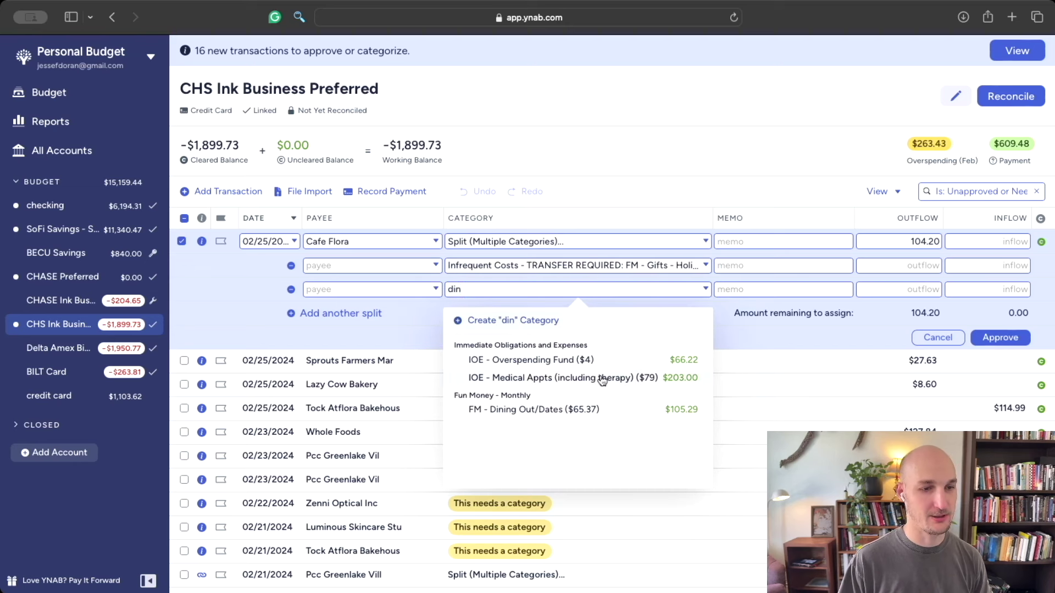
left_click(593, 410)
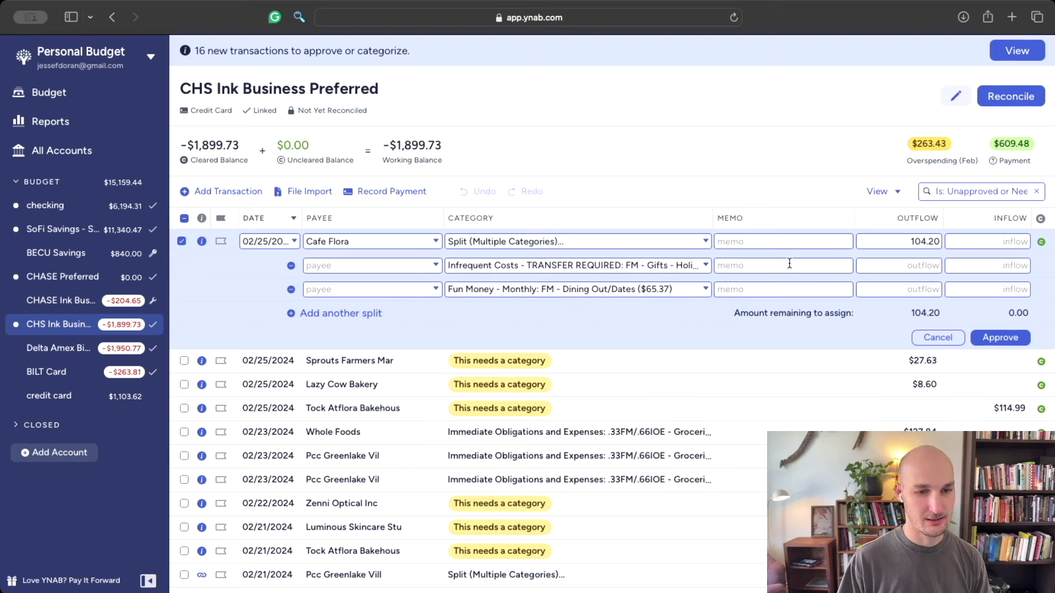
Step: Assign an outflow of 52.10 to each of the two Cafe Flora splits and approve the transaction
type("52")
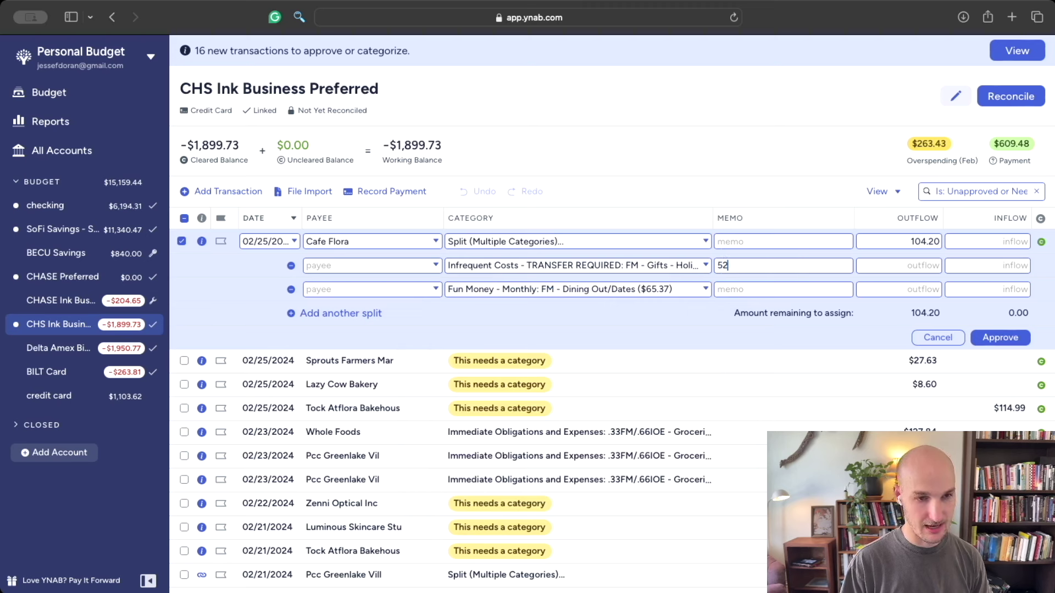
key("Tab")
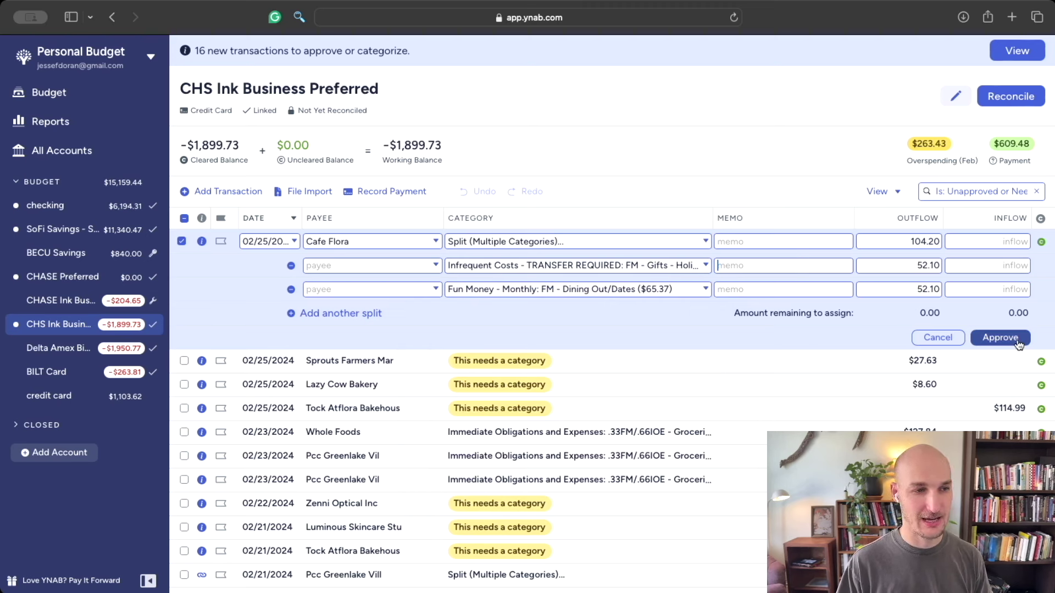
left_click(1000, 337)
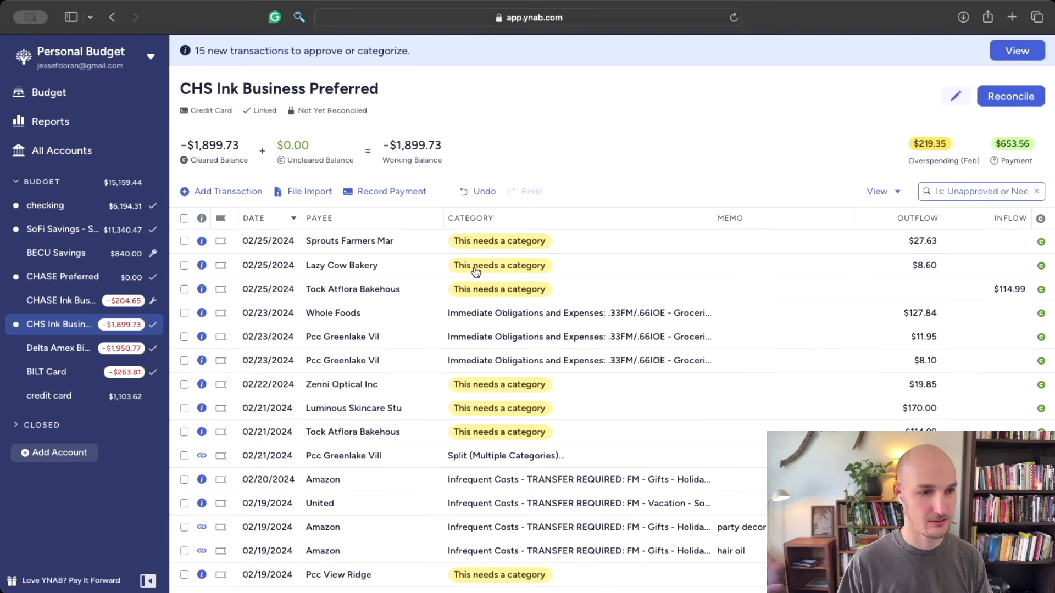
Step: Categorize the 02/25/2024 Sprouts Farmers Mar transaction as FM - Gifts - Holidays, Bdays - SoFi and approve it
left_click(485, 247)
left_click(483, 242)
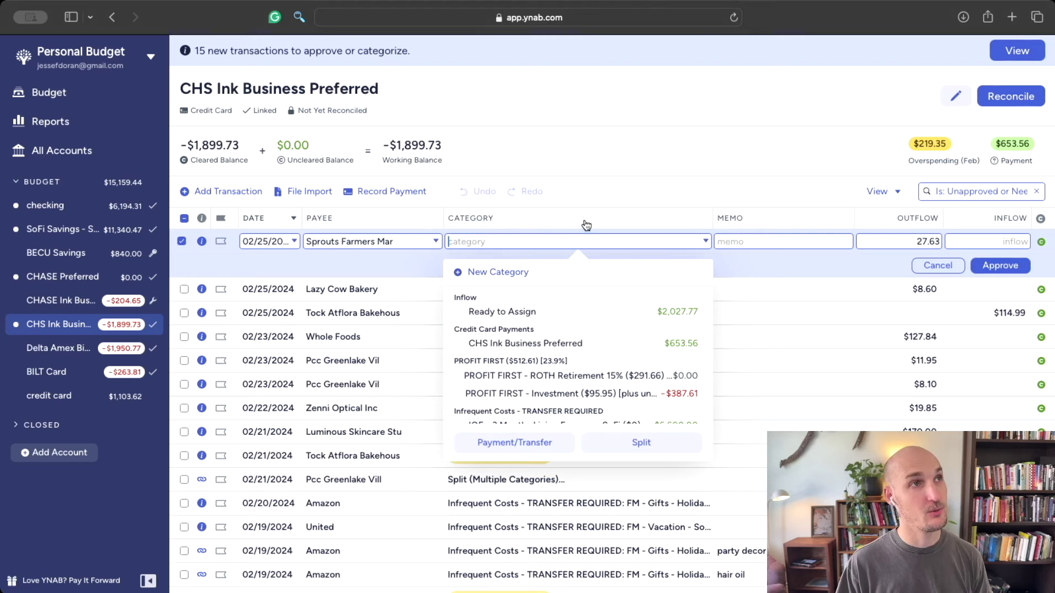
type("gift")
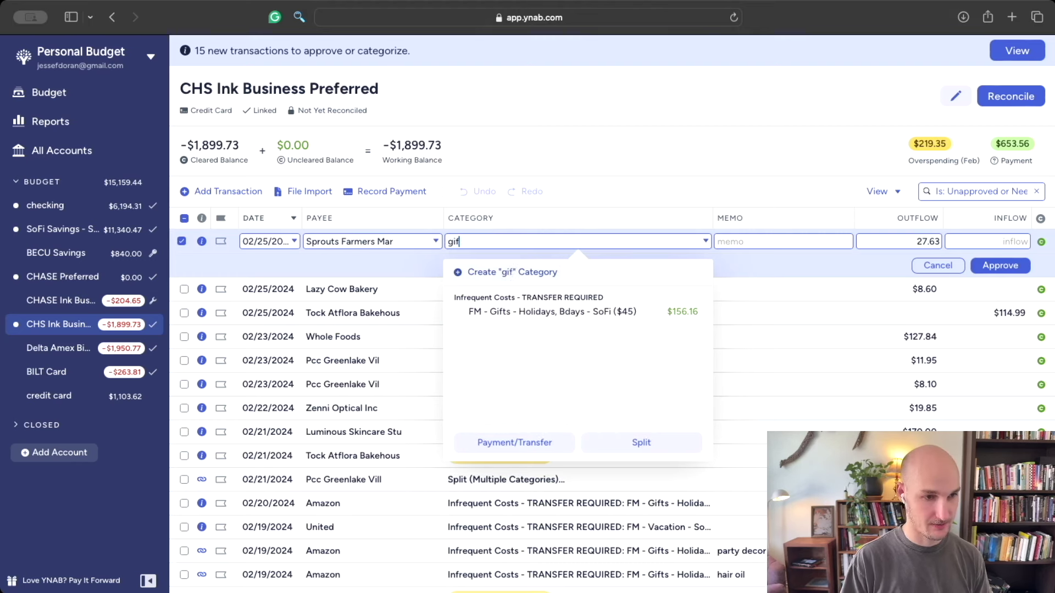
left_click(623, 309)
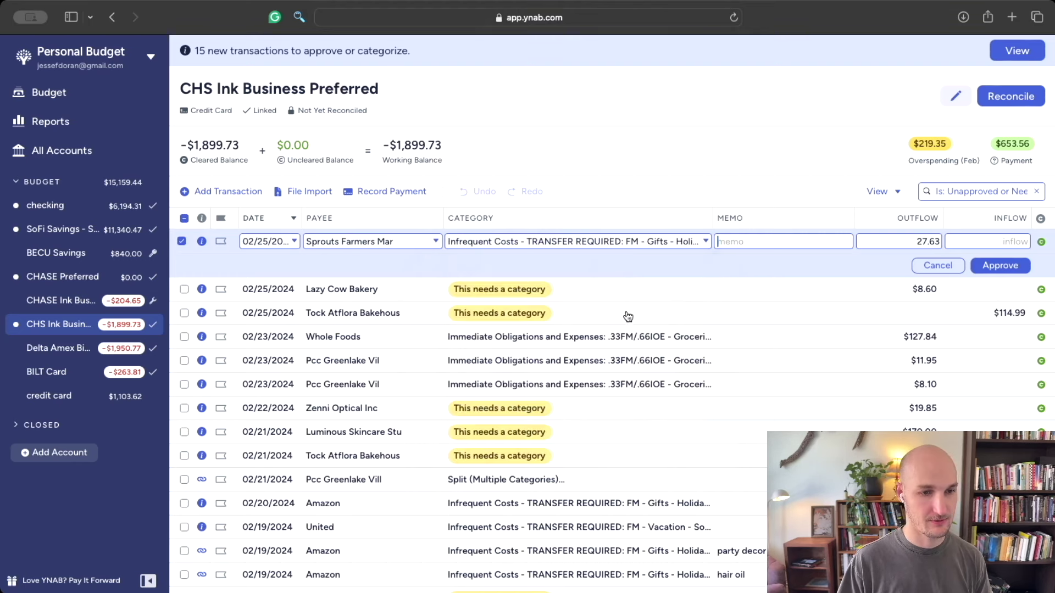
left_click(986, 266)
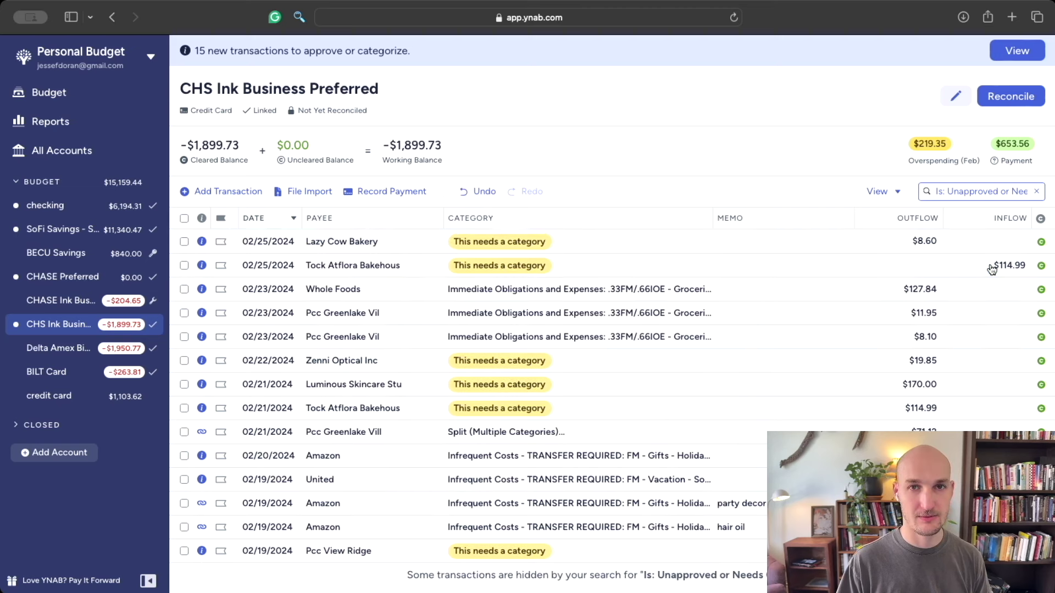
Step: Set the category of the 02/25/2024 Lazy Cow Bakery transaction to FM - Gifts - Holidays, Bdays - SoFi
left_click(502, 240)
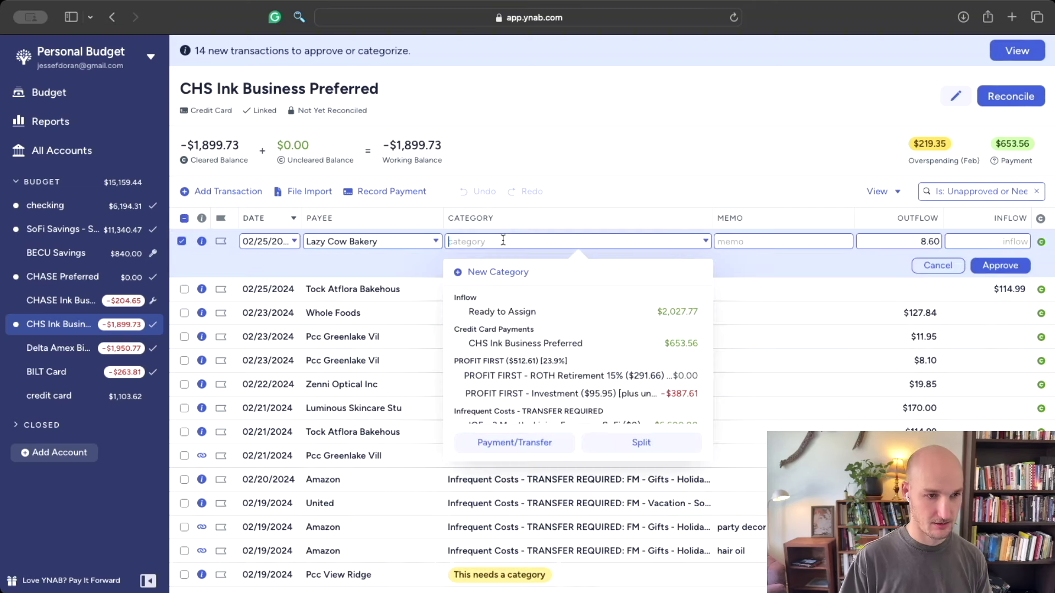
type("gift")
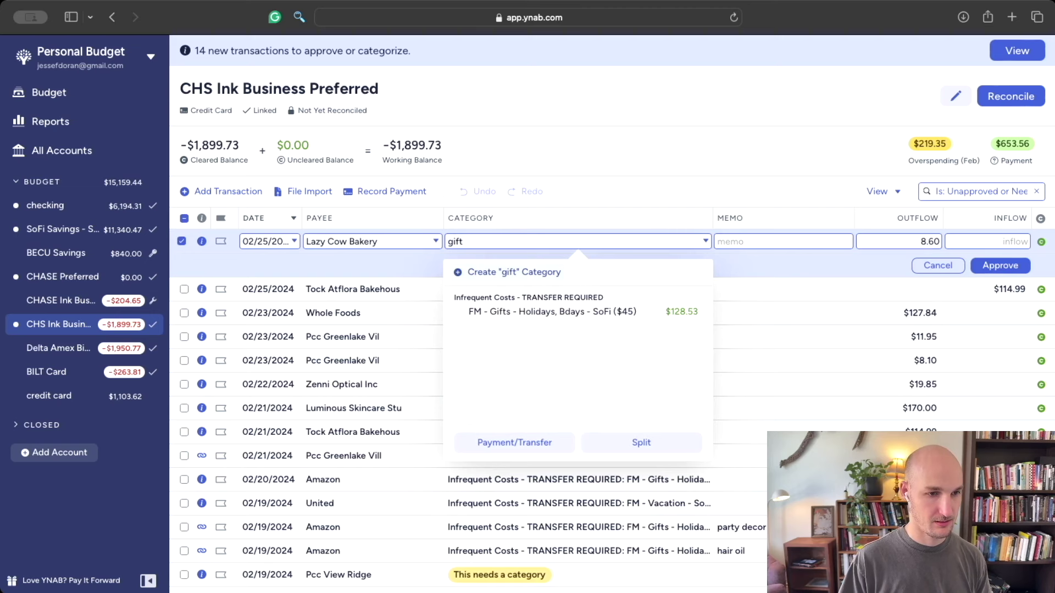
left_click(547, 312)
Step: Turn the 02/25/2024 Lazy Cow Bakery transaction into a split and set its first split's category to FM - Dining Out/Dates
left_click(649, 241)
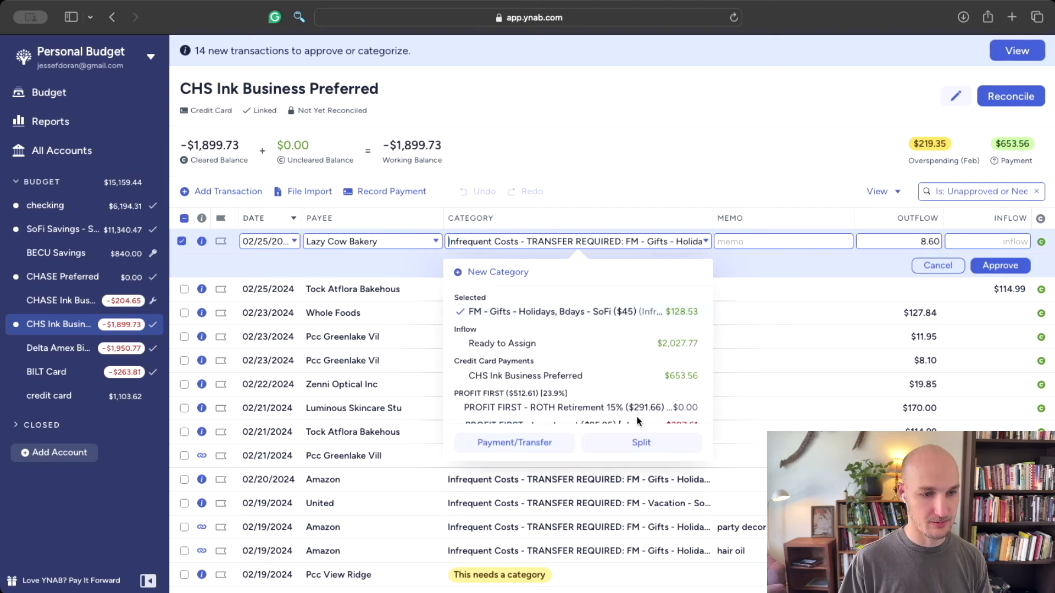
left_click(641, 442)
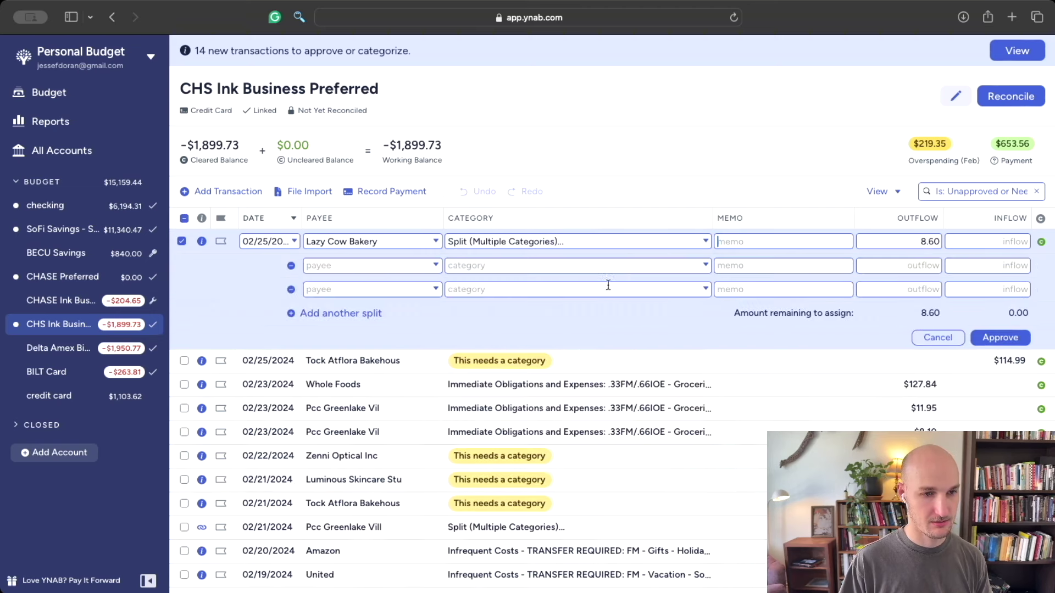
left_click(608, 265)
type("gif")
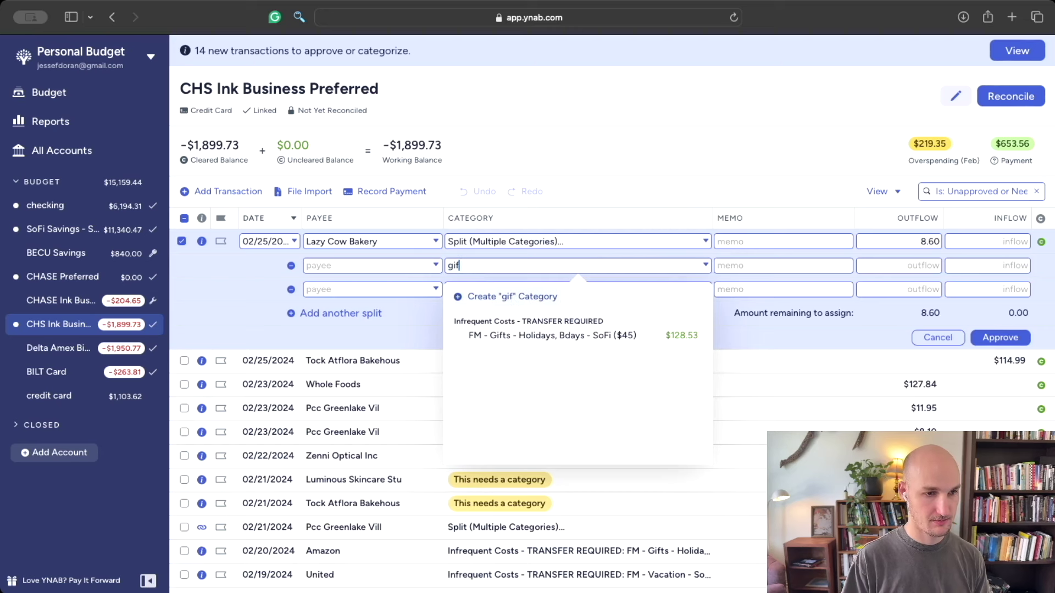
key("BackSpace")
key("BackSpace")
key("BackSpace")
type("din")
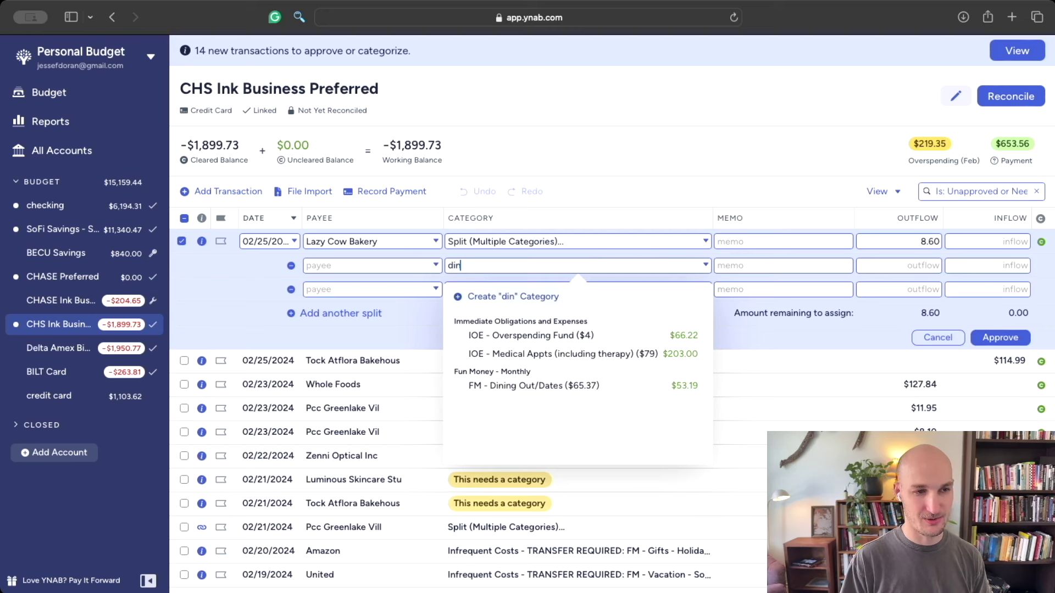
left_click(586, 385)
Step: Assign an outflow of 8.60 to the Lazy Cow Bakery dining split and approve the transaction
left_click(917, 264)
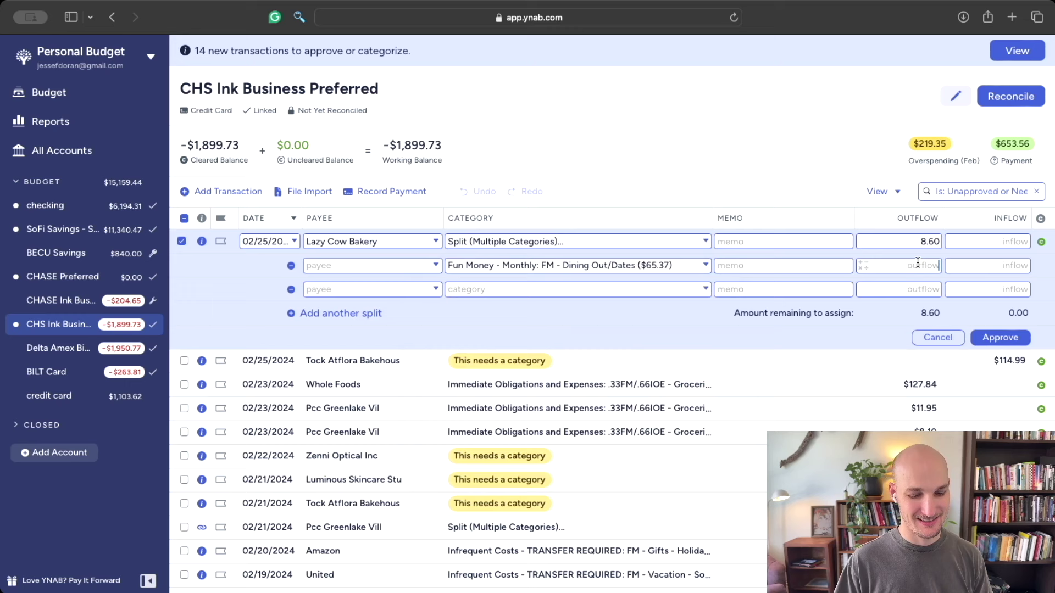
type("8.6")
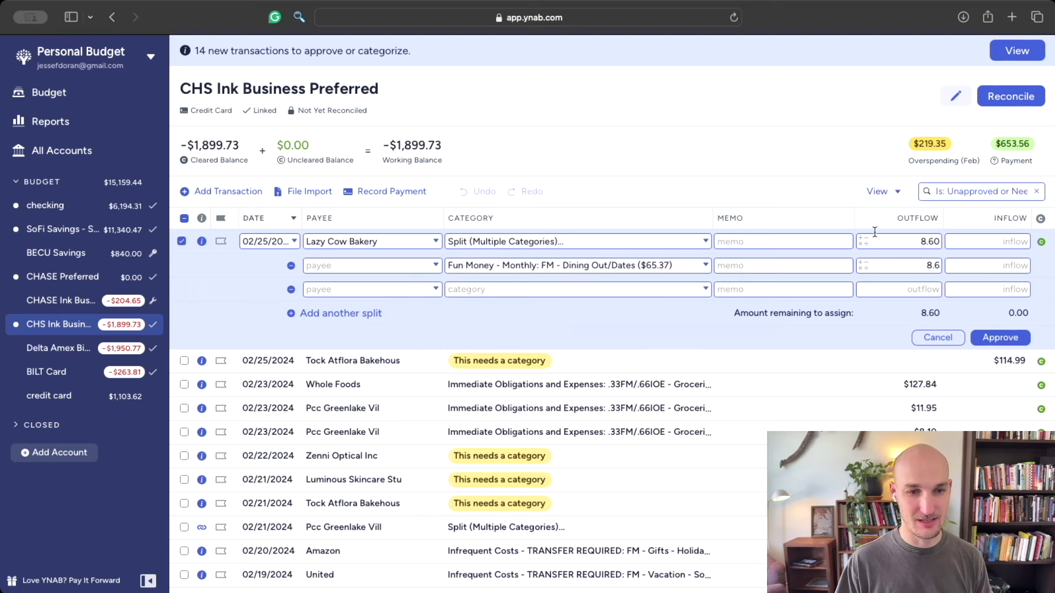
left_click(1000, 337)
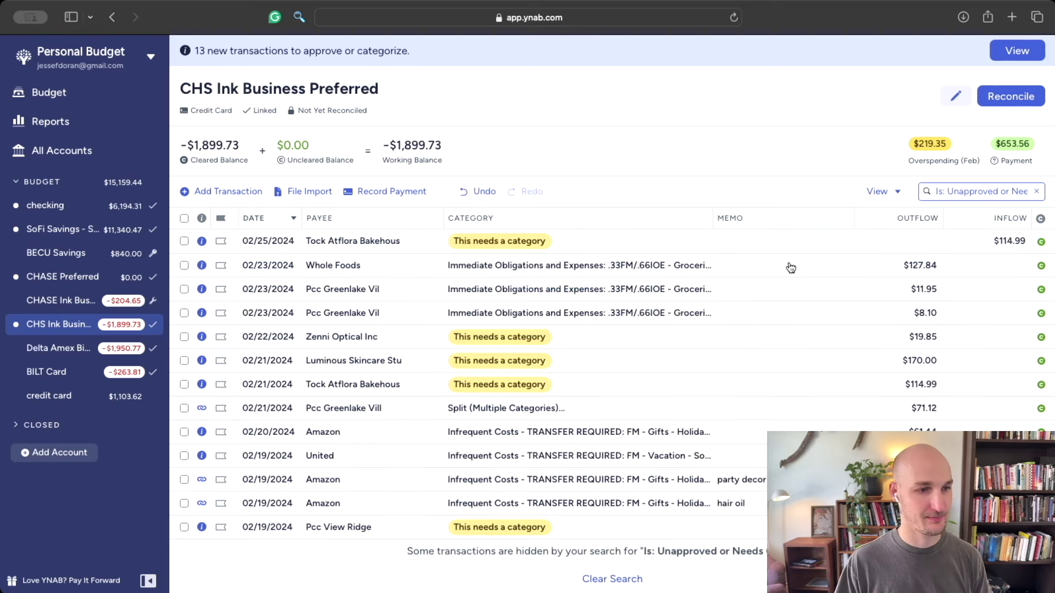
Step: Categorize the 02/22/2024 Zenni Optical Inc transaction as IOE - Medical Appts (including therapy) with the memo "glasses" and approve it
left_click(483, 242)
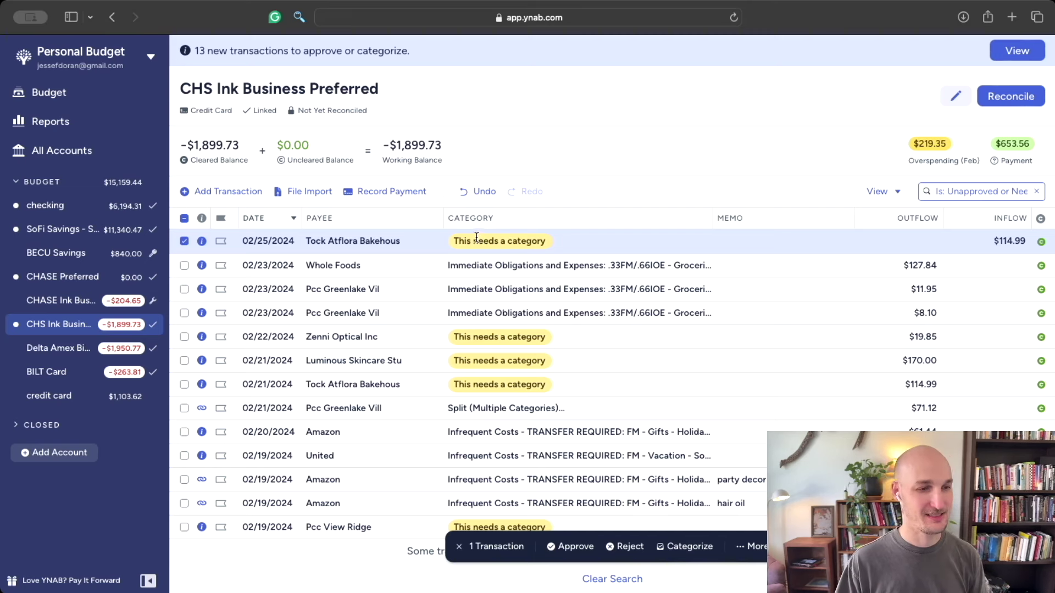
scroll(506, 292, "down", 1)
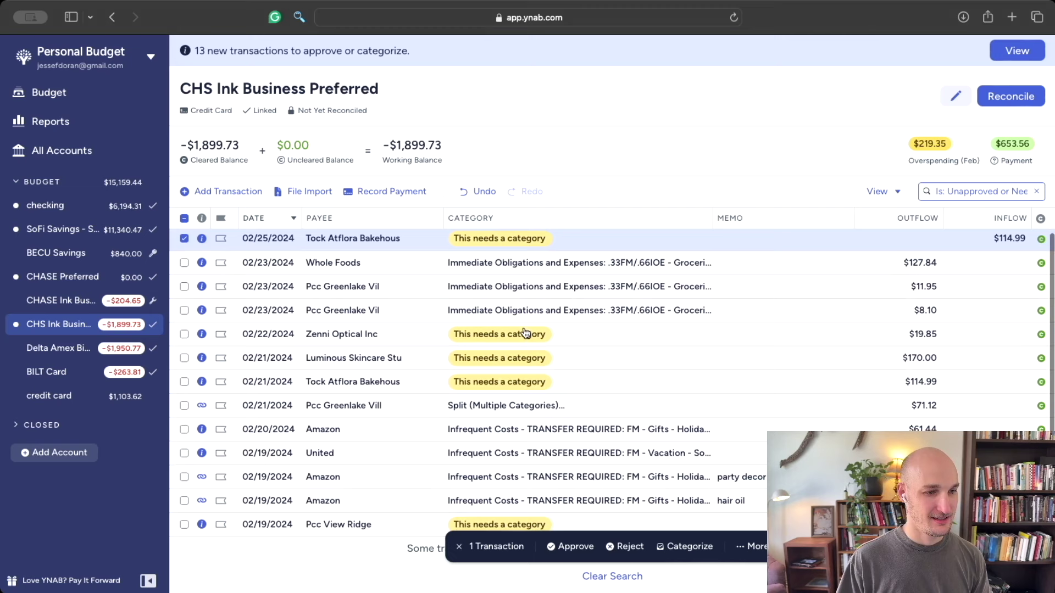
left_click(516, 332)
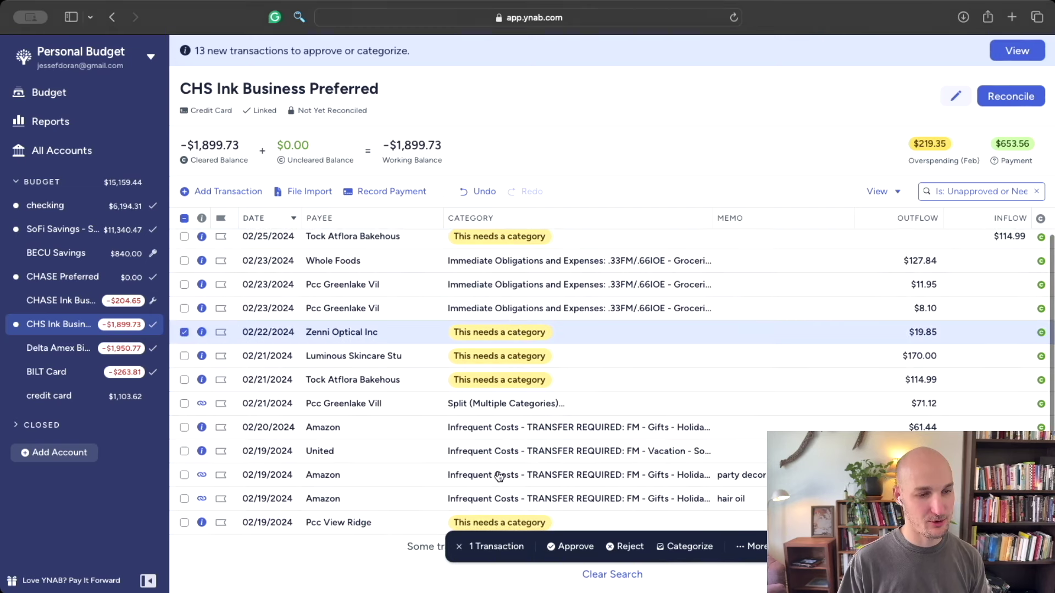
scroll(350, 227, "up", 1)
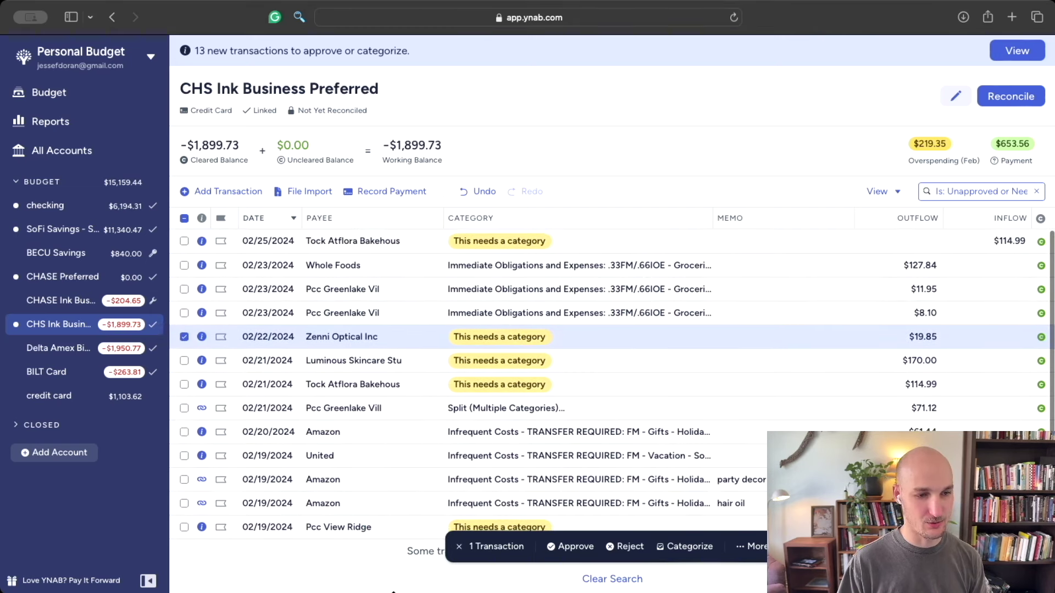
left_click(486, 334)
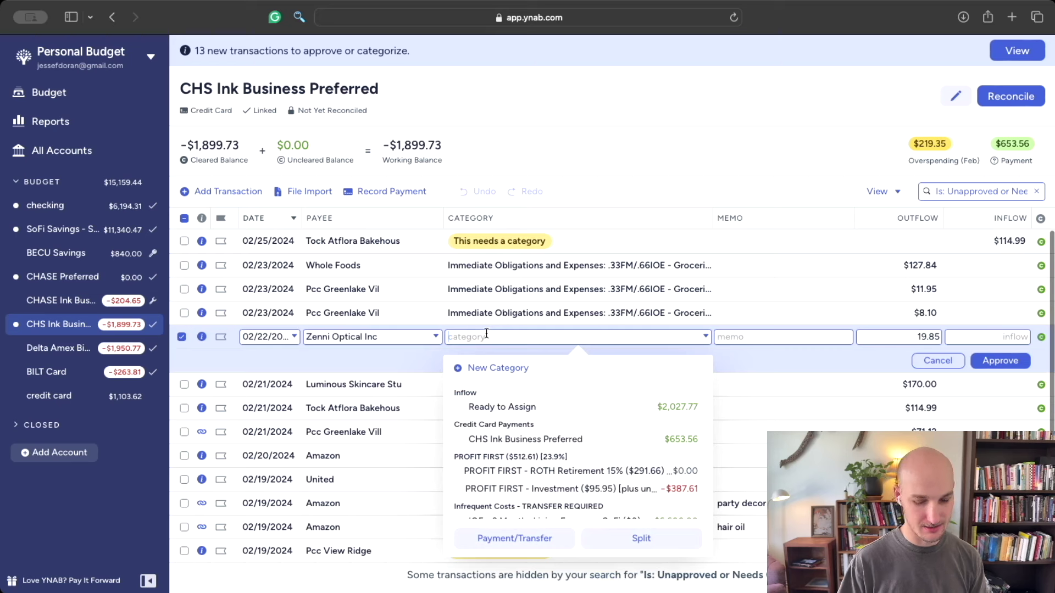
type("med")
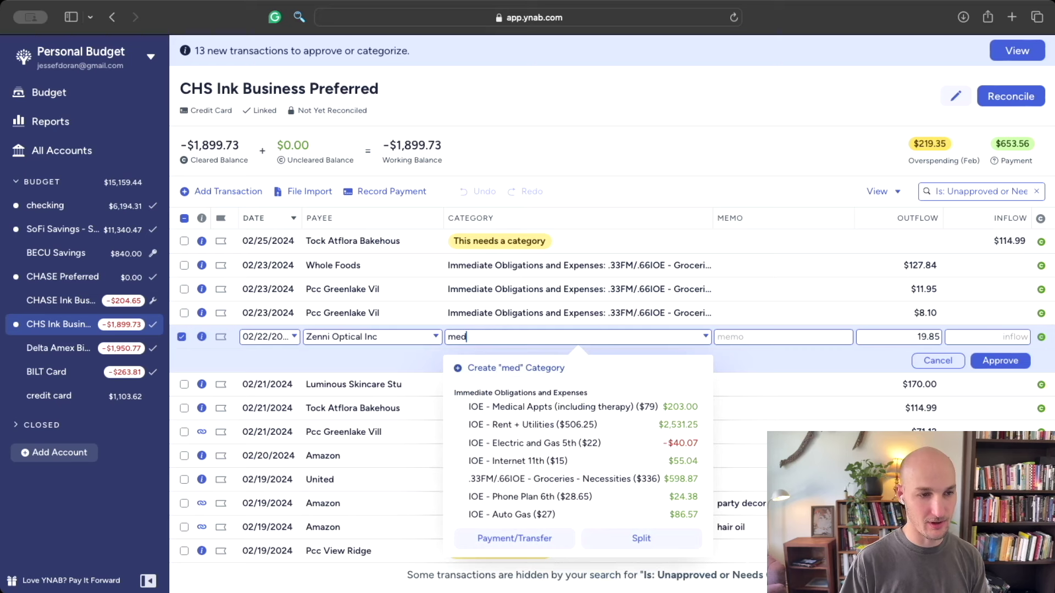
left_click(544, 413)
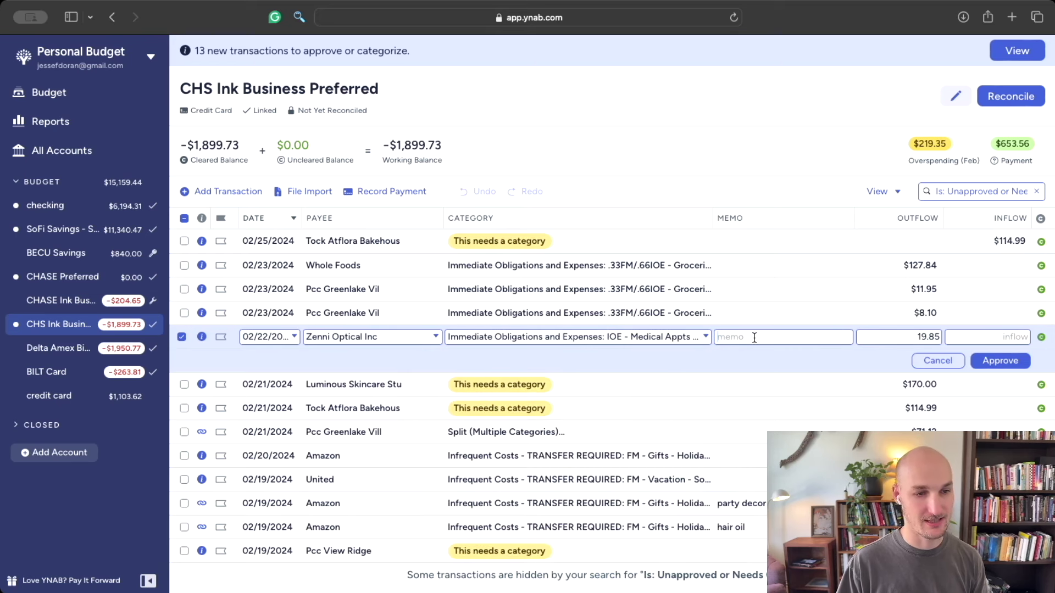
type("glasses")
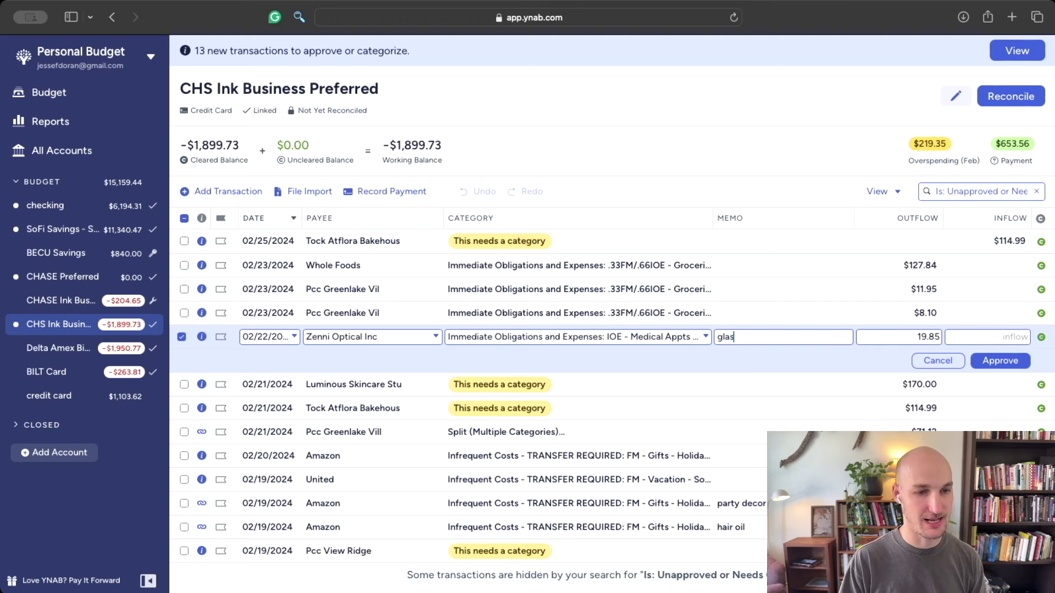
left_click(995, 364)
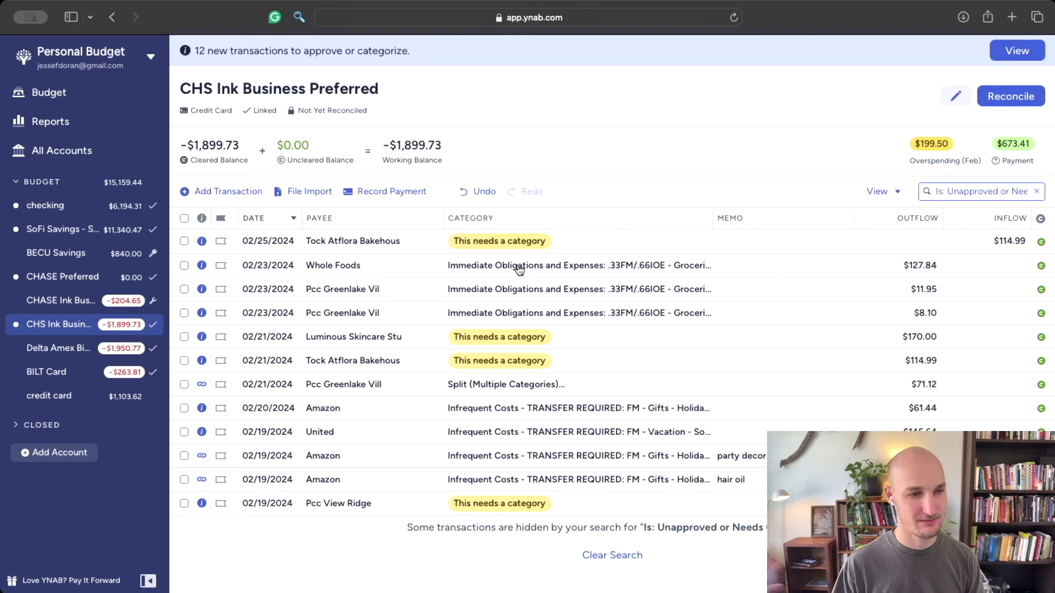
Step: Categorize the 02/25/2024 Tock Atflora Bakehous inflow as FM - Gifts - Holidays, Bdays - SoFi and approve it
left_click(508, 240)
left_click(508, 240)
type("gift")
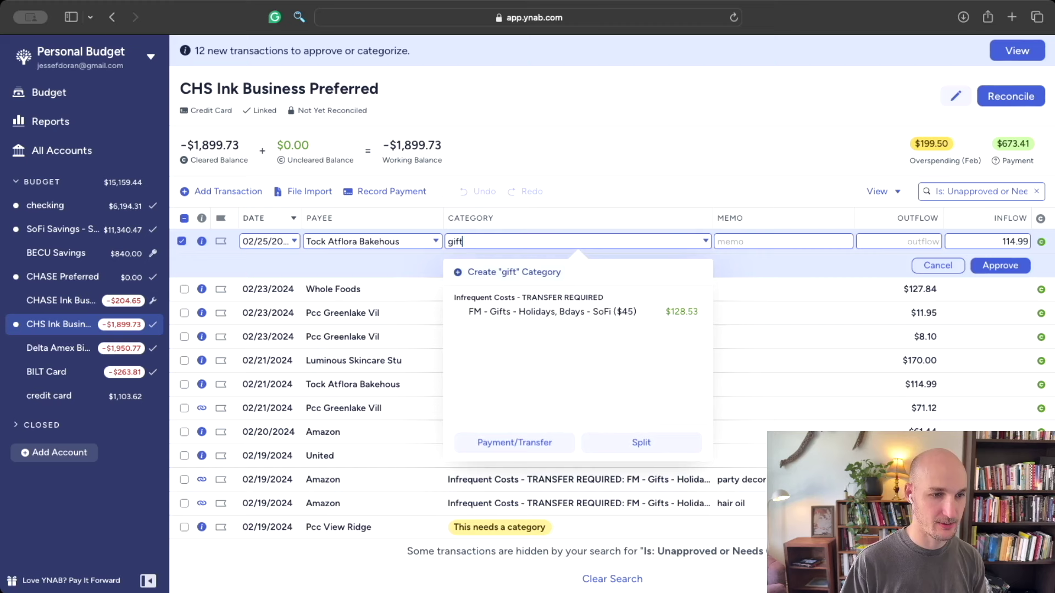
left_click(556, 312)
key("Return")
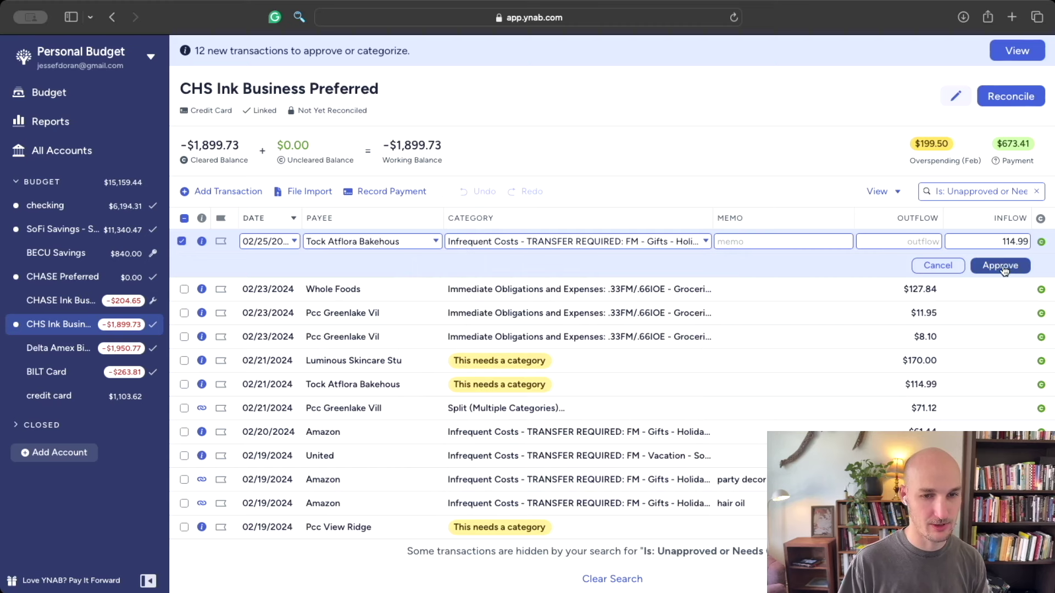
Step: Categorize the 02/21/2024 Tock Atflora Bakehous outflow as FM - Gifts - Holidays, Bdays - SoFi and approve it
left_click(485, 336)
left_click(485, 337)
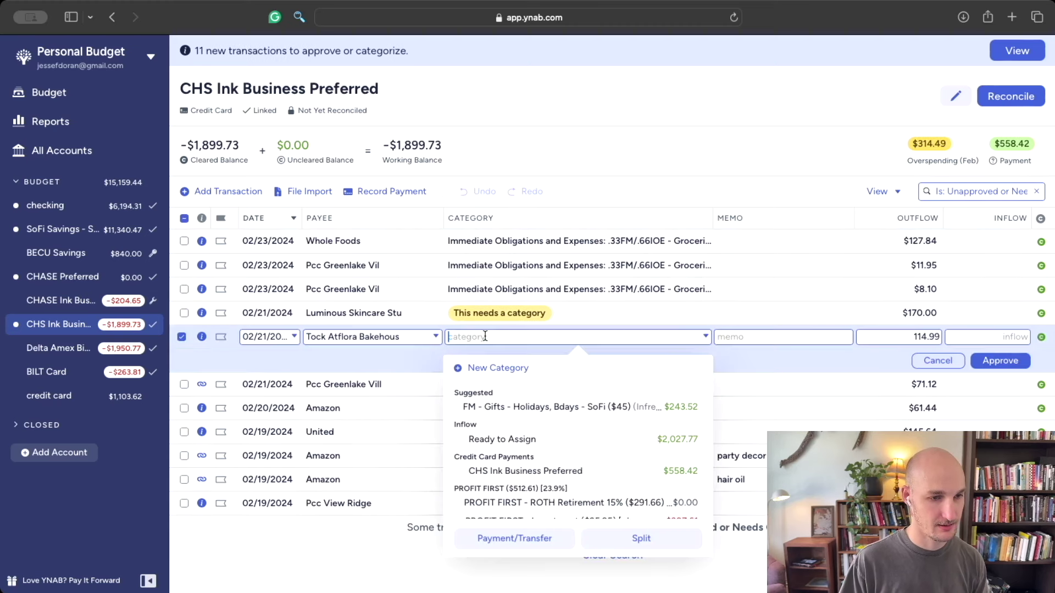
type("gift")
left_click(527, 407)
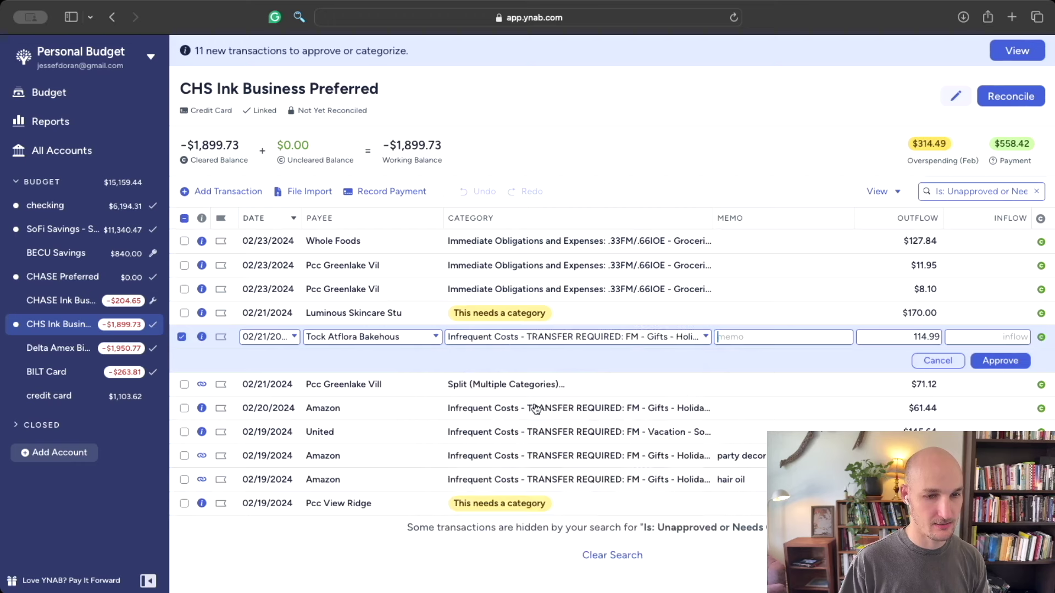
left_click(999, 361)
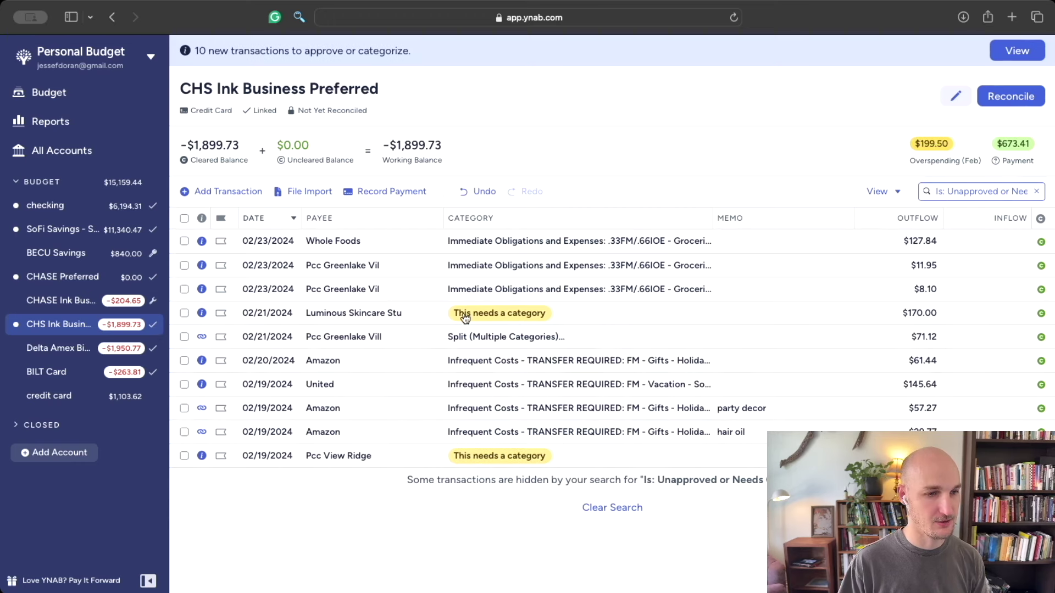
Step: Categorize the 02/21/2024 Luminous Skincare Stu transaction as FM - Gifts - Holidays, Bdays - SoFi and approve it
left_click(492, 312)
left_click(492, 312)
type("gift")
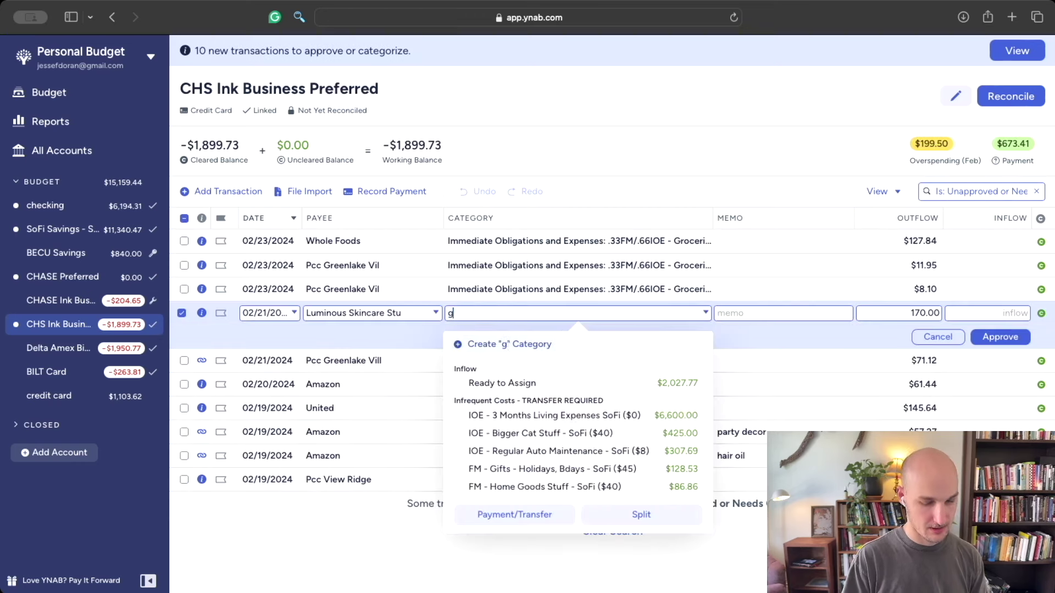
left_click(550, 386)
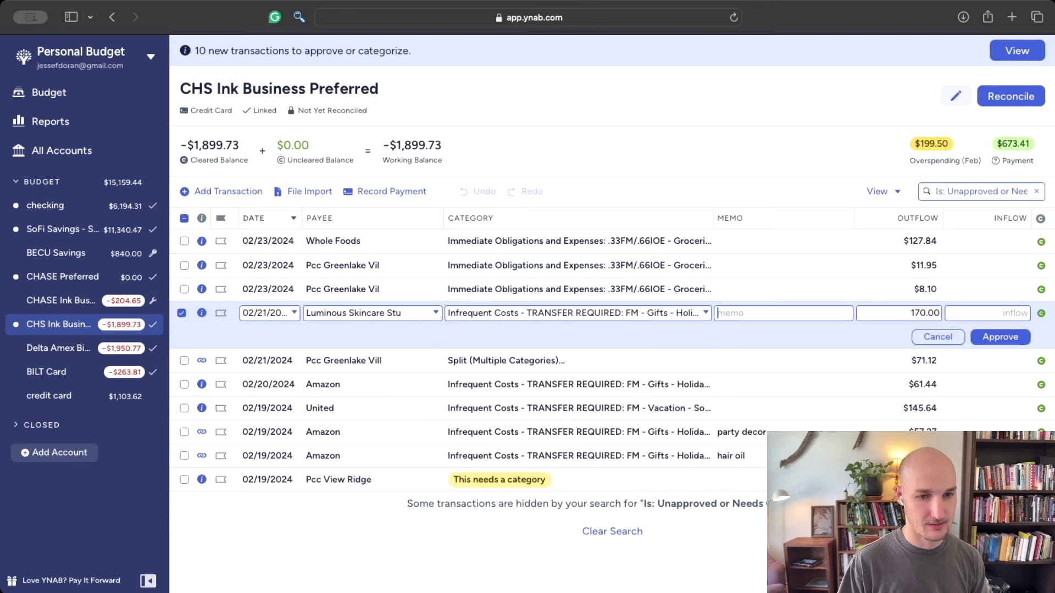
left_click(1017, 338)
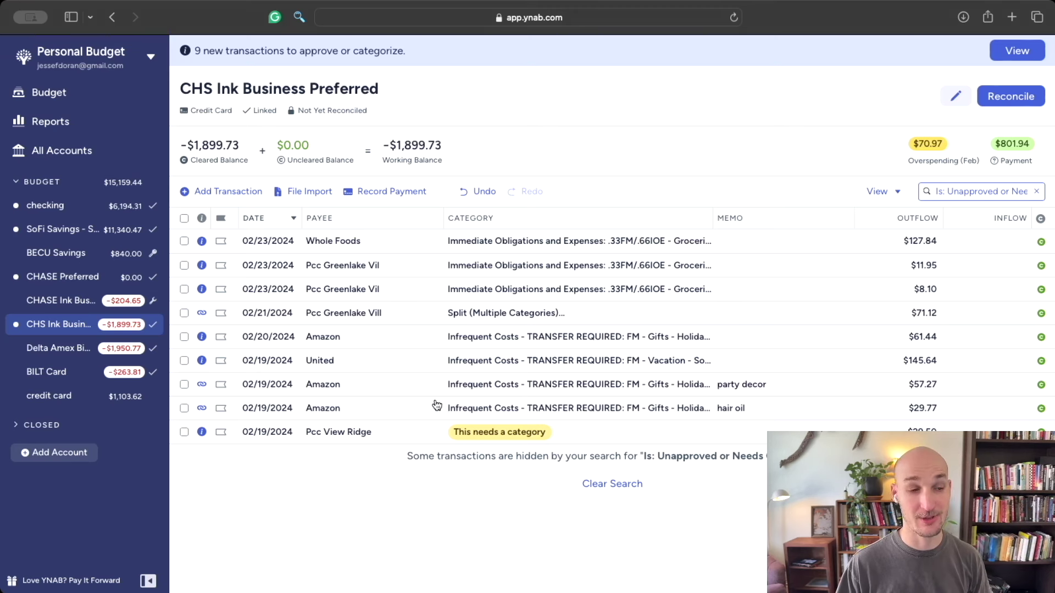
Step: Review the category and outflow of the 02/19/2024 United transaction and approve it under FM - Vacation - SoFi
left_click(577, 360)
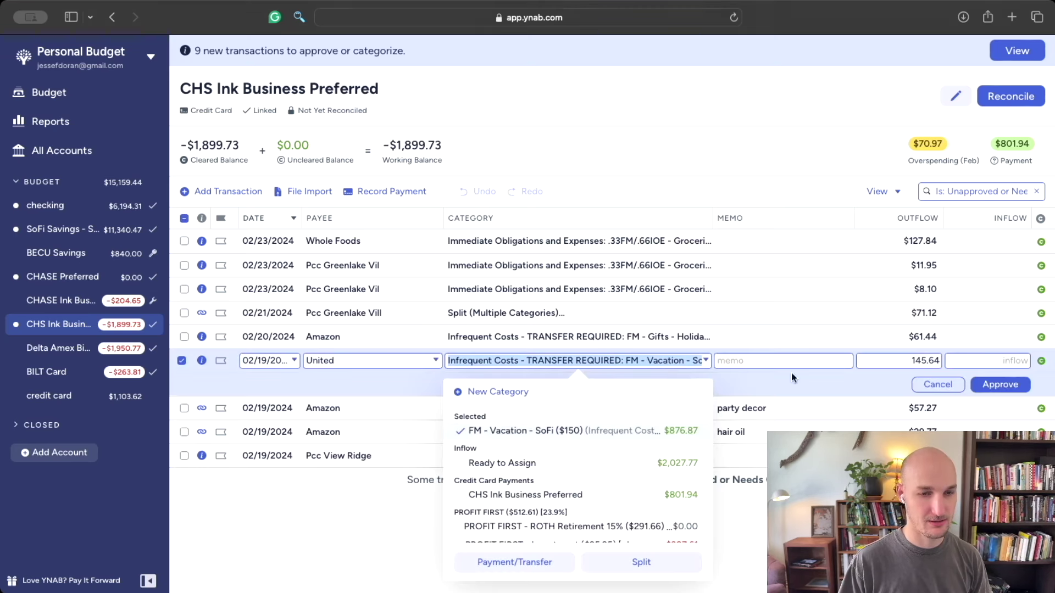
left_click(905, 360)
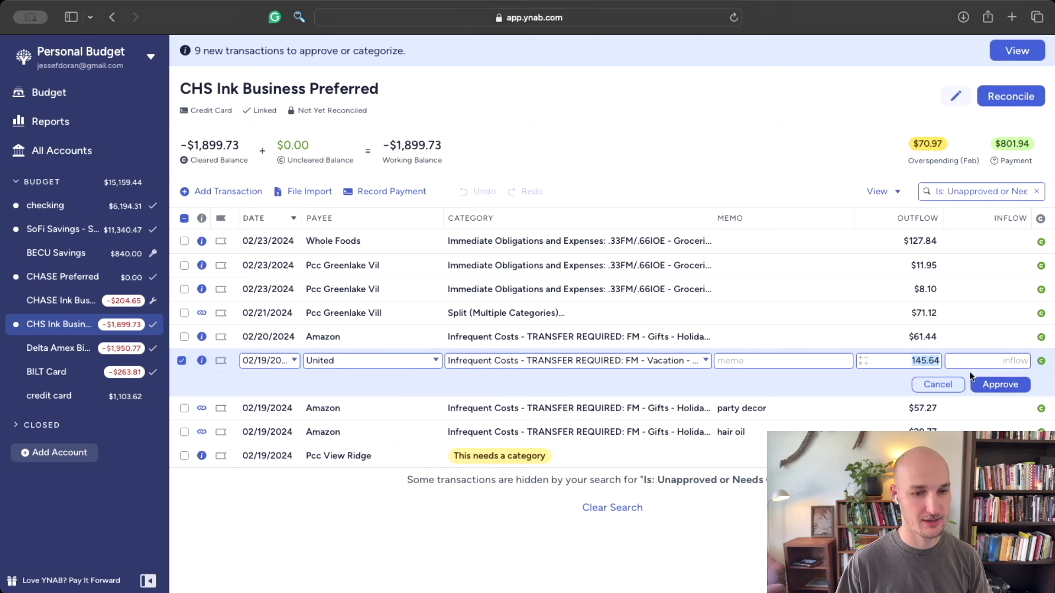
left_click(988, 385)
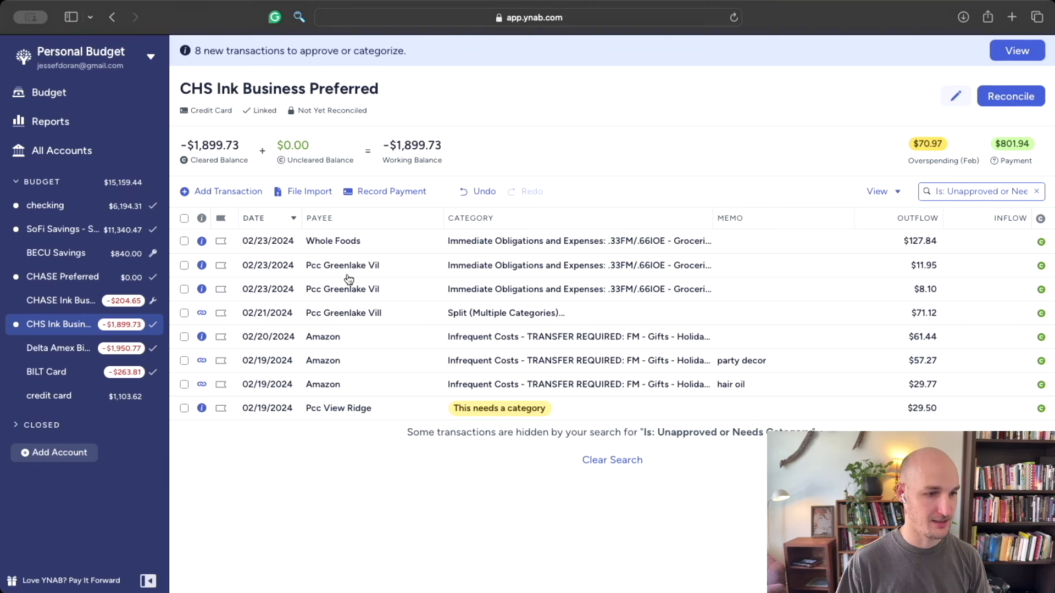
Step: Categorize the 02/19/2024 Pcc View Ridge transaction as .33FM/.66IOE - Groceries - Necessities and approve it
left_click(494, 409)
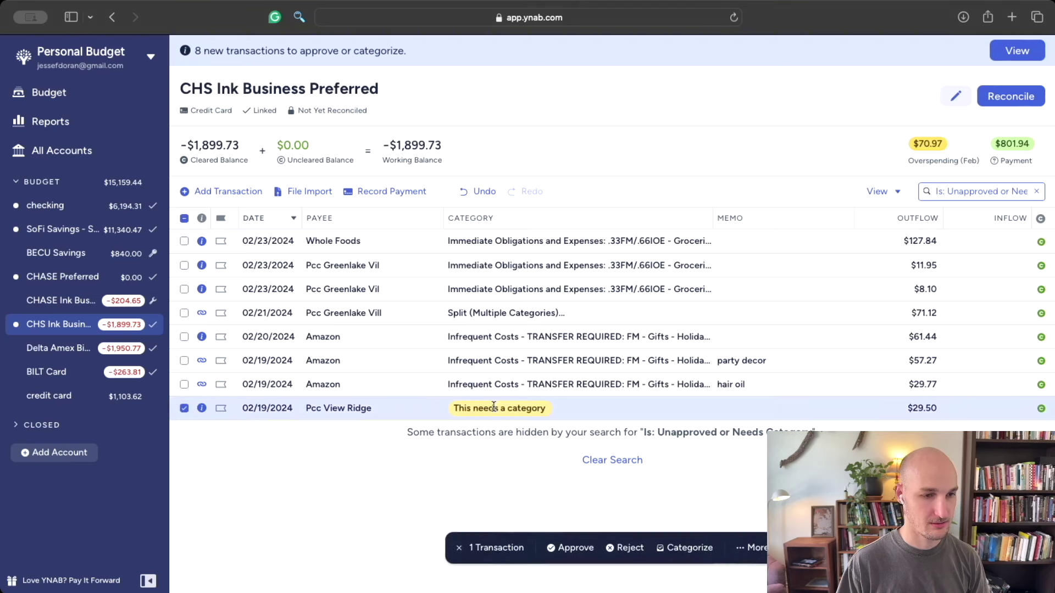
left_click(493, 409)
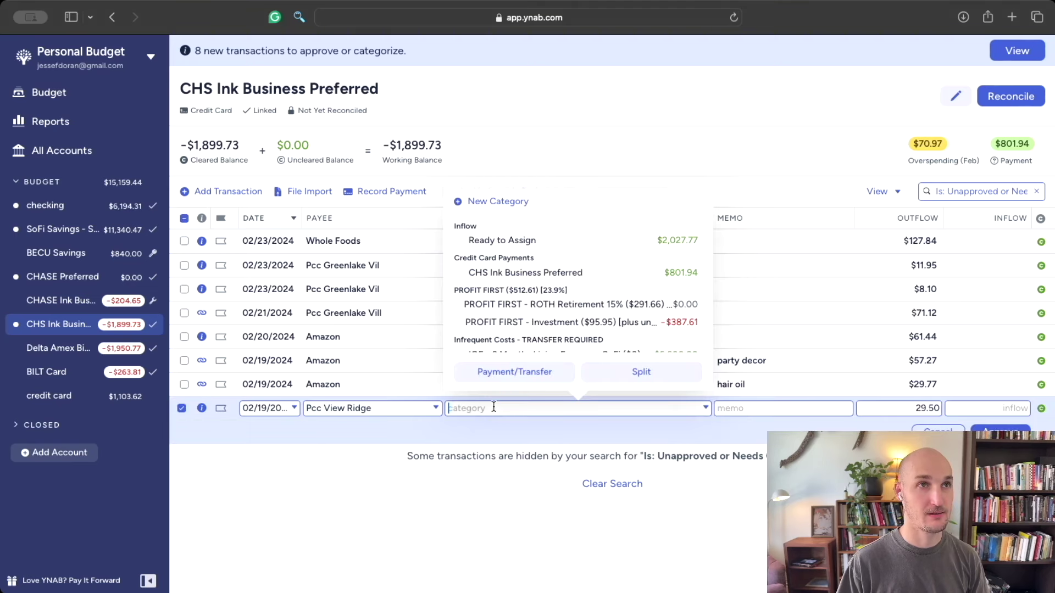
type("groc")
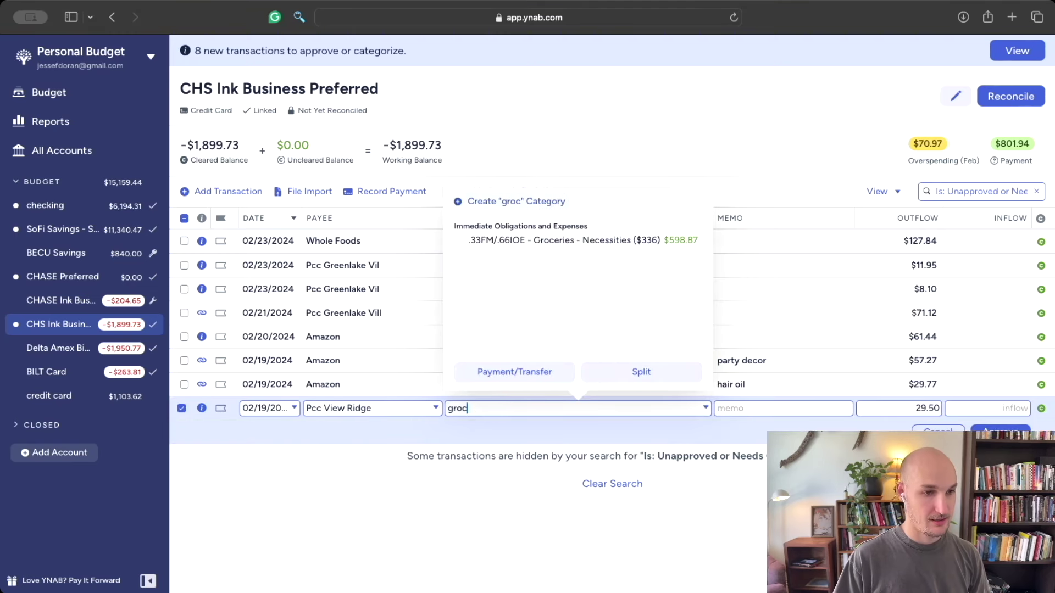
left_click(617, 241)
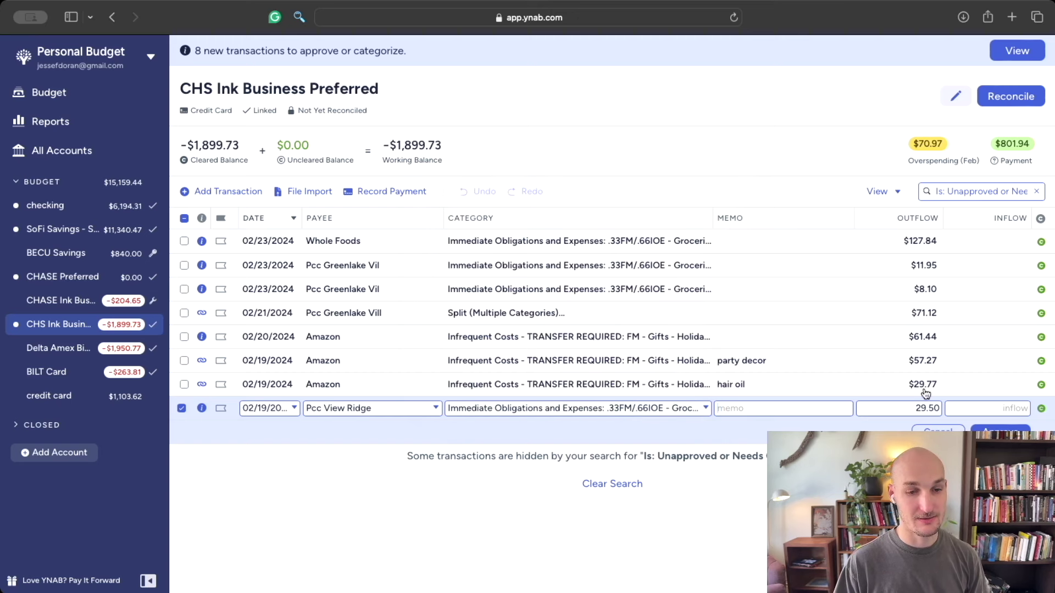
left_click(999, 430)
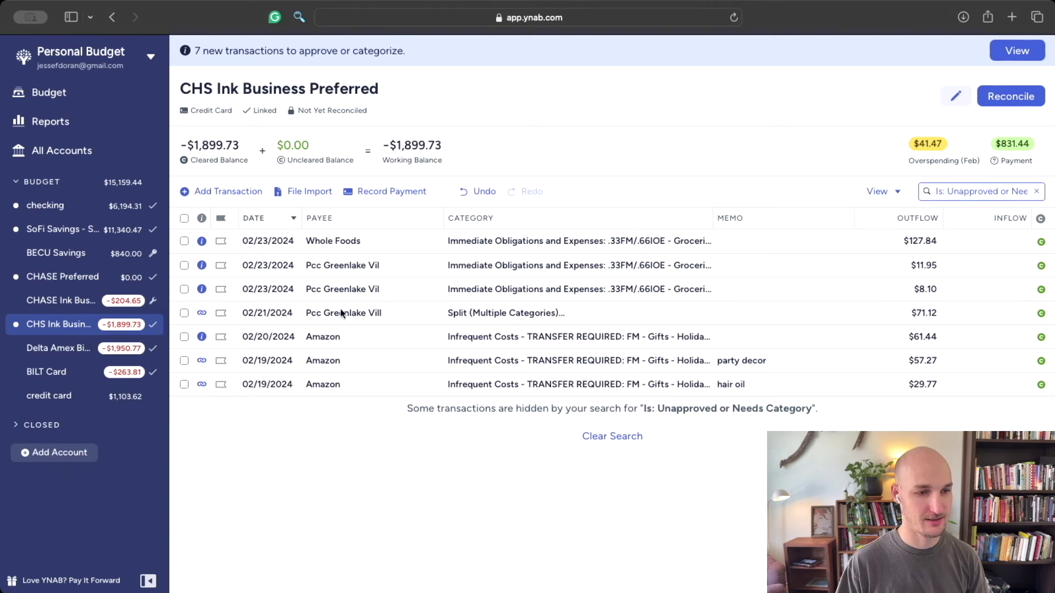
Step: Review the split categories and outflow of the 02/21/2024 Pcc Greenlake Vill transaction and approve it
left_click(458, 312)
left_click(458, 312)
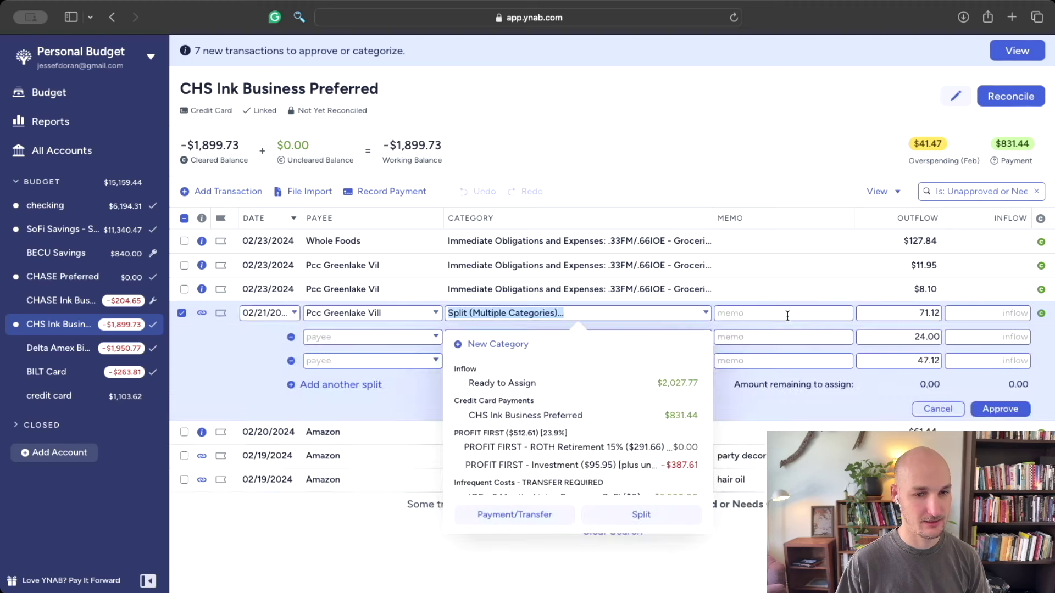
left_click(921, 314)
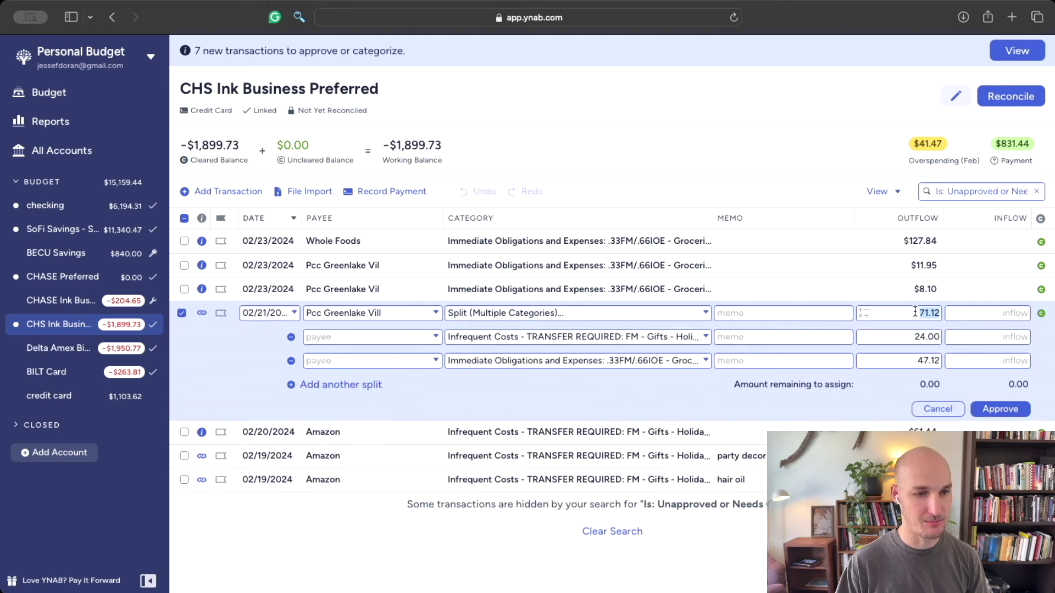
left_click(911, 312)
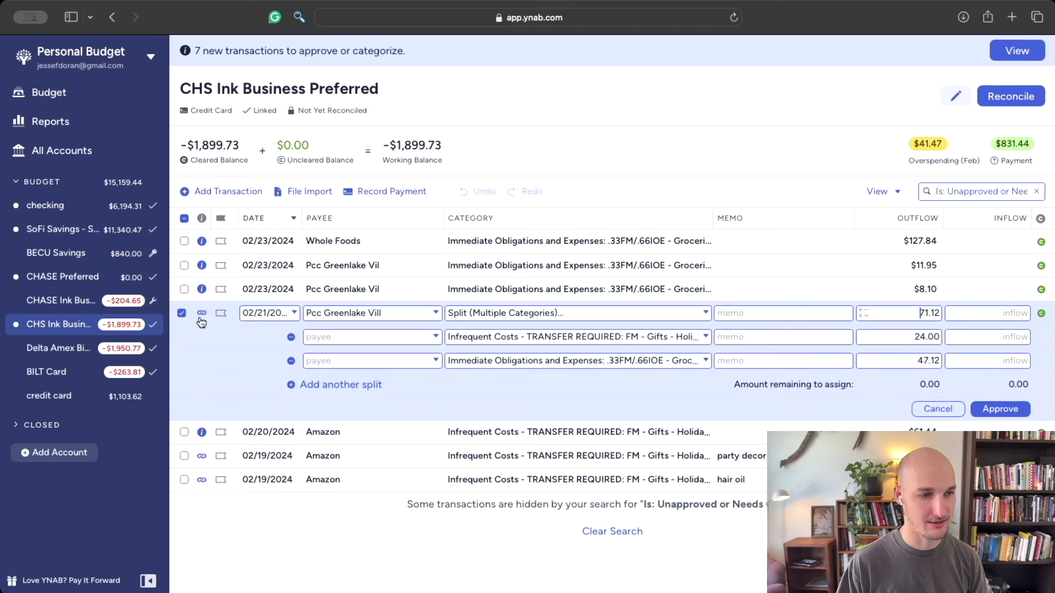
key("Return")
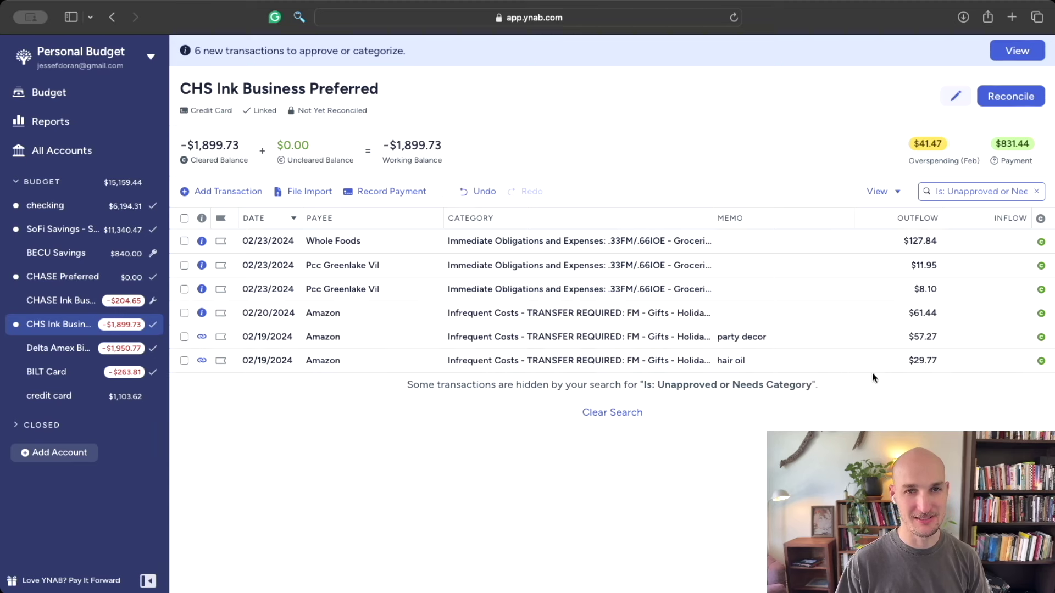
Step: Approve the two 02/19/2024 Amazon transactions for party decor and hair oil under FM - Gifts - Holidays, Bdays - SoFi
left_click(506, 342)
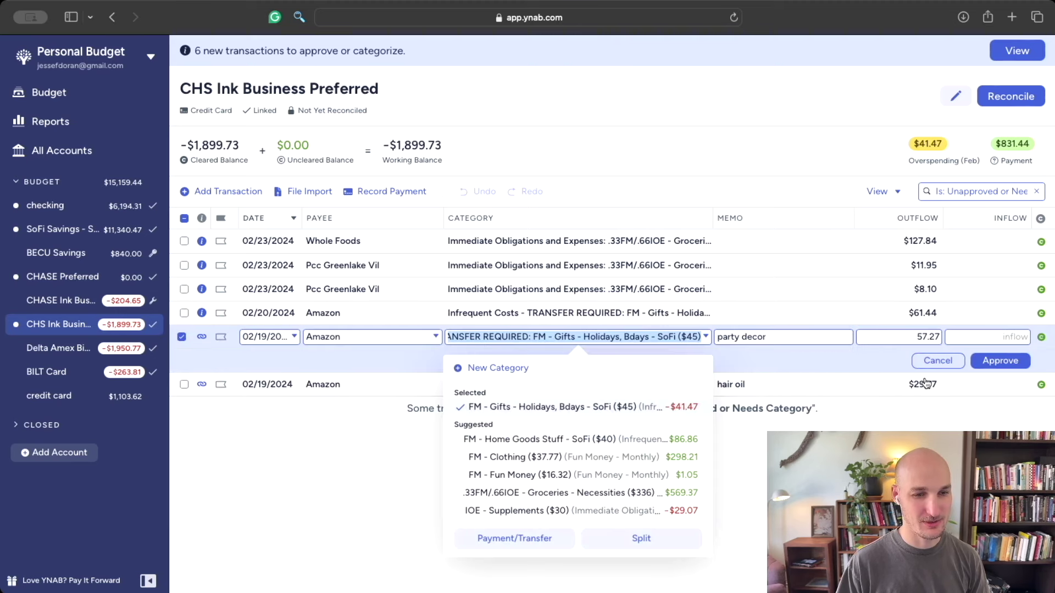
left_click(1000, 361)
left_click(627, 336)
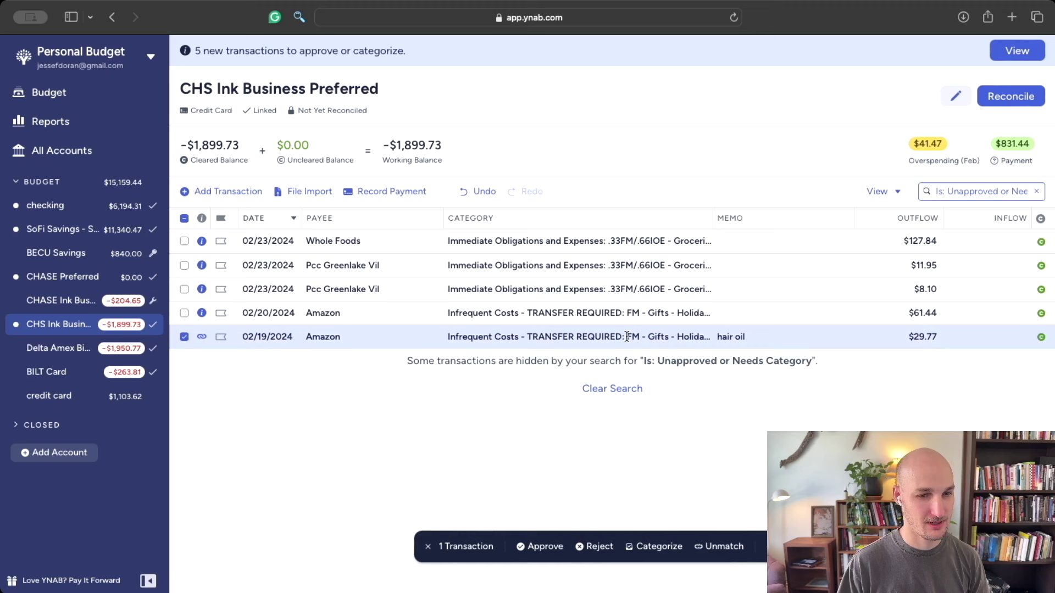
left_click(627, 336)
left_click(1003, 360)
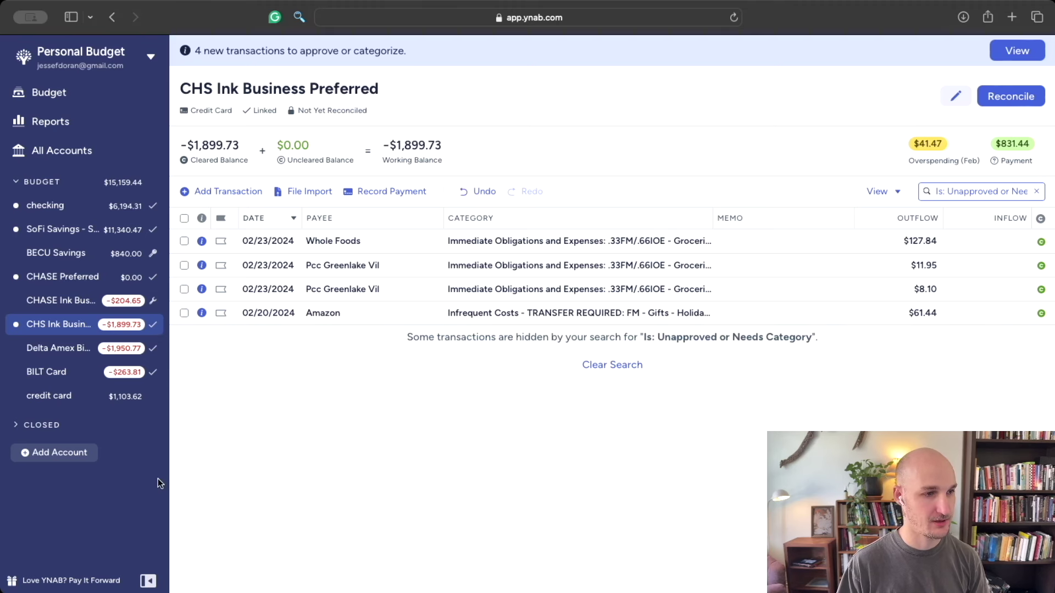
Step: In CHASE Preferred, set the payee of the 02/23/2024 Automatic Payment inflow to Payment from: checking and approve it
left_click(75, 278)
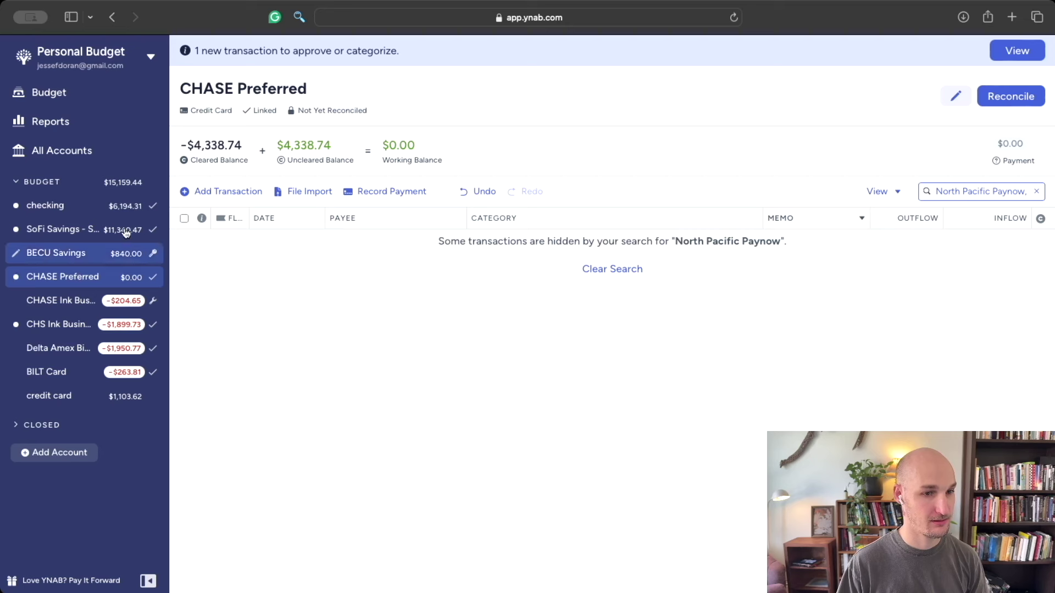
left_click(301, 57)
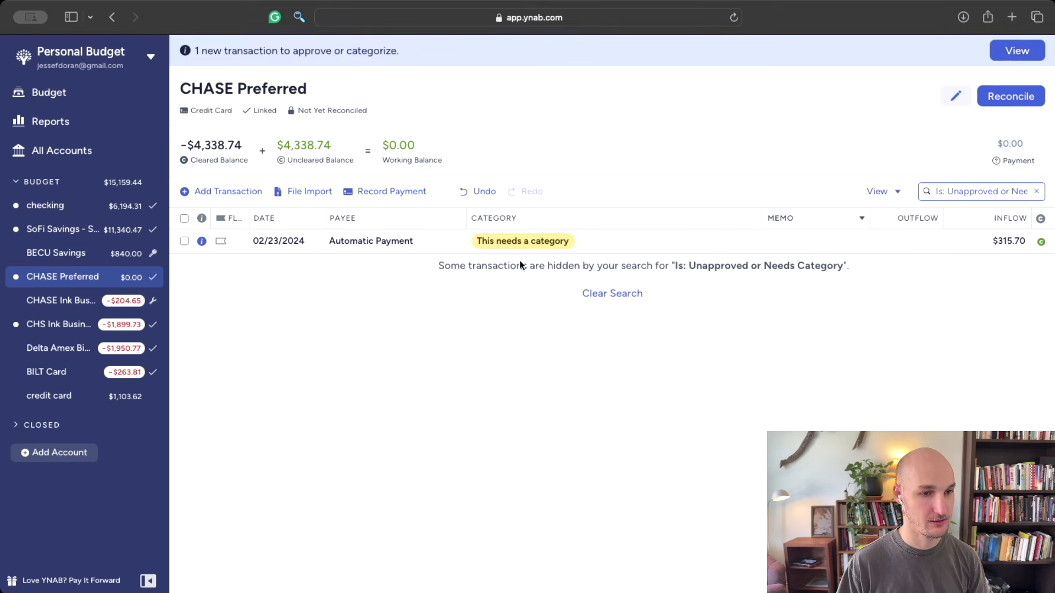
left_click(533, 248)
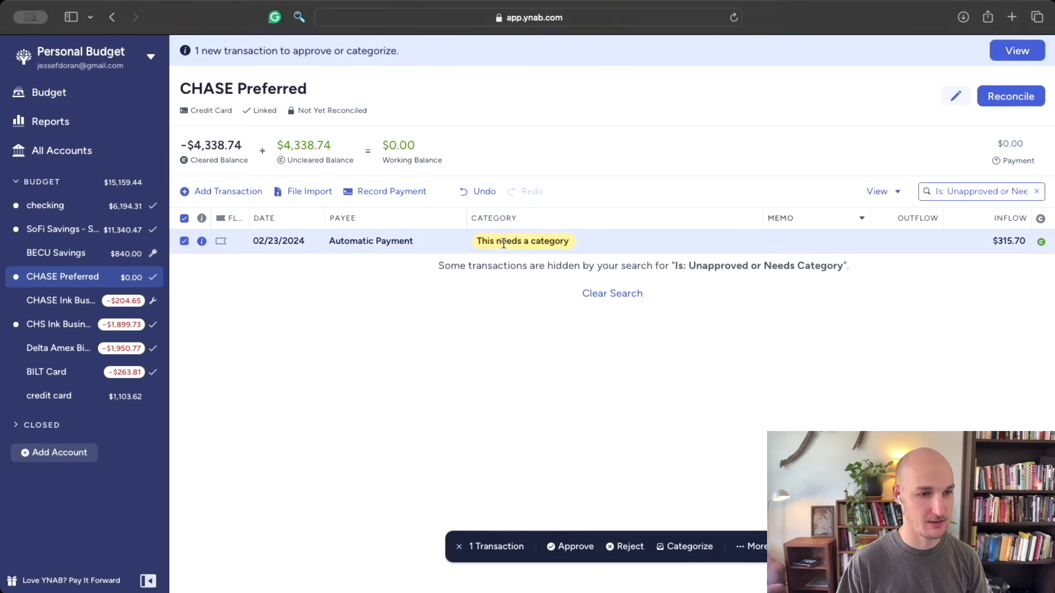
left_click(533, 247)
left_click(415, 243)
type("cred")
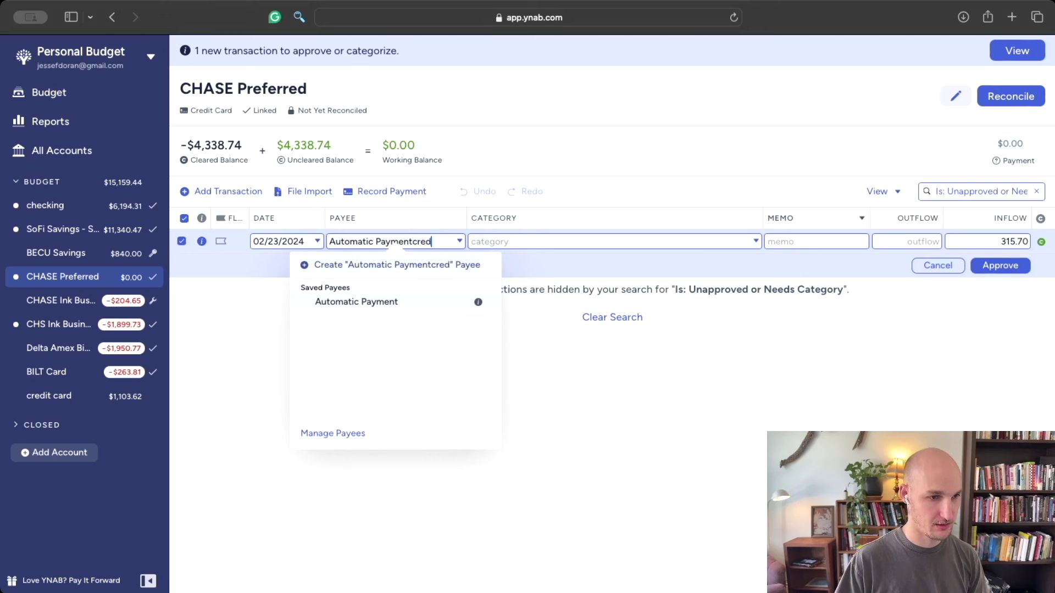
key("super+a")
type("cred")
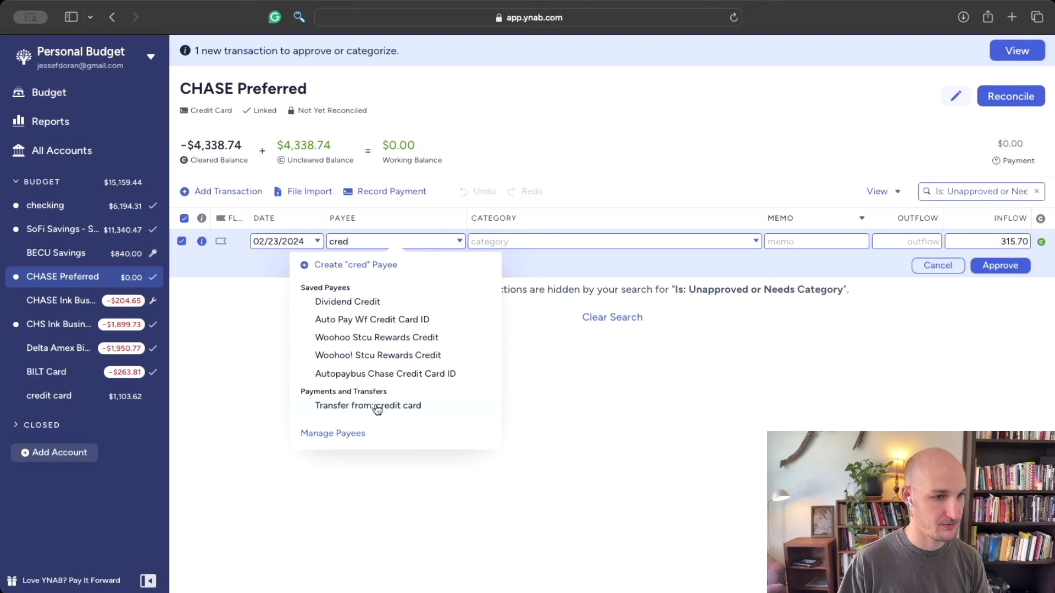
key("super+a")
type("payment")
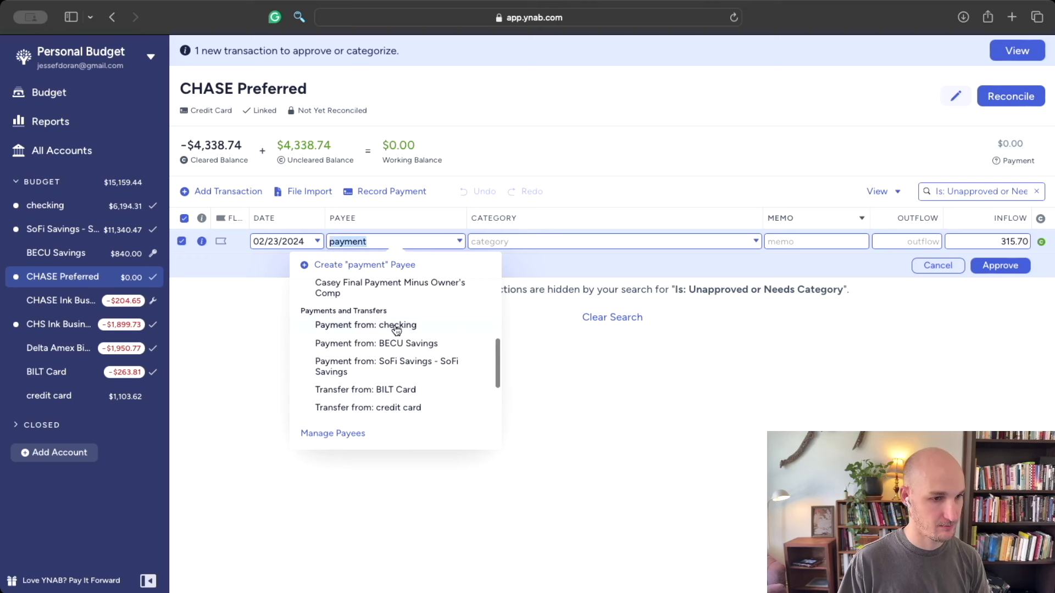
left_click(395, 327)
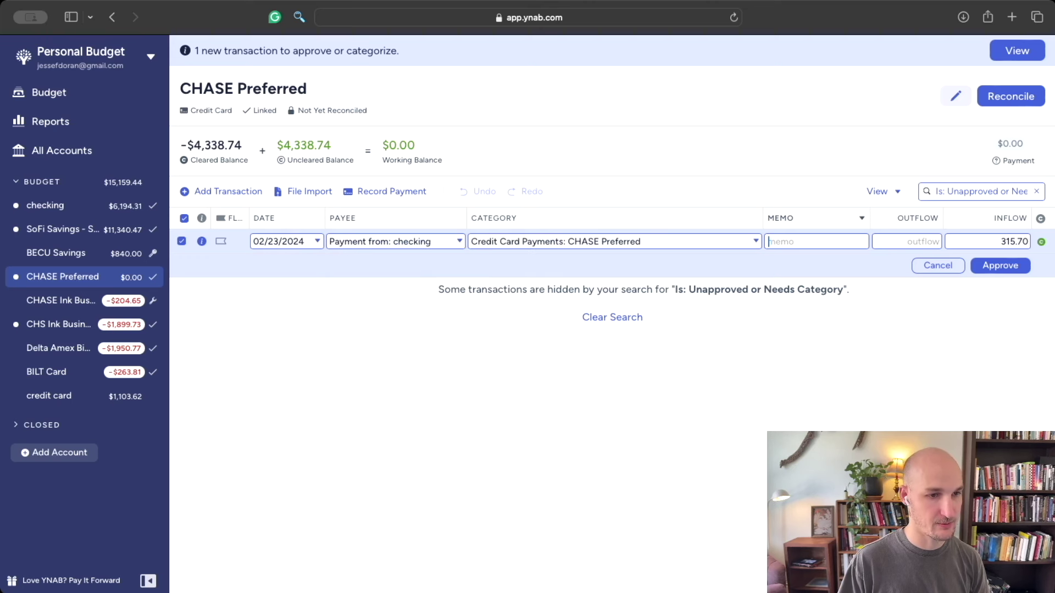
left_click(993, 268)
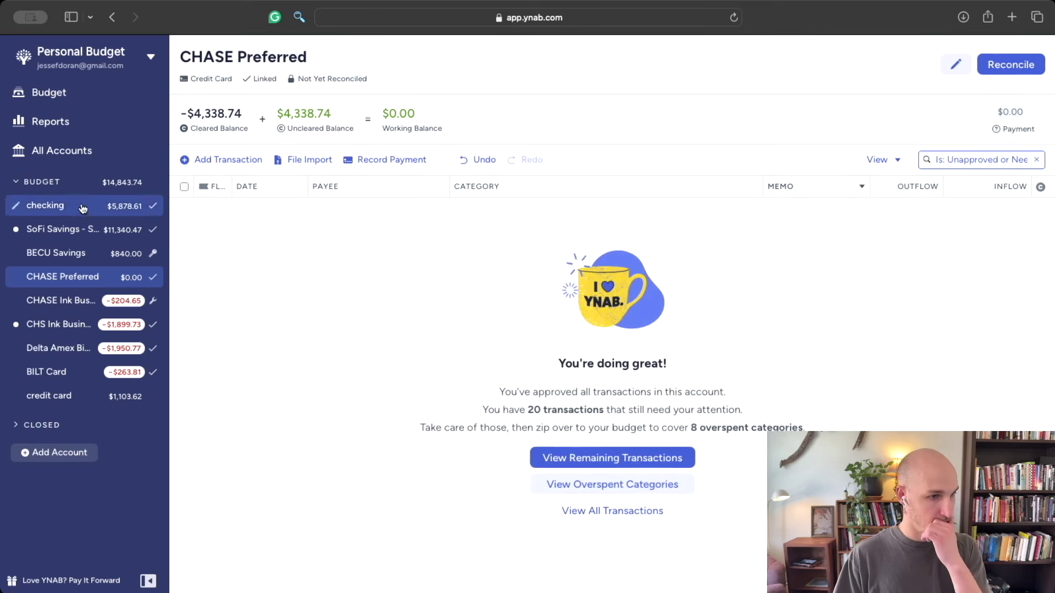
Step: Look over the February 2024 budget and the unapproved transactions in CHS Ink Business Preferred and checking
left_click(84, 104)
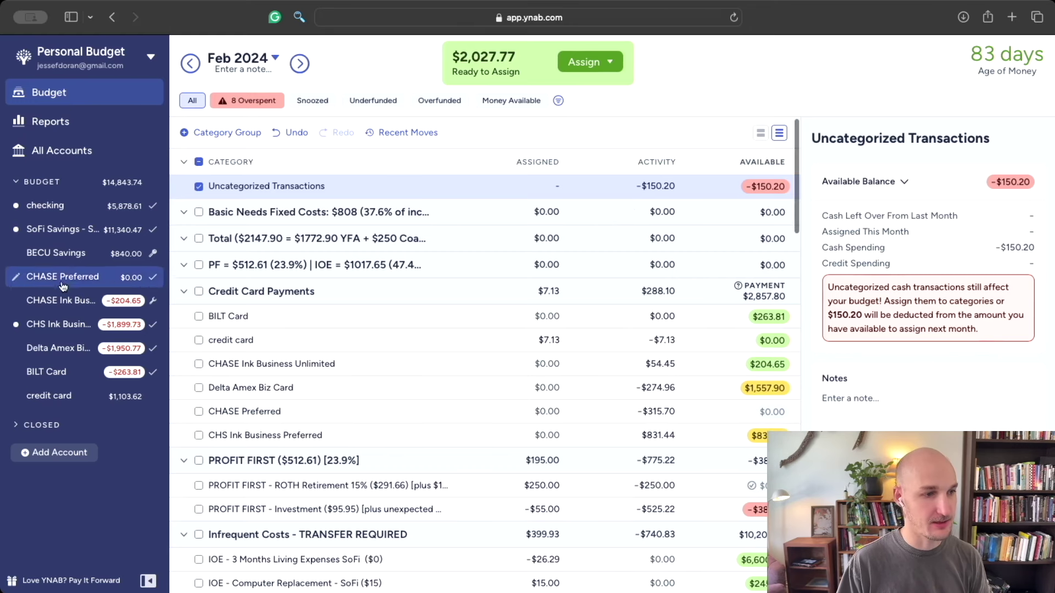
left_click(95, 324)
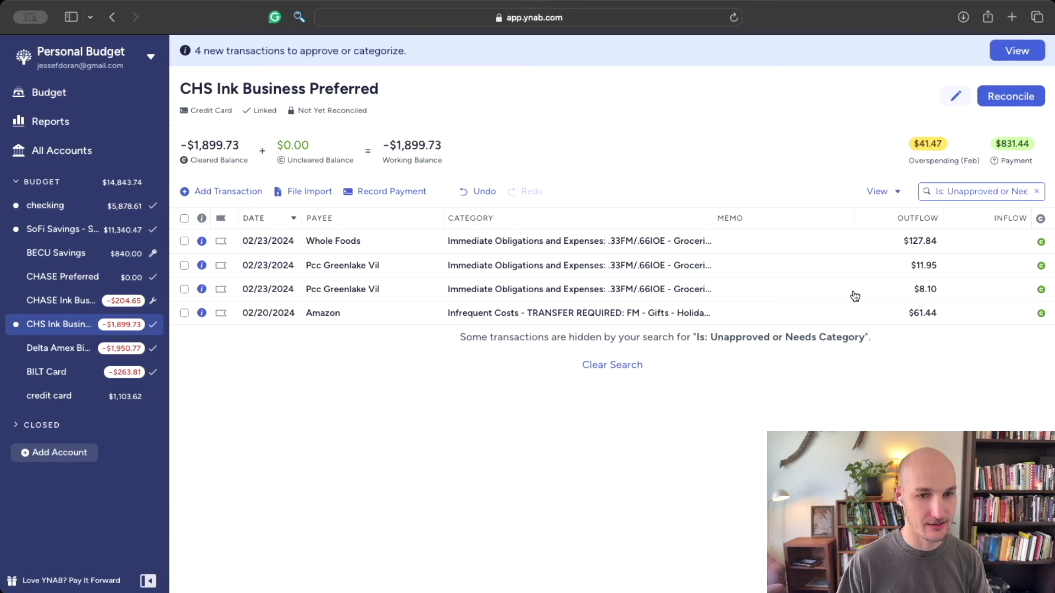
left_click(63, 208)
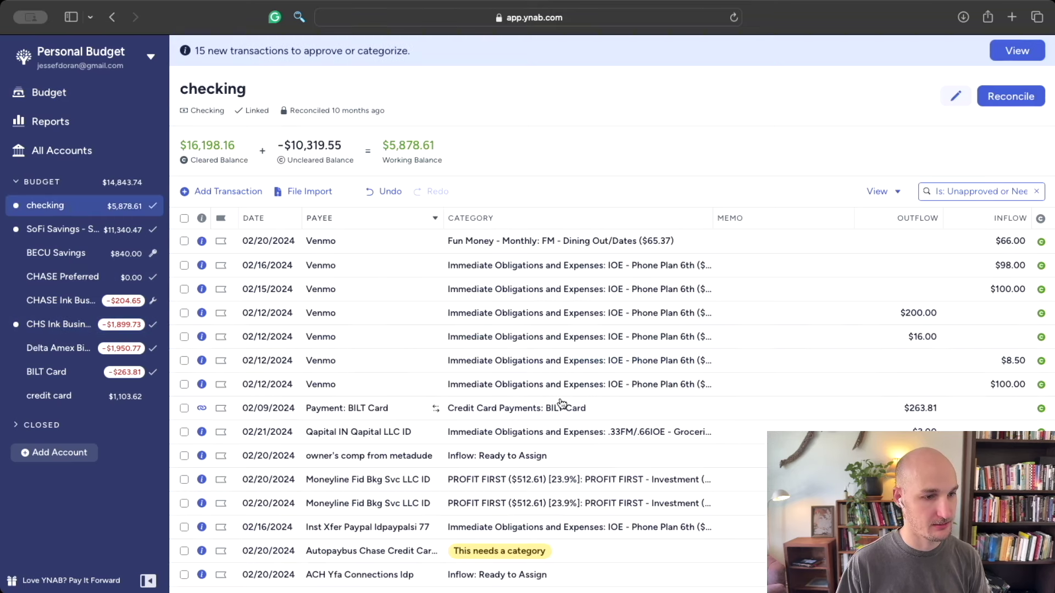
scroll(550, 404, "down", 3)
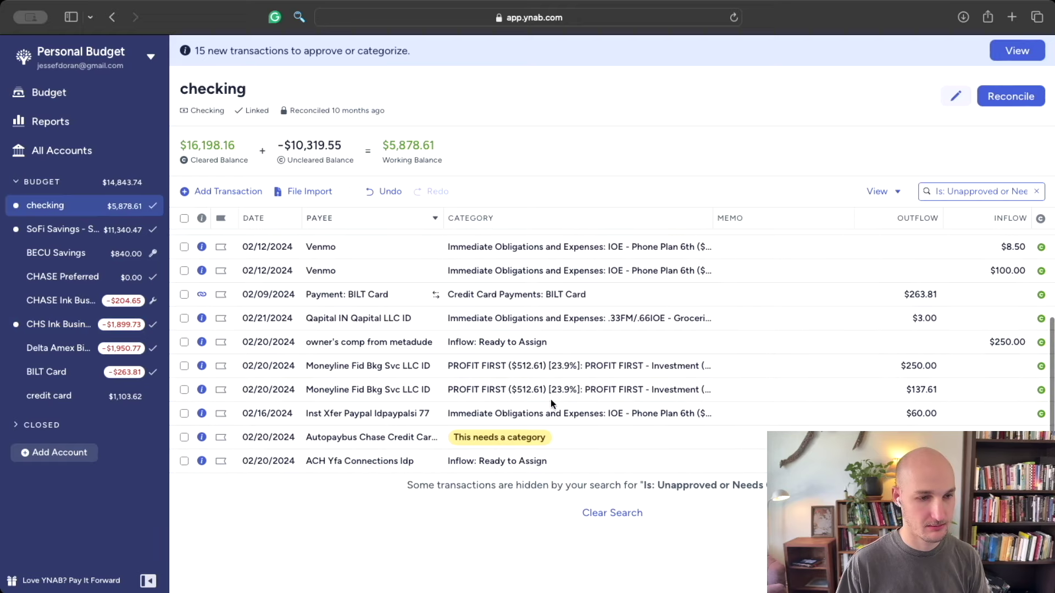
scroll(541, 401, "up", 3)
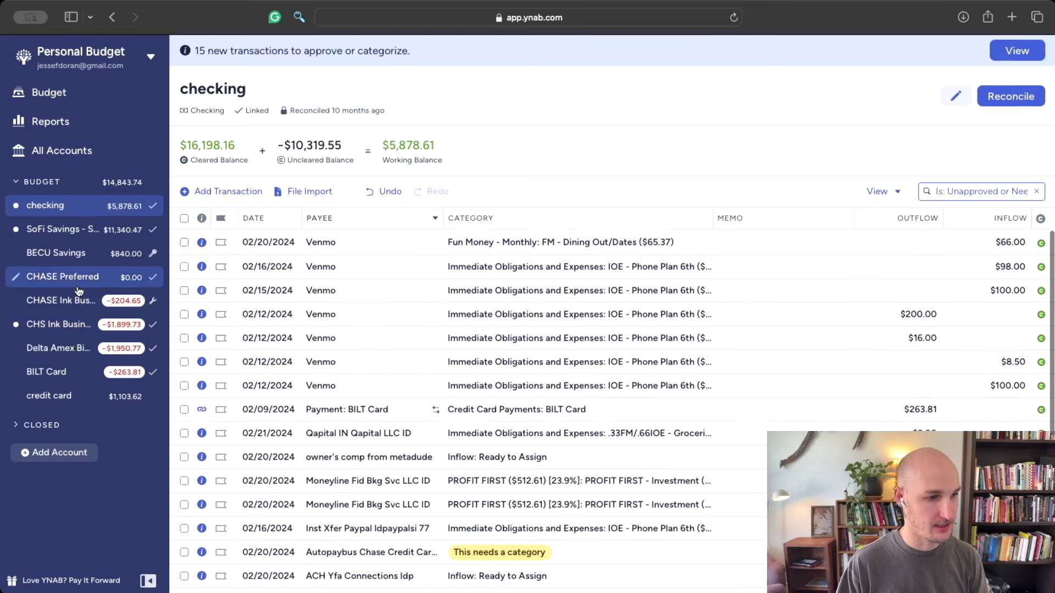
Step: Open the 02/23/2024 Whole Foods transaction in CHS Ink Business Preferred and examine the budget's categories for a suitable match
left_click(66, 328)
left_click(552, 242)
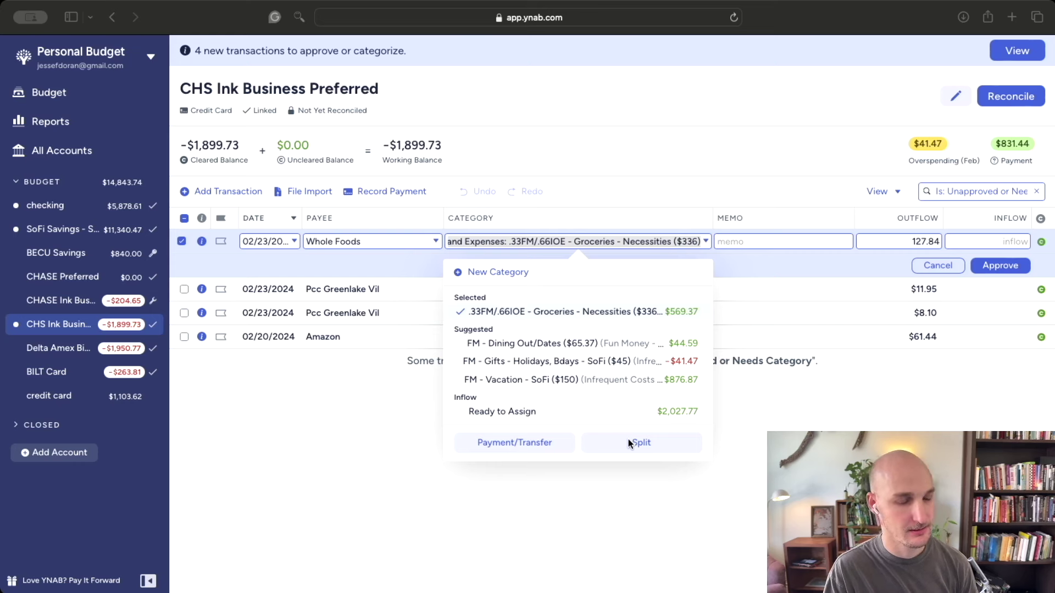
left_click(88, 89)
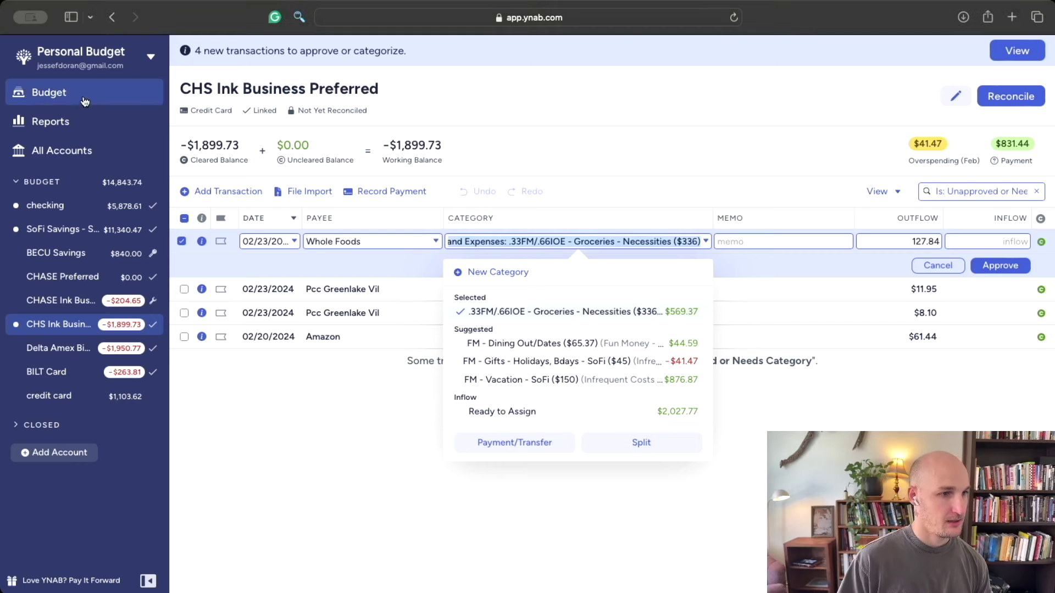
scroll(361, 444, "down", 10)
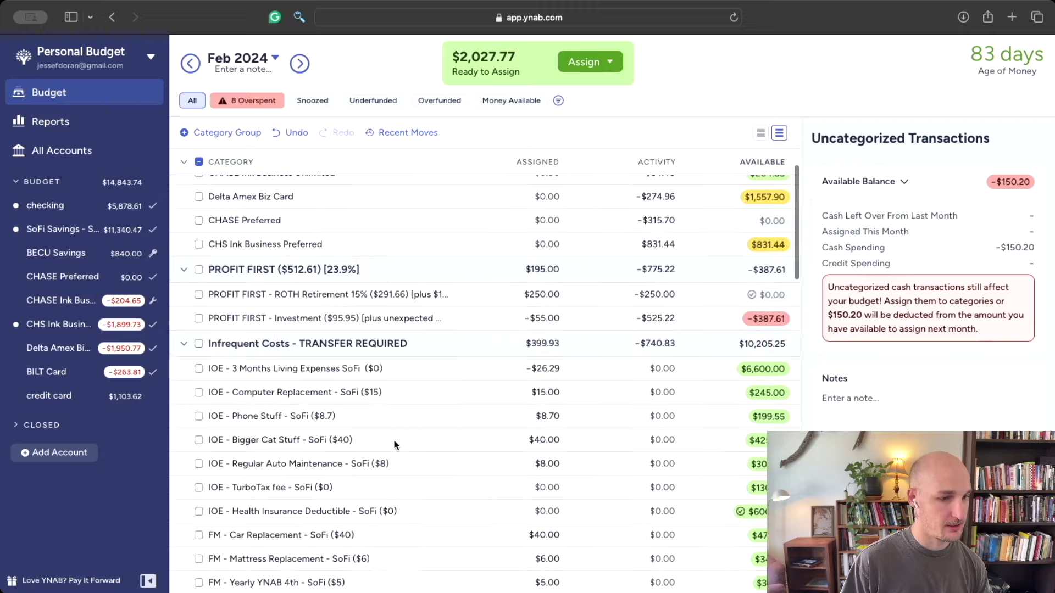
scroll(310, 321, "down", 10)
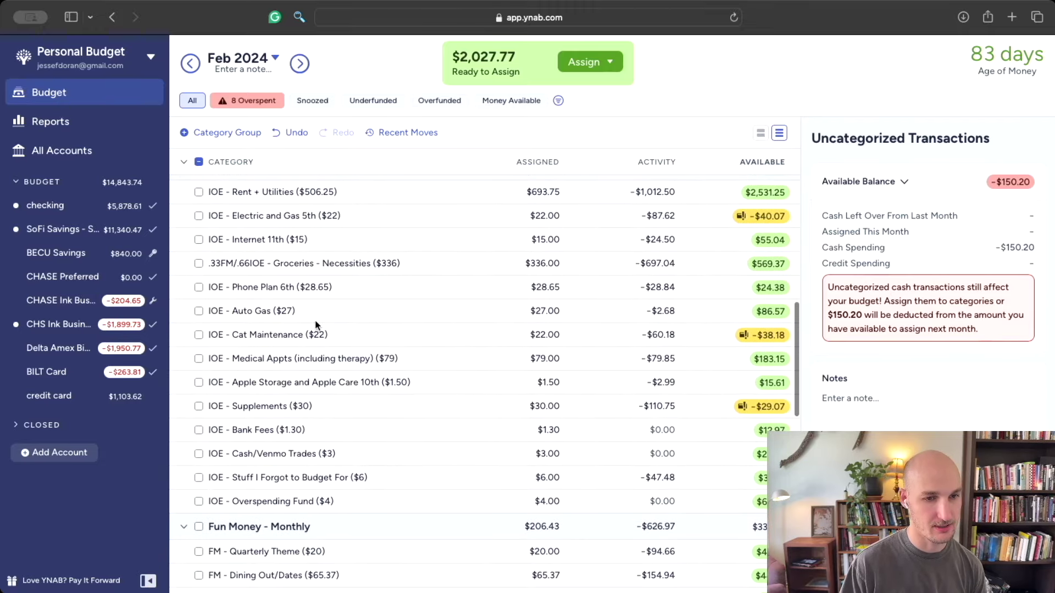
scroll(315, 324, "down", 3)
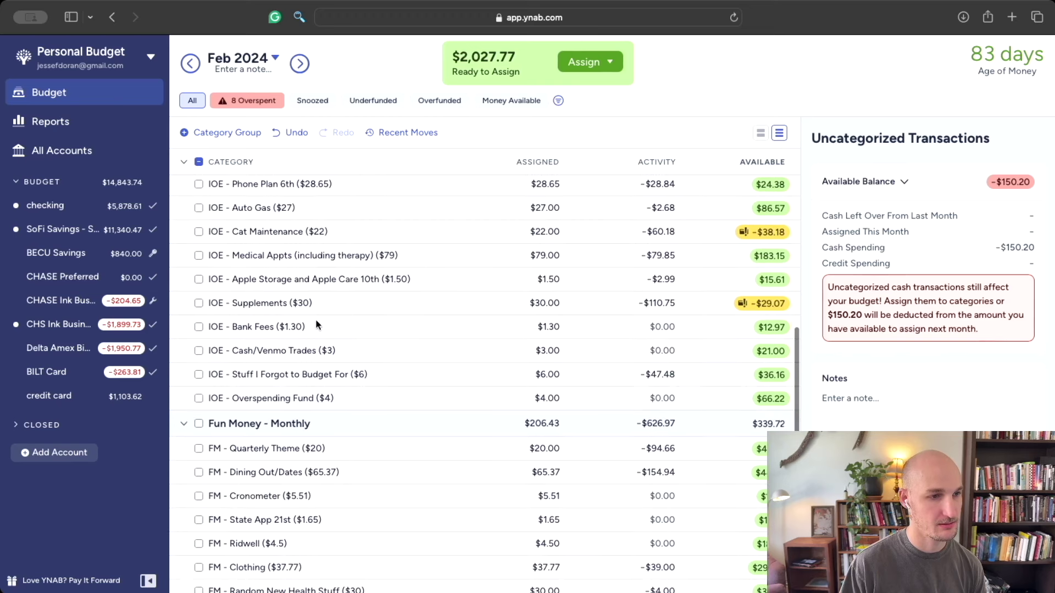
scroll(317, 324, "up", 2)
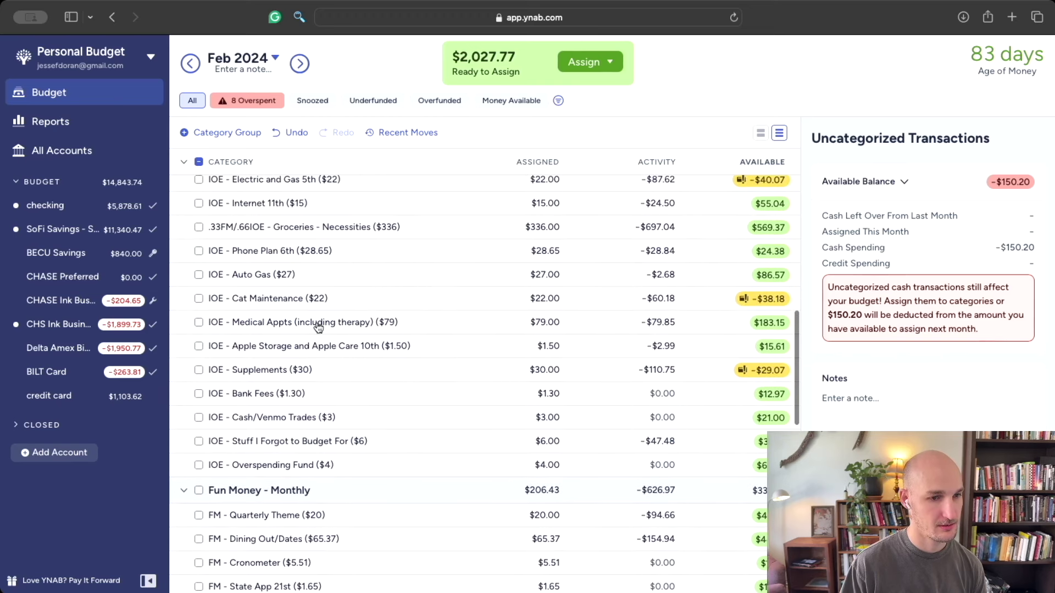
scroll(318, 328, "down", 1)
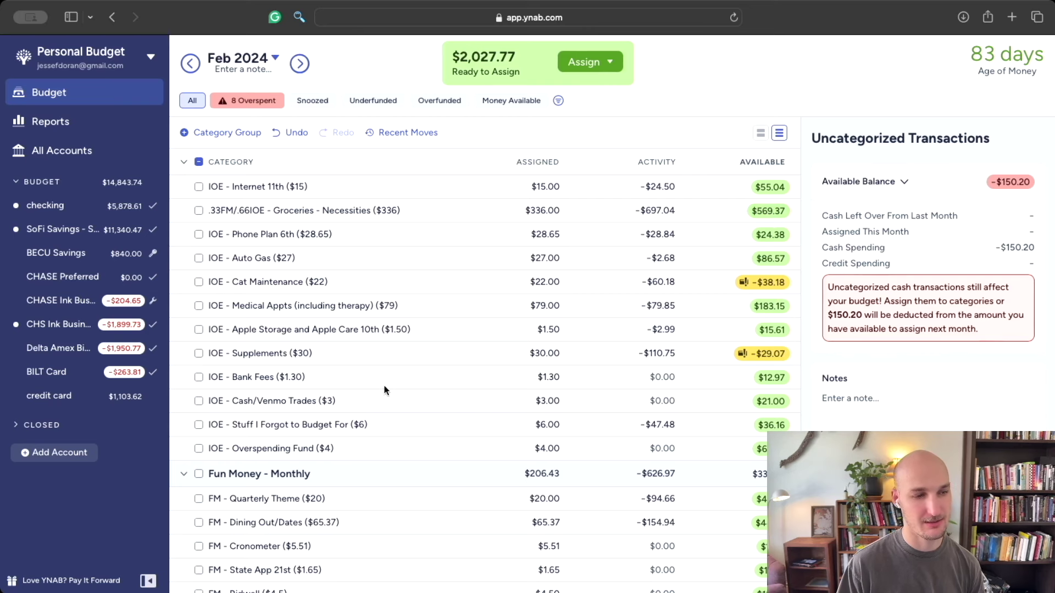
scroll(371, 387, "down", 7)
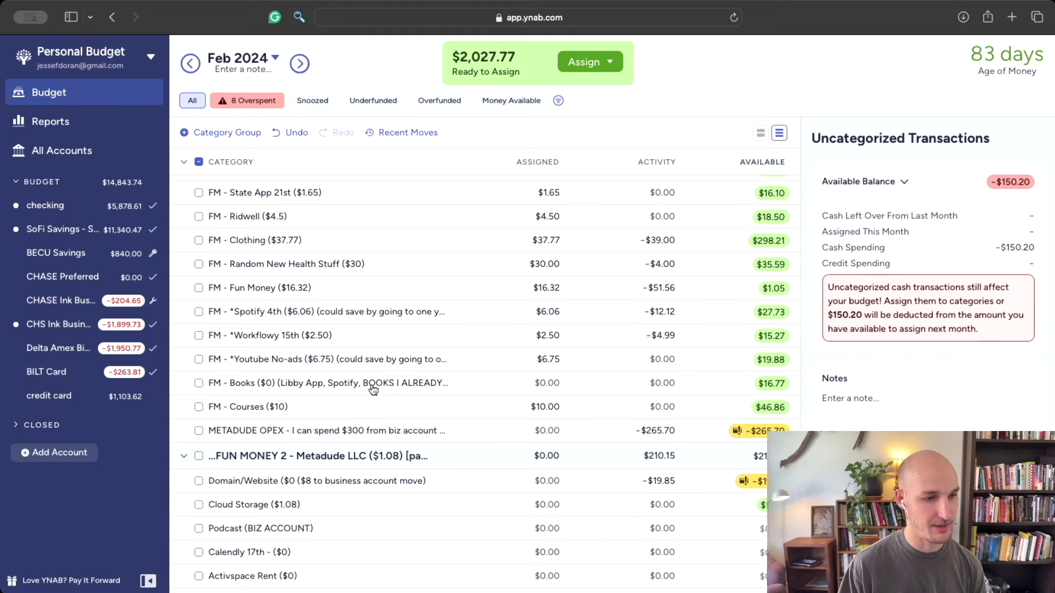
scroll(373, 389, "up", 10)
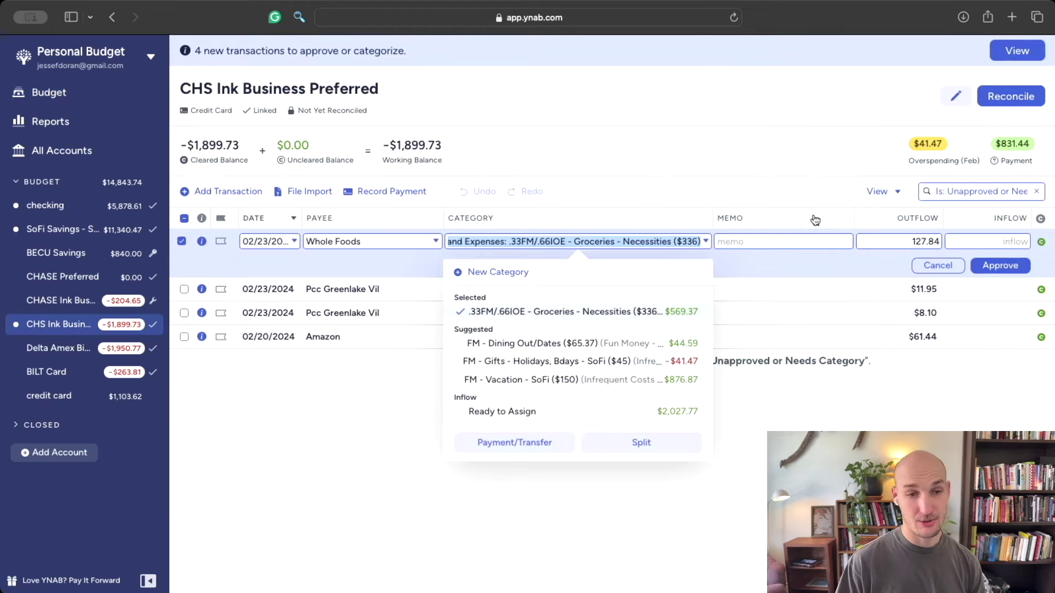
Step: Give the Whole Foods transaction the memo "party stuff", categorize it as FM - Gifts - Holidays, Bdays - SoFi and approve it
left_click(793, 241)
type("party stuff")
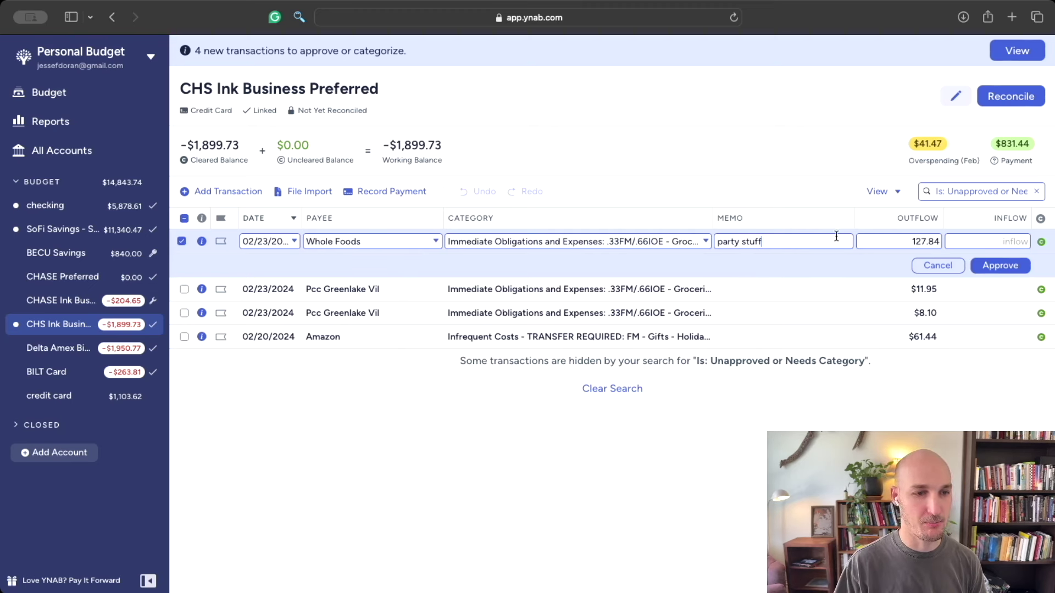
left_click(690, 242)
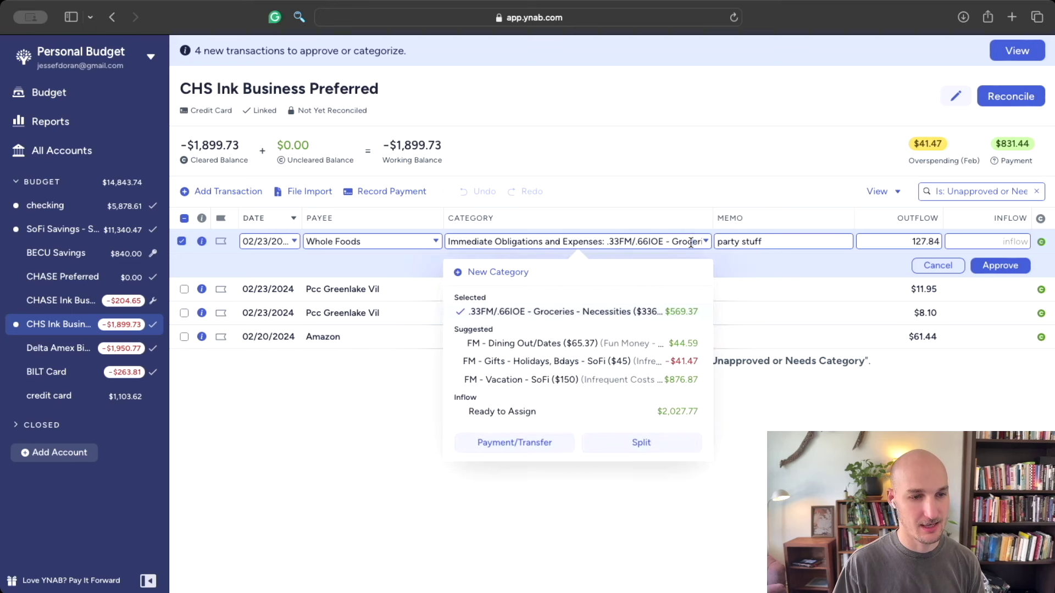
left_click(652, 361)
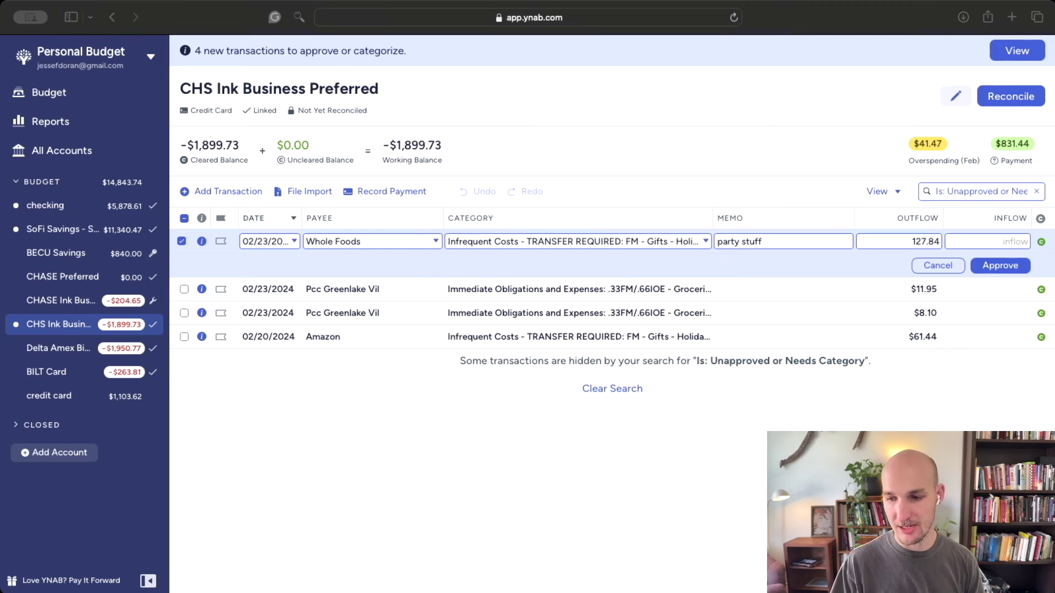
left_click(998, 266)
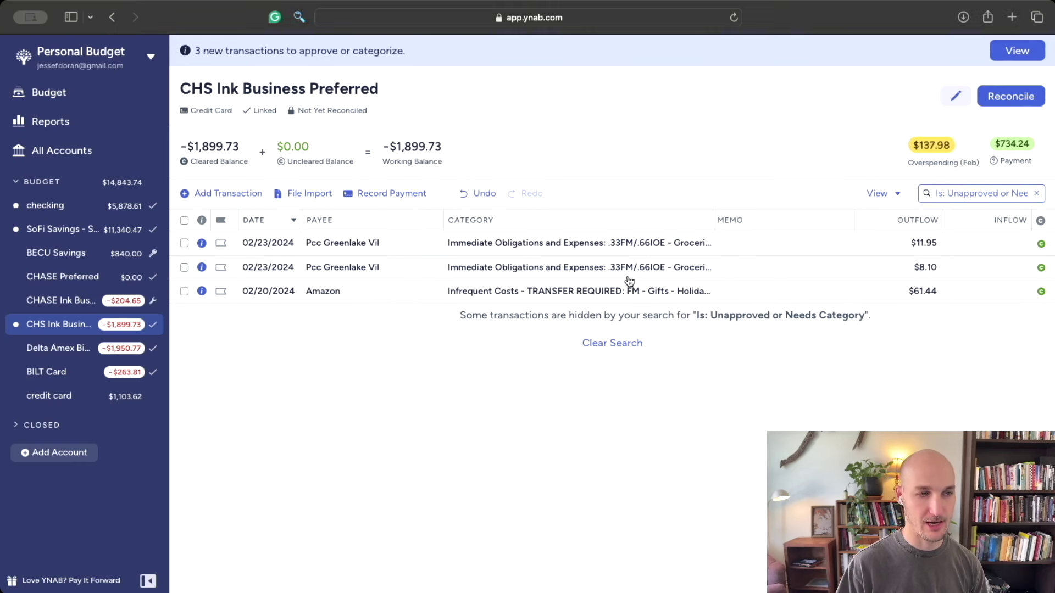
Step: Approve the two 02/23/2024 Pcc Greenlake Vil transactions in CHS Ink Business Preferred under the Groceries - Necessities category
left_click(504, 242)
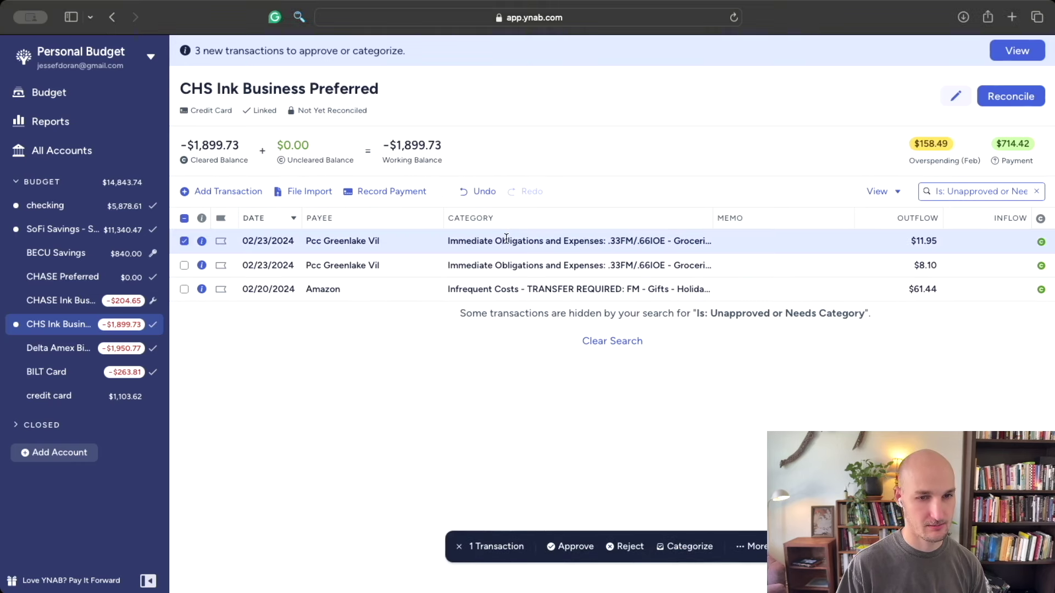
left_click(506, 242)
left_click(818, 426)
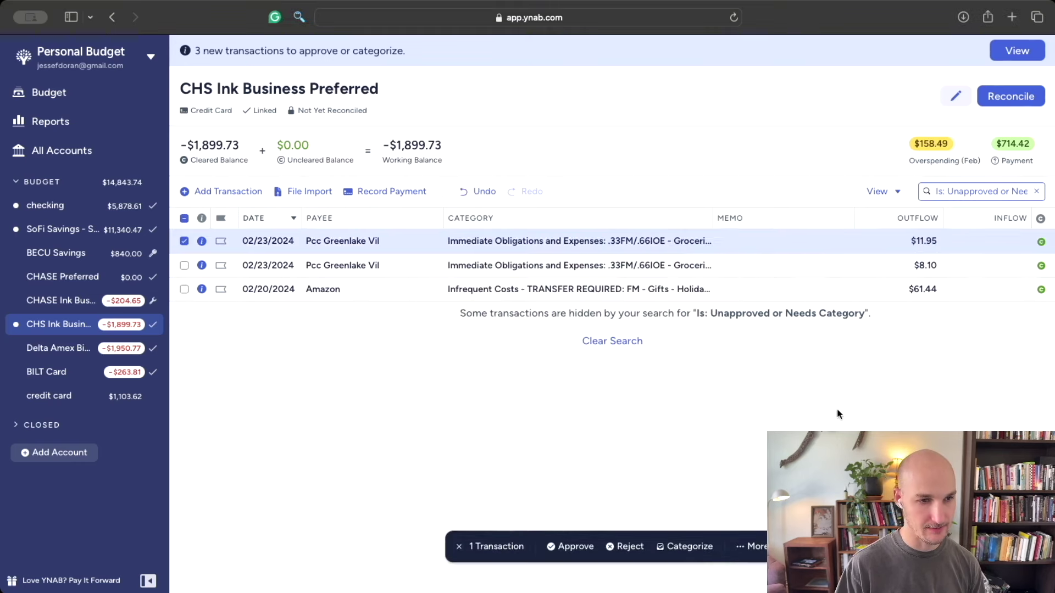
left_click(597, 244)
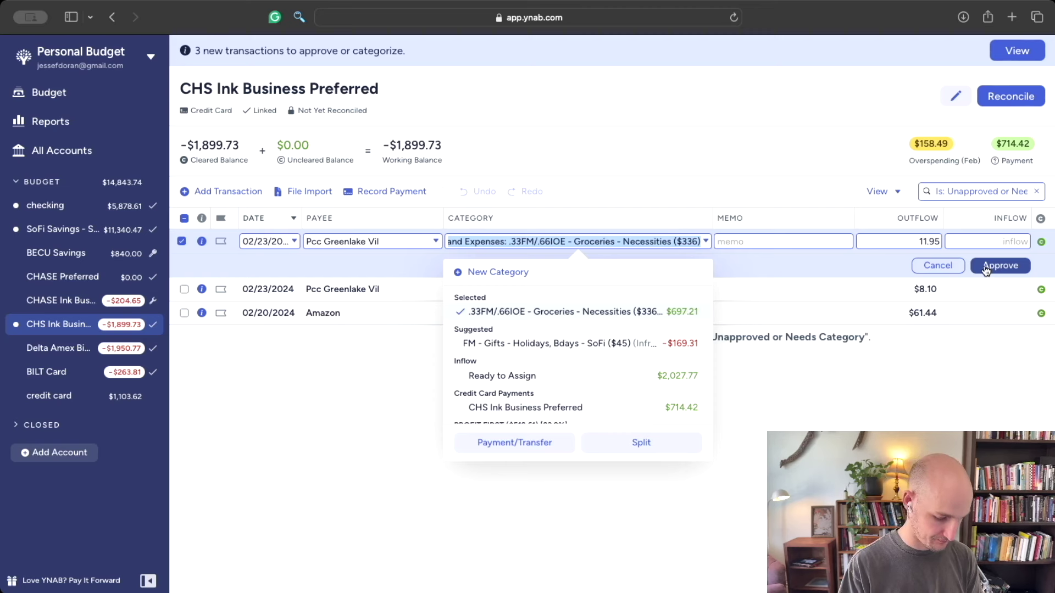
left_click(1000, 265)
Step: Categorize the 02/20/2024 Amazon transaction as IOE - Supplements ($30) and approve it
left_click(576, 240)
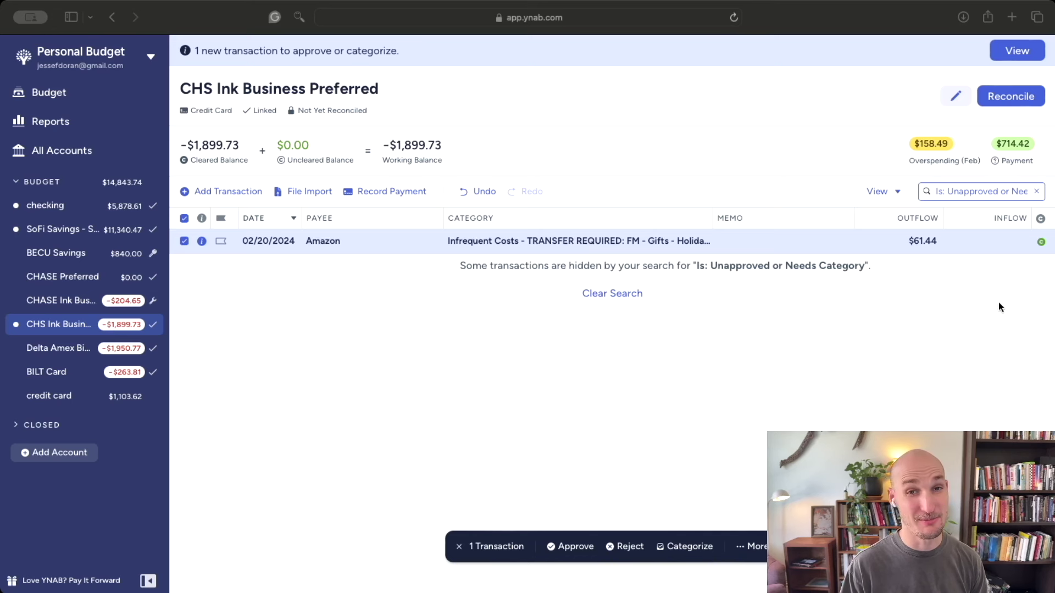
left_click(659, 240)
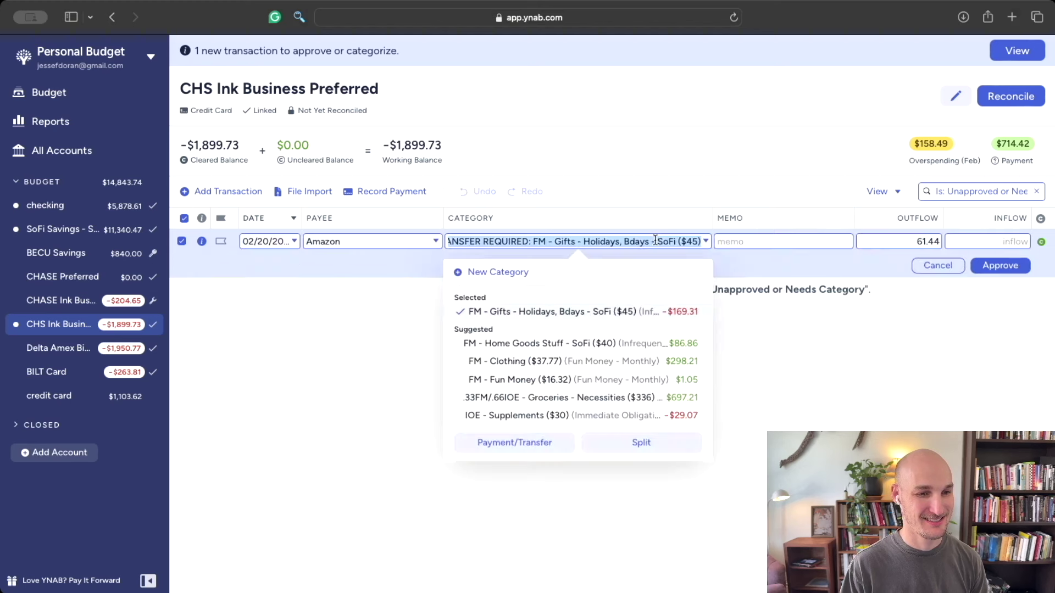
type("sup")
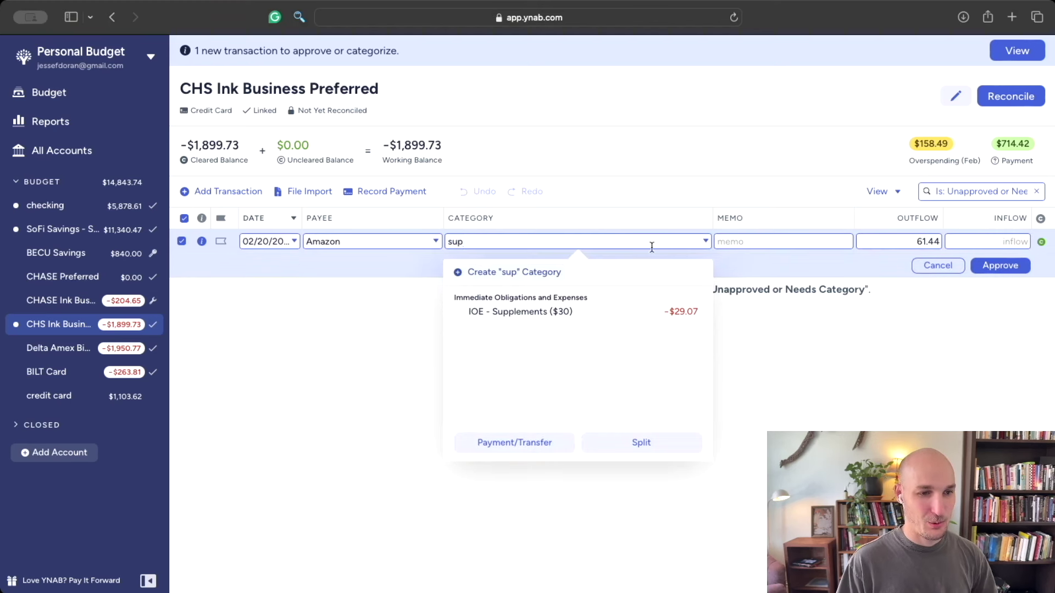
left_click(617, 309)
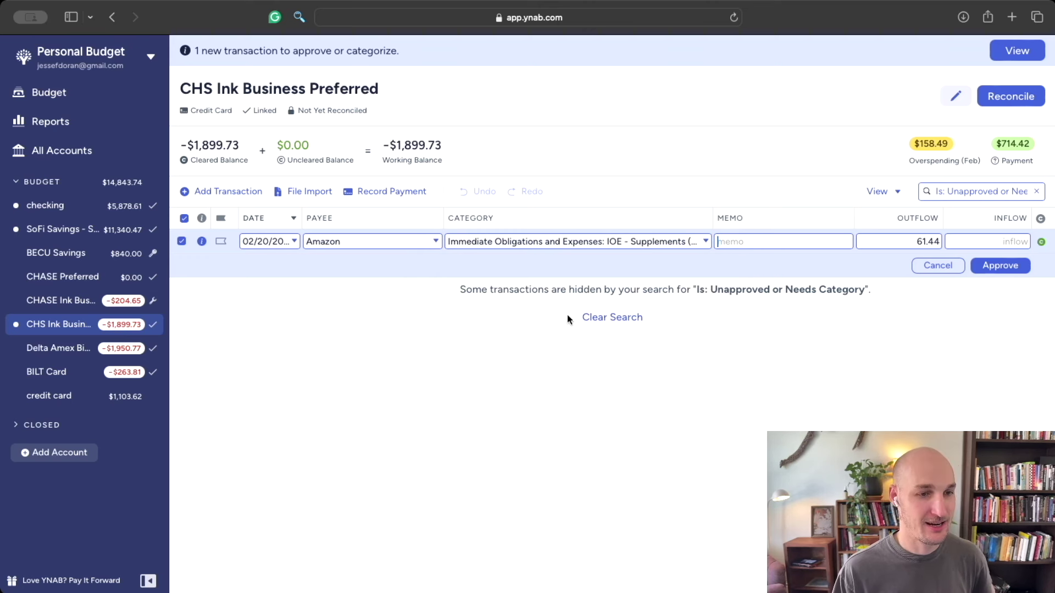
left_click(1010, 268)
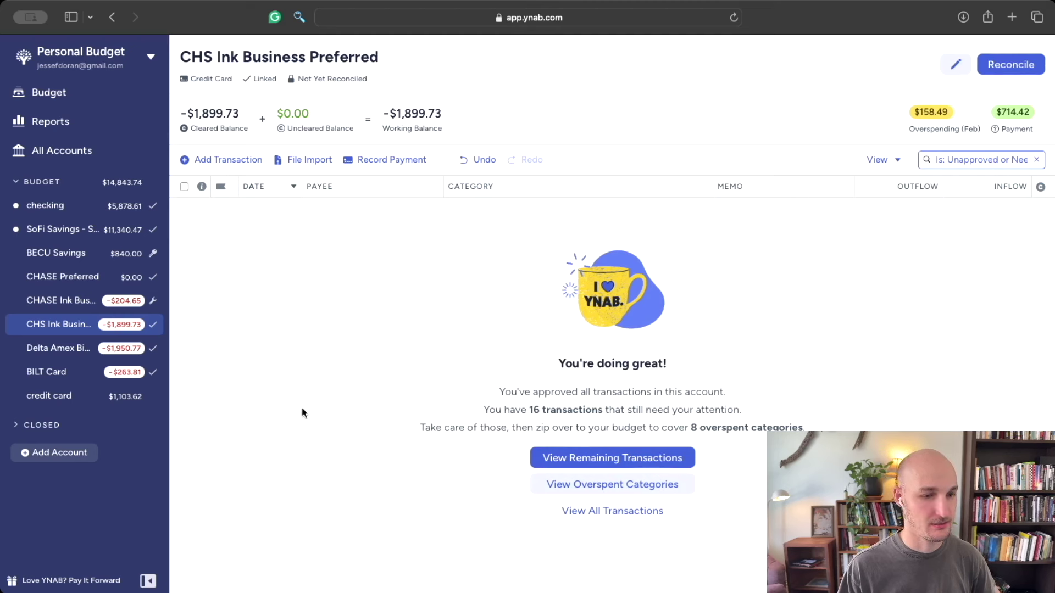
Step: Look at the unapproved transactions in SoFi Savings and open those of the checking account
left_click_drag(556, 363, 740, 518)
left_click(817, 405)
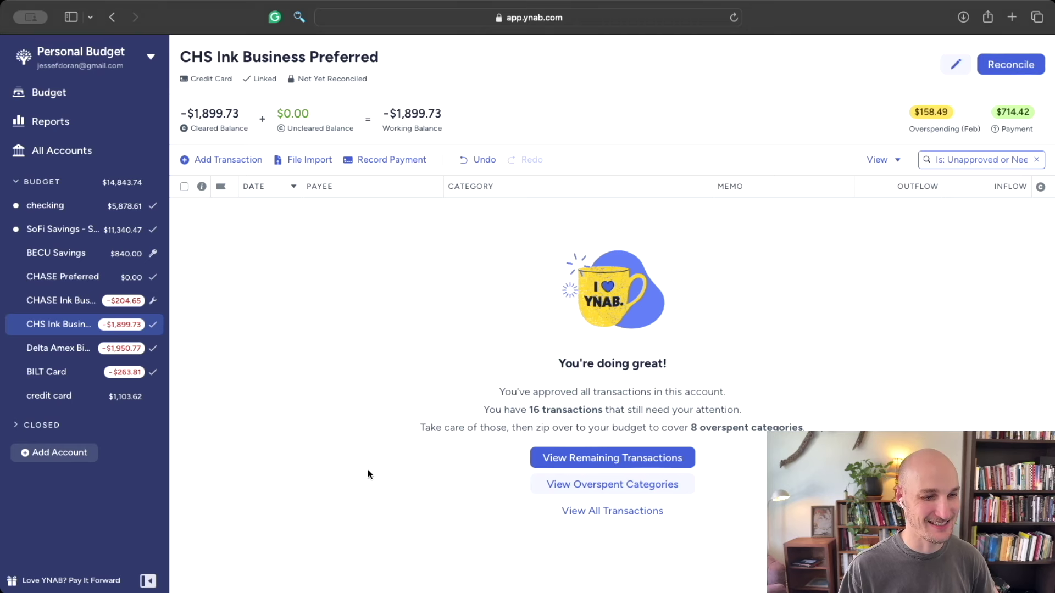
left_click(76, 230)
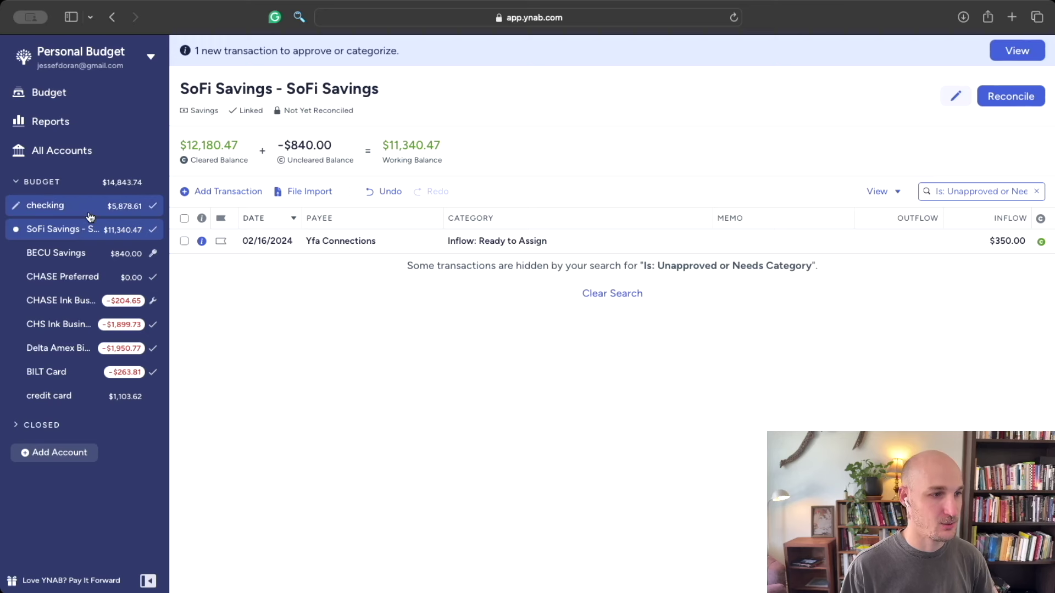
left_click(88, 212)
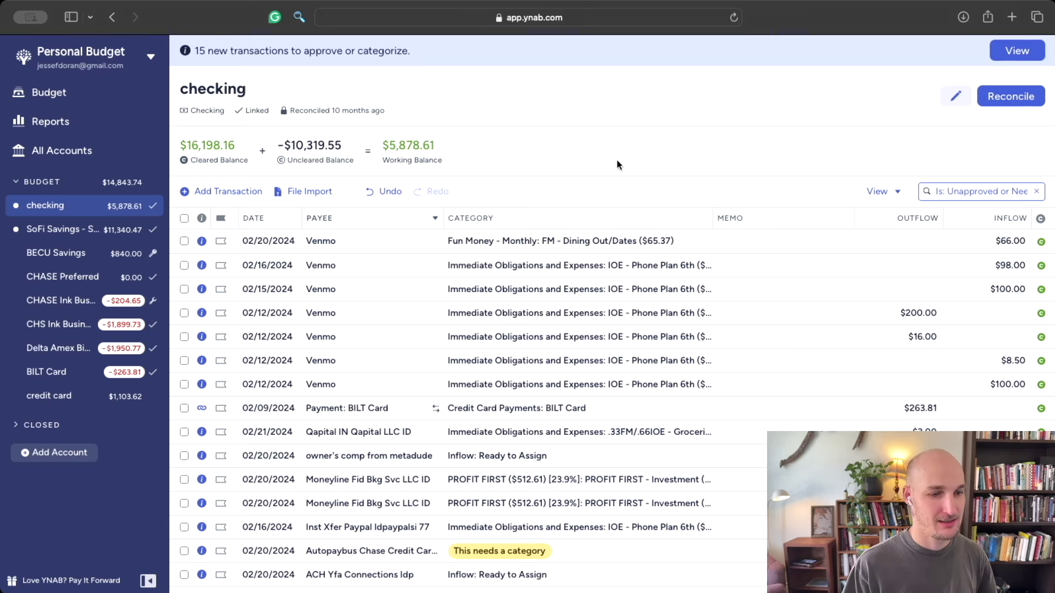
Step: Approve the 02/09/2024 Payment: BILT Card transaction in checking and undo that approval
left_click(564, 409)
left_click(564, 409)
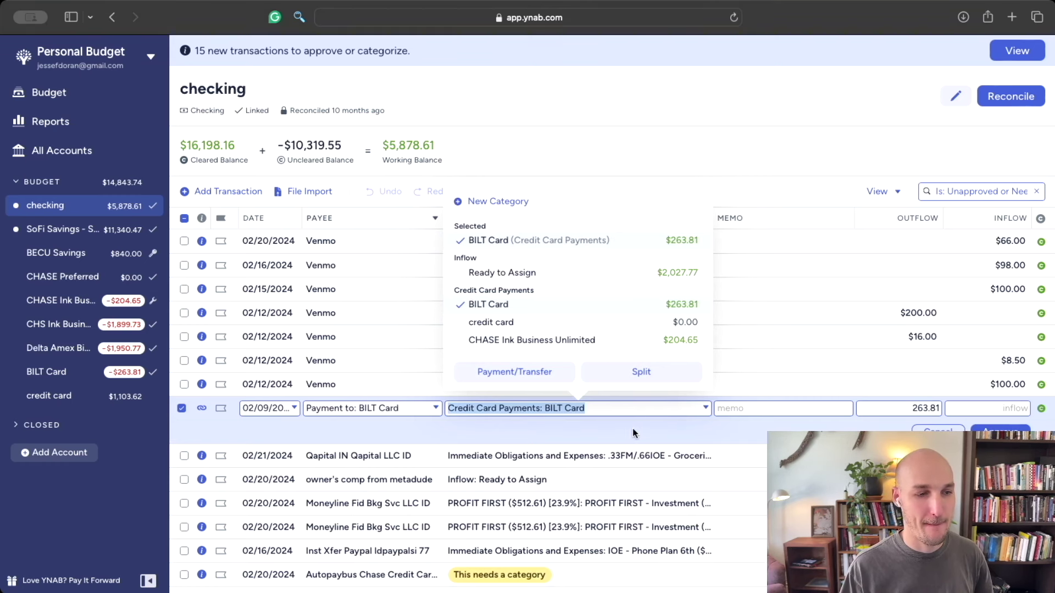
key("Return")
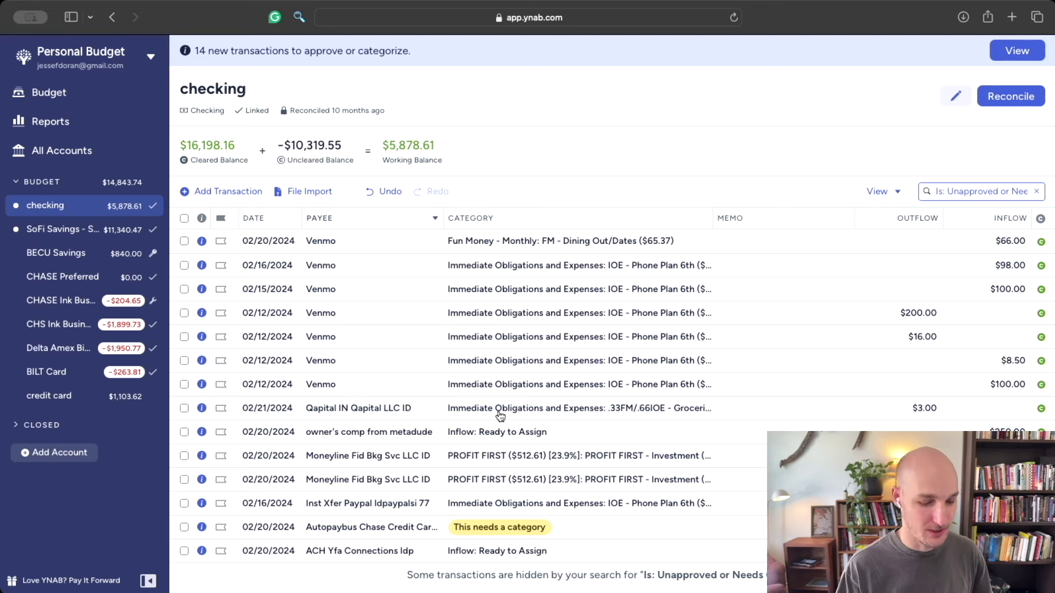
key("super+z")
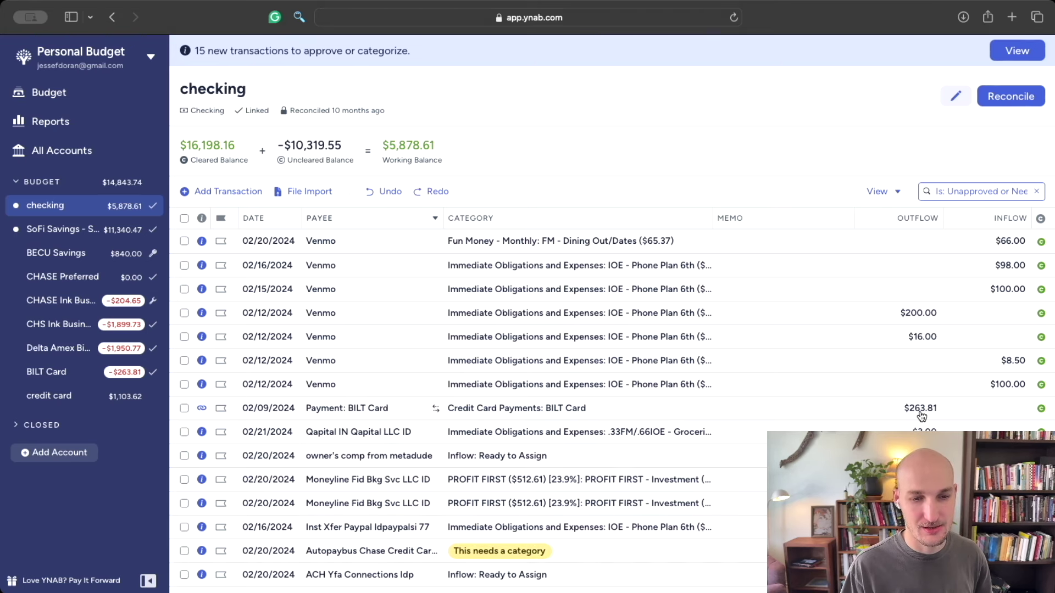
Step: Approve the 02/09/2024 payment to BILT Card in checking with the category Credit Card Payments: BILT Card
left_click(580, 408)
left_click(578, 406)
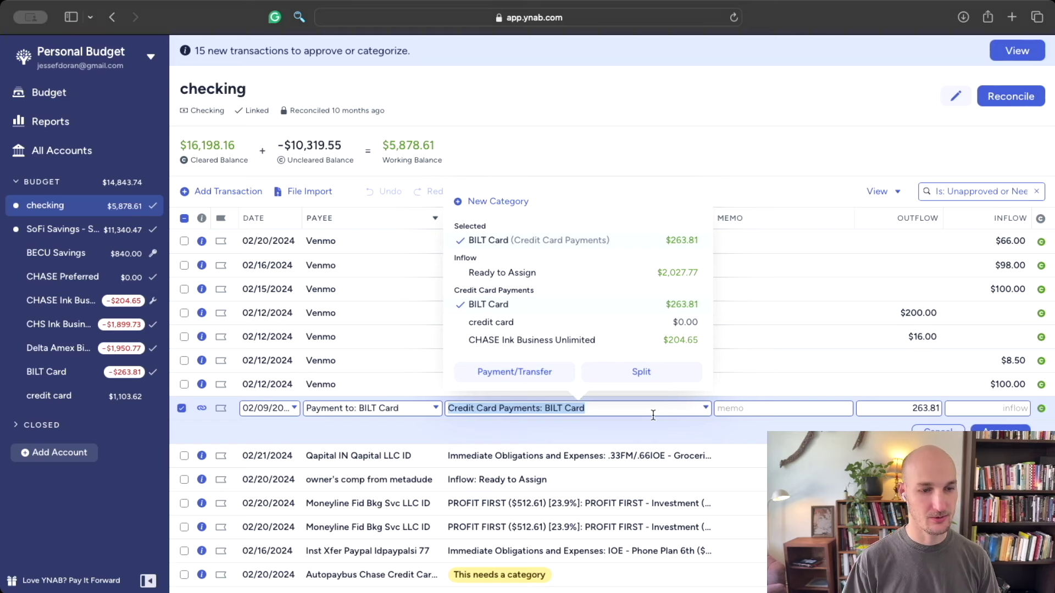
left_click(999, 429)
left_click(936, 341)
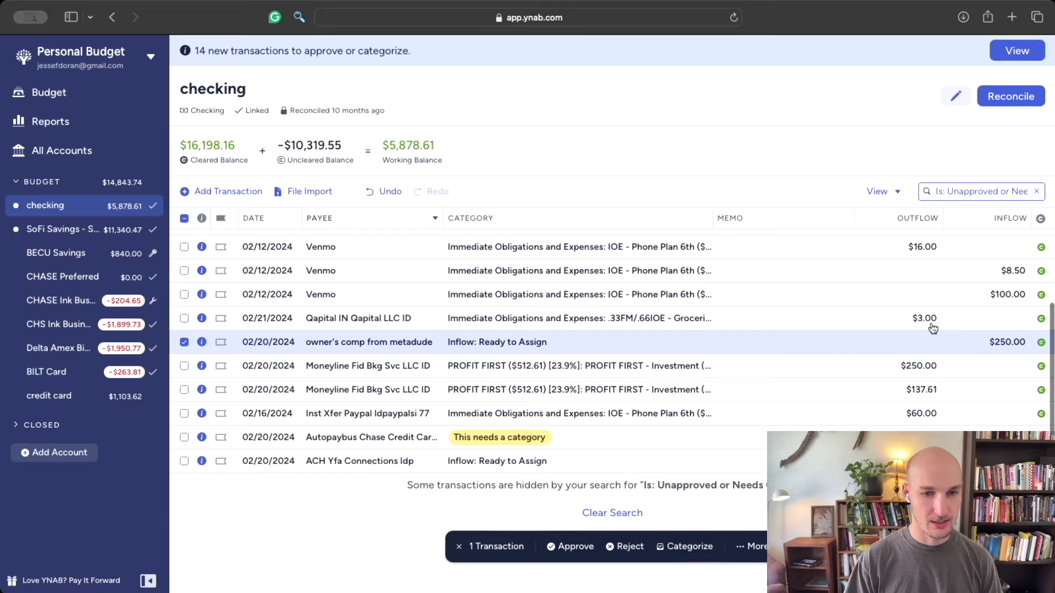
Step: Categorize the 02/12/2024 Venmo outflow of $200.00 as FM - Home Goods Stuff - SoFi ($40), add the memo "table" and approve it
scroll(945, 325, "up", 3)
scroll(770, 303, "down", 1)
left_click(650, 297)
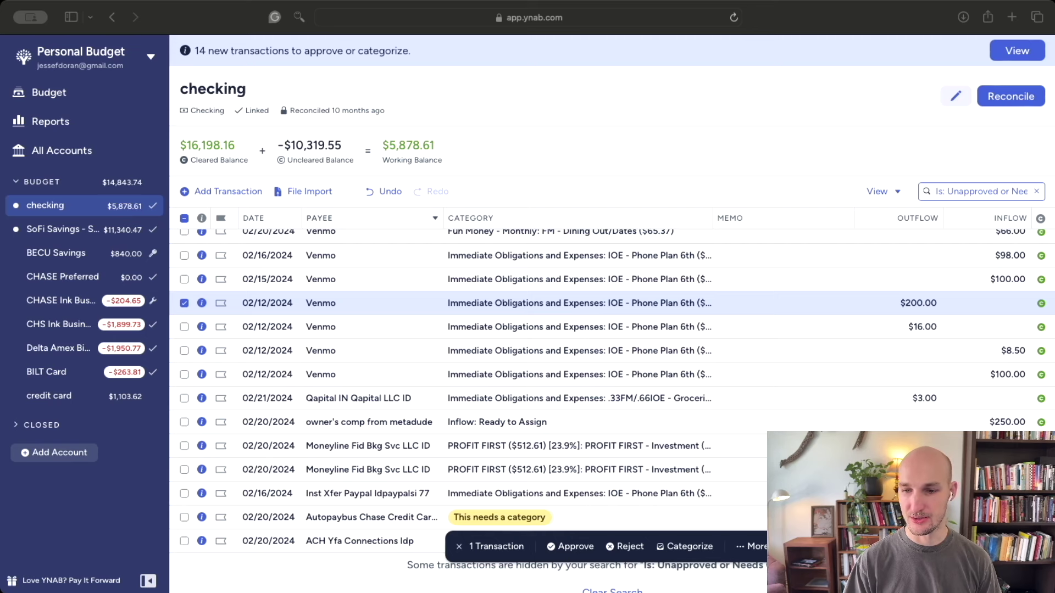
left_click(648, 303)
type("home")
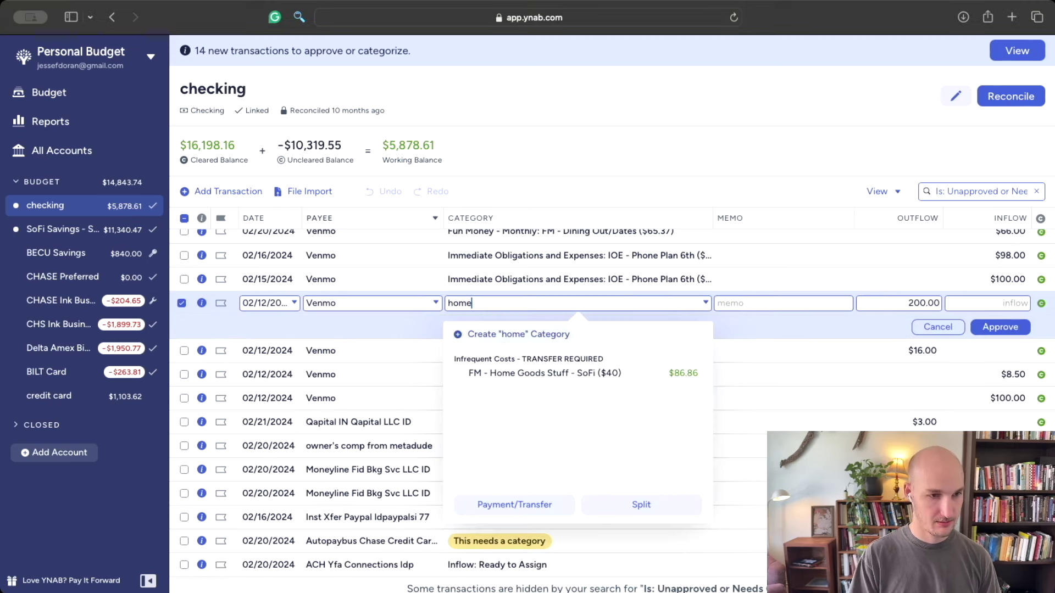
left_click(624, 373)
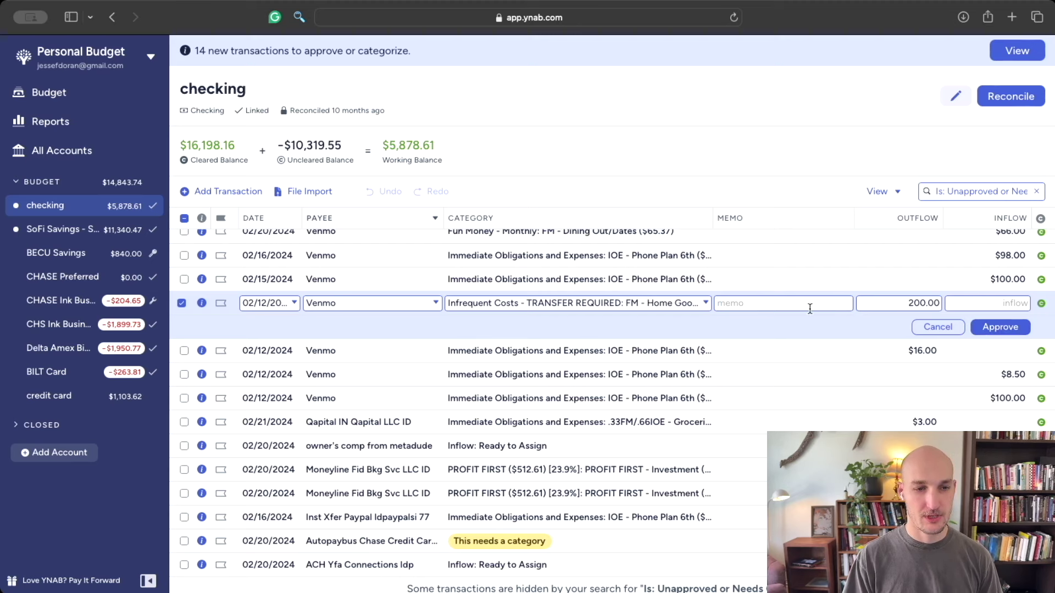
type("table")
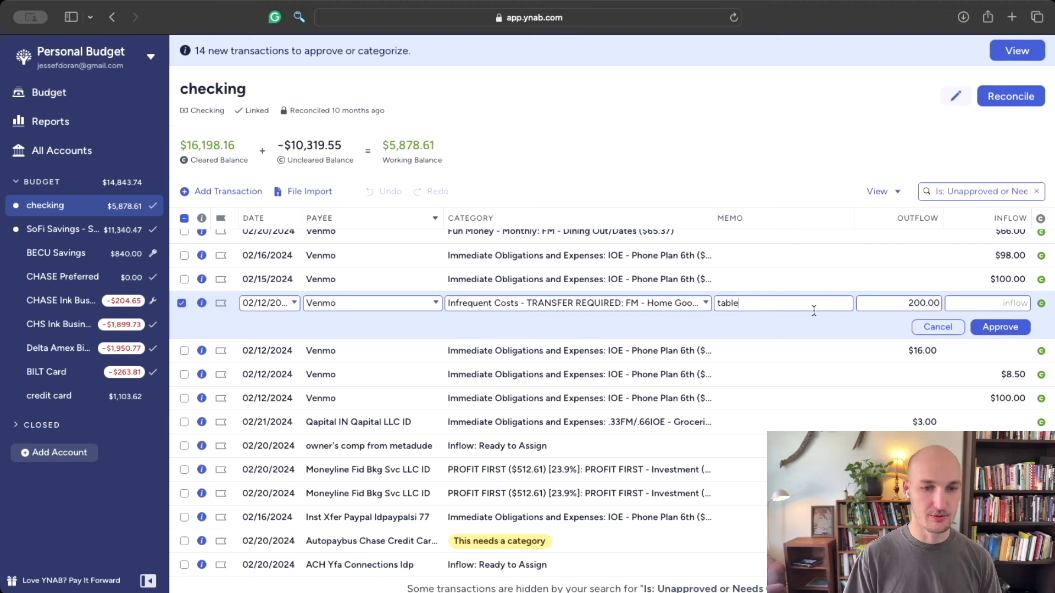
left_click(986, 328)
Step: Categorize the 02/15/2024 Venmo inflow of $100.00 as FM - Home Goods Stuff - SoFi ($40), add the memo "table" and approve it
left_click(664, 282)
left_click(664, 282)
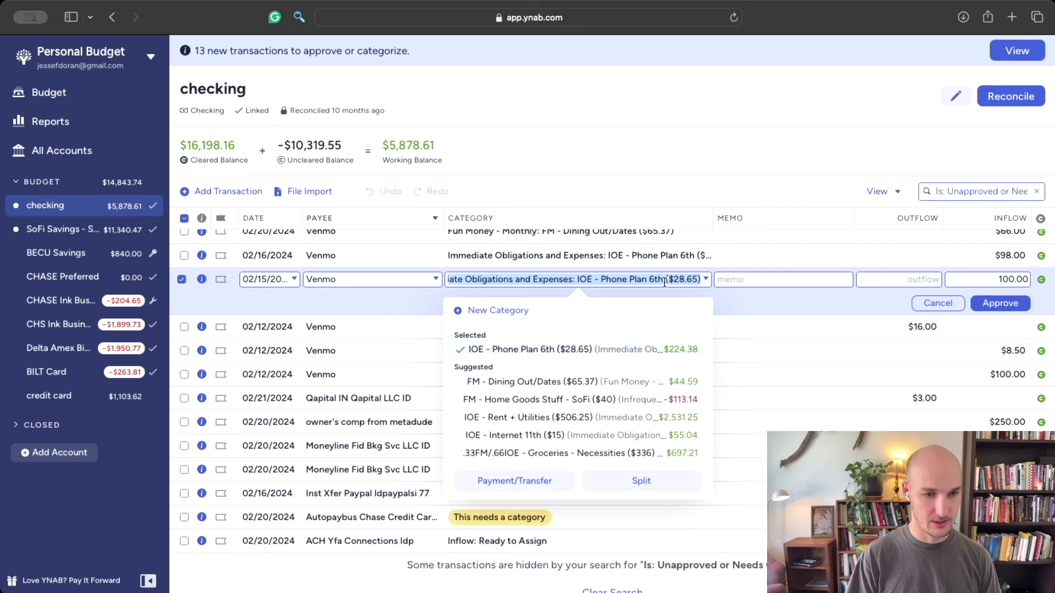
type("home")
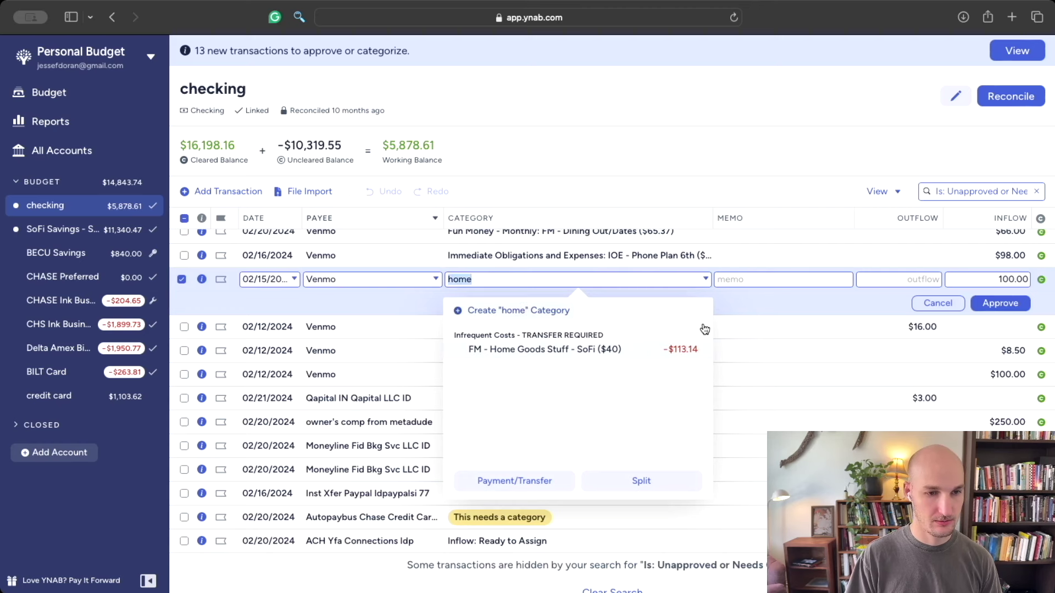
key("Tab")
type("table")
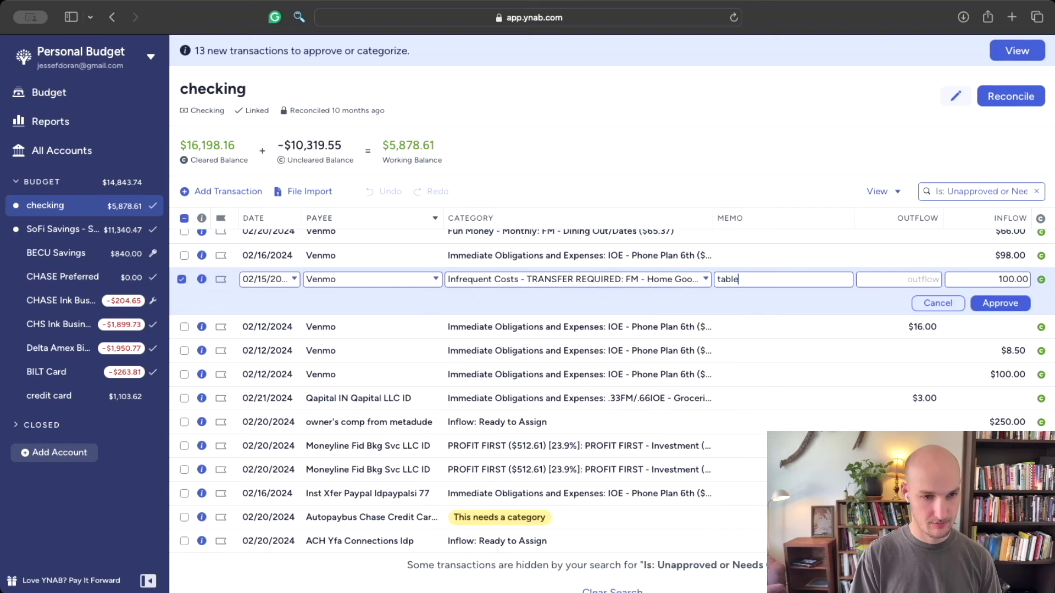
left_click(1001, 304)
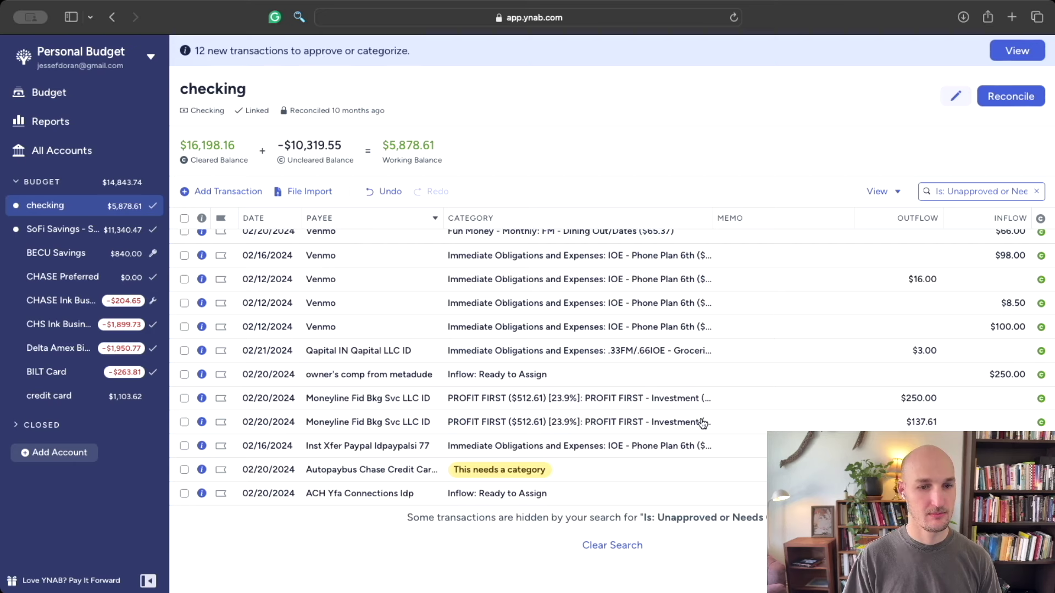
Step: Categorize the 02/12/2024 Venmo outflow of $16.00 as FM - Dining Out/Dates ($65.37) and approve it
scroll(703, 414, "down", 1)
scroll(653, 398, "up", 1)
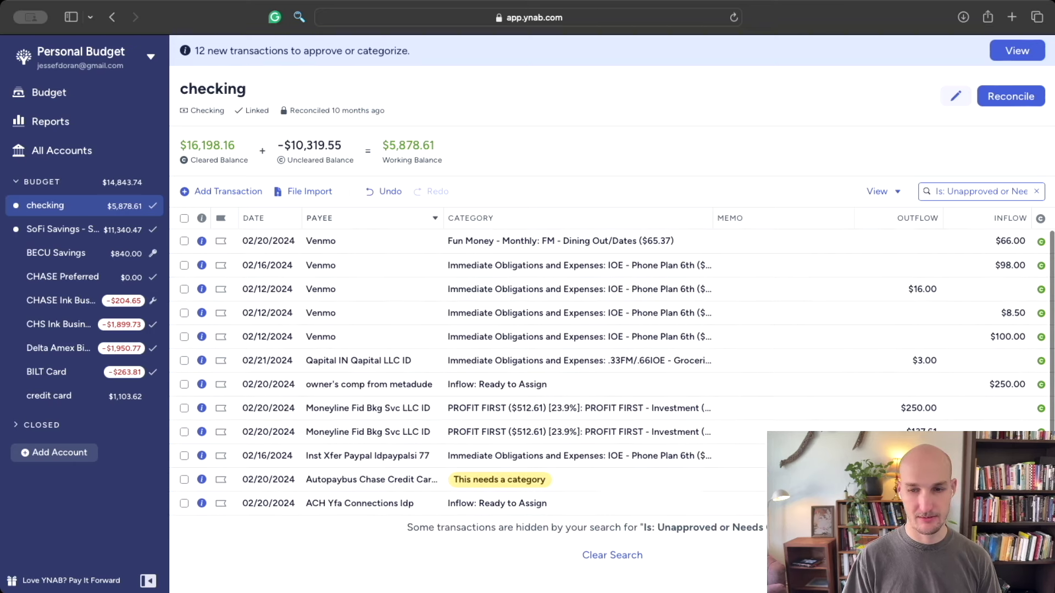
left_click(873, 289)
left_click(549, 289)
type("din")
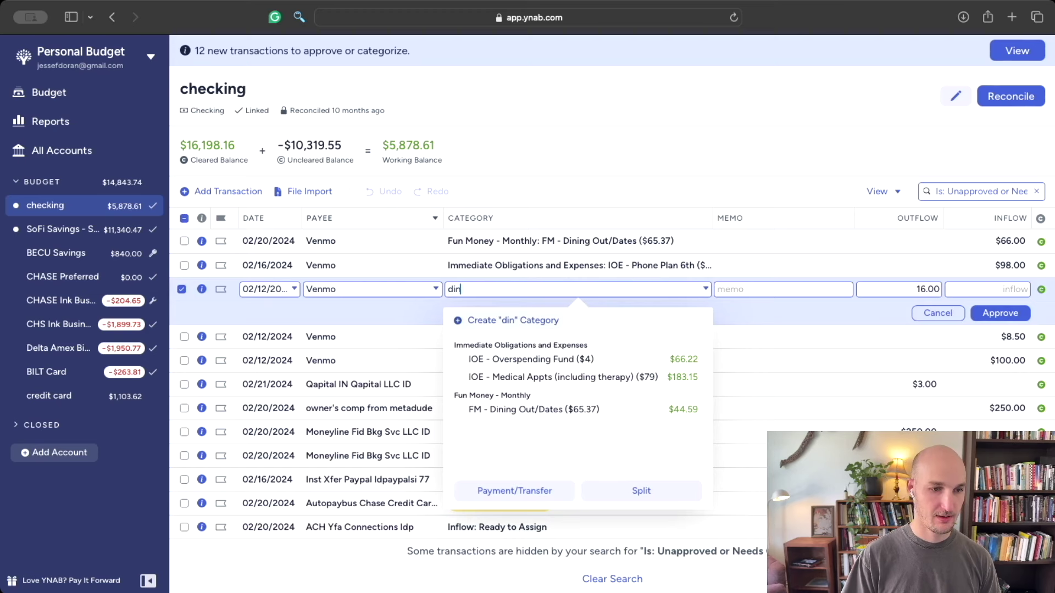
left_click(598, 409)
left_click(1000, 313)
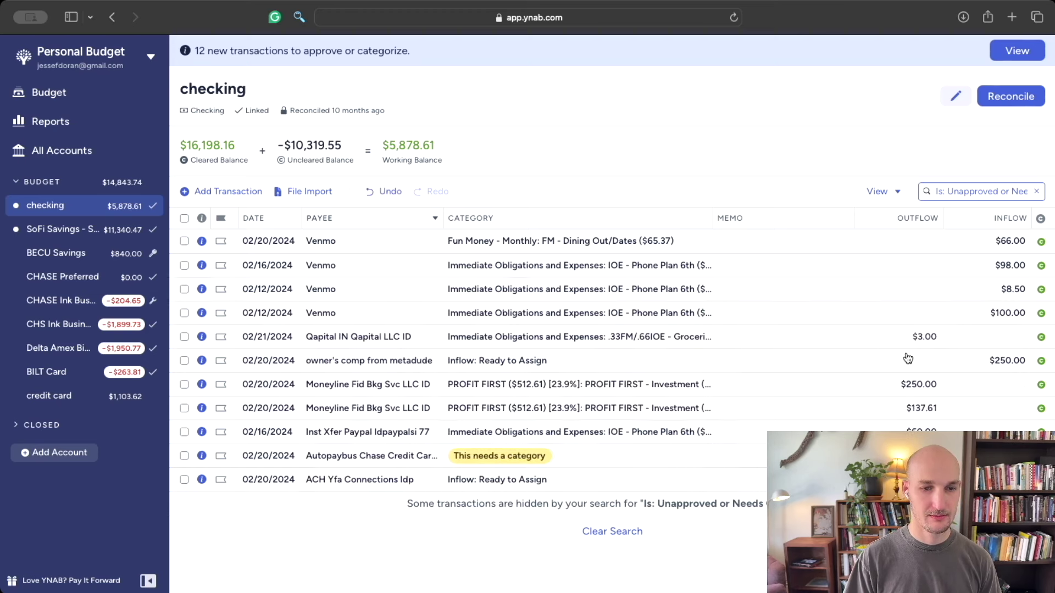
Step: Categorize the 02/12/2024 Venmo inflow of $8.50 as FM - Dining Out/Dates ($65.37) and approve it
left_click(625, 289)
type("din")
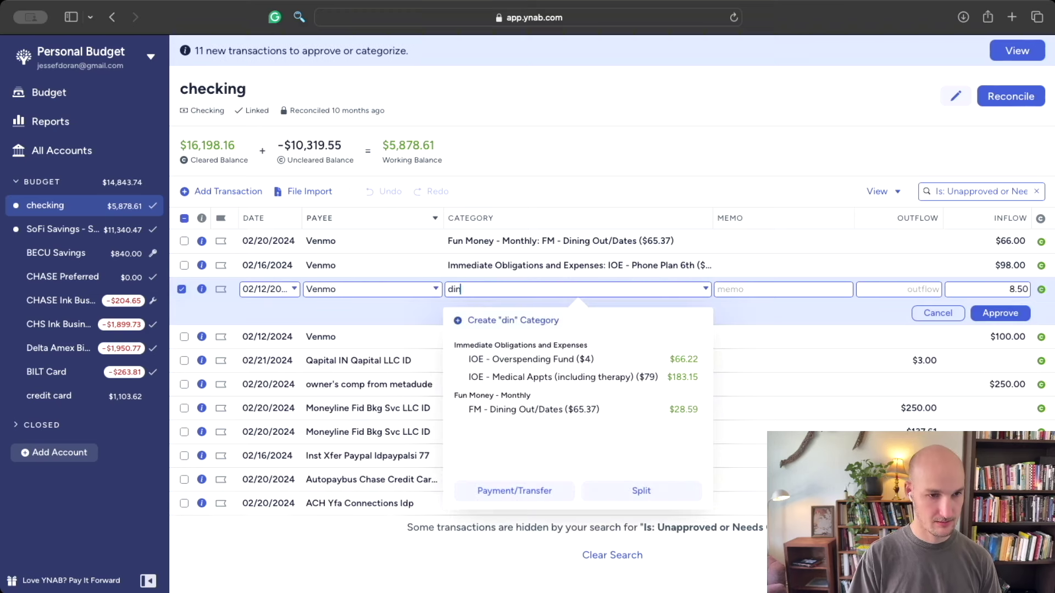
left_click(572, 411)
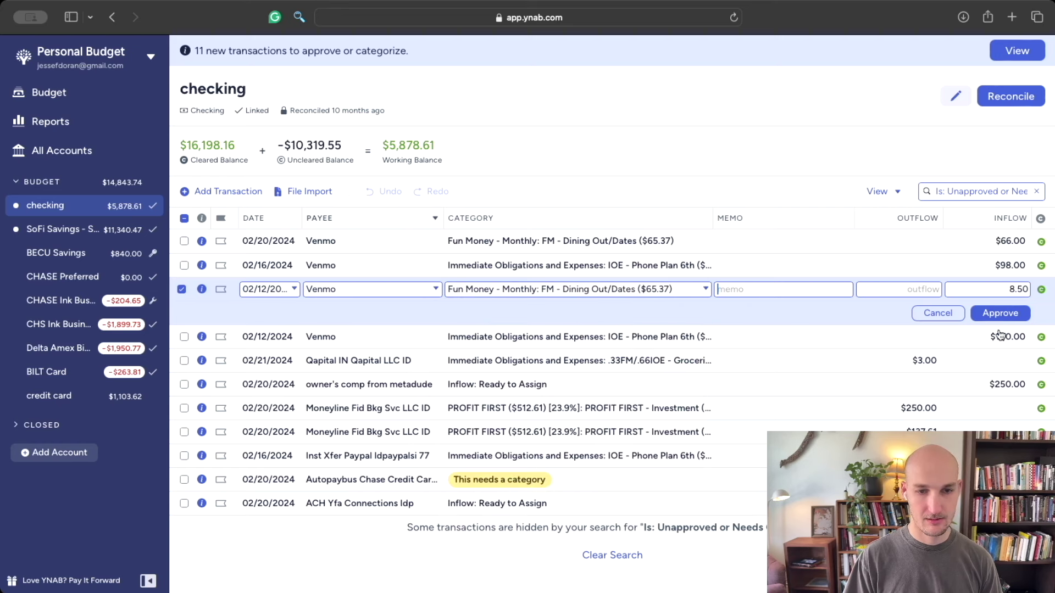
left_click(1000, 313)
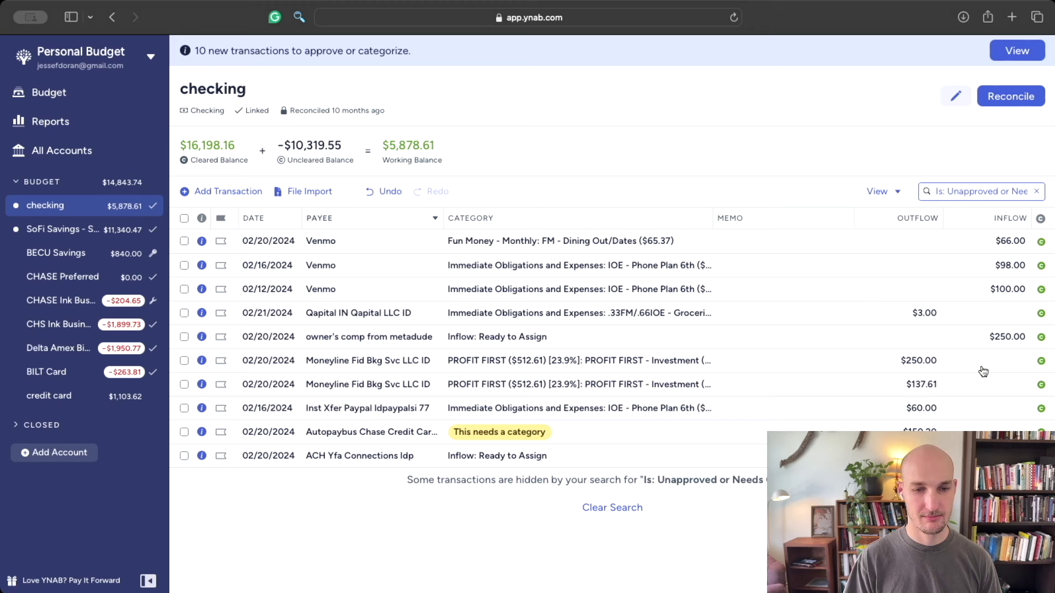
Step: Approve the 02/21/2024 Qapital IN Qapital LLC ID transaction under the Groceries - Necessities category
left_click(613, 311)
left_click(614, 311)
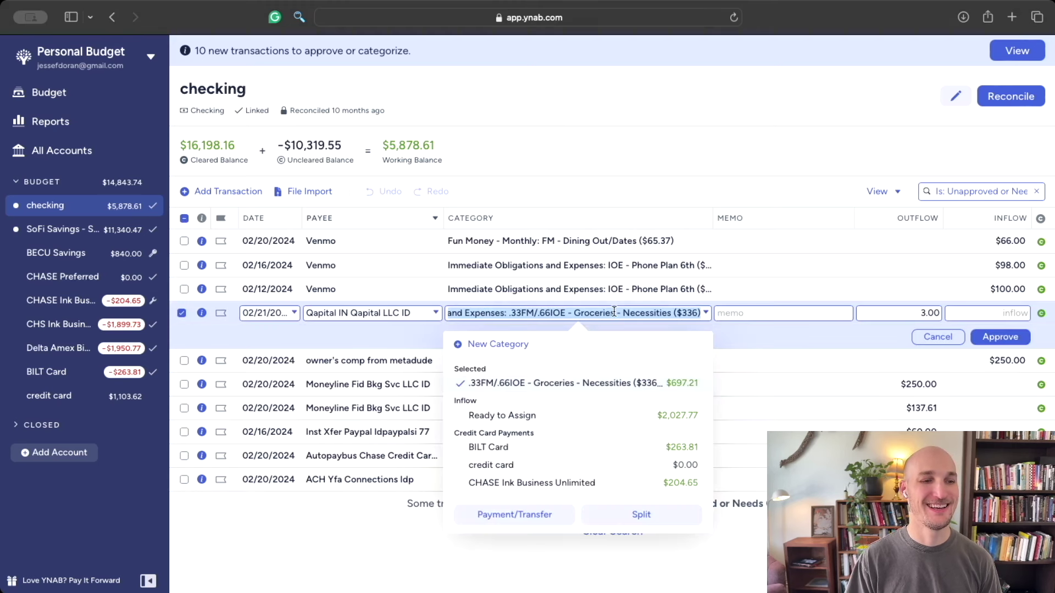
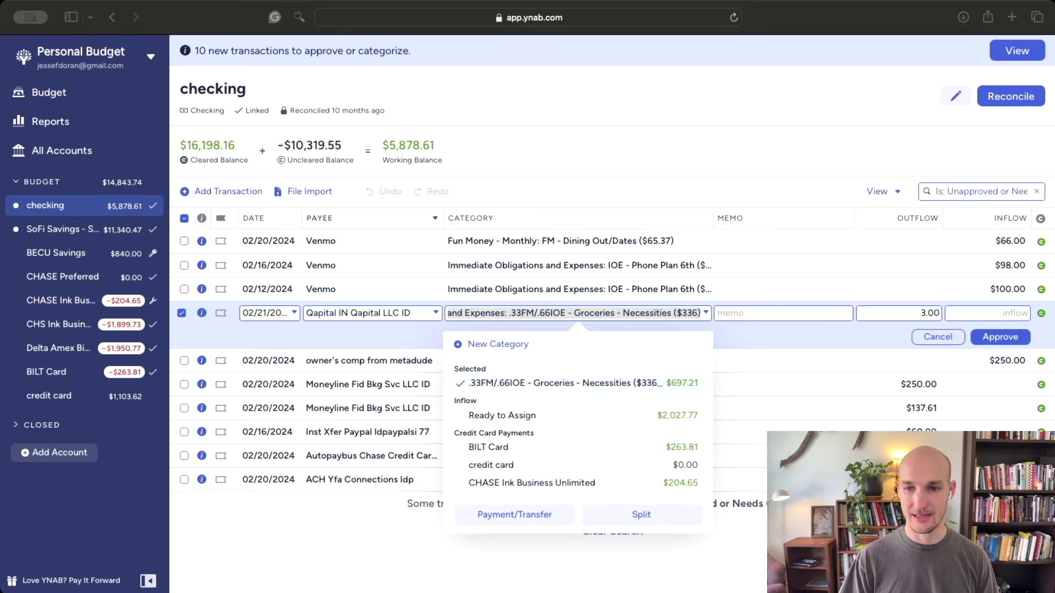
left_click(809, 140)
key("Return")
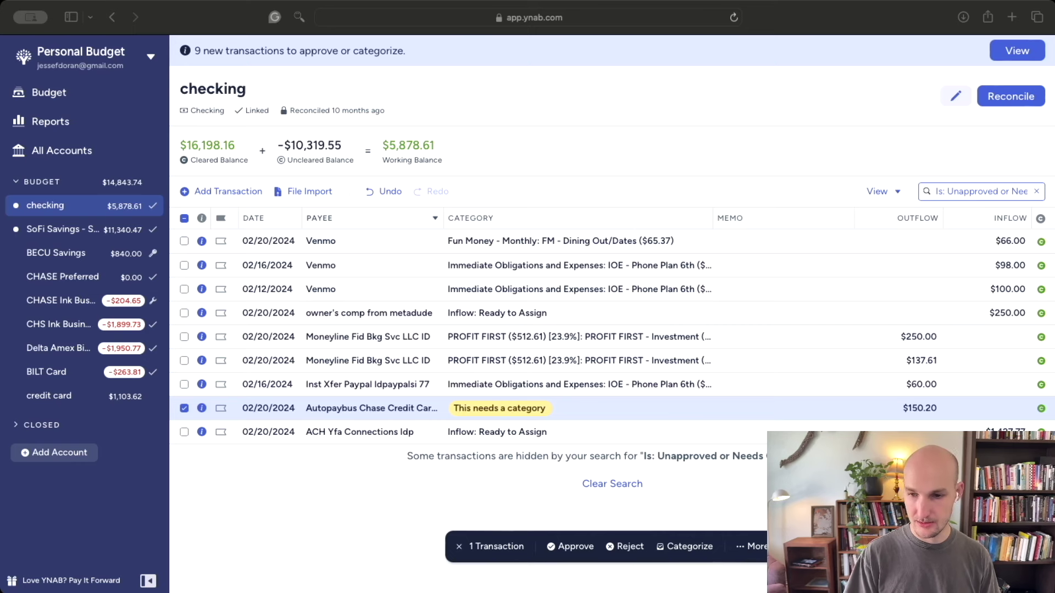
Step: Check the CHASE Ink Business Unlimited account, set the 02/20/2024 Autopaybus Chase outflow of $150.20 in checking as a payment to that card, and approve it
left_click(82, 301)
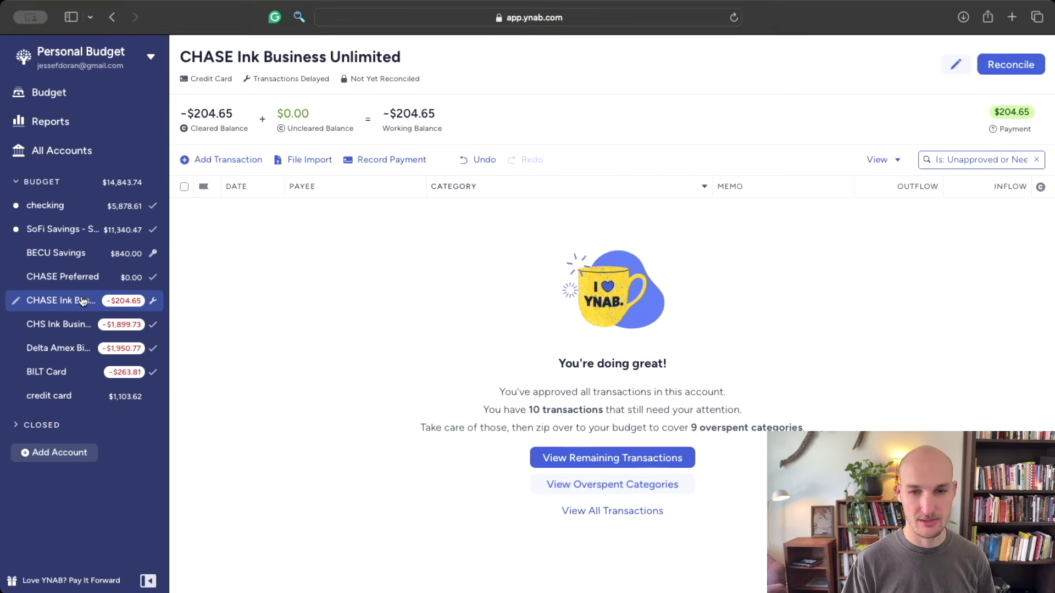
left_click(61, 206)
left_click(508, 408)
left_click(507, 408)
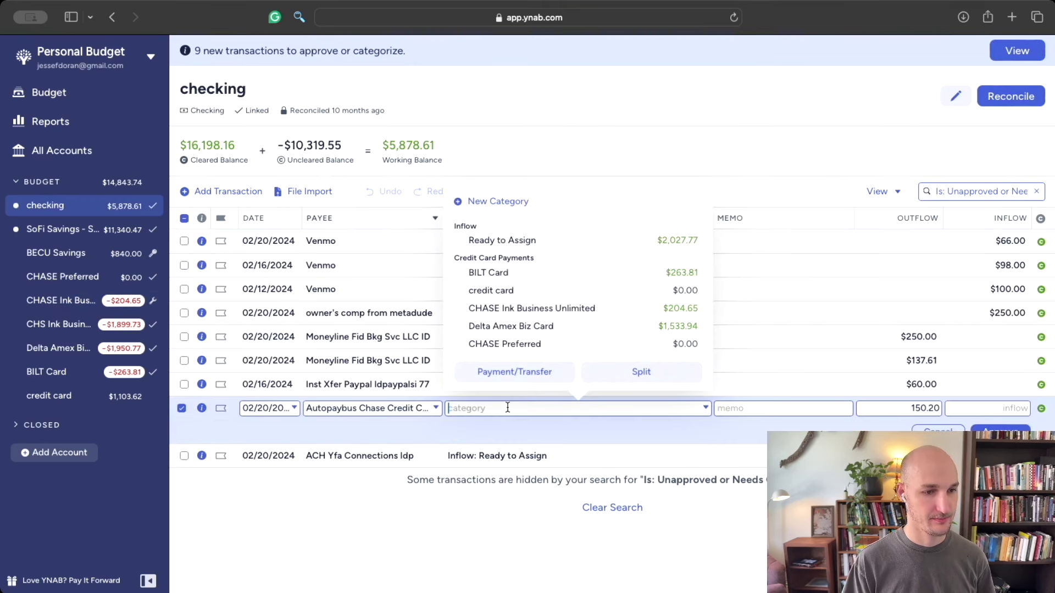
left_click(390, 408)
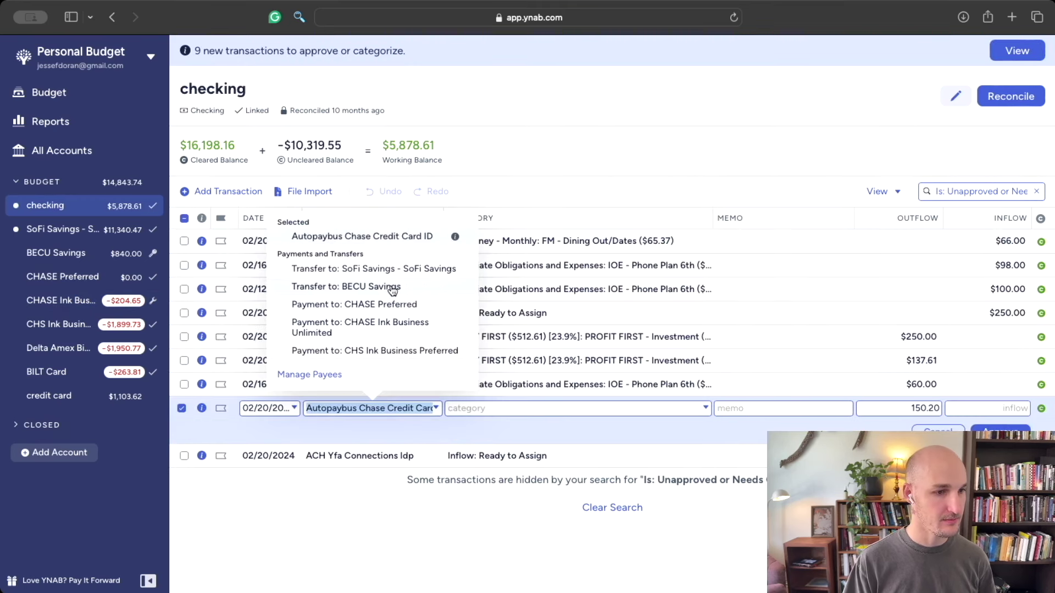
left_click(431, 326)
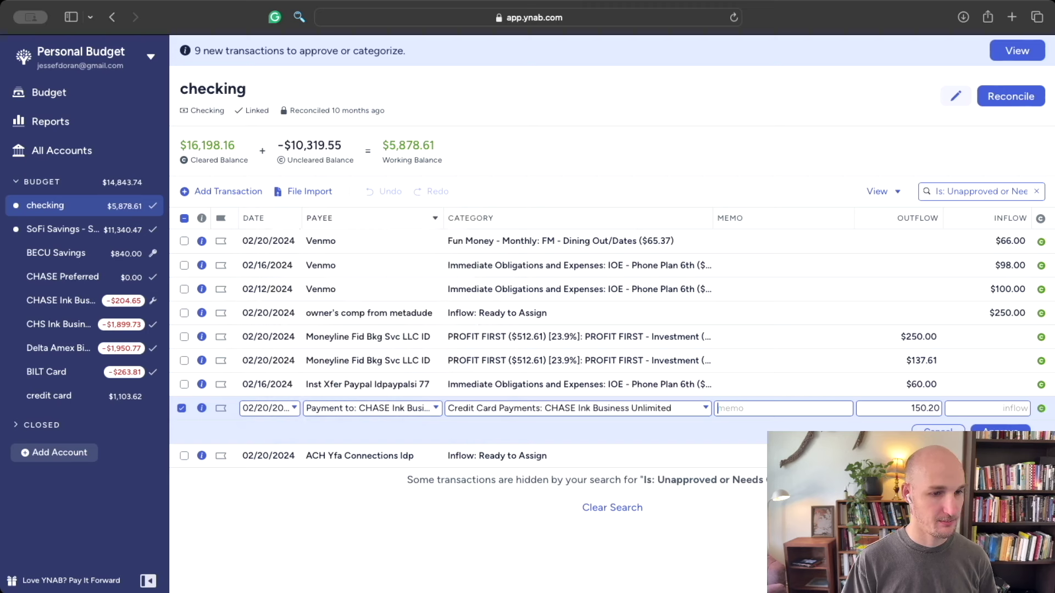
left_click(1000, 433)
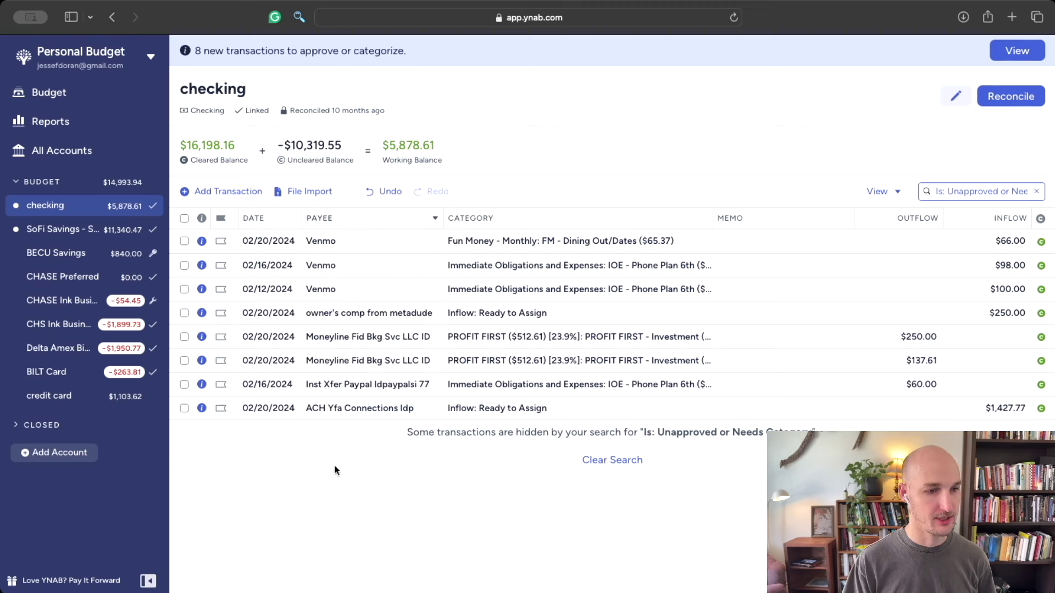
Step: Recategorize the 02/16/2024 Inst Xfer Paypal outflow of $60.00 as METADUDE OPEX under Fun Money - Monthly
left_click(483, 343)
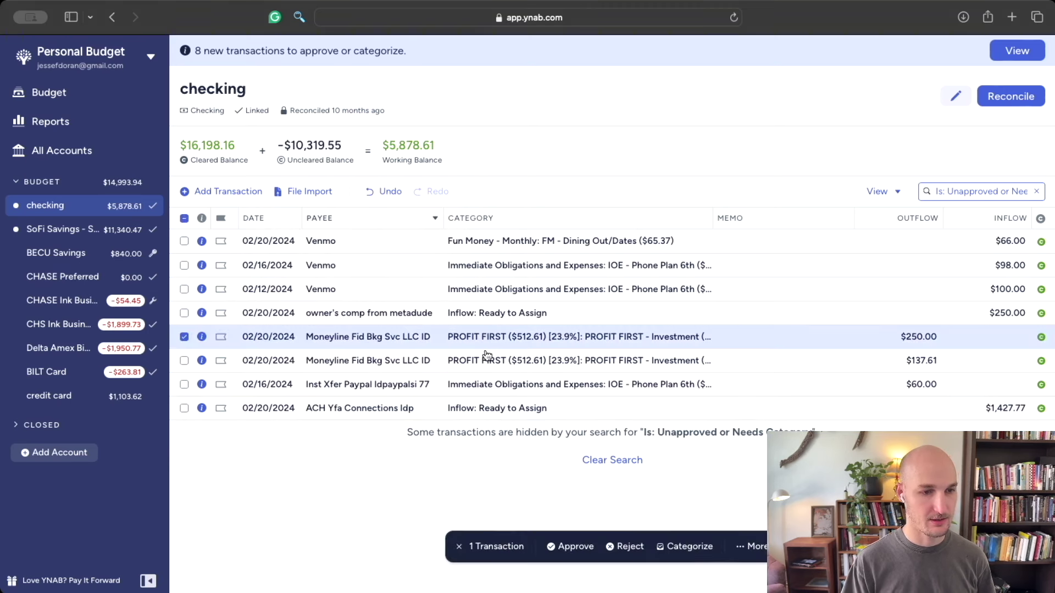
left_click(486, 354)
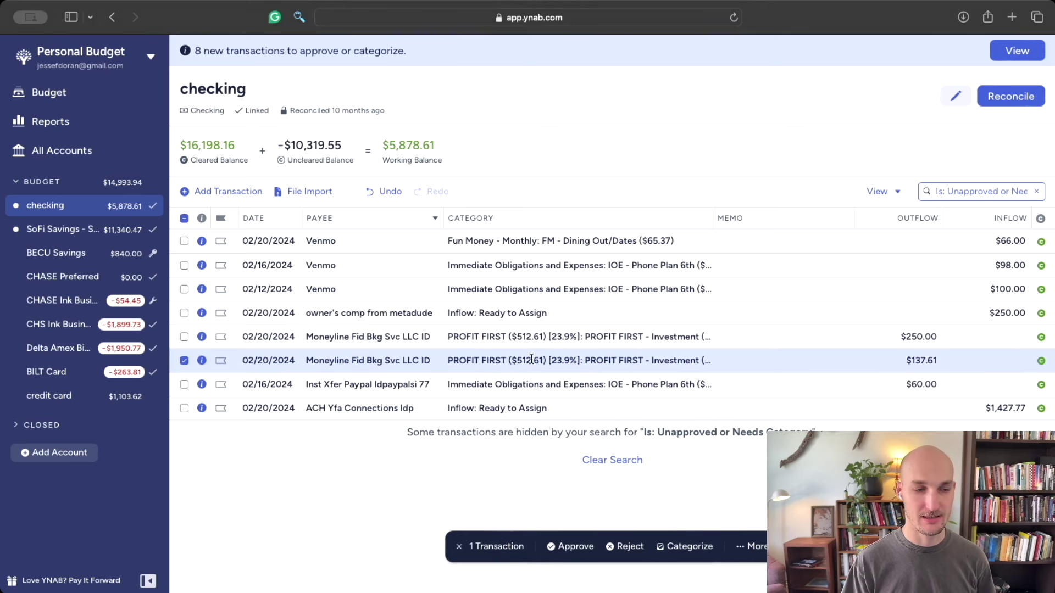
left_click(527, 384)
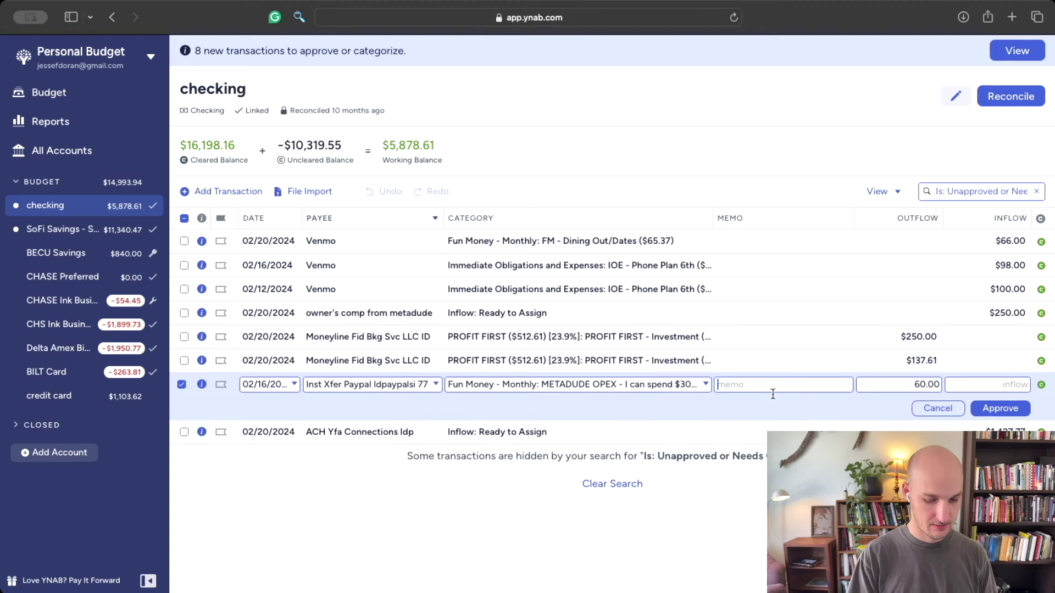
Step: Add the memo "short form editor" to the 60.00 PayPal outflow and approve the transaction
type("short form")
type("editor")
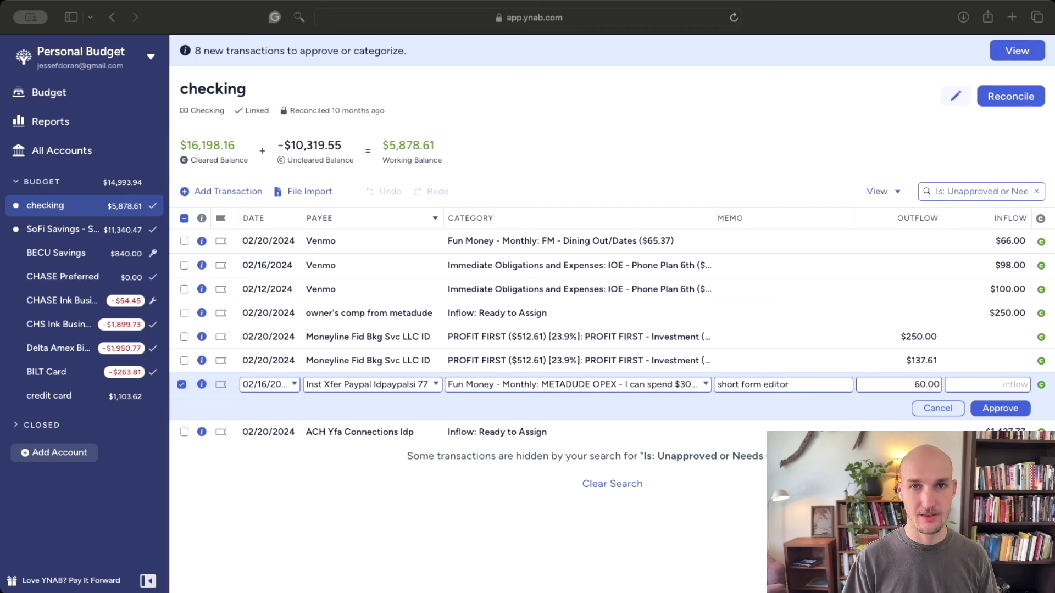
left_click(992, 409)
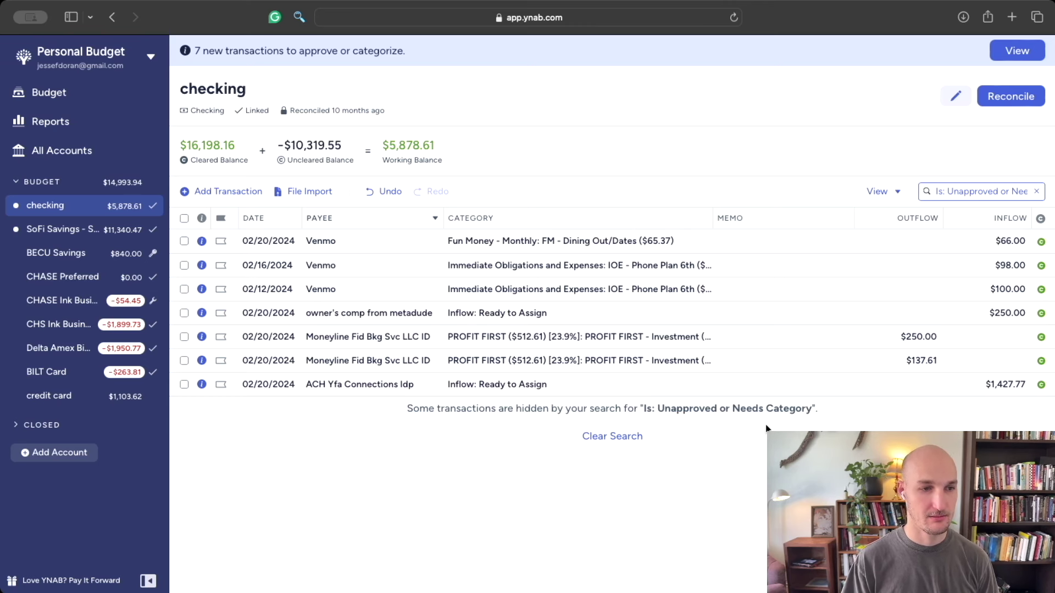
Step: Split the 66.00 Venmo inflow between the IOE - Cat Maintenance and .33FM/.66IOE - Groceries - Necessities categories
left_click(560, 240)
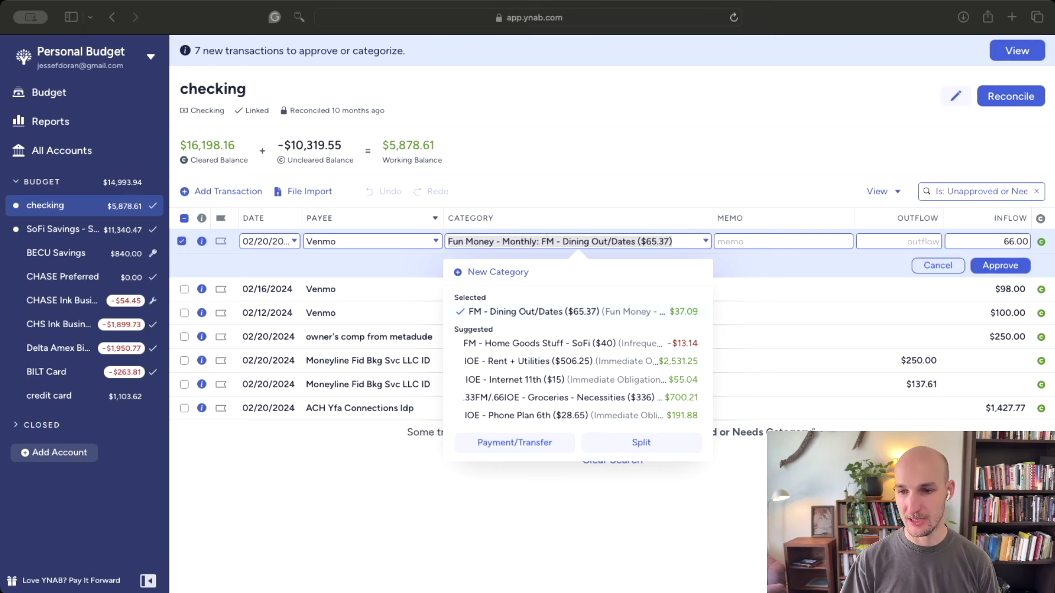
left_click(641, 442)
type("cat")
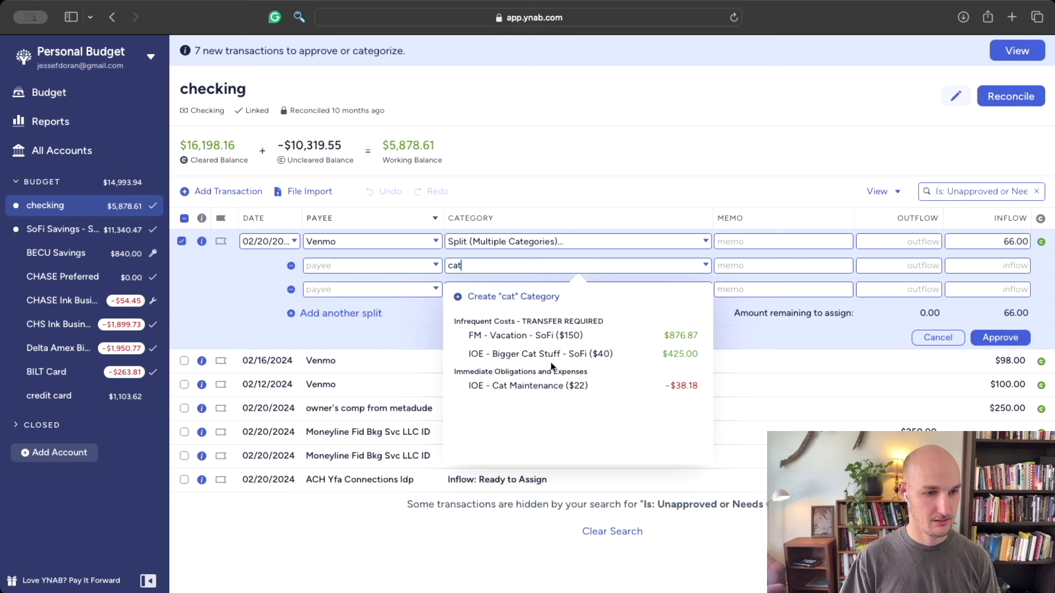
left_click(557, 388)
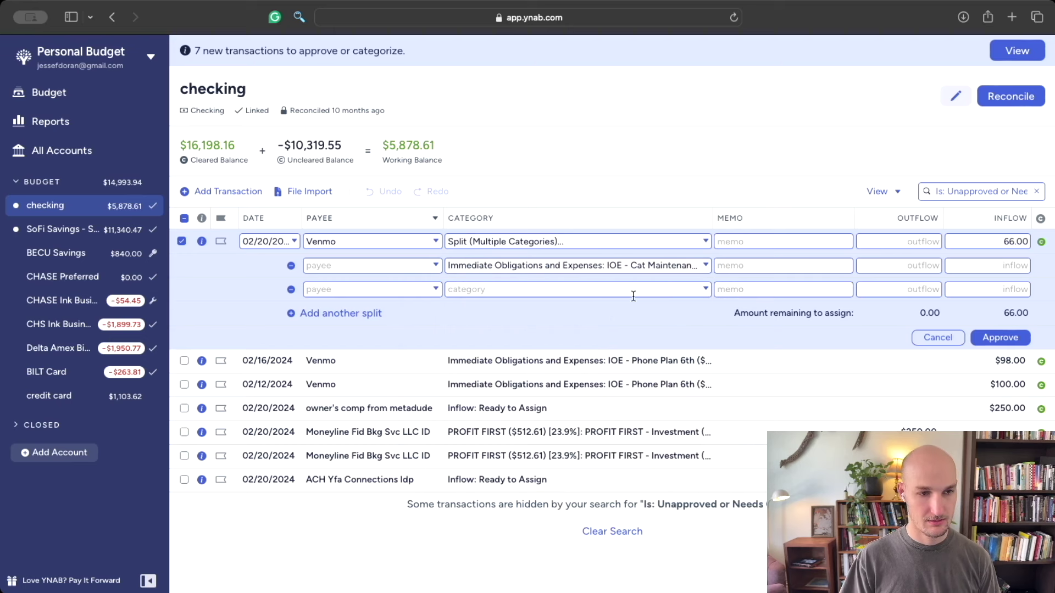
left_click(633, 293)
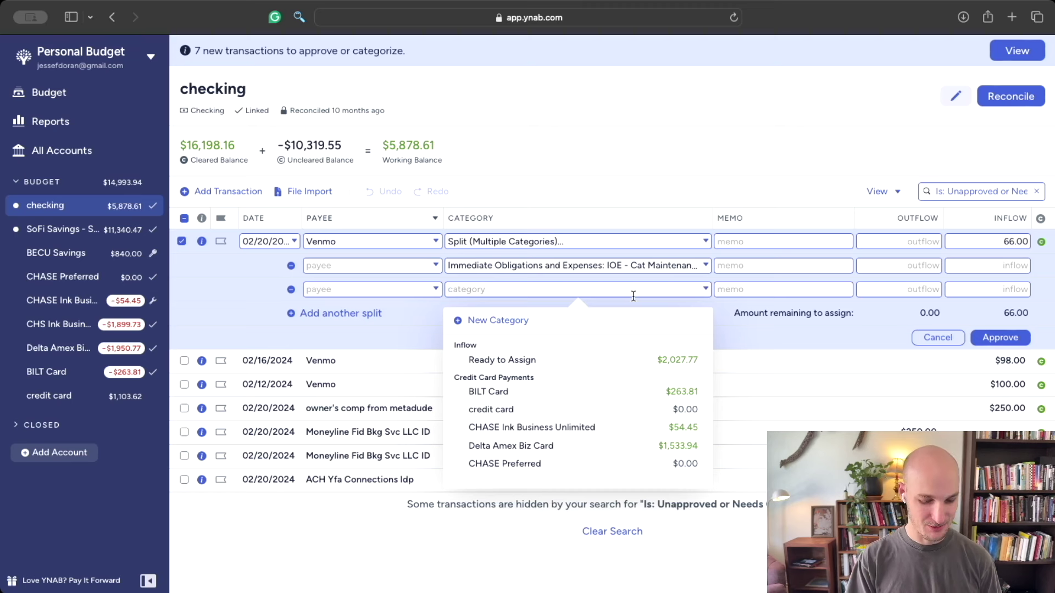
type("gro")
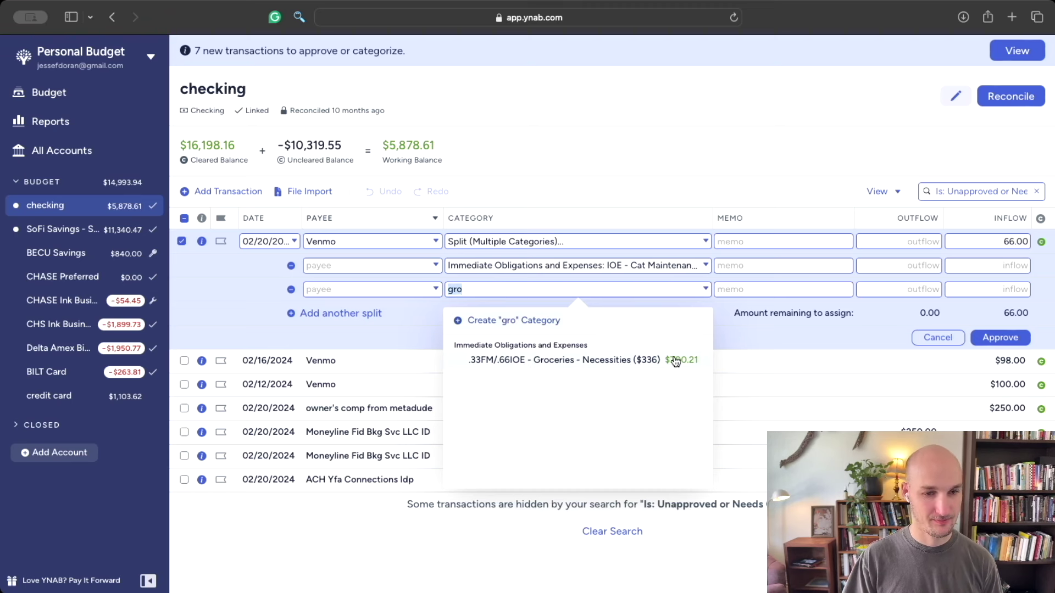
left_click(677, 360)
Step: Allocate 25 of the inflow to Groceries and 41 to Cat Maintenance, and approve the split Venmo transaction
left_click(1001, 285)
type("25")
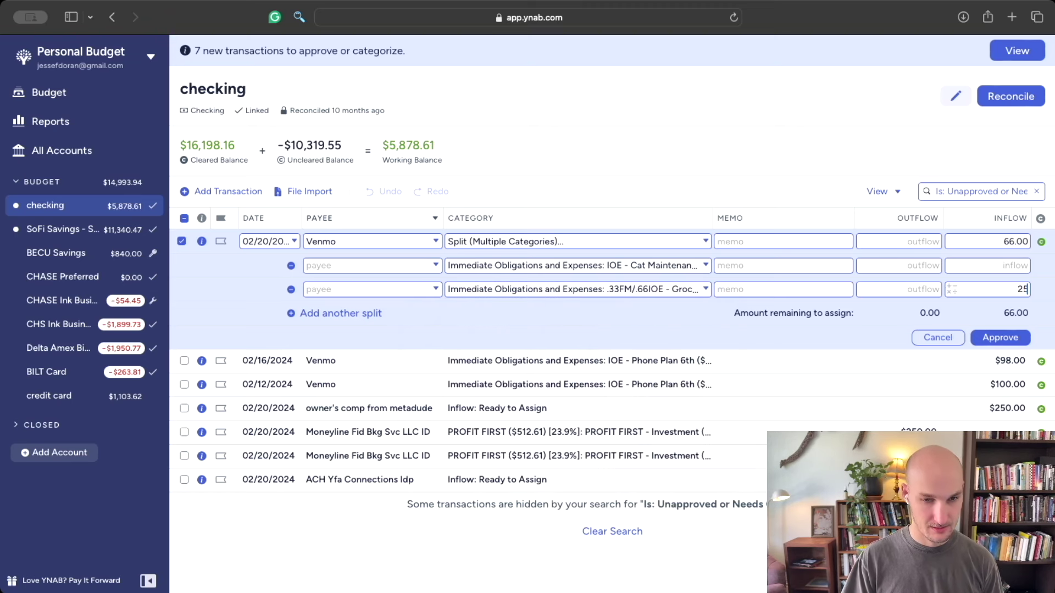
left_click(1011, 265)
type("4")
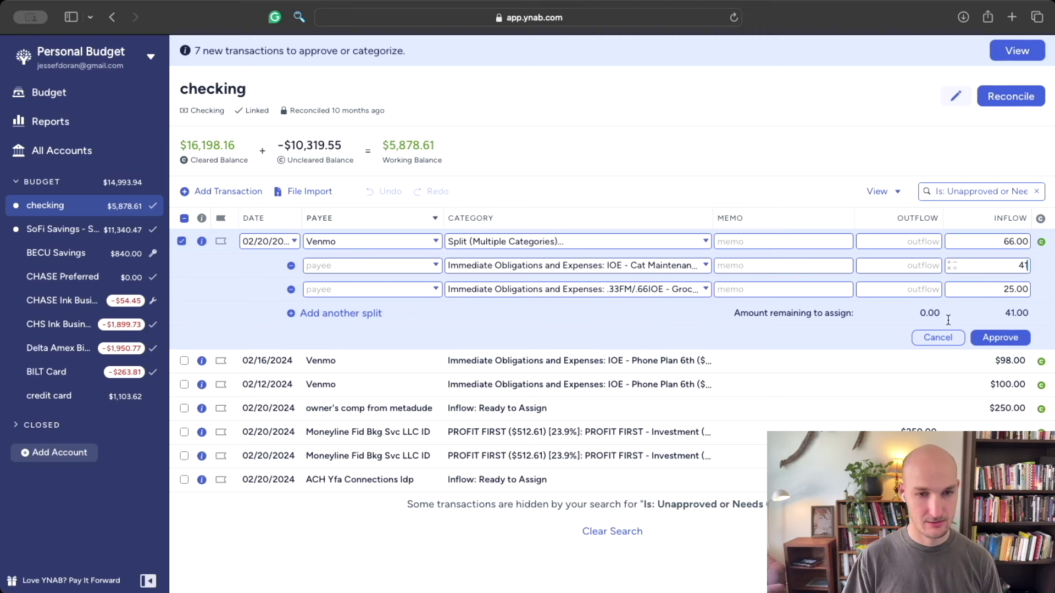
type("1")
left_click(996, 340)
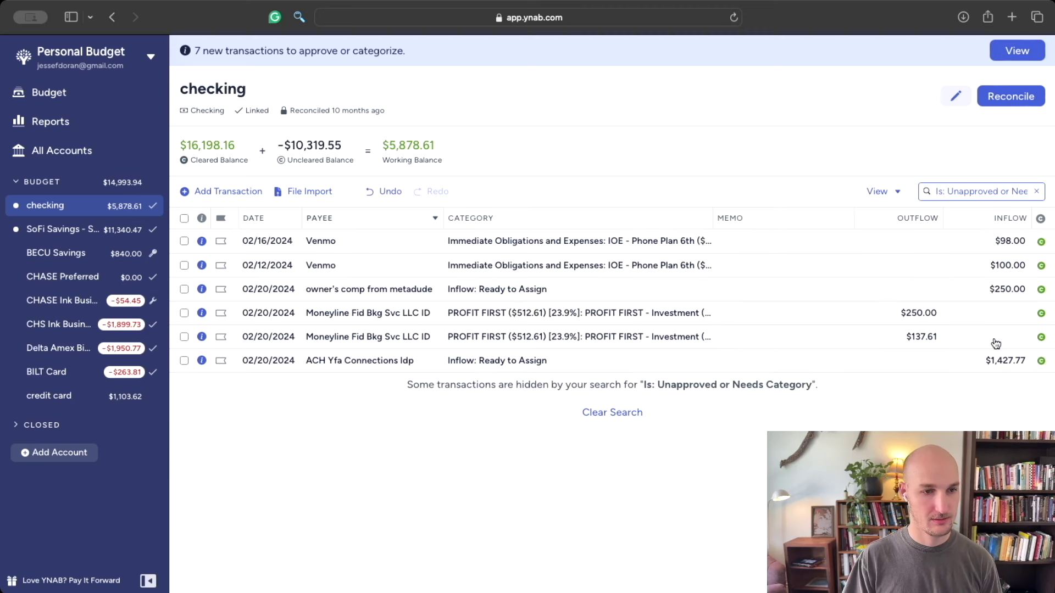
Step: Split the 02/16/2024 Venmo inflow, with 70 on the first line and 5 on a third line categorized IOE - Auto Gas
left_click(604, 242)
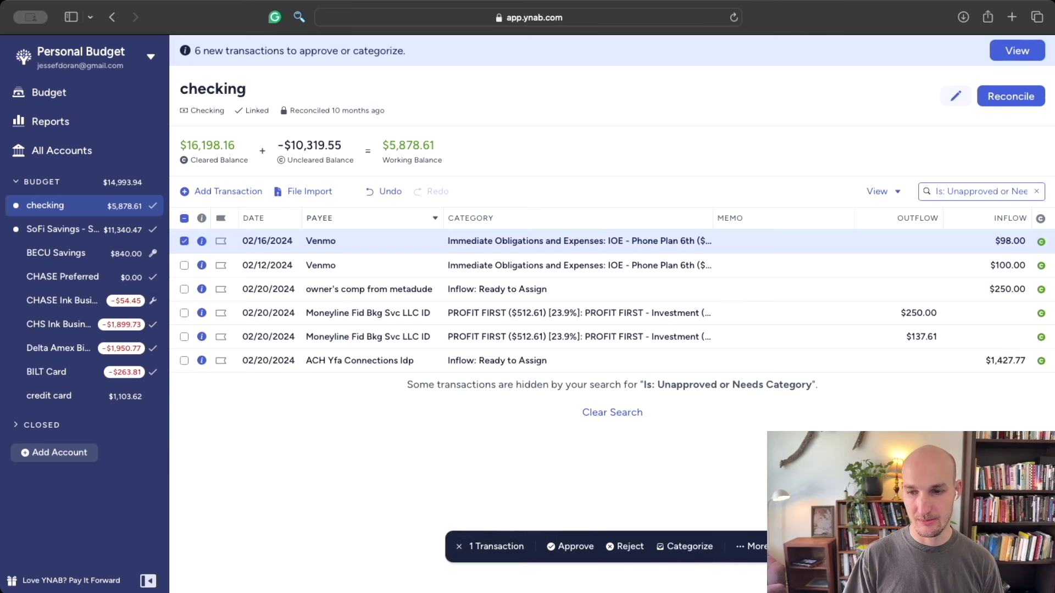
left_click(604, 242)
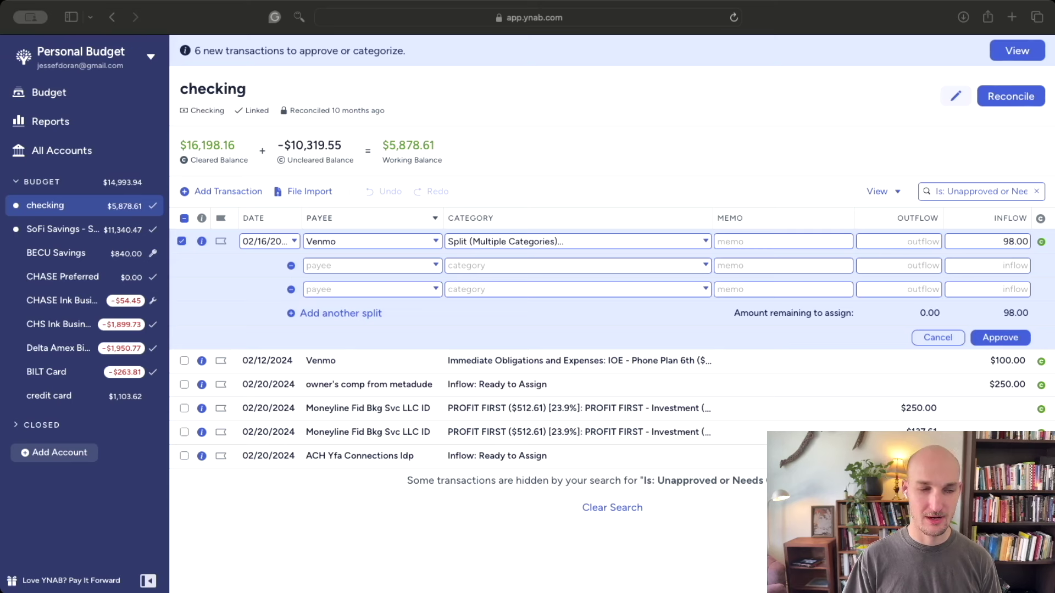
left_click(936, 323)
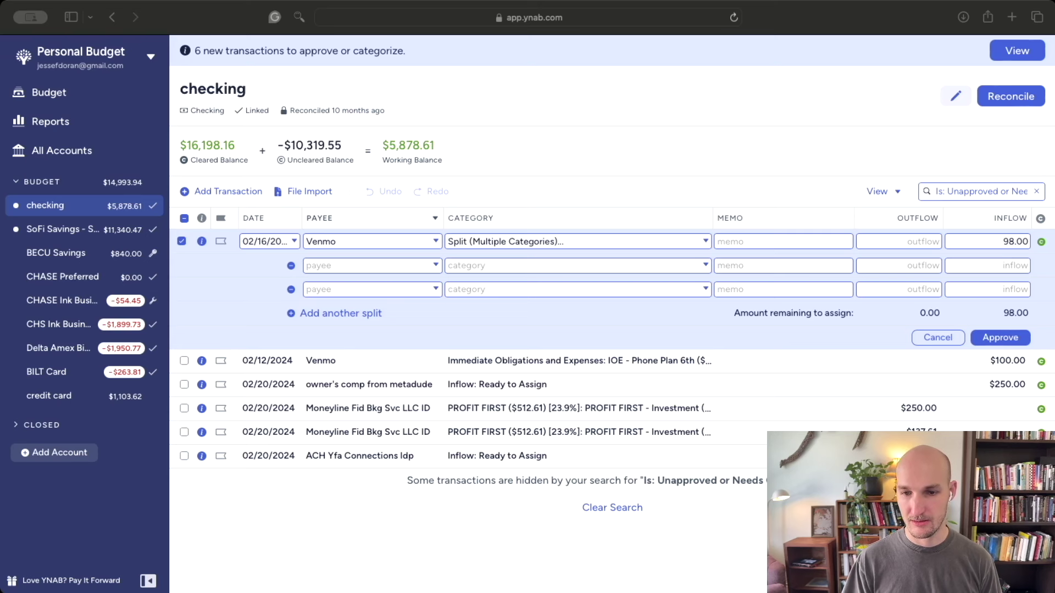
left_click(983, 265)
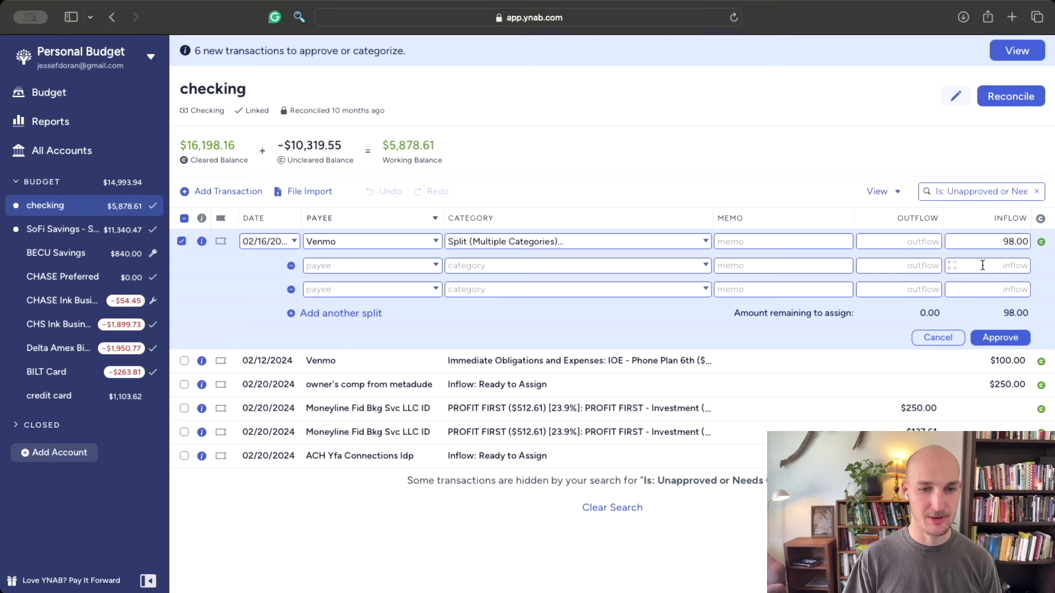
type("70")
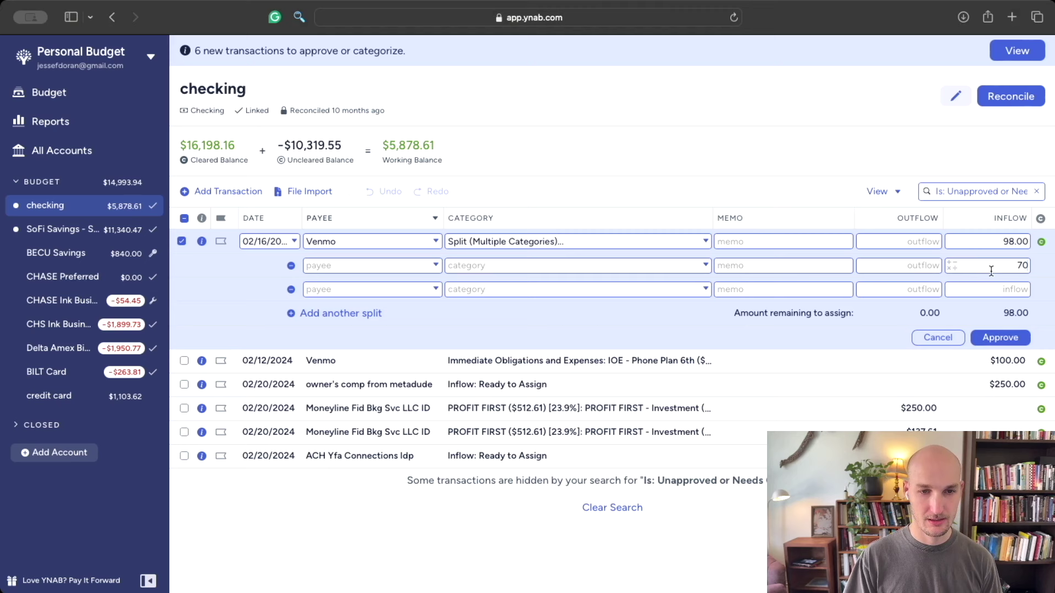
left_click(992, 290)
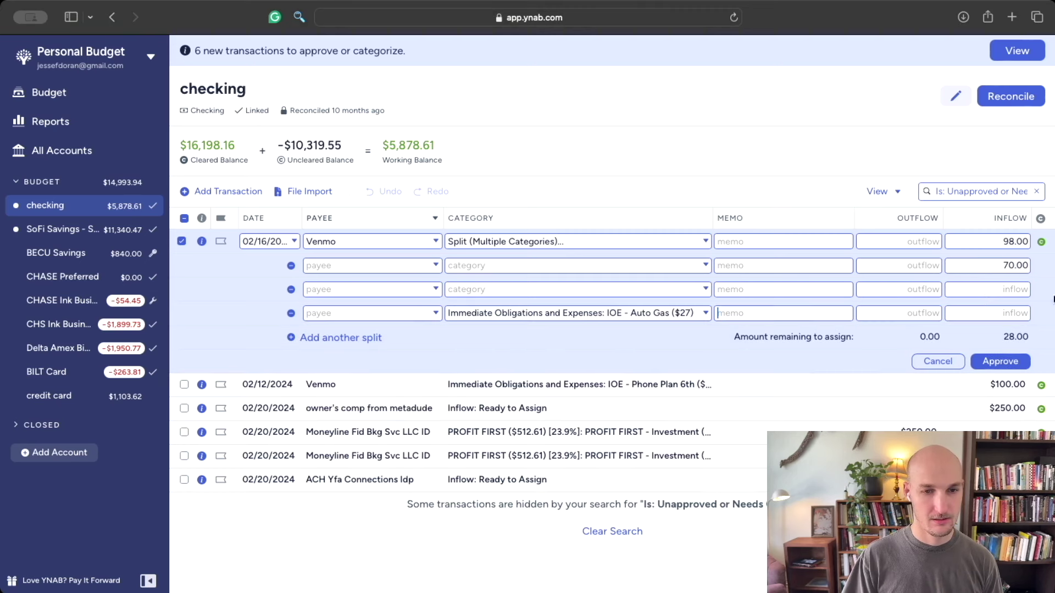
type("5")
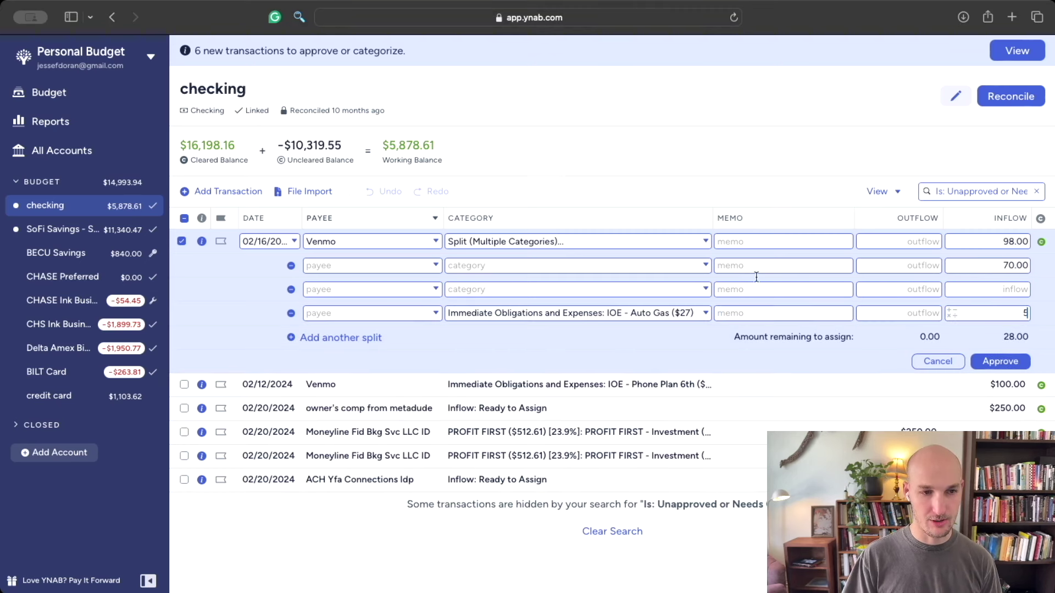
Step: Categorize the second split line as FM - Dining Out/Dates with an inflow of 23
left_click(681, 289)
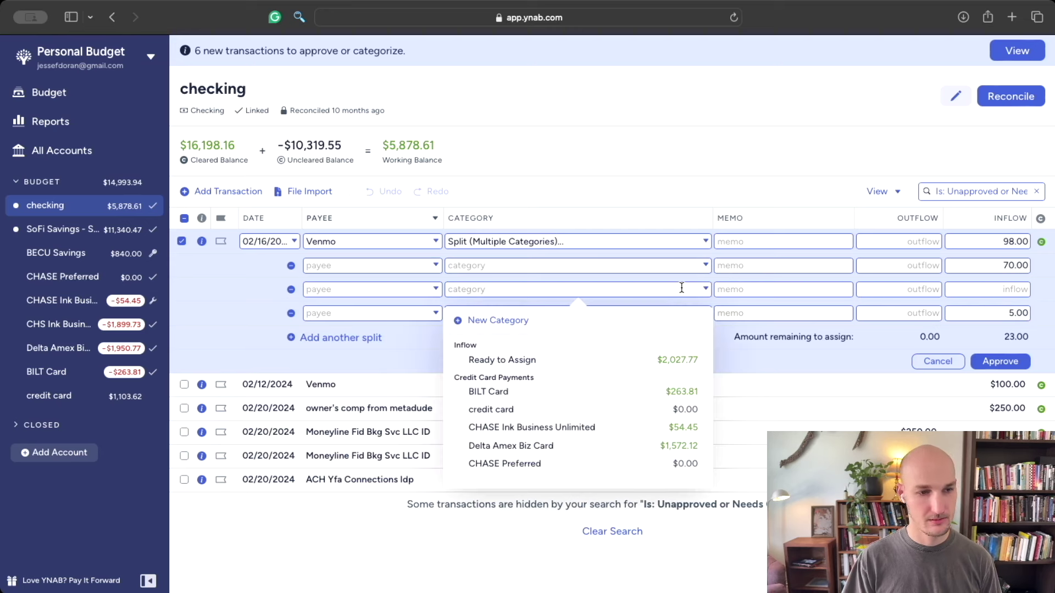
type("din")
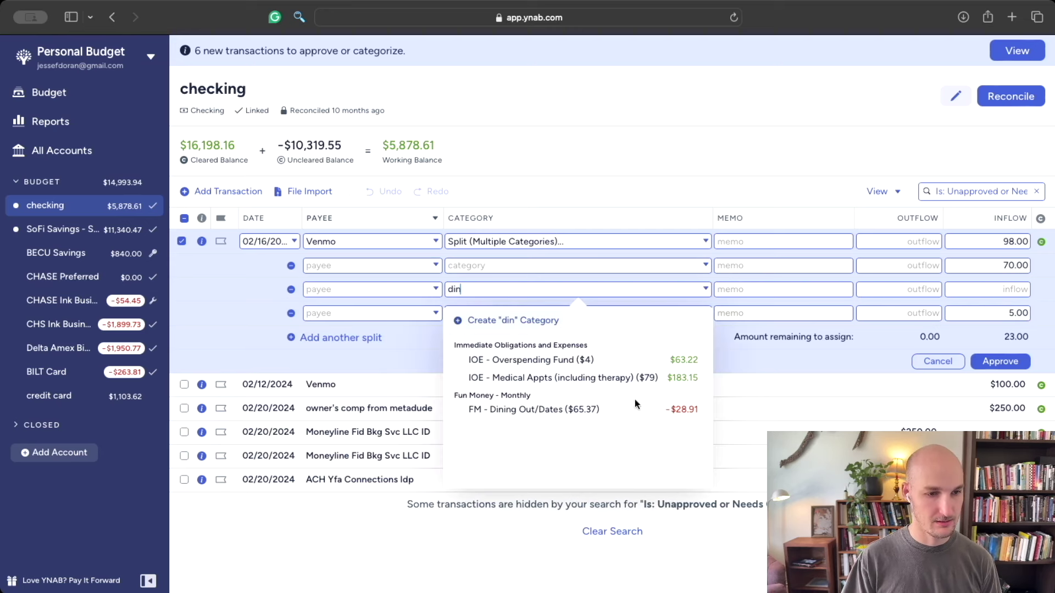
left_click(604, 409)
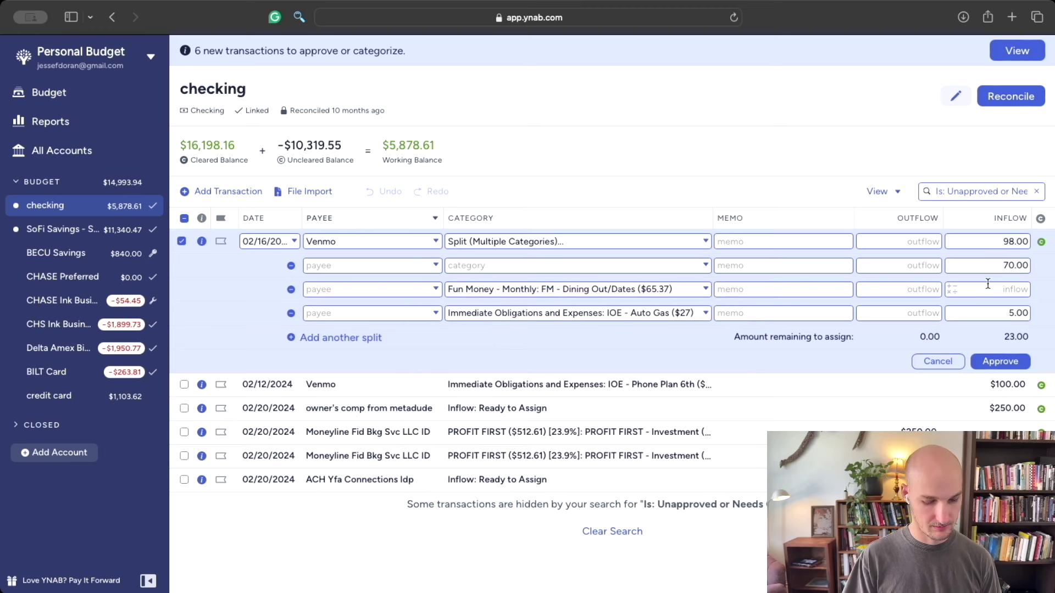
type("23")
Step: Search for a "banya" category for the 70.00 split line and look through the existing categories
left_click(995, 268)
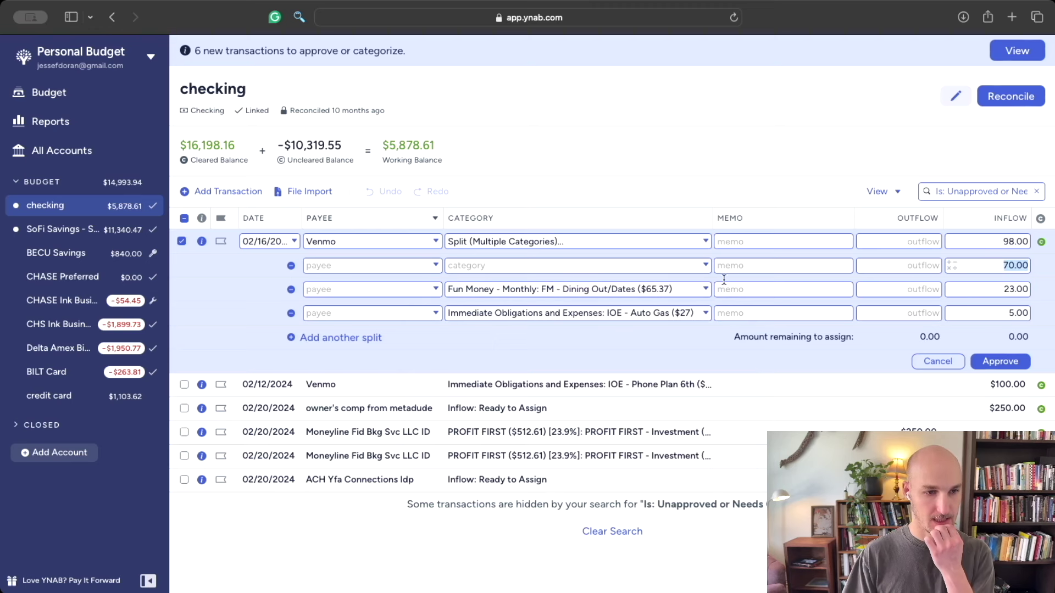
left_click(611, 264)
type("banya")
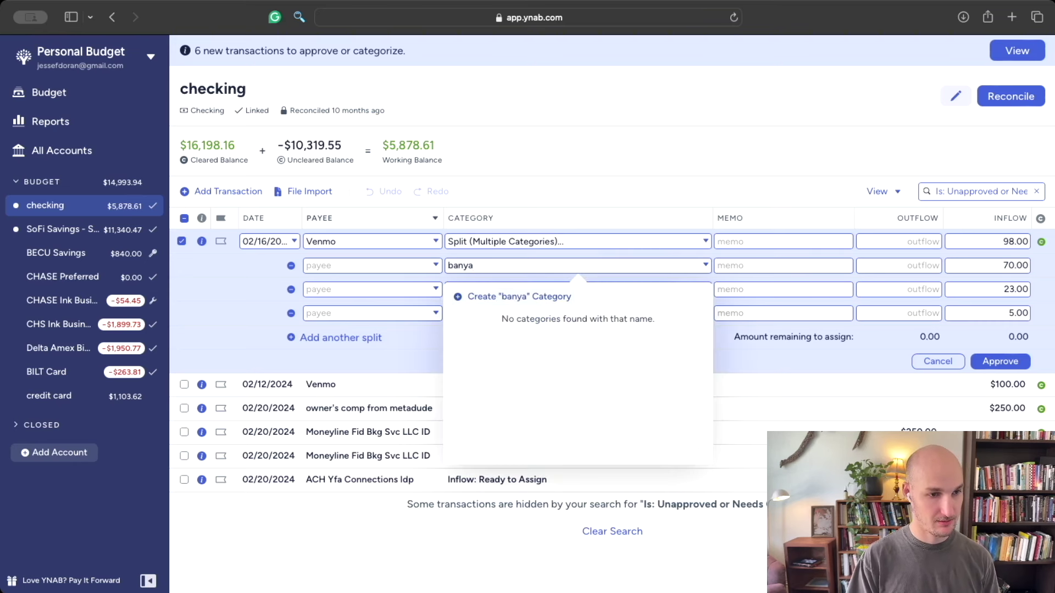
key("BackSpace")
key("BackSpace")
key("BackSpace")
key("BackSpace")
key("BackSpace")
scroll(583, 383, "down", 5)
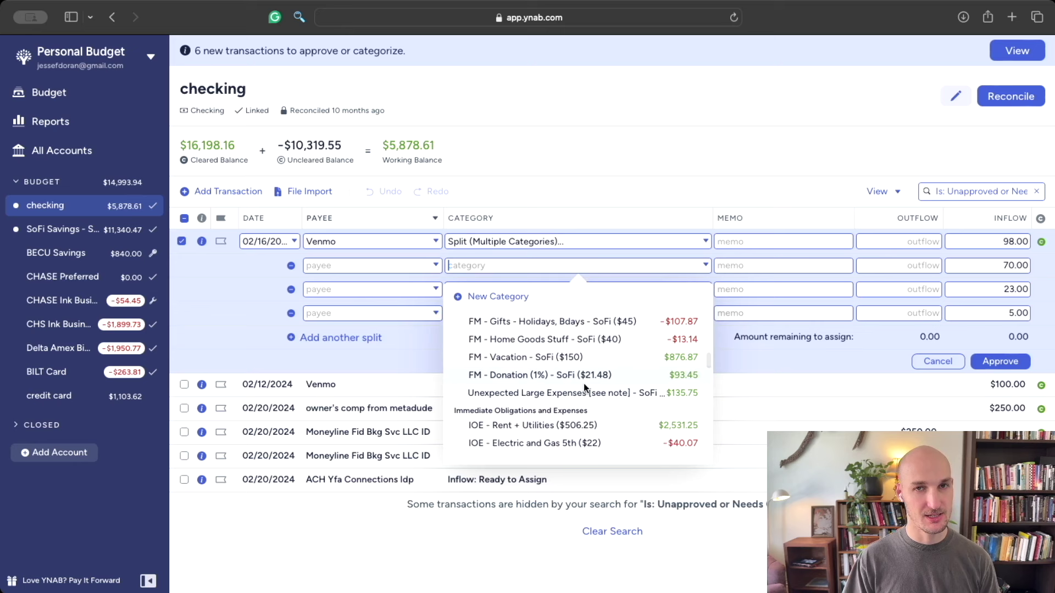
scroll(563, 344, "down", 2)
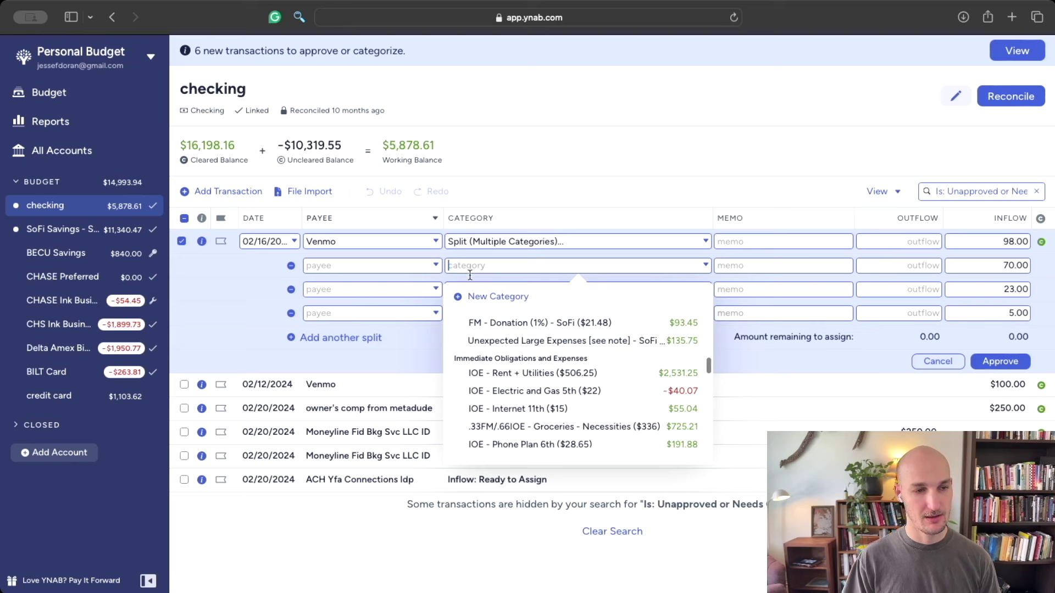
scroll(707, 383, "up", 5)
key("Escape")
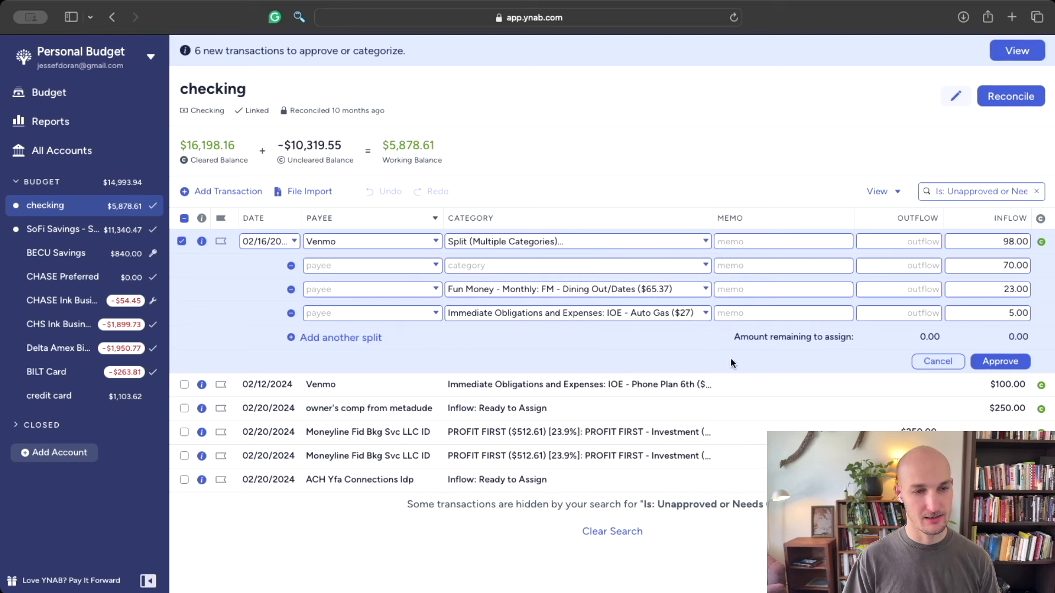
left_click(556, 266)
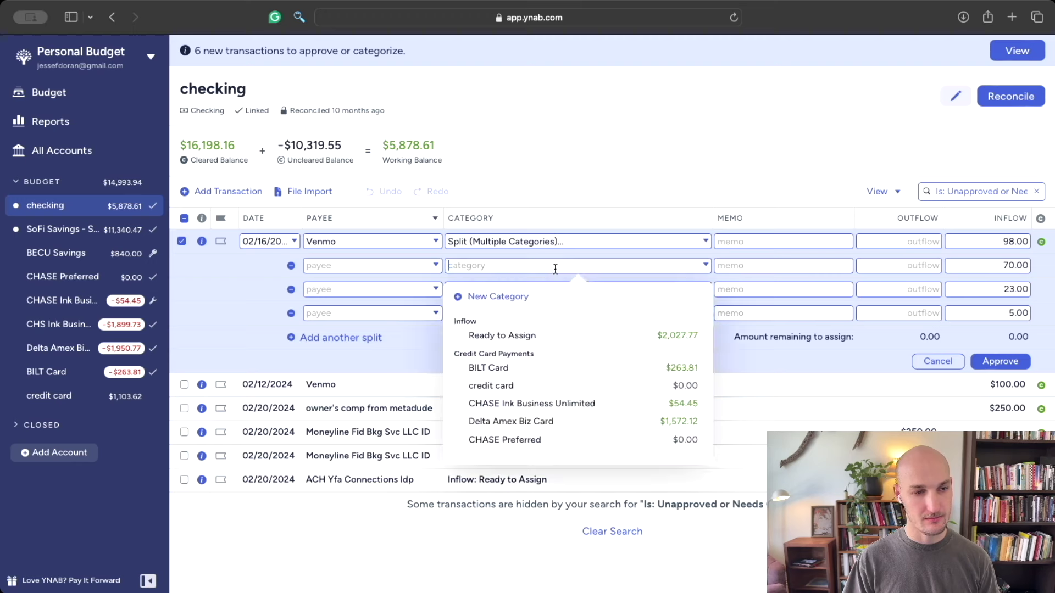
key("Escape")
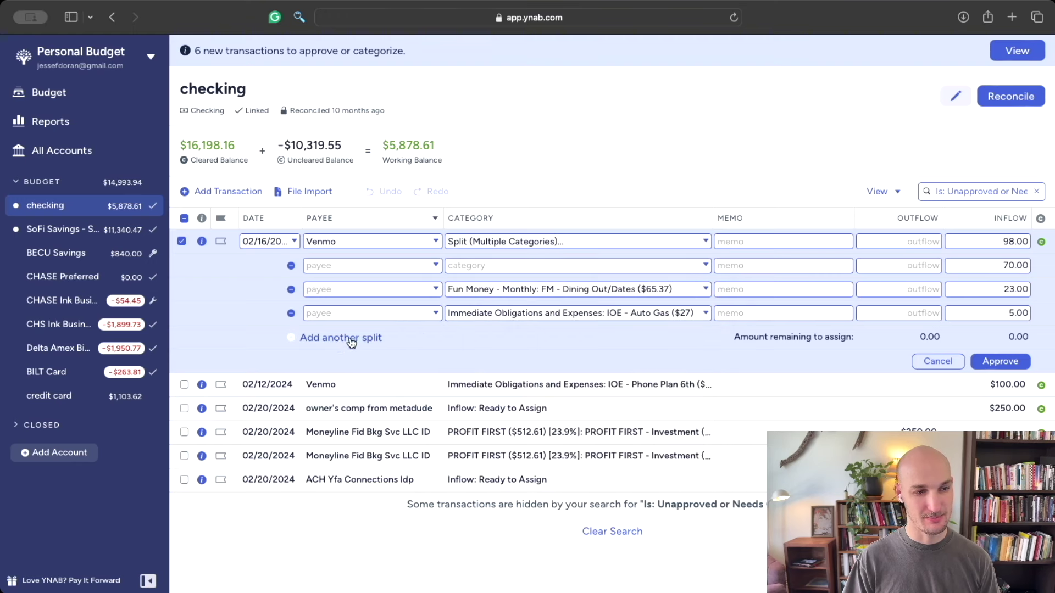
Step: Add a fourth split line to the 02/16/2024 Venmo transaction and categorize it as FM - Quarterly Theme ($20)
left_click(341, 337)
left_click(487, 333)
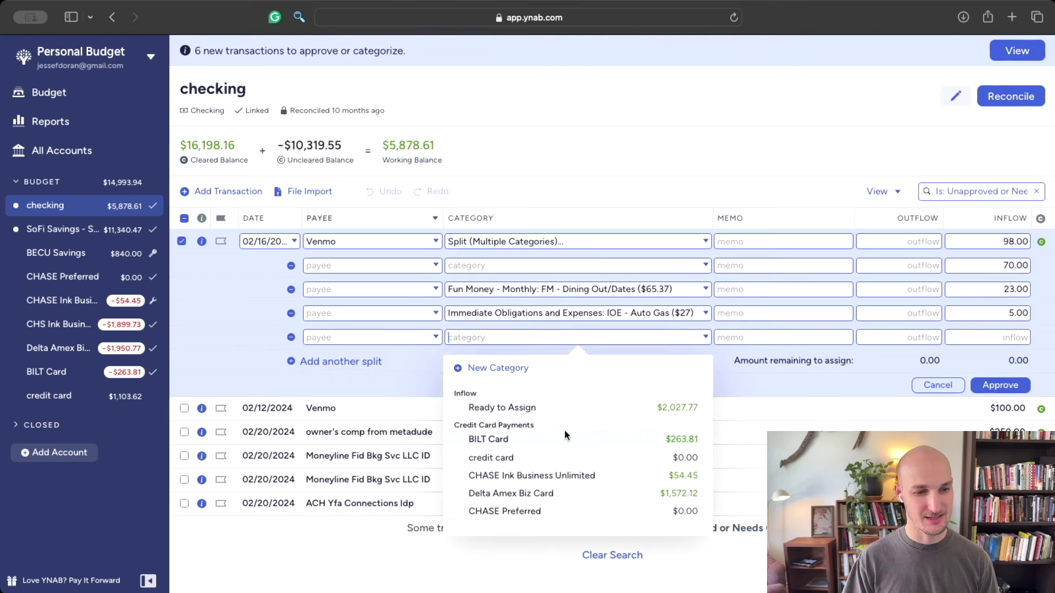
scroll(566, 434, "down", 10)
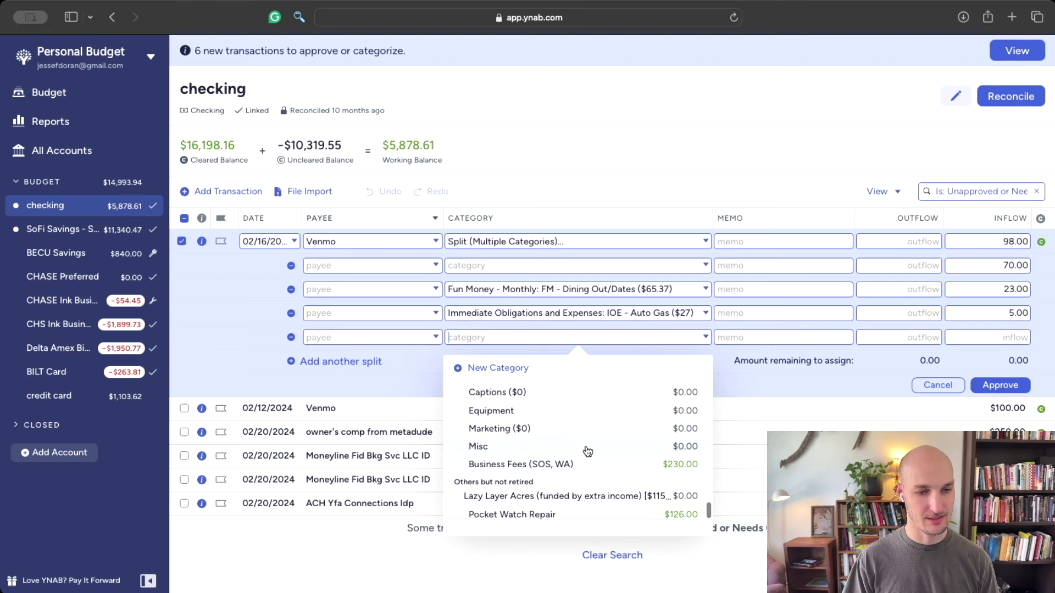
scroll(582, 454, "down", 1)
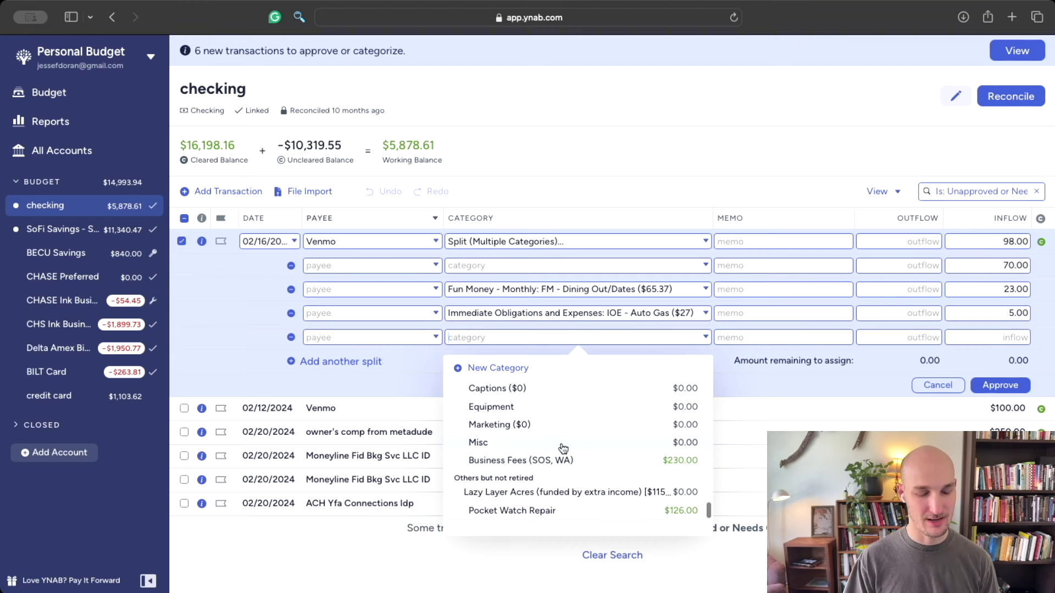
scroll(563, 448, "up", 5)
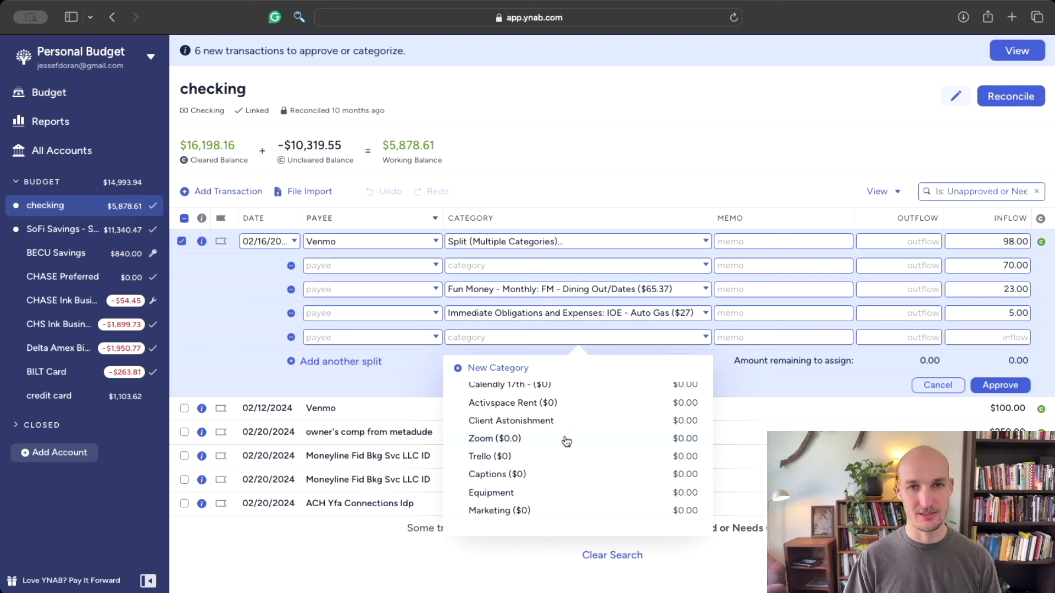
scroll(566, 441, "up", 6)
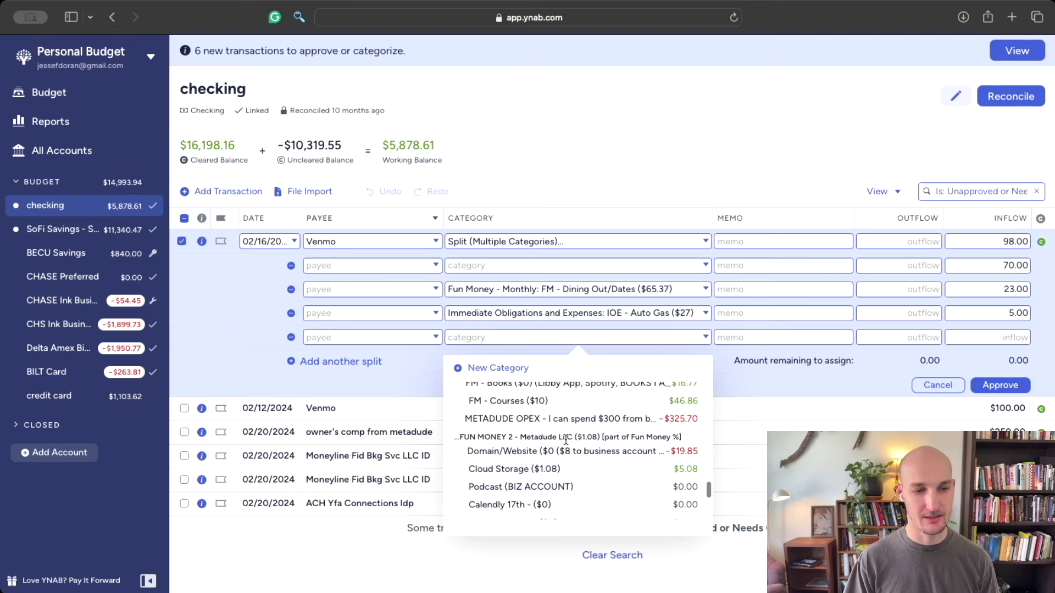
scroll(566, 440, "up", 4)
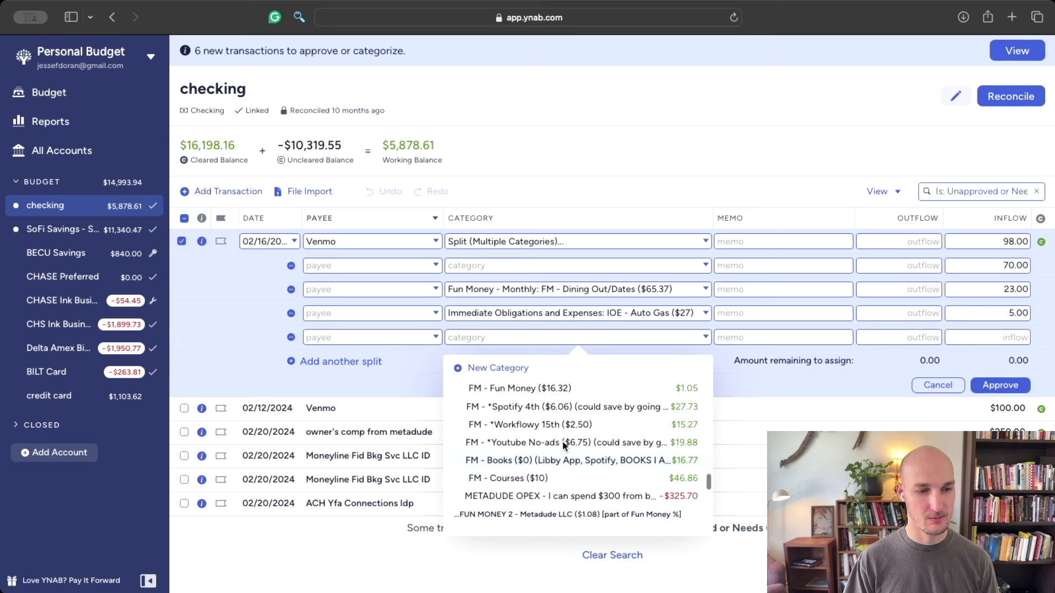
scroll(560, 440, "up", 1)
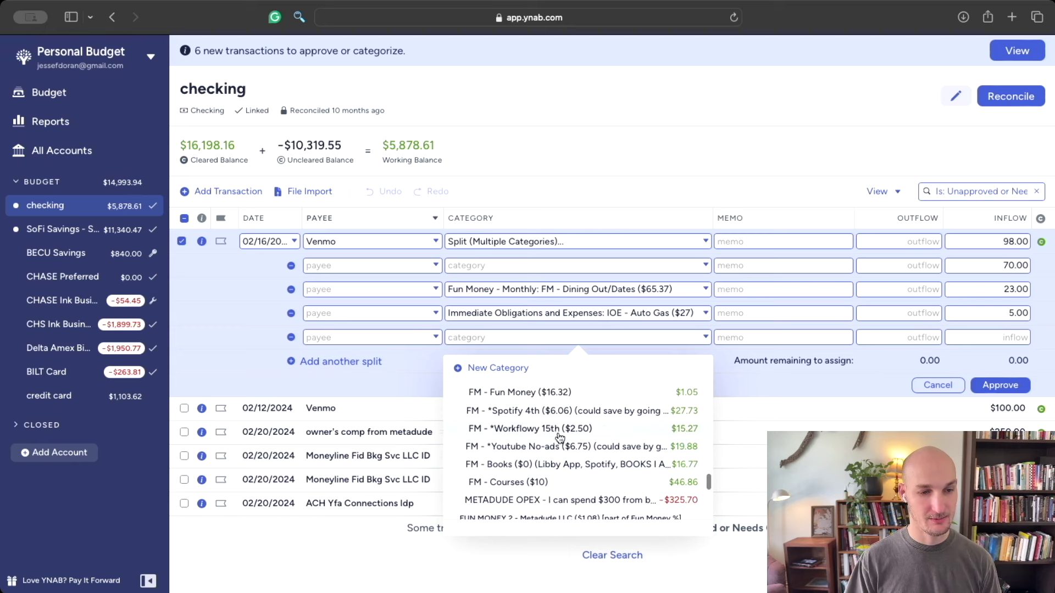
scroll(560, 437, "up", 5)
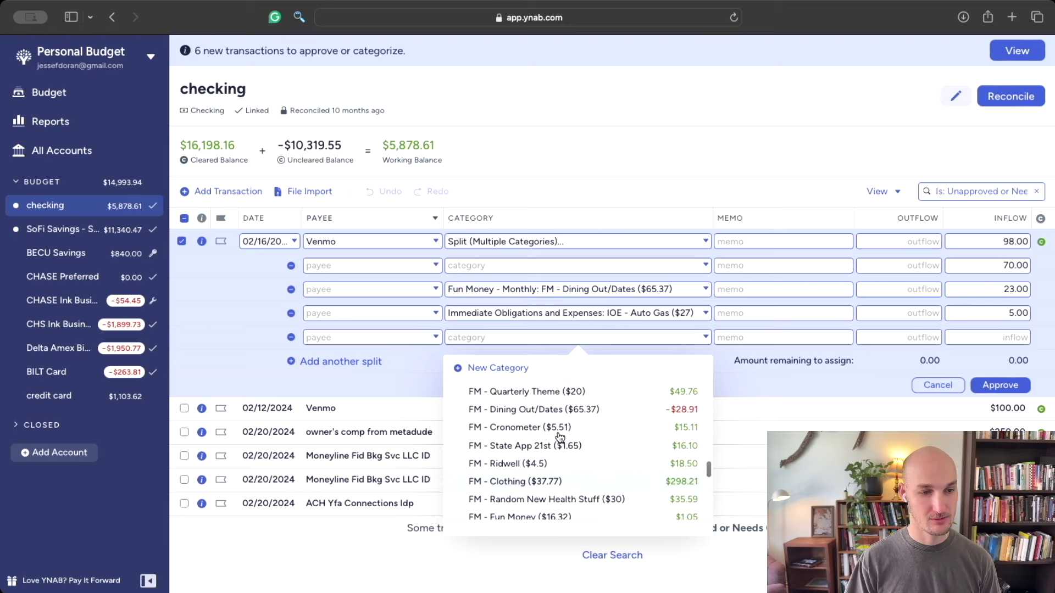
scroll(561, 437, "up", 2)
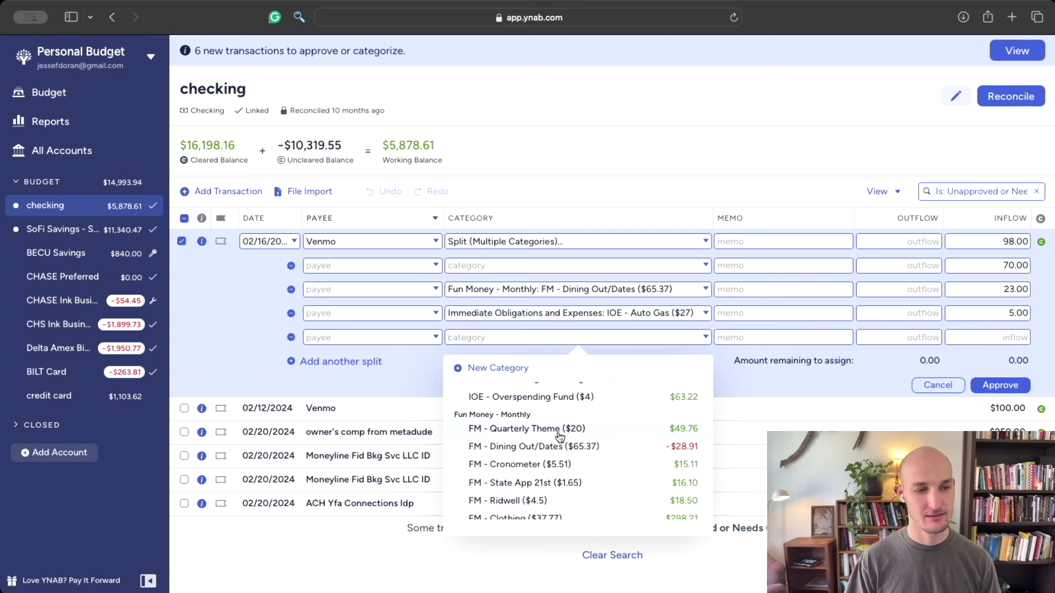
scroll(560, 437, "up", 1)
left_click(559, 437)
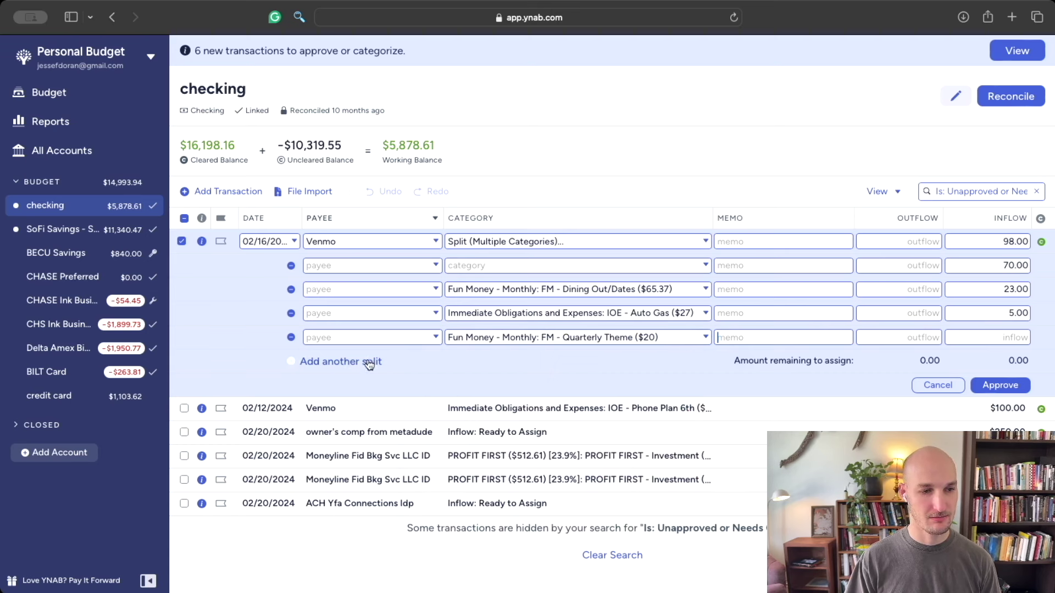
Step: Categorize the 70.00 split line as IOE - Medical Appts (including therapy) ($79)
left_click(579, 268)
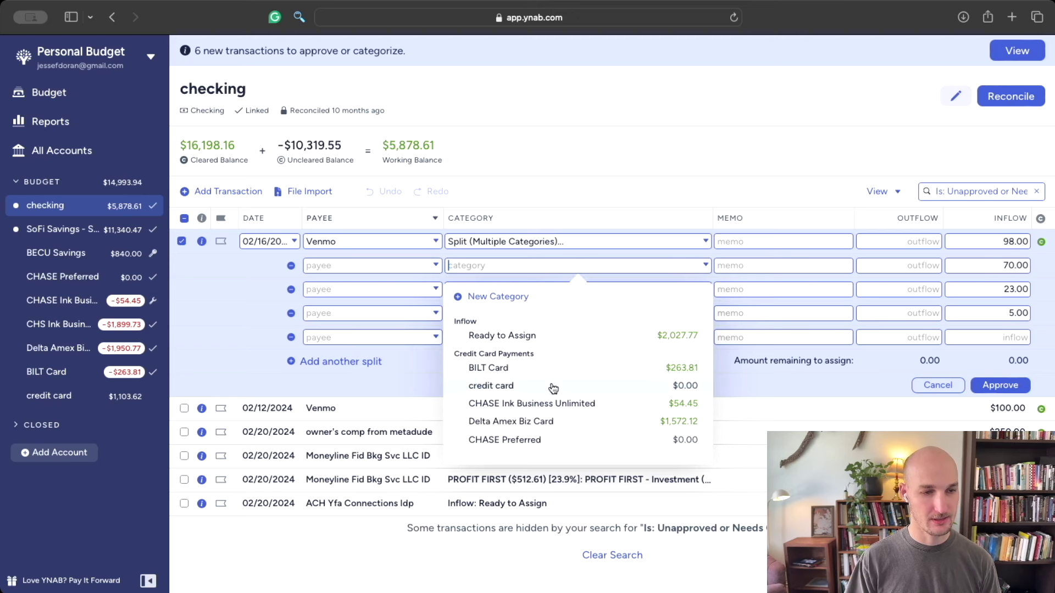
scroll(555, 390, "down", 5)
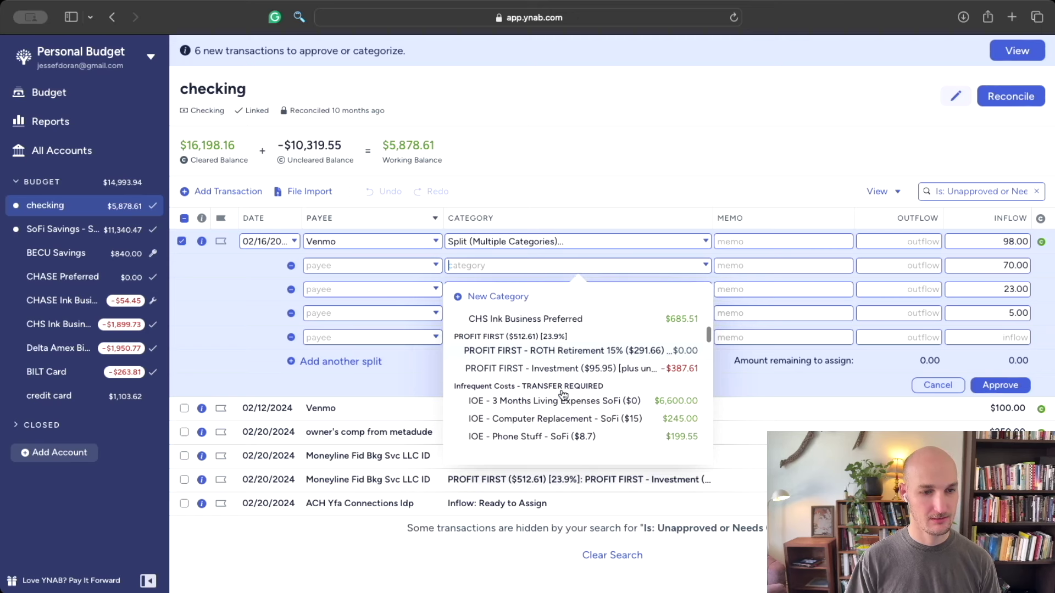
scroll(563, 394, "down", 3)
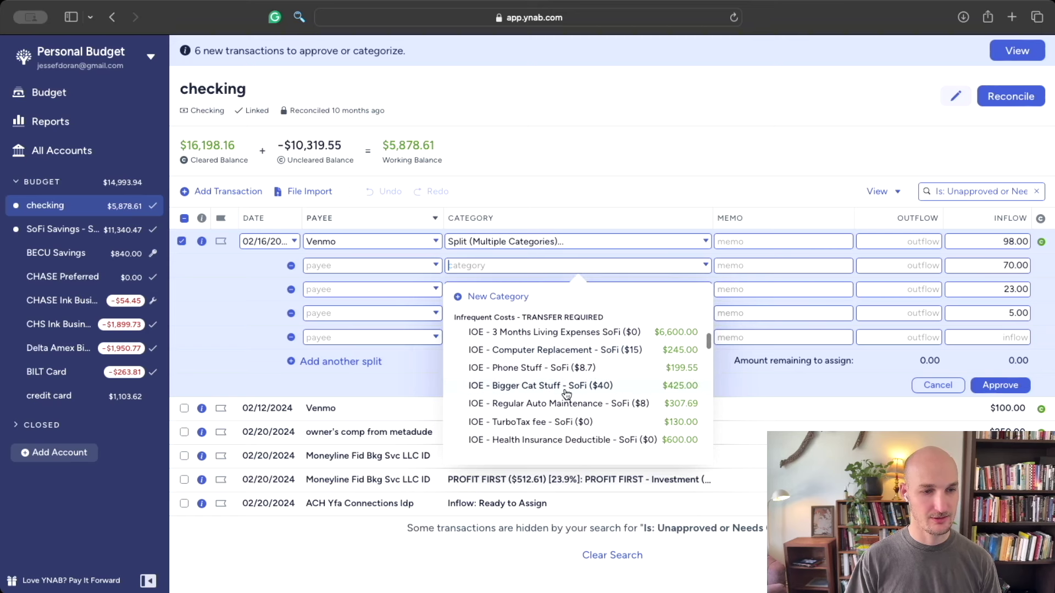
scroll(566, 394, "down", 1)
scroll(566, 394, "down", 6)
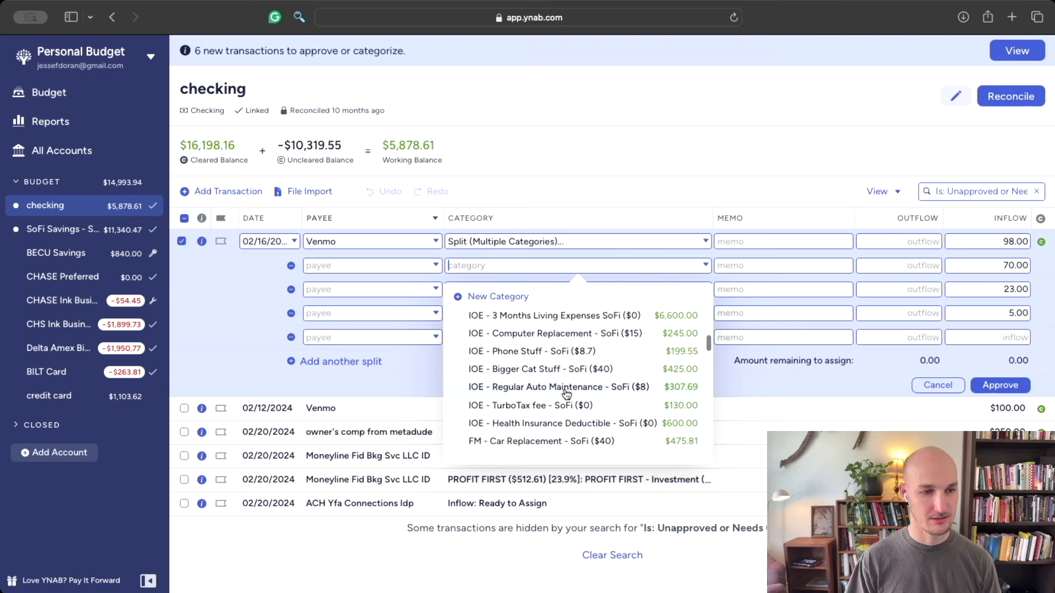
scroll(569, 390, "down", 1)
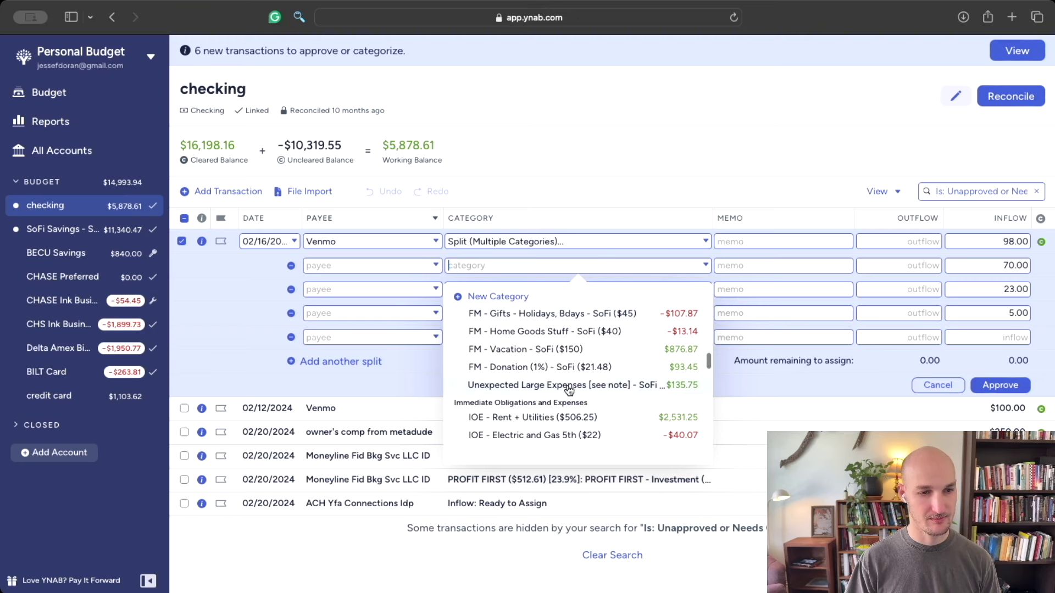
scroll(568, 386, "down", 1)
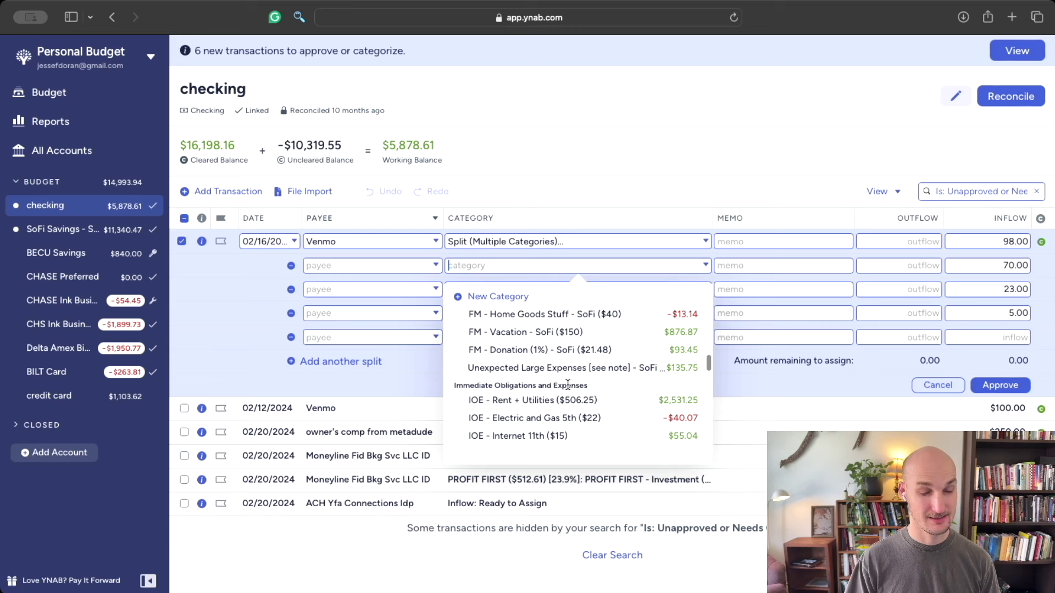
scroll(567, 385, "down", 4)
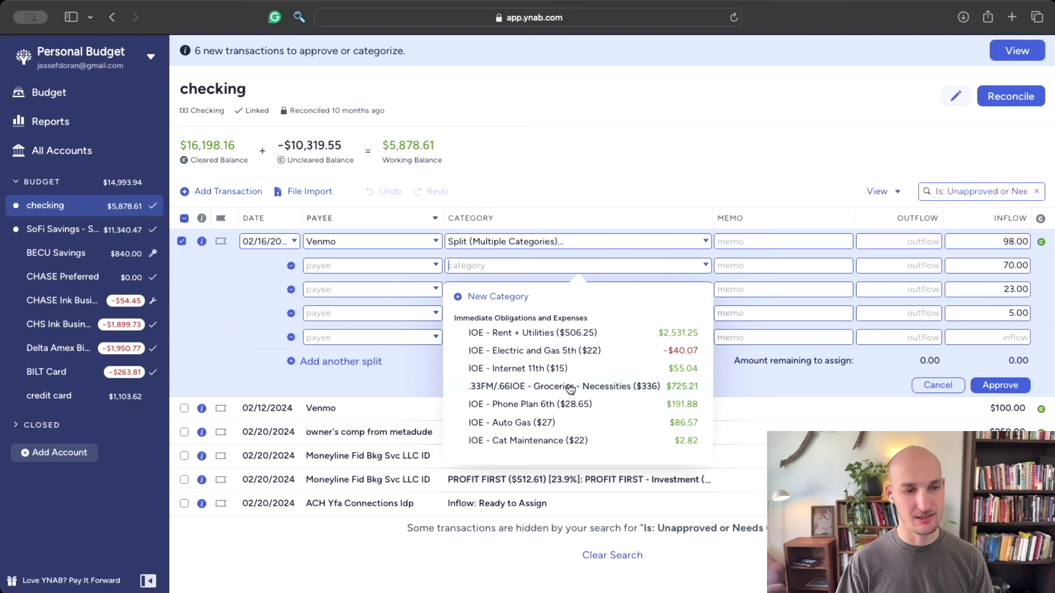
scroll(570, 388, "down", 3)
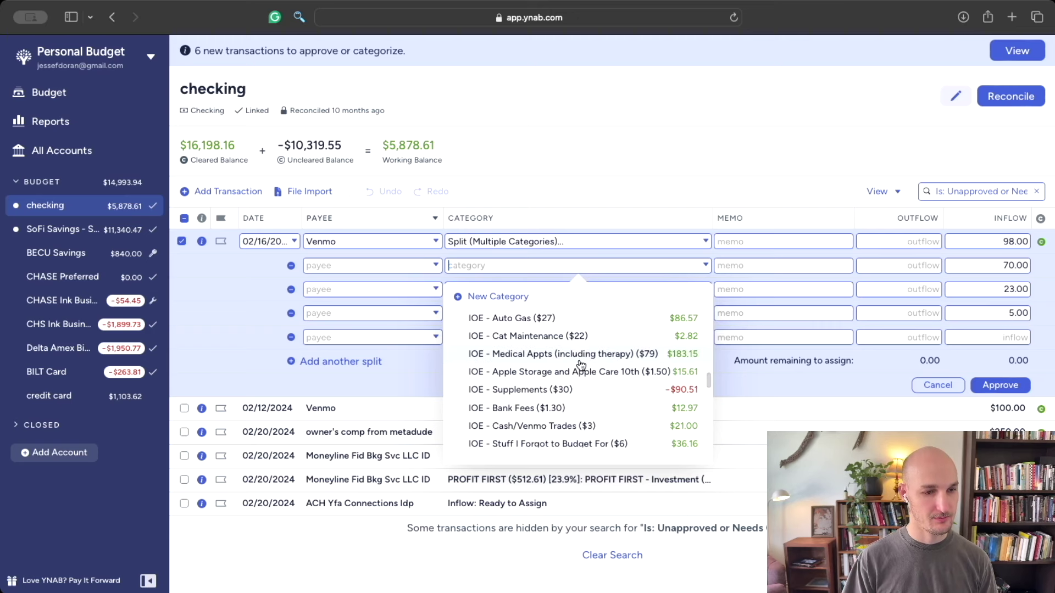
left_click(571, 352)
Step: Add a fifth split line to the Venmo transaction and categorize it as FM - Vacation - SoFi ($150)
left_click(352, 361)
left_click(461, 358)
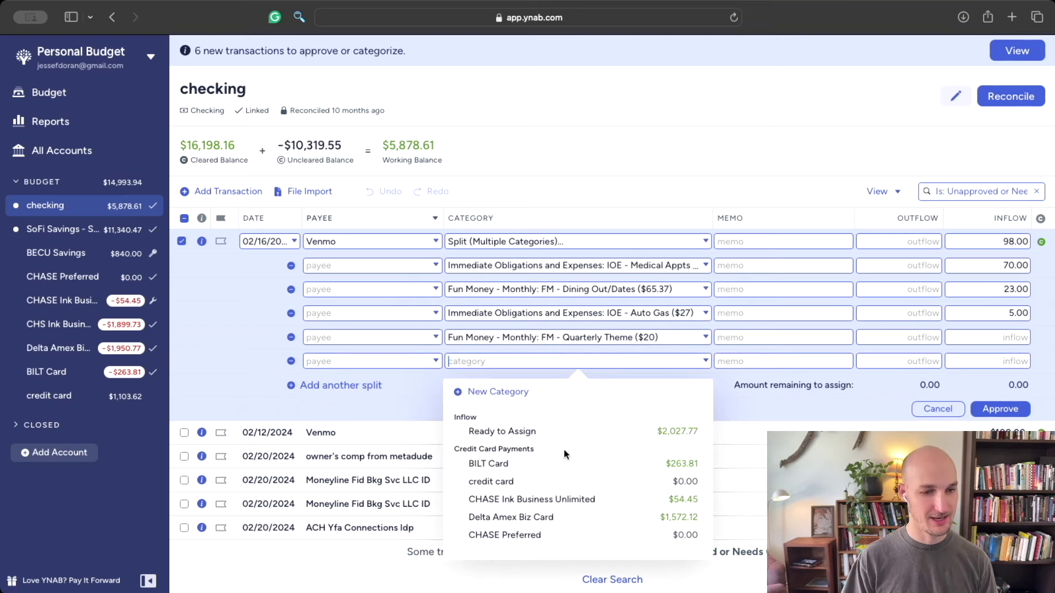
scroll(565, 451, "down", 5)
scroll(576, 456, "down", 3)
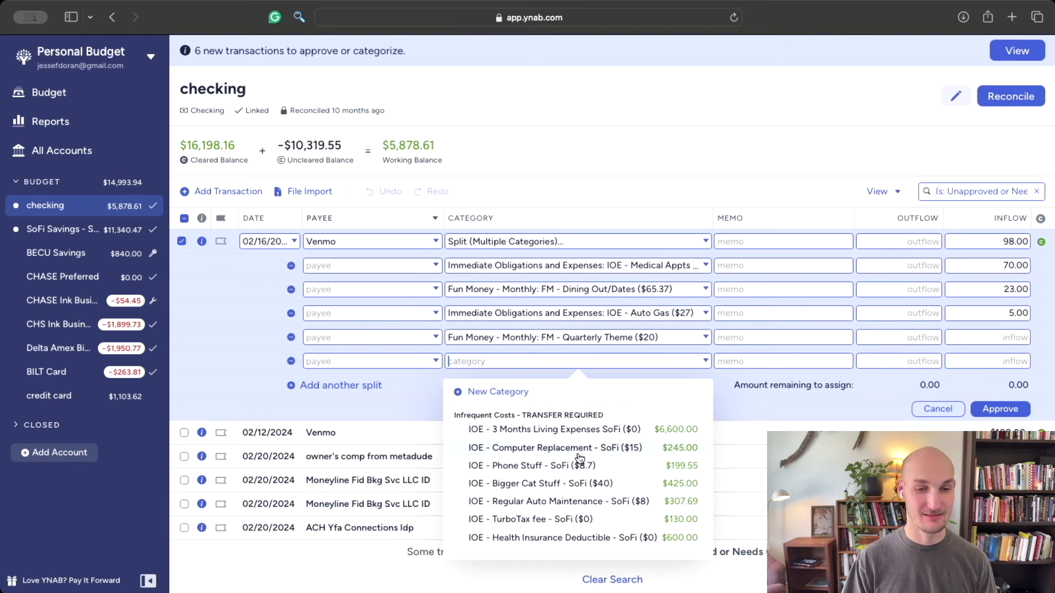
scroll(580, 457, "down", 5)
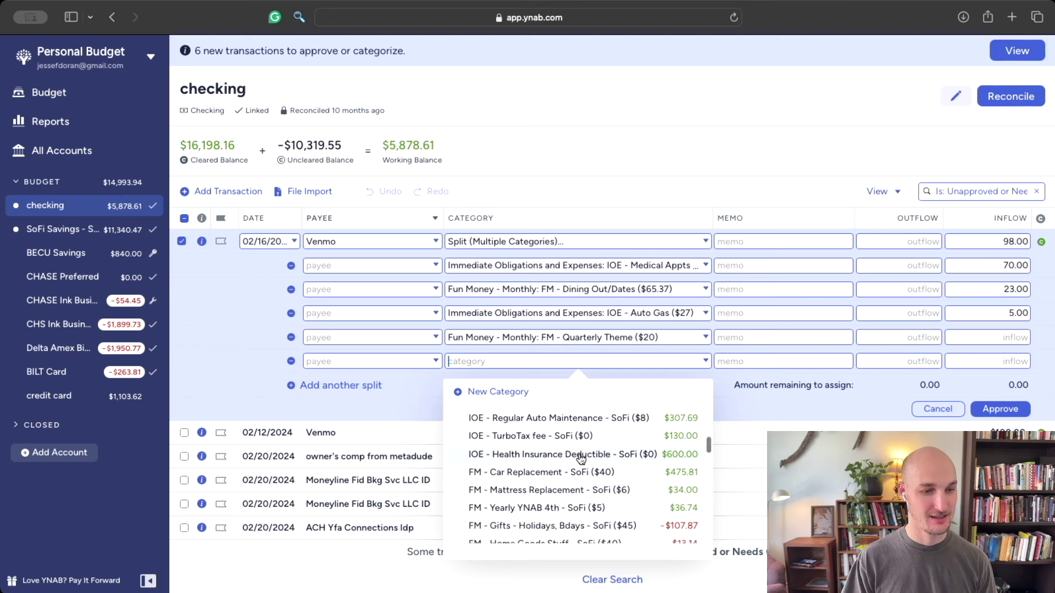
scroll(580, 458, "down", 3)
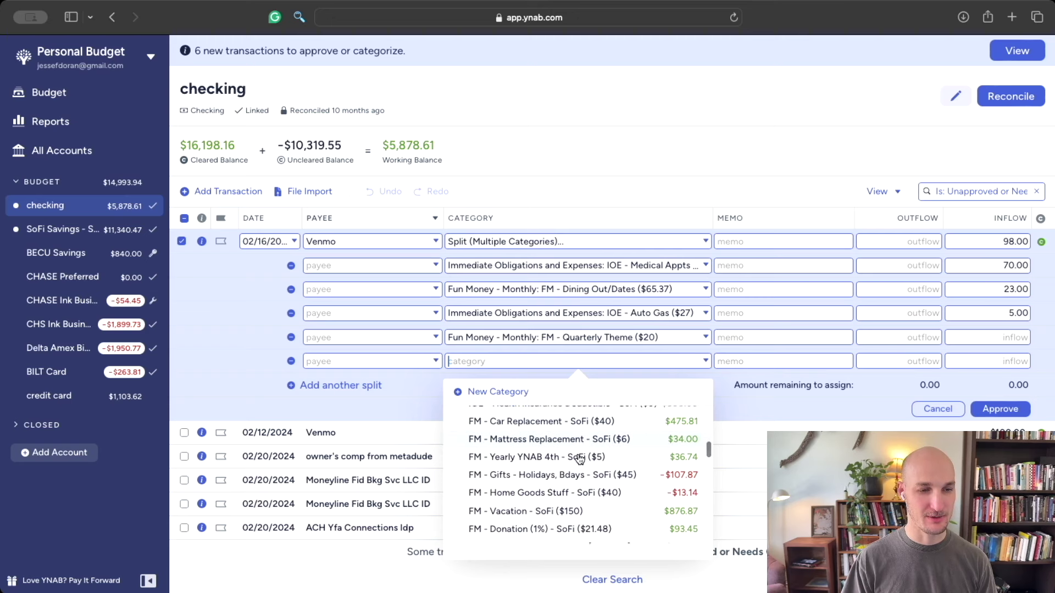
scroll(579, 458, "down", 2)
scroll(574, 467, "up", 2)
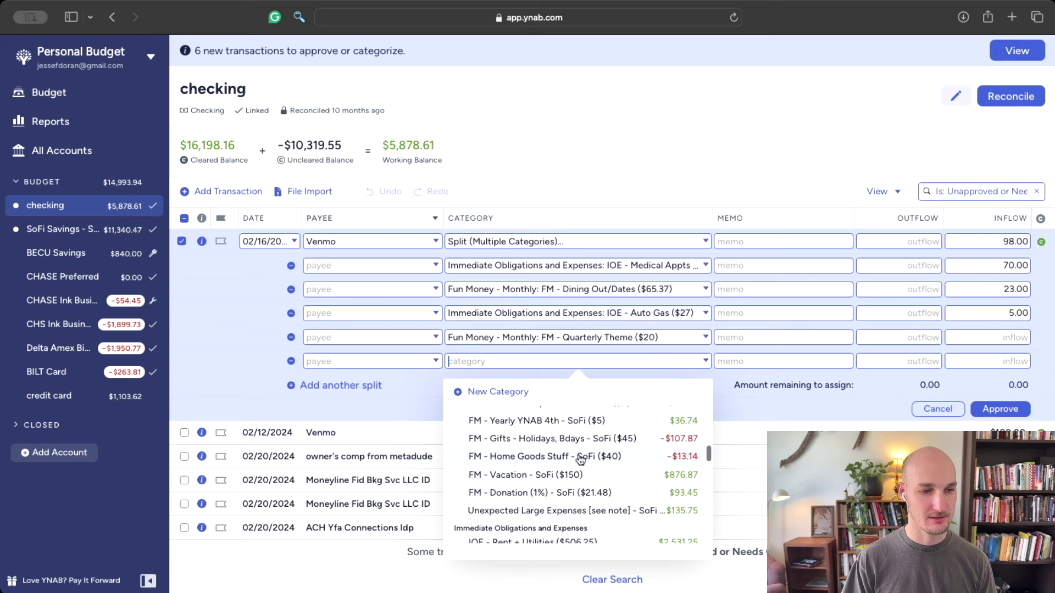
left_click(567, 482)
Step: Set the inflow of the Medical Appts split line to 40
scroll(791, 348, "down", 1)
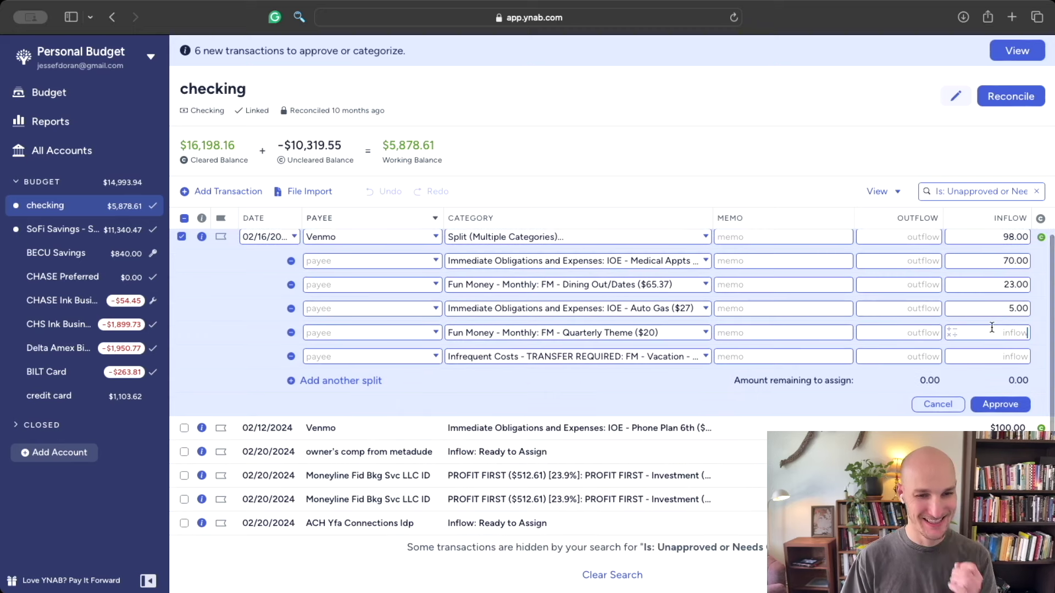
scroll(952, 344, "up", 1)
left_click(1008, 266)
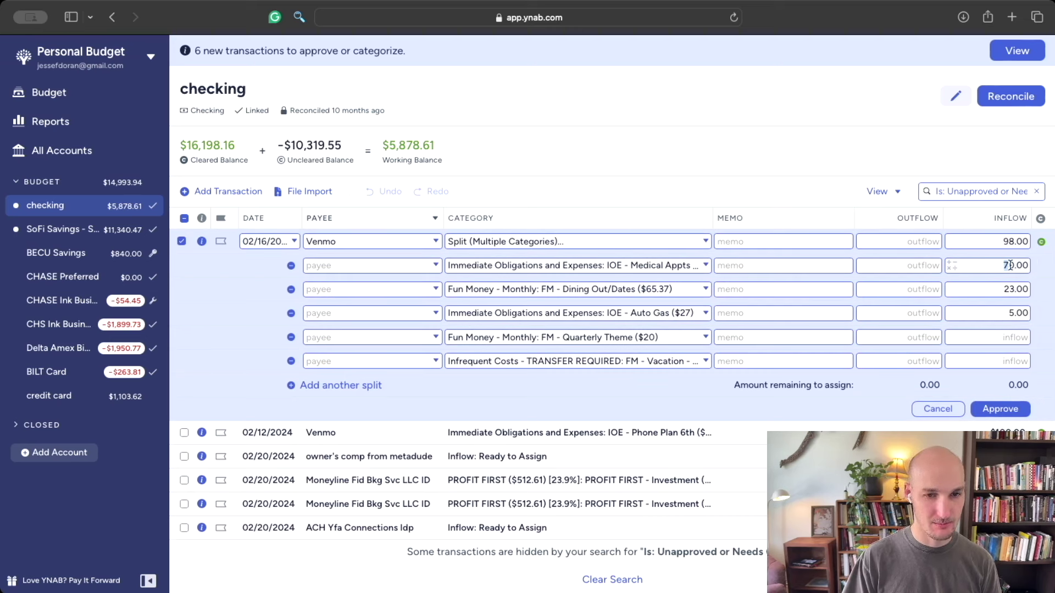
left_click_drag(1000, 267, 1052, 264)
type("40")
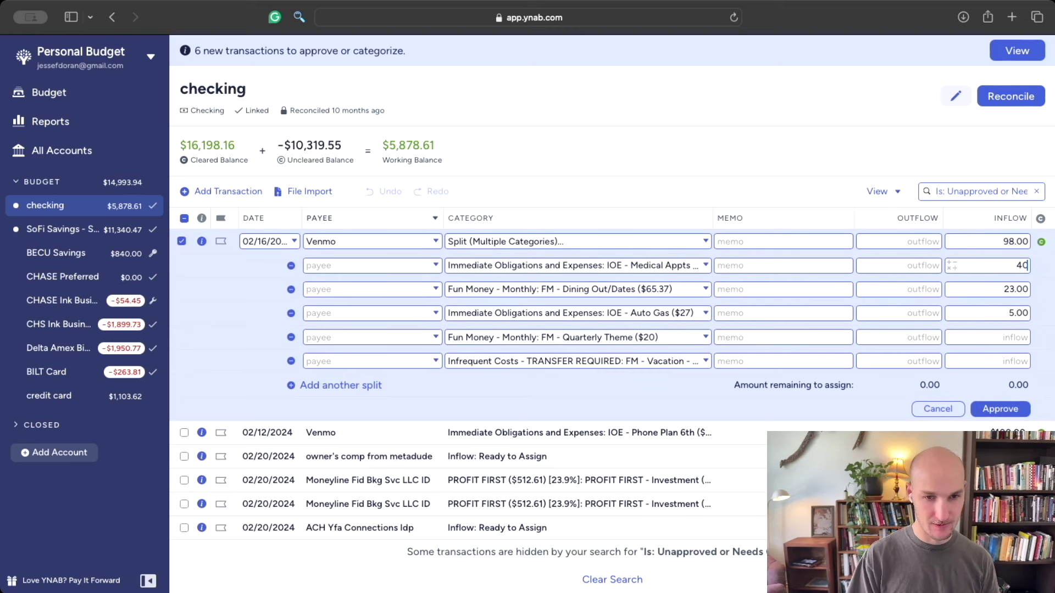
left_click(1017, 338)
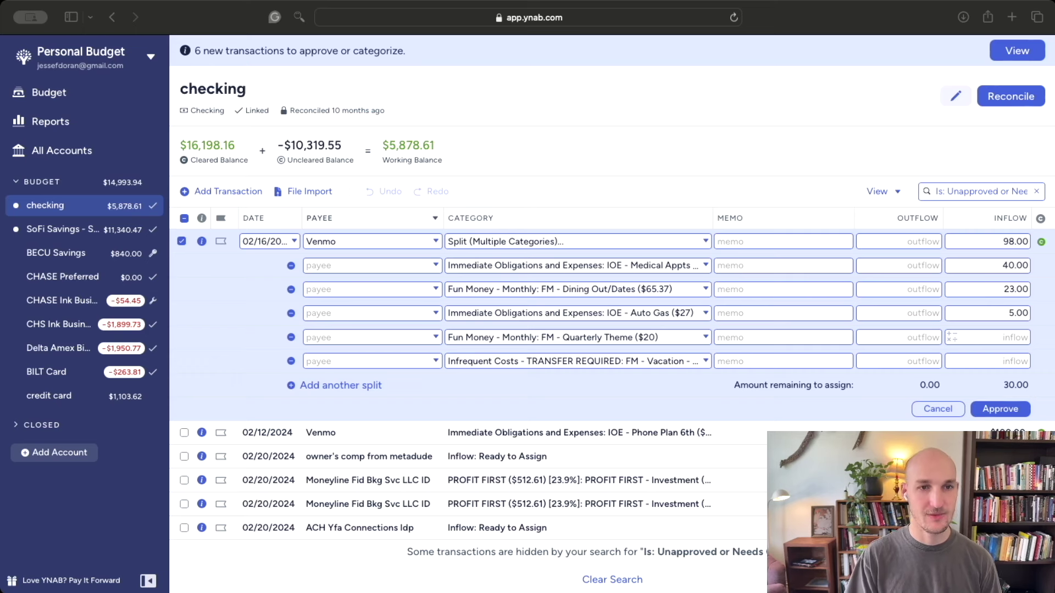
Step: Open YNAB in a new browser tab and search the CHS Ink Business Preferred transactions for "banya"
left_click(809, 22)
key("super+t")
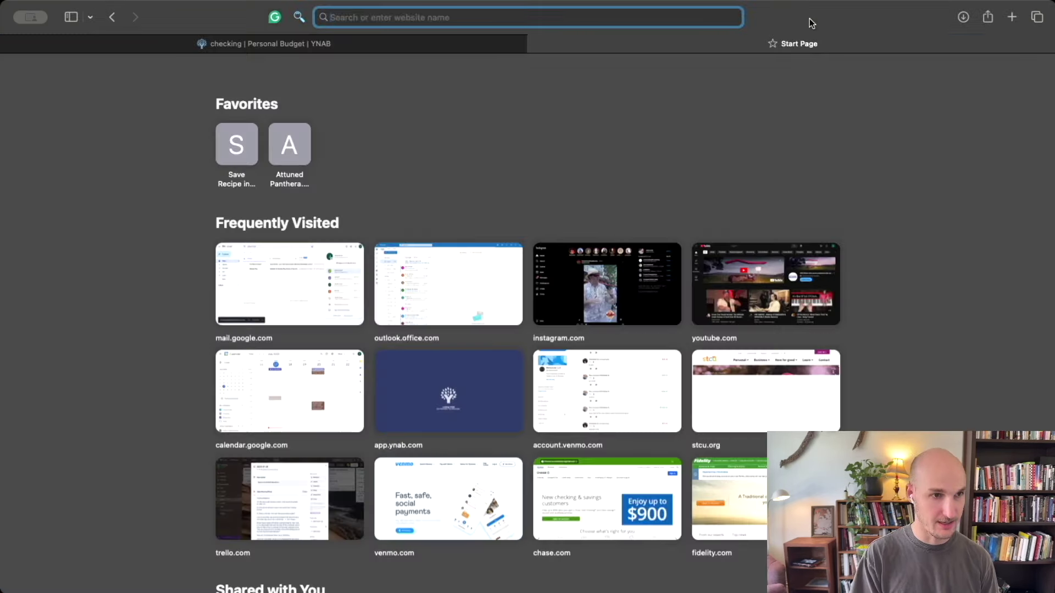
type("a")
key("Return")
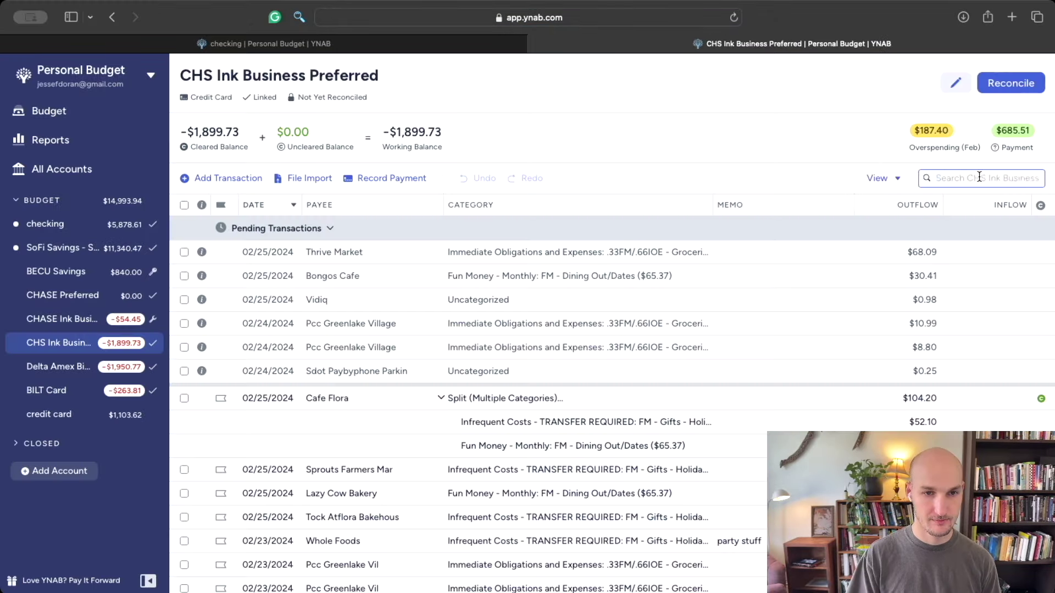
left_click(944, 178)
type("banya")
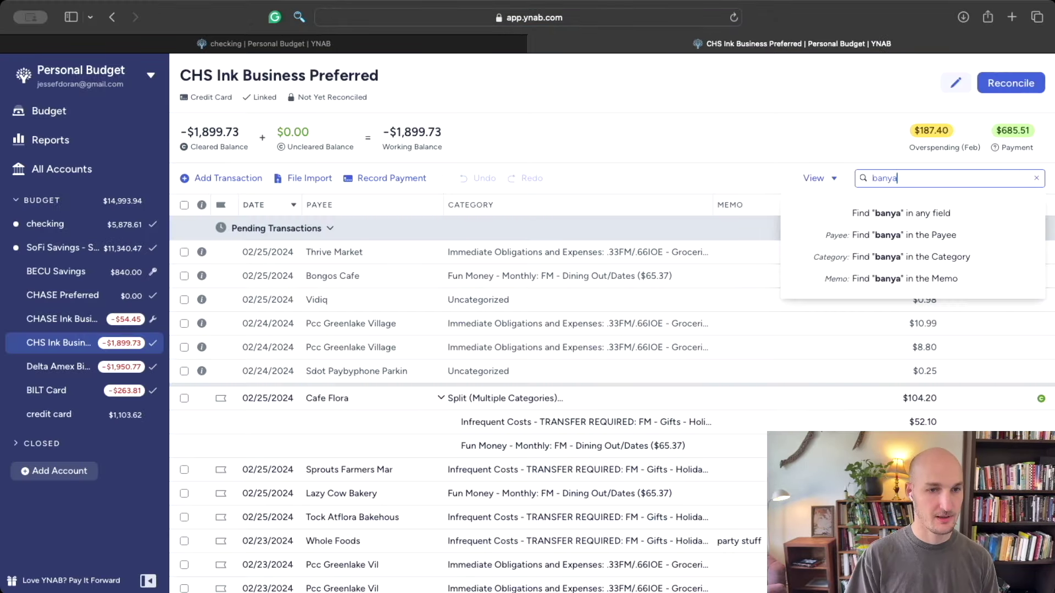
key("Return")
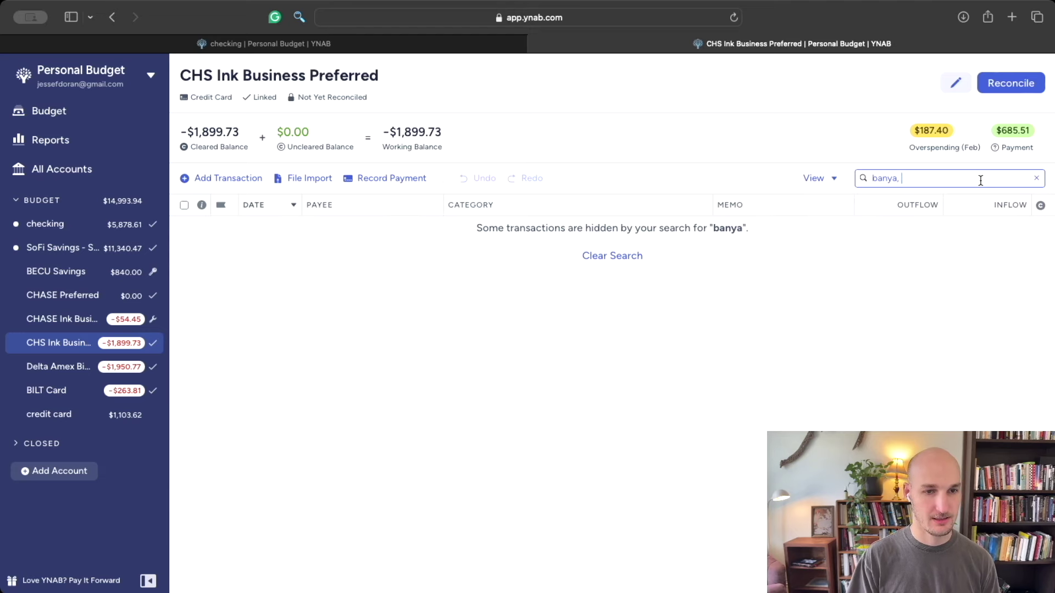
Step: Clear the unapproved filter on the CHASE Ink Business Unlimited account and search its transactions for "banya"
left_click(82, 319)
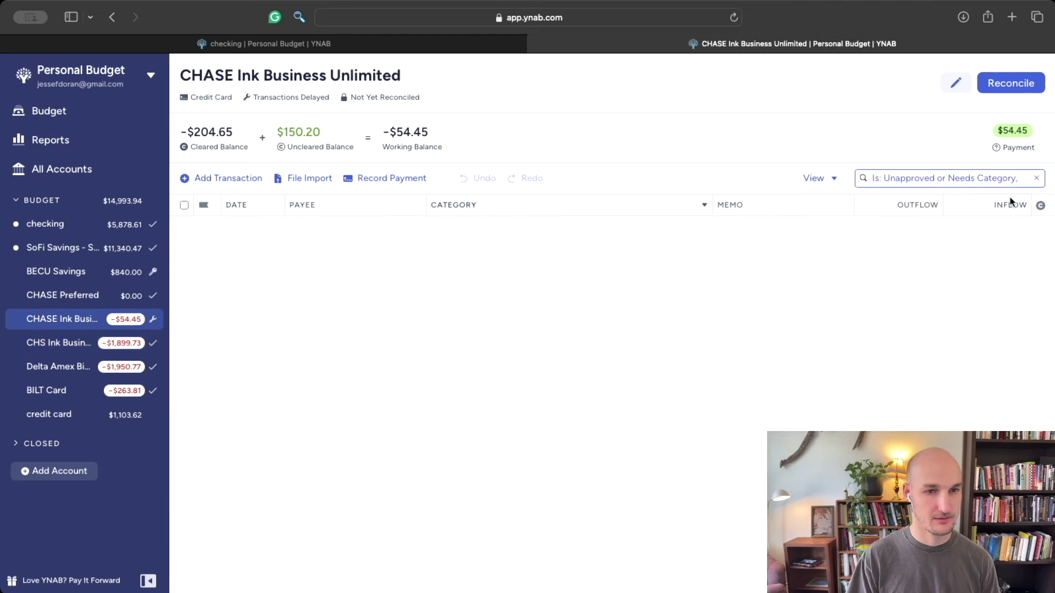
left_click(1036, 178)
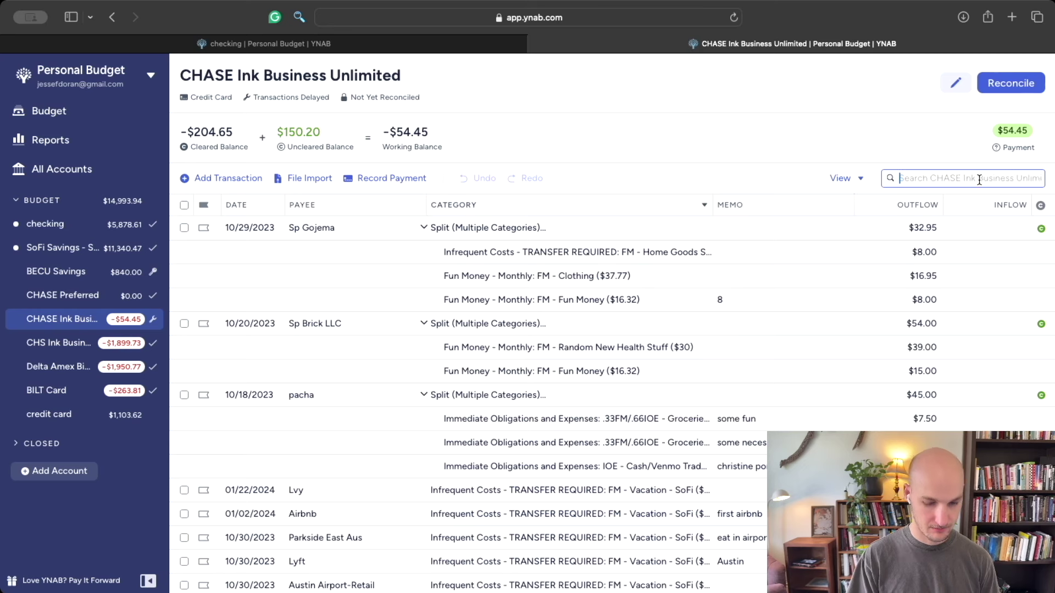
type("banya")
key("Return")
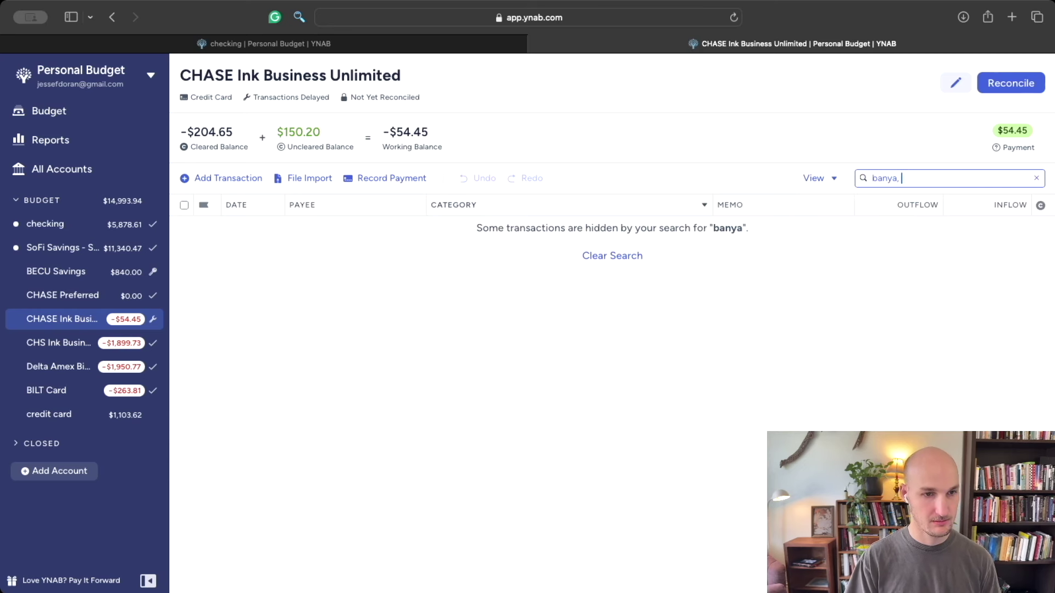
key("BackSpace")
key("BackSpace")
key("BackSpace")
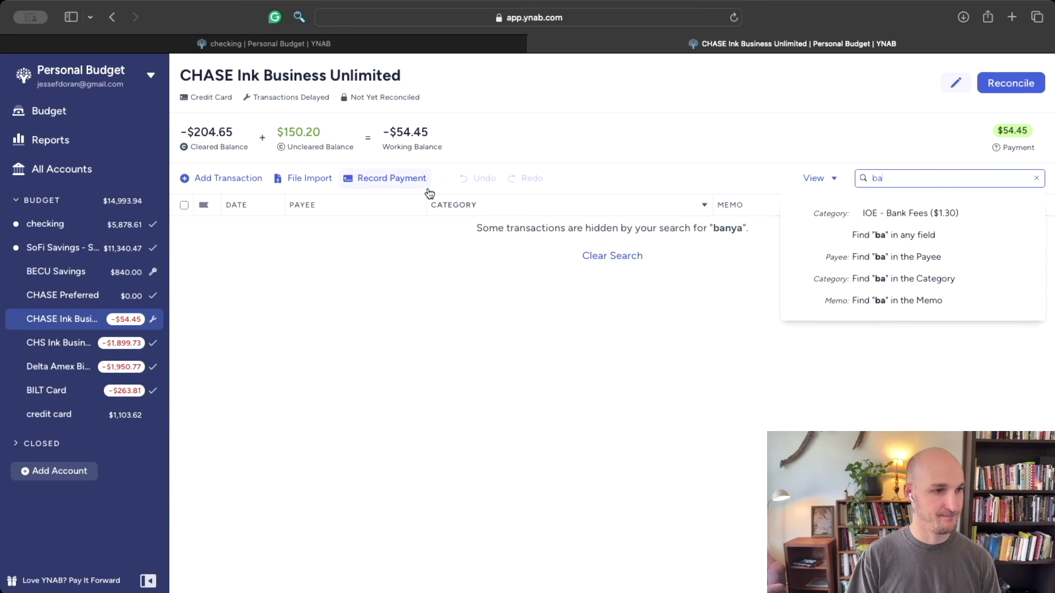
Step: Check the Delta Amex Biz Card transactions for "banya" and clear the search text
left_click(58, 366)
key("BackSpace")
key("BackSpace")
key("BackSpace")
key("BackSpace")
key("BackSpace")
key("BackSpace")
key("BackSpace")
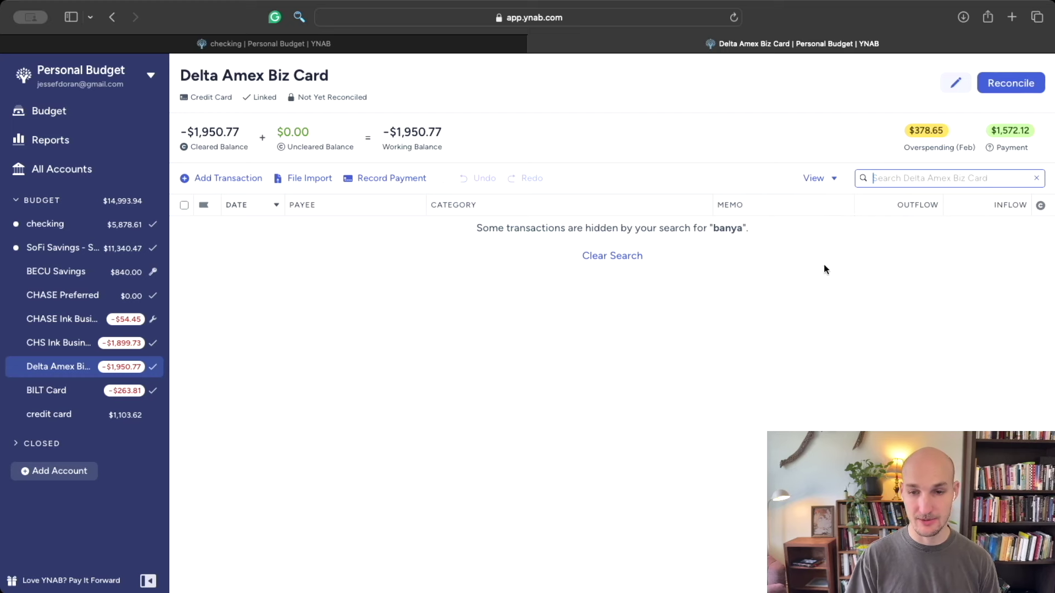
Step: In the checking account's 02/16/2024 Venmo split, set the Quarterly Theme inflow to 20 and the Vacation inflow to 10, and approve it
left_click(45, 223)
left_click(578, 260)
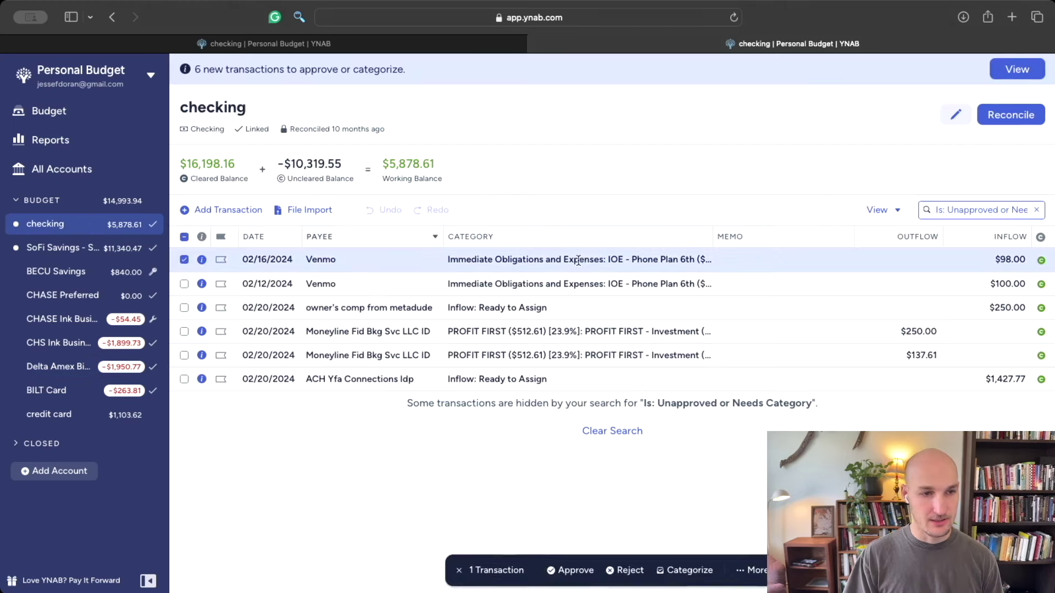
left_click(578, 260)
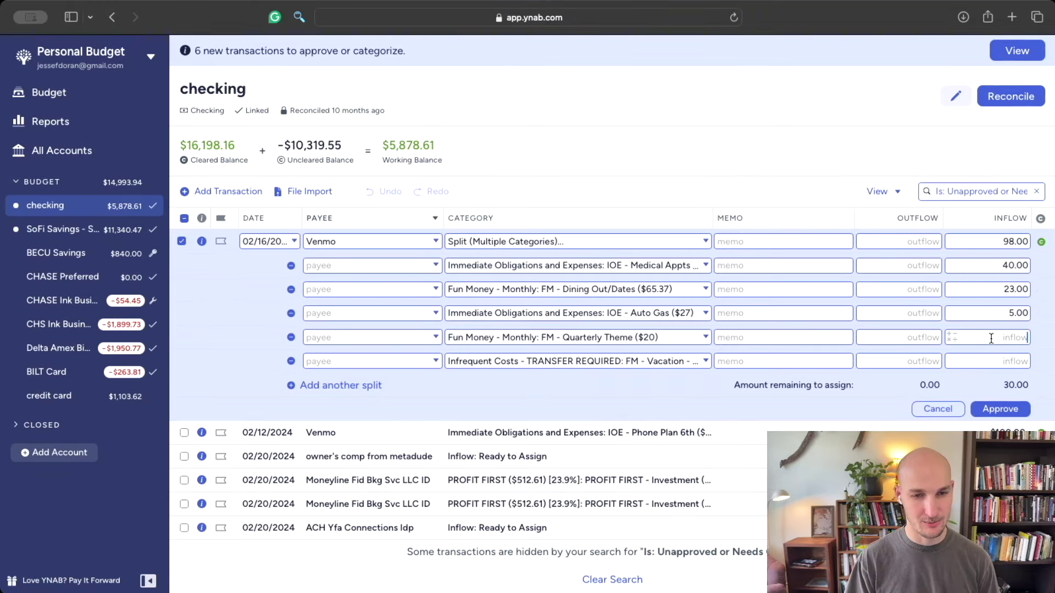
left_click(991, 339)
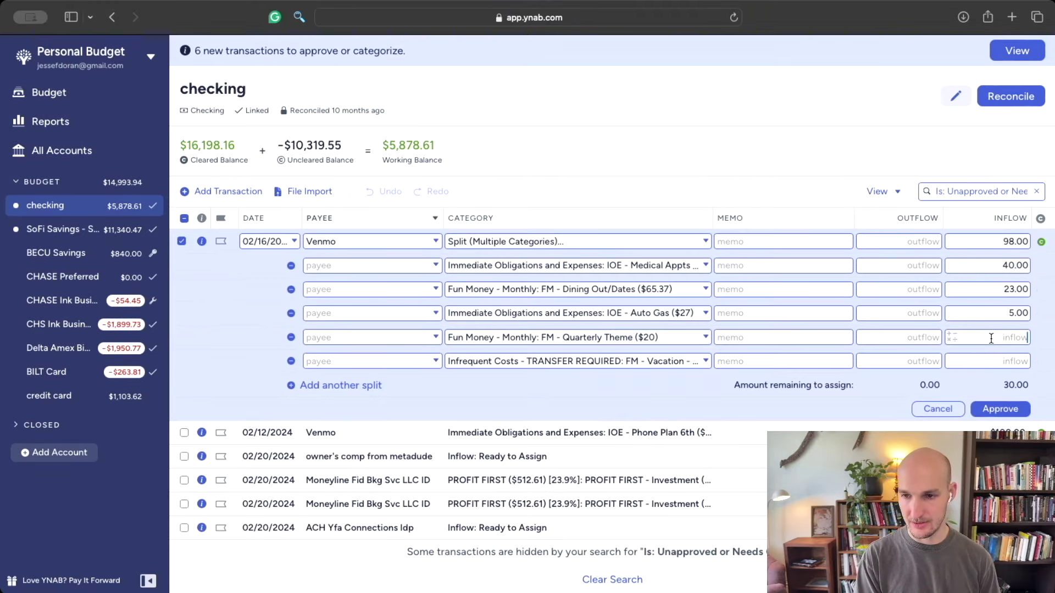
type("20")
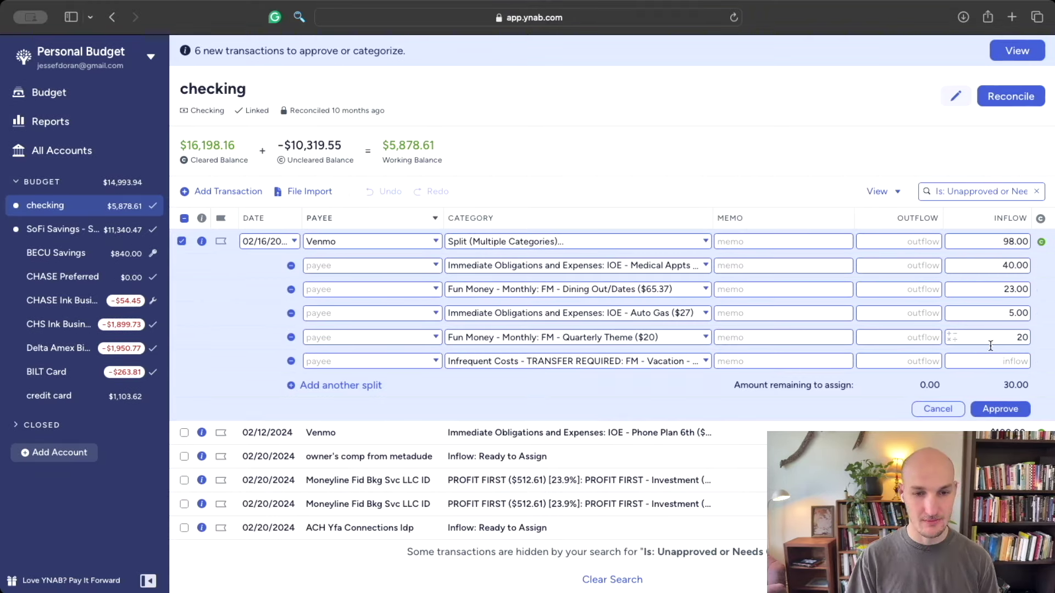
key("Tab")
type("10")
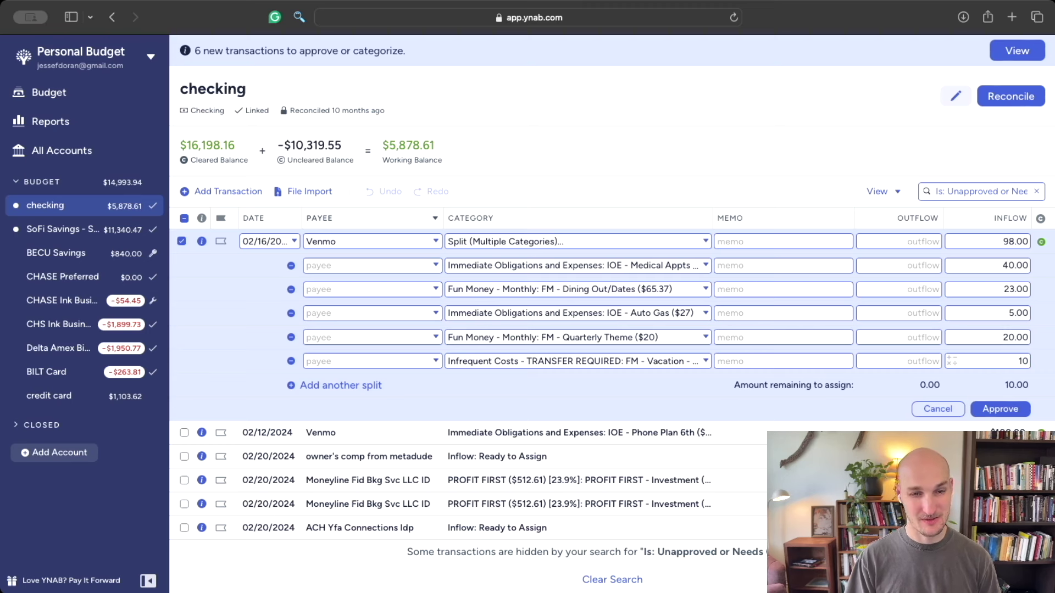
key("Tab")
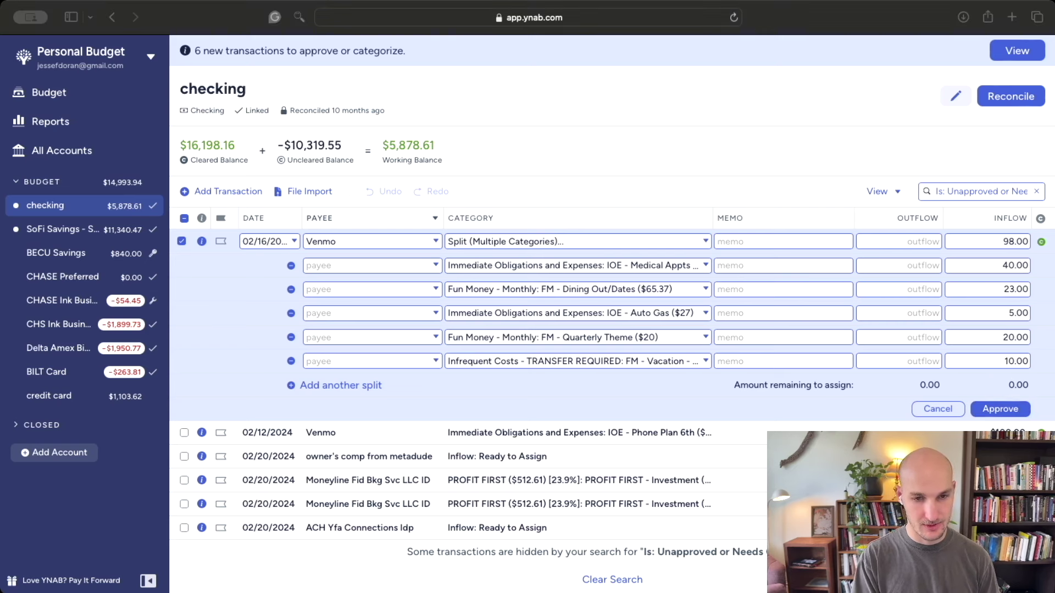
left_click(1002, 410)
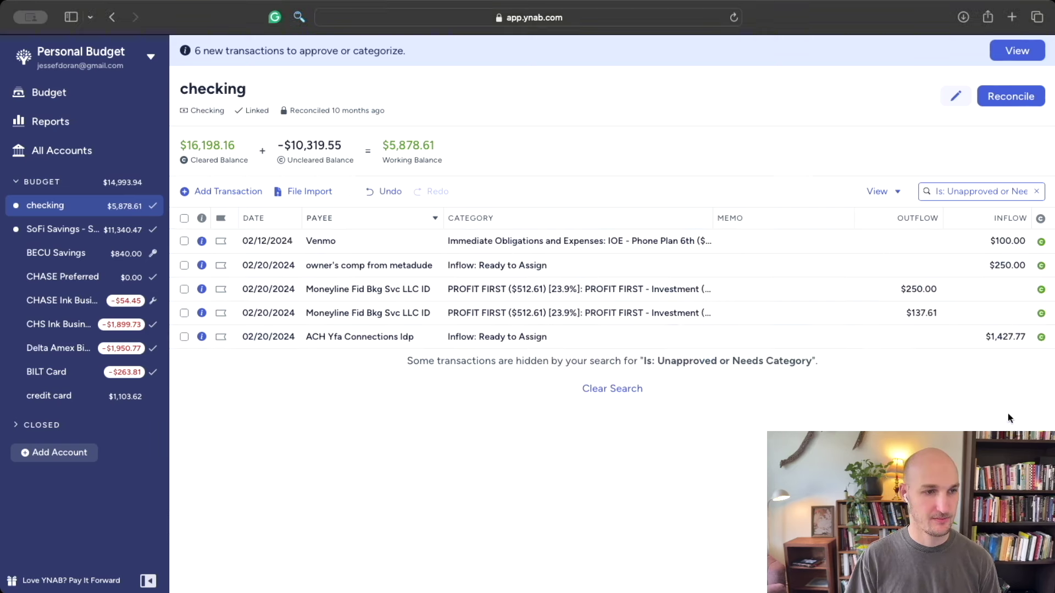
left_click(659, 243)
left_click(660, 243)
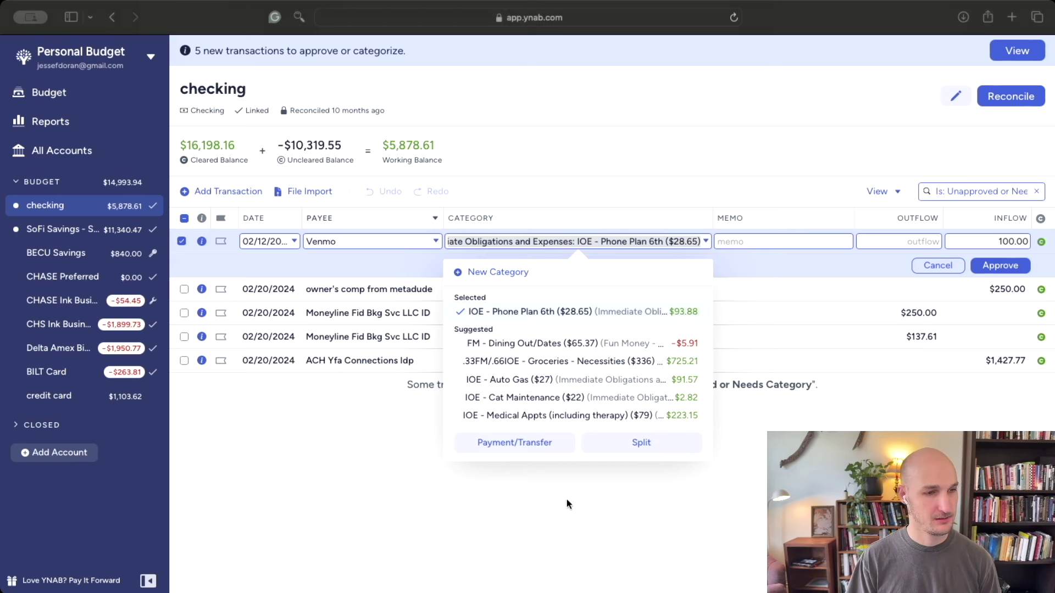
key("super+Tab")
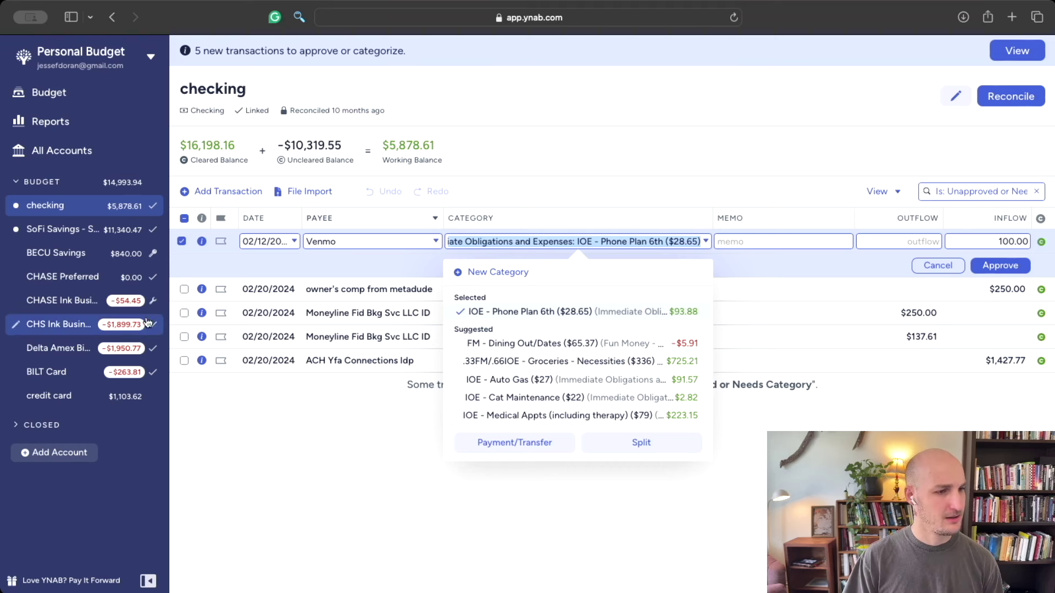
Step: Check the transaction import status details of the CHASE Ink Business Unlimited account
left_click(154, 302)
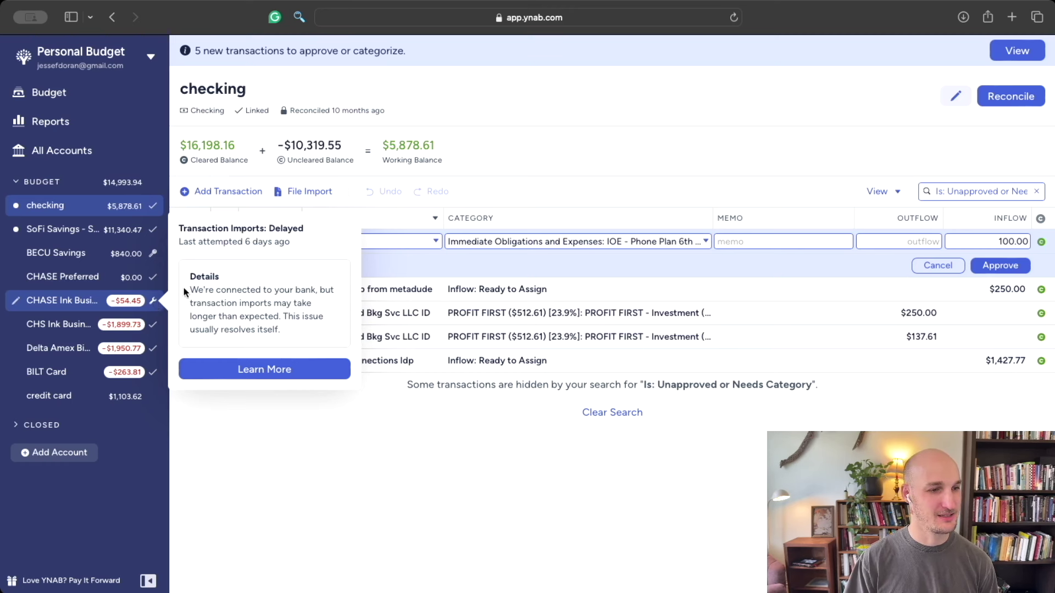
left_click_drag(245, 242, 302, 242)
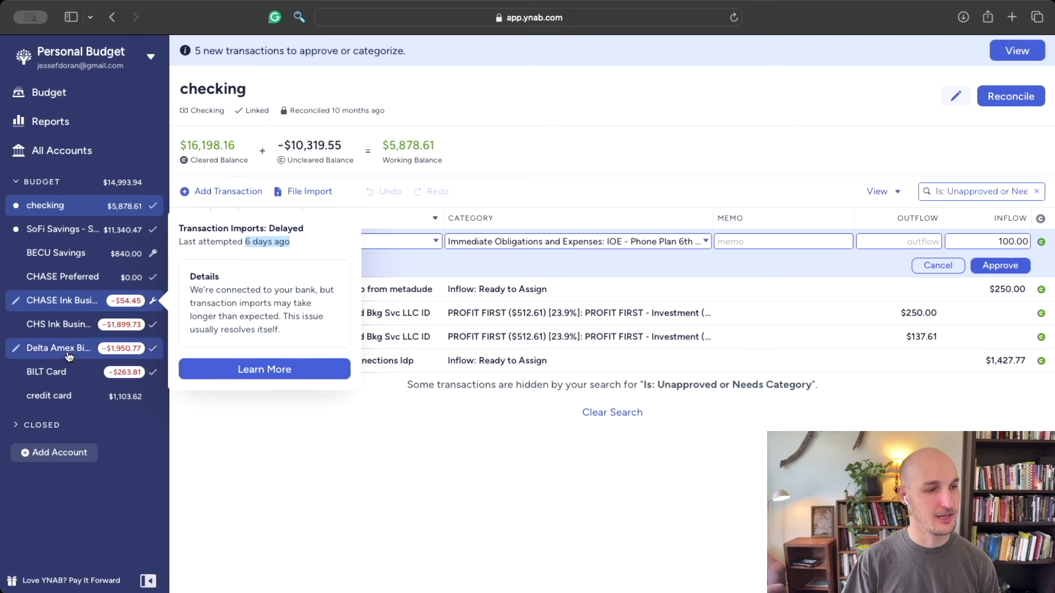
mouse_move(154, 301)
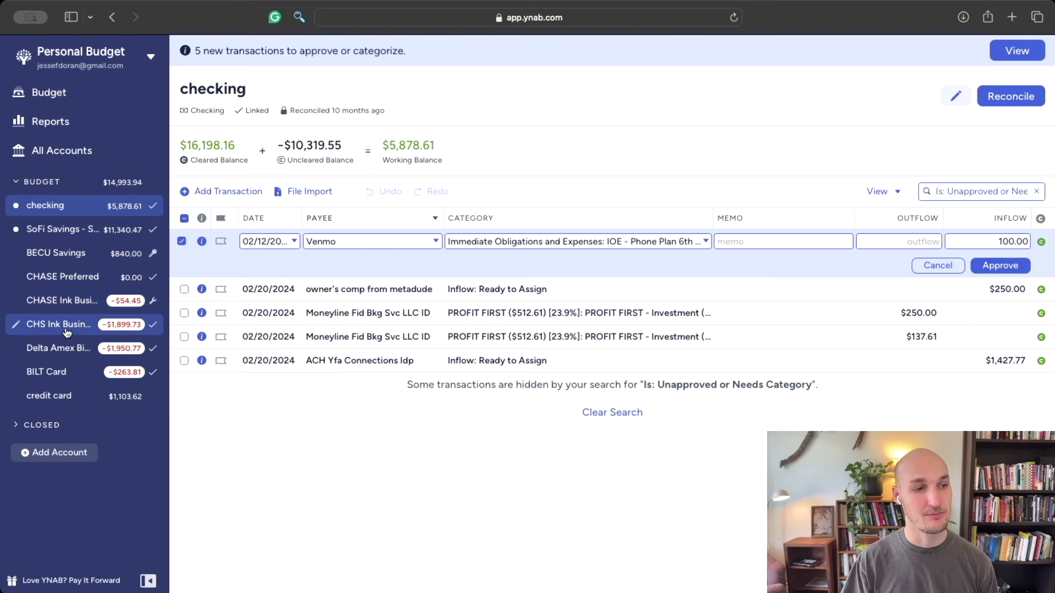
Step: Open the help article for the CHASE Ink Business Unlimited import delay and finish linking the account to Chase
left_click(14, 302)
left_click(153, 301)
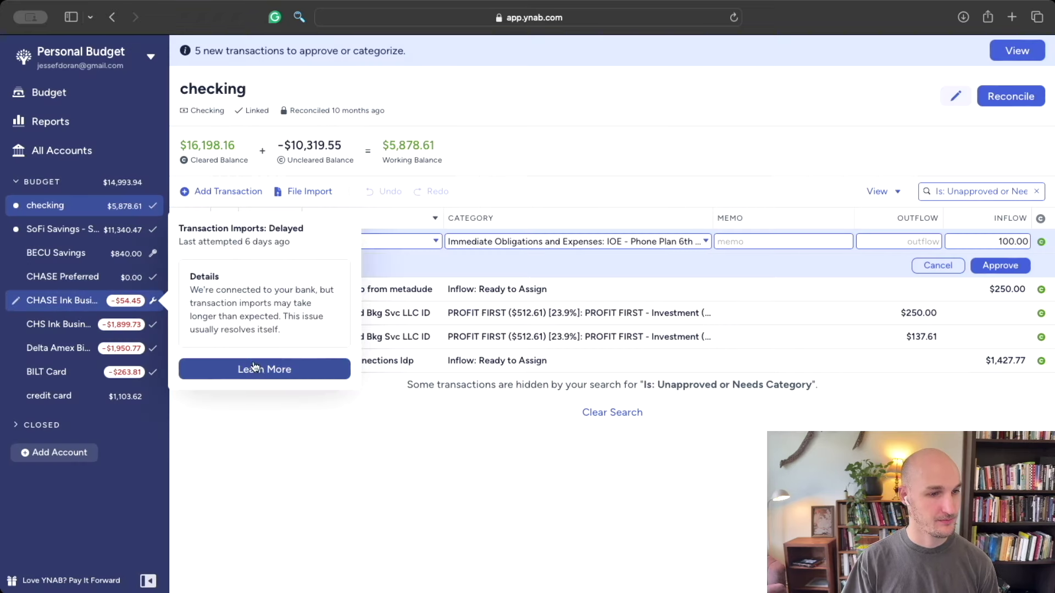
left_click(297, 370)
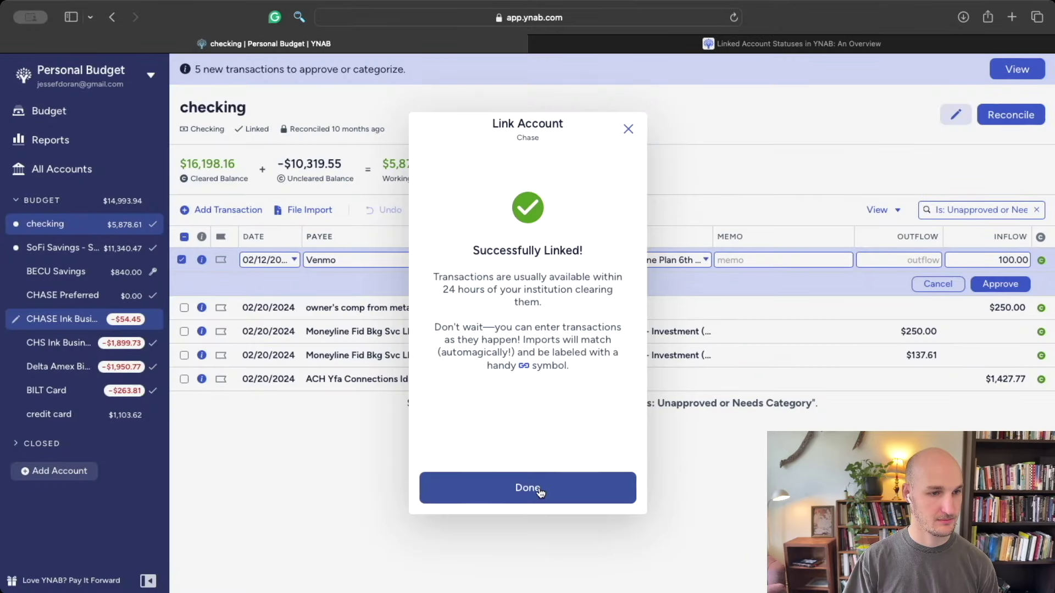
left_click(527, 488)
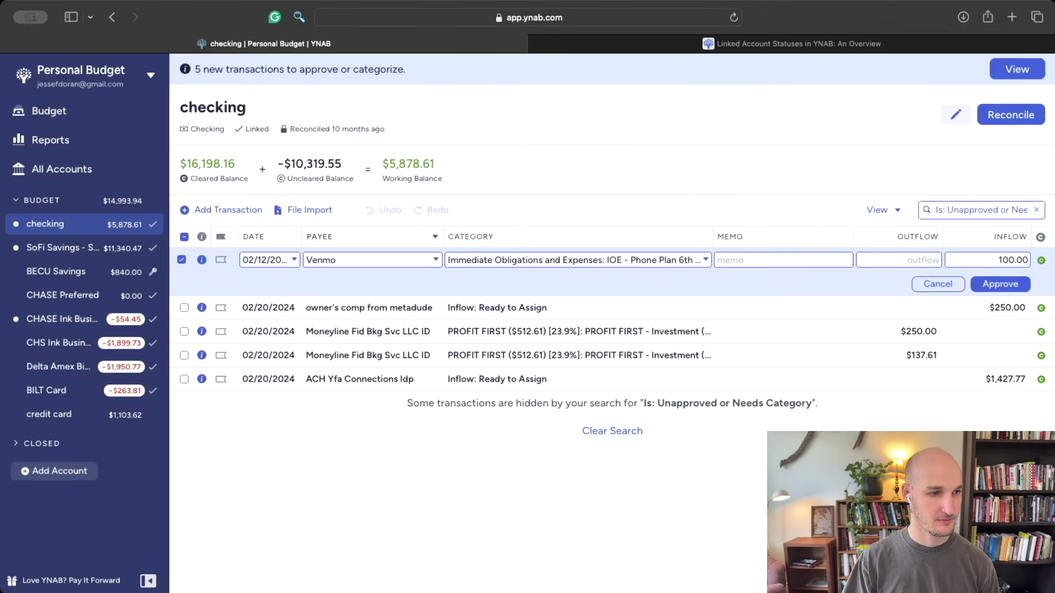
Step: View the unapproved transactions of CHASE Ink Business Unlimited and approve the 02/20/2024 payment from checking
left_click(44, 322)
left_click(294, 69)
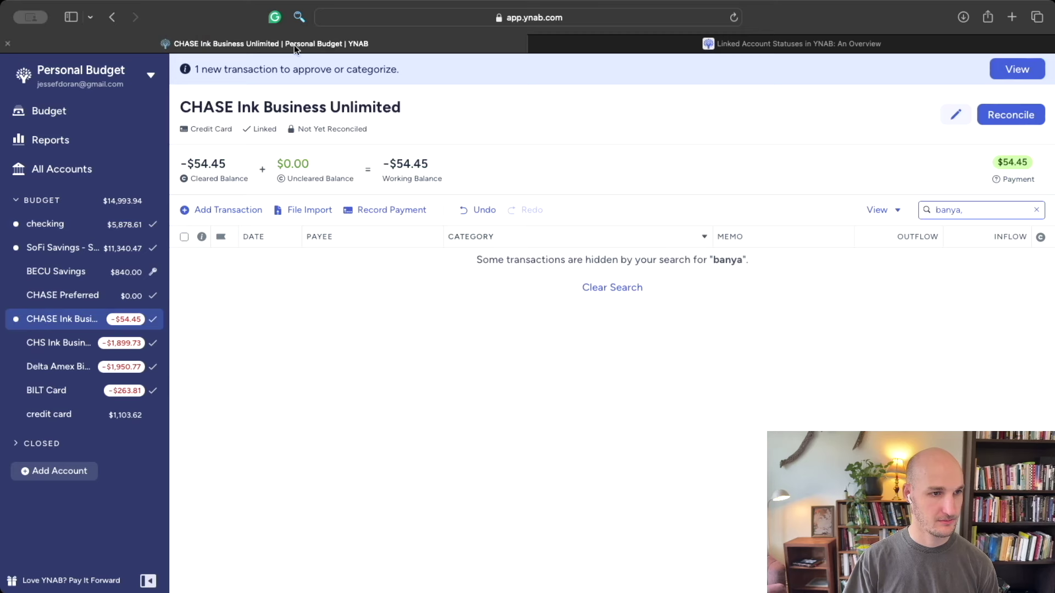
left_click(606, 267)
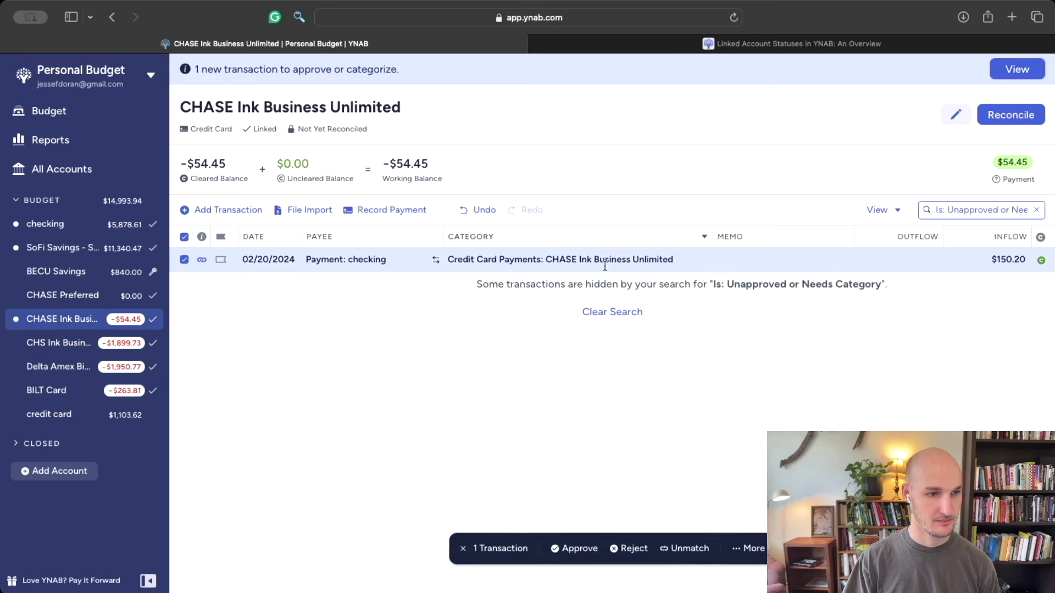
left_click(606, 261)
left_click(1027, 285)
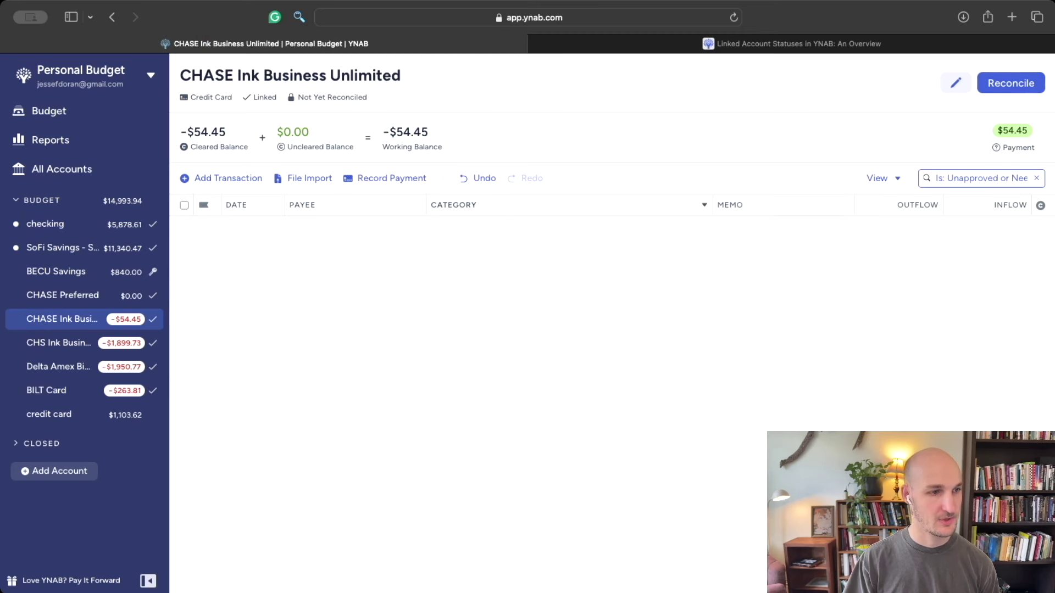
Step: In the checking account, categorize the 02/12/2024 Venmo inflow as IOE - Bigger Cat Stuff - SoFi ($40)
left_click(62, 254)
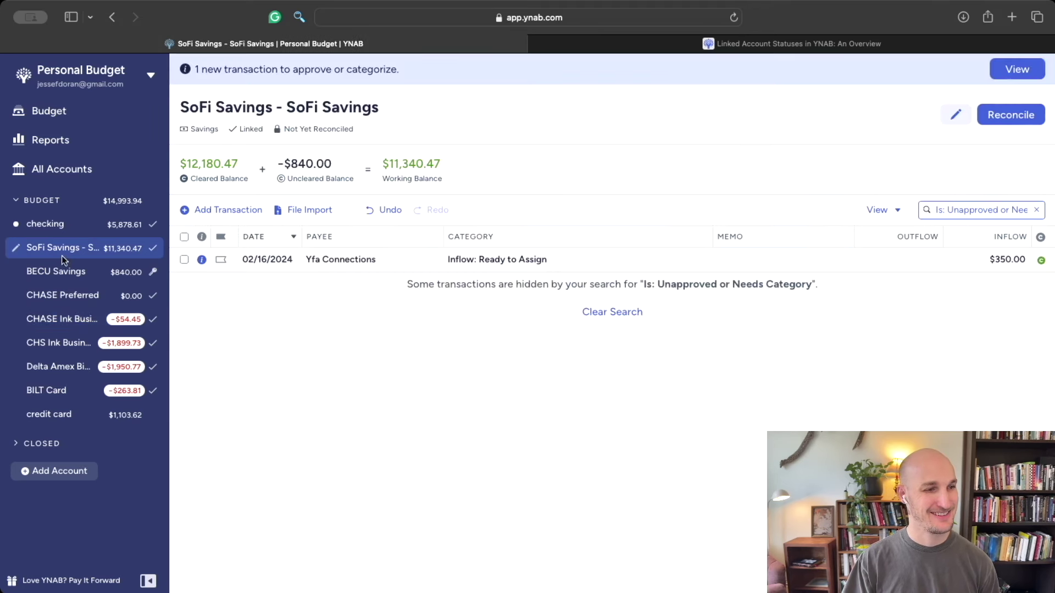
left_click(57, 224)
left_click(507, 259)
left_click(536, 260)
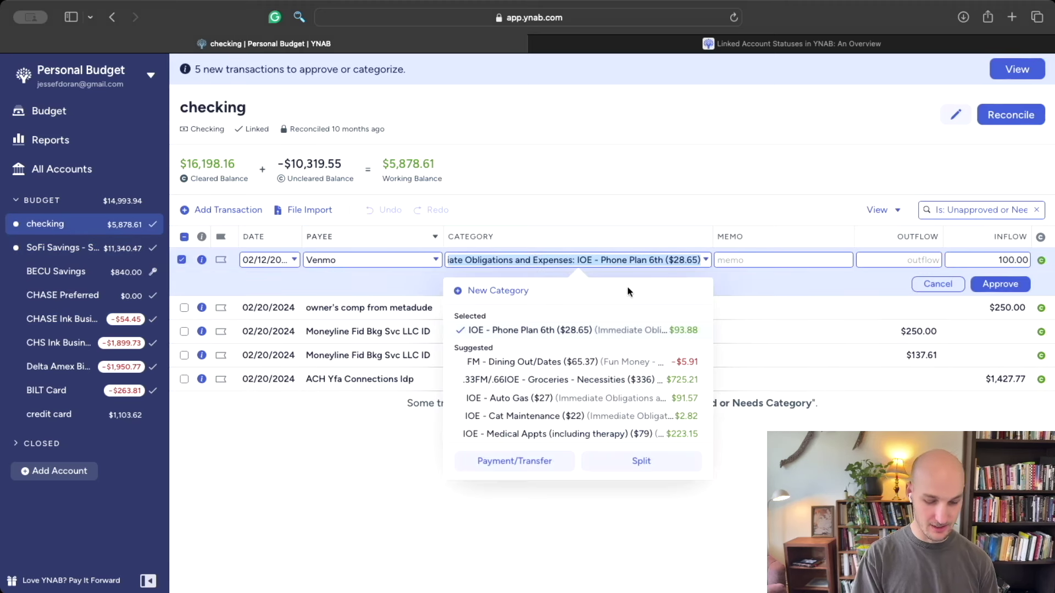
type("cat")
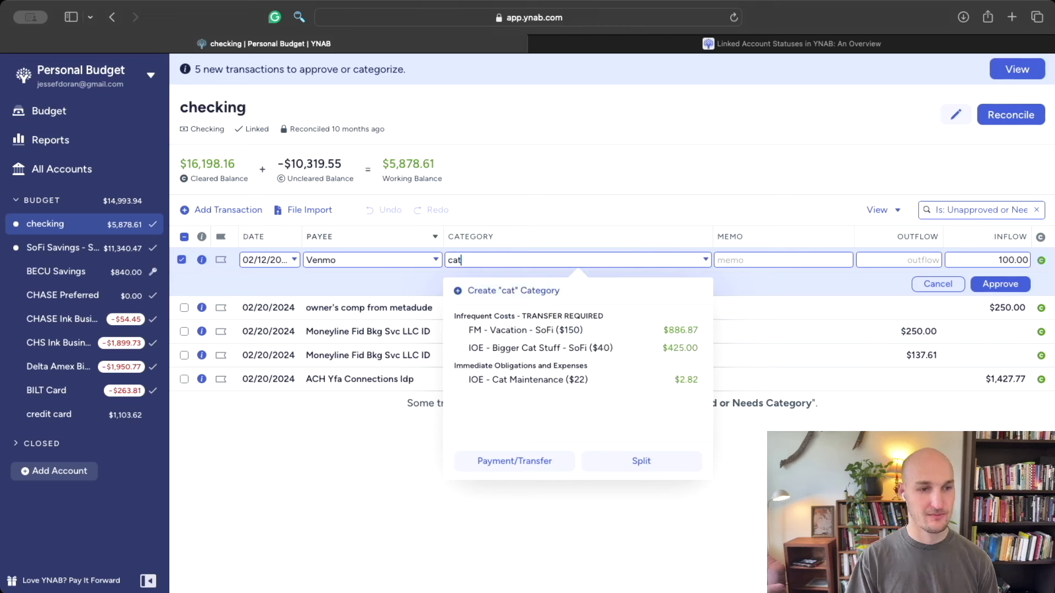
left_click(574, 351)
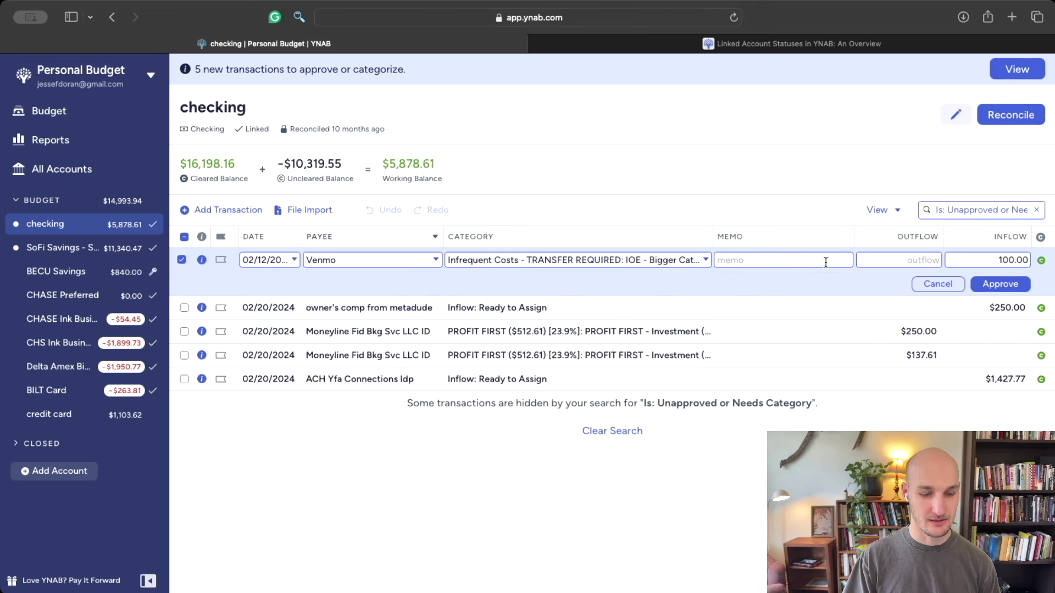
Step: Add the memo "heart scan deposit" to the 02/12/2024 Venmo inflow and approve it
type("heart scan ")
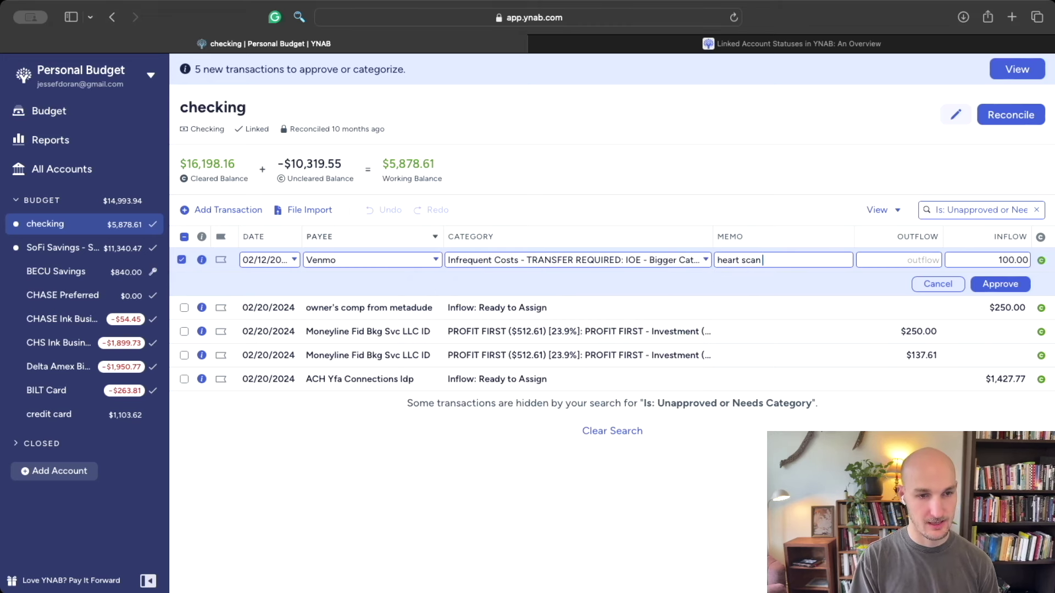
type("deposit")
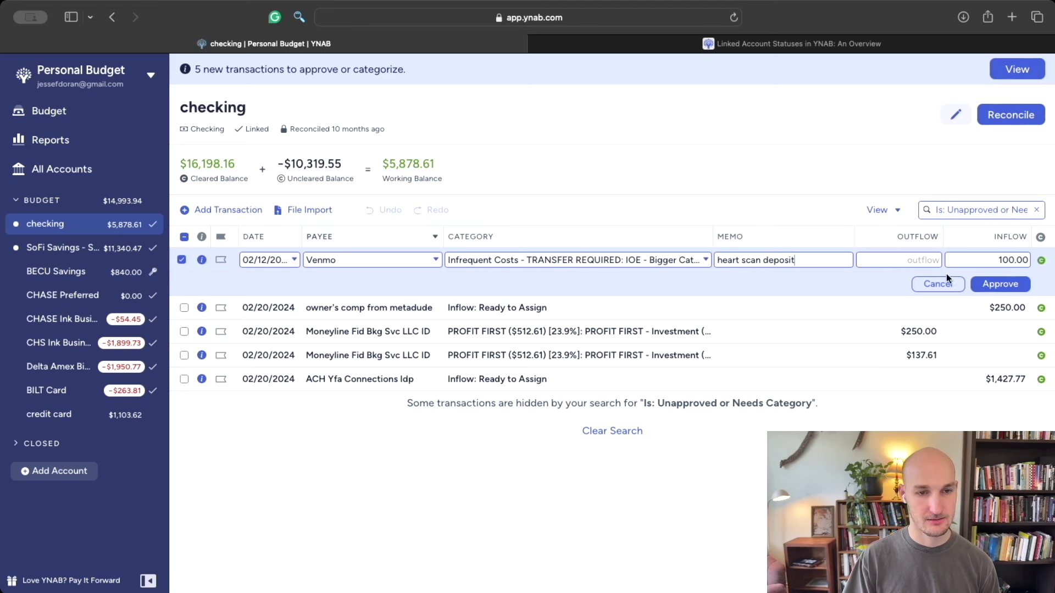
left_click(998, 290)
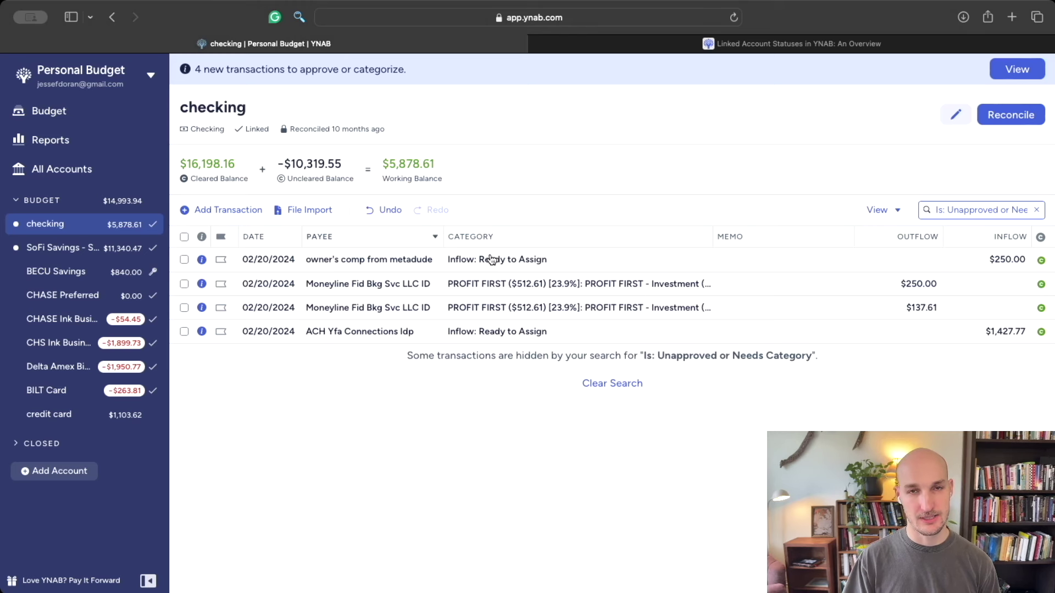
Step: Approve the owner's comp from metadude and ACH Yfa Connections inflows, keeping both categorized as Ready to Assign
left_click(492, 260)
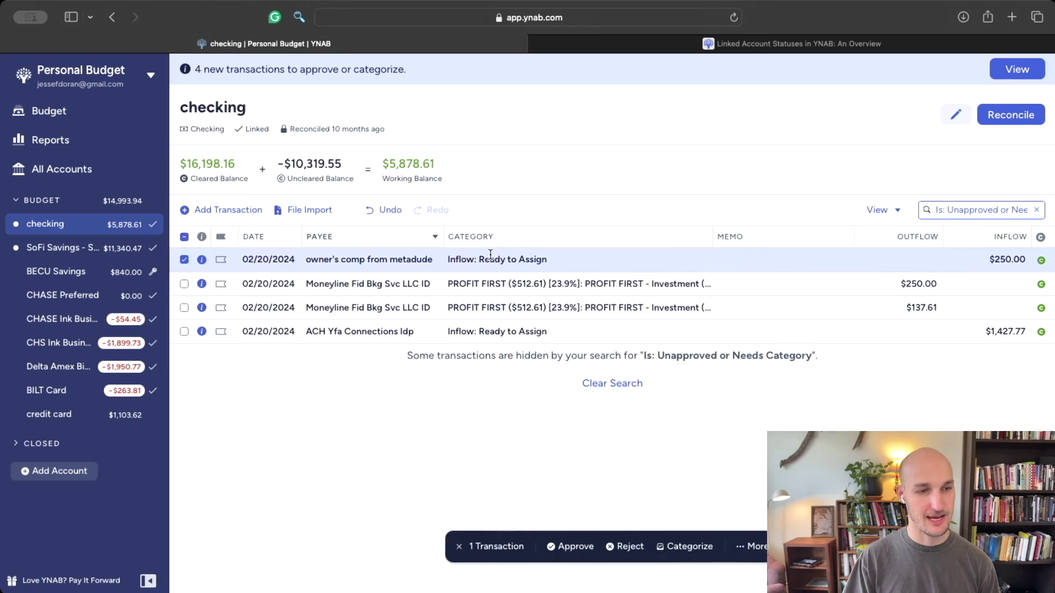
left_click(492, 259)
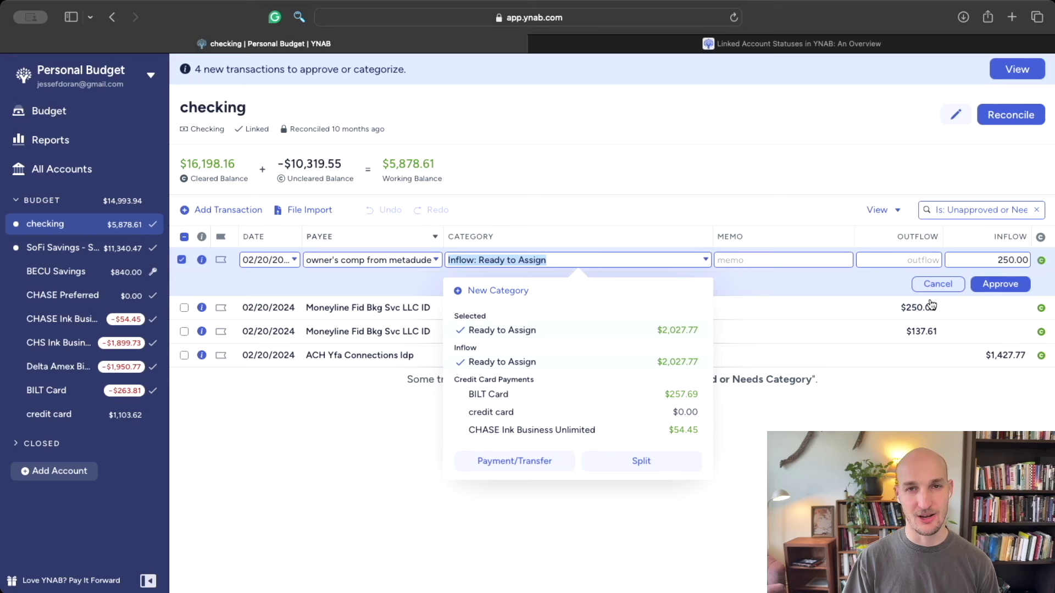
left_click(991, 284)
left_click(515, 306)
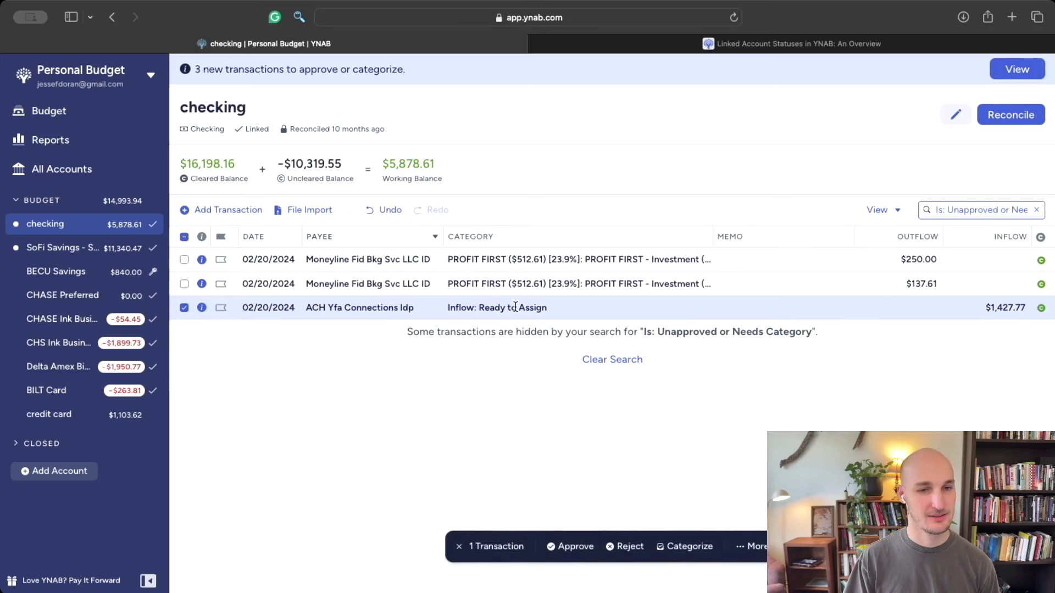
left_click(515, 306)
left_click(999, 336)
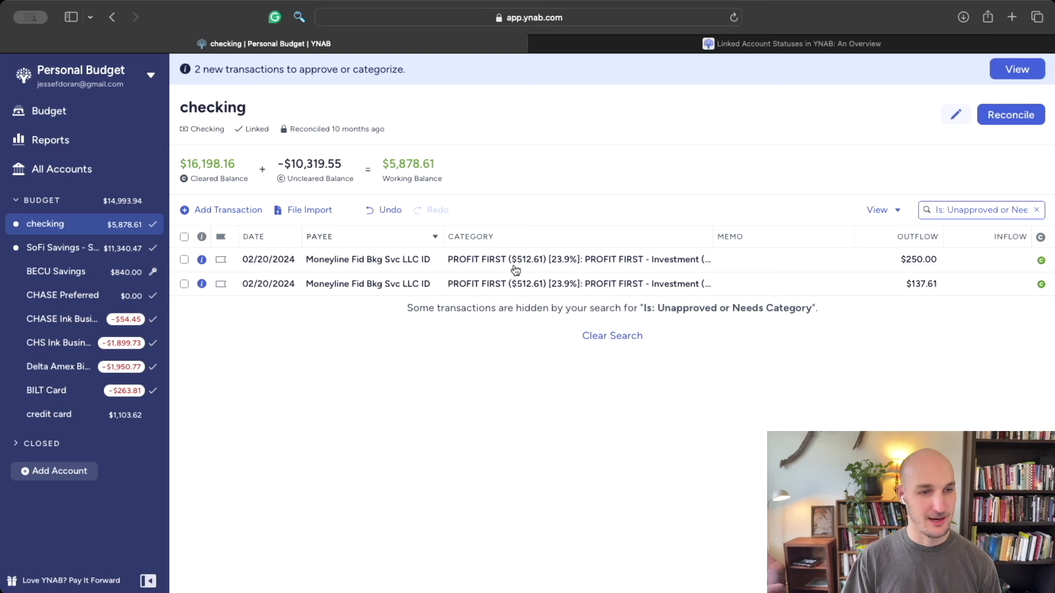
Step: Look at the February 2024 budget and the unapproved SoFi Savings transactions, and return to the checking account
left_click(48, 115)
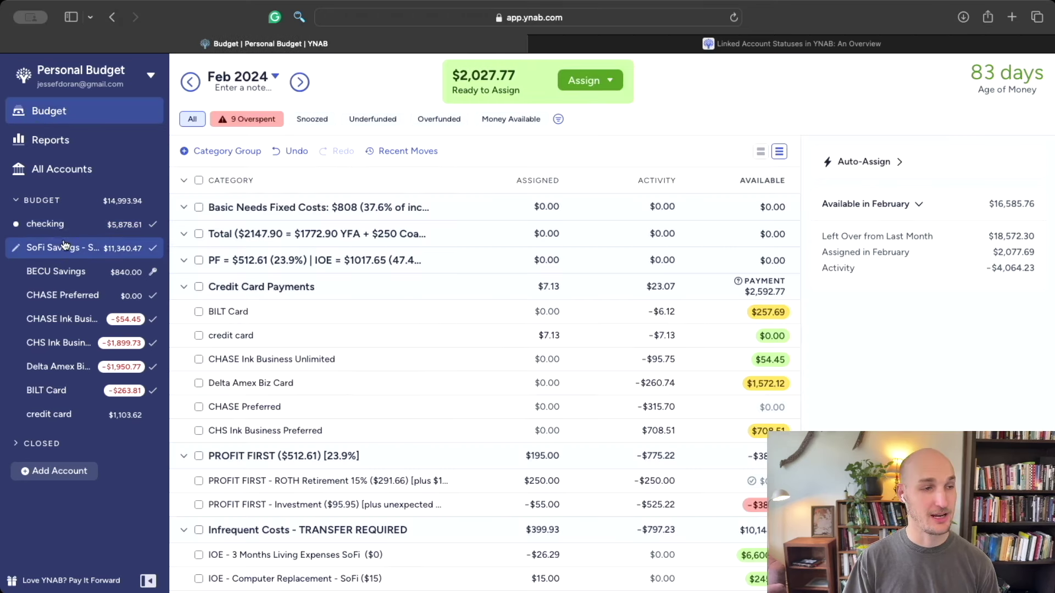
left_click(60, 250)
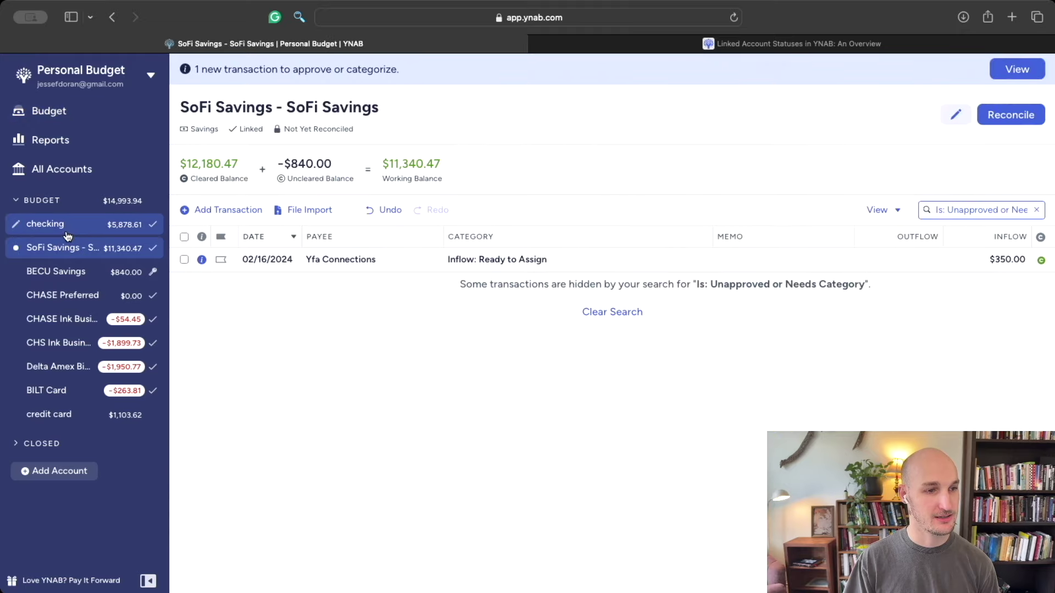
left_click(67, 235)
Step: Approve the $137.61 Moneyline Fid Bkg Svc LLC outflow in checking, keeping it categorized as PROFIT FIRST - Investment
left_click(596, 282)
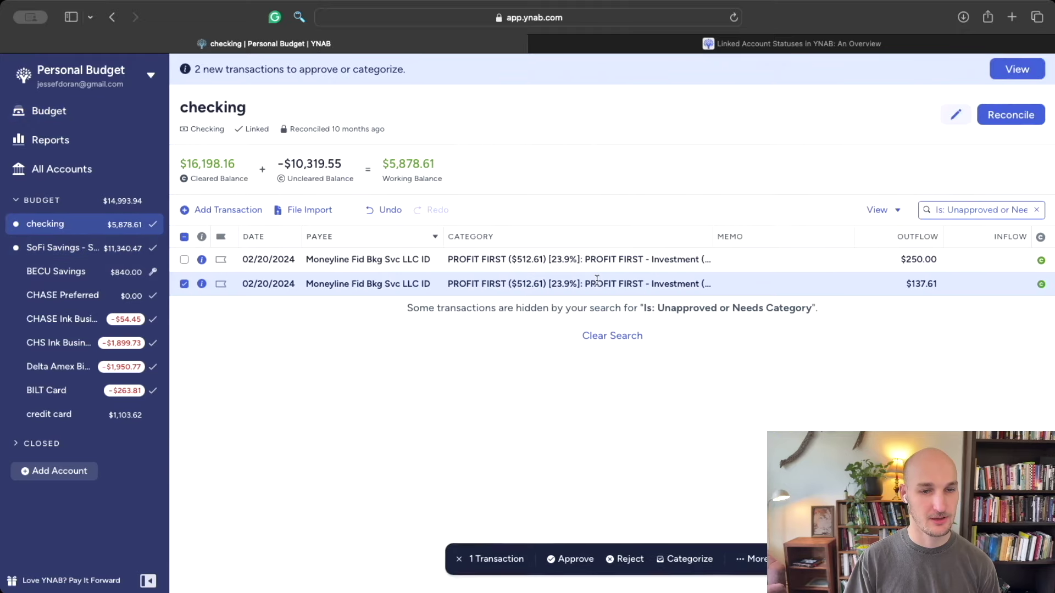
left_click(596, 281)
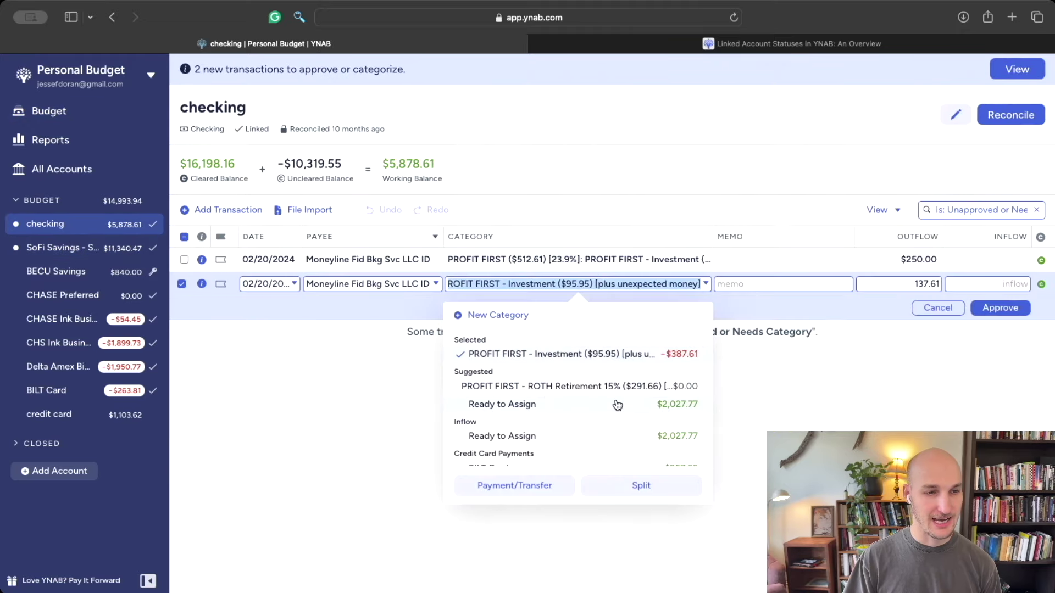
scroll(635, 424, "down", 10)
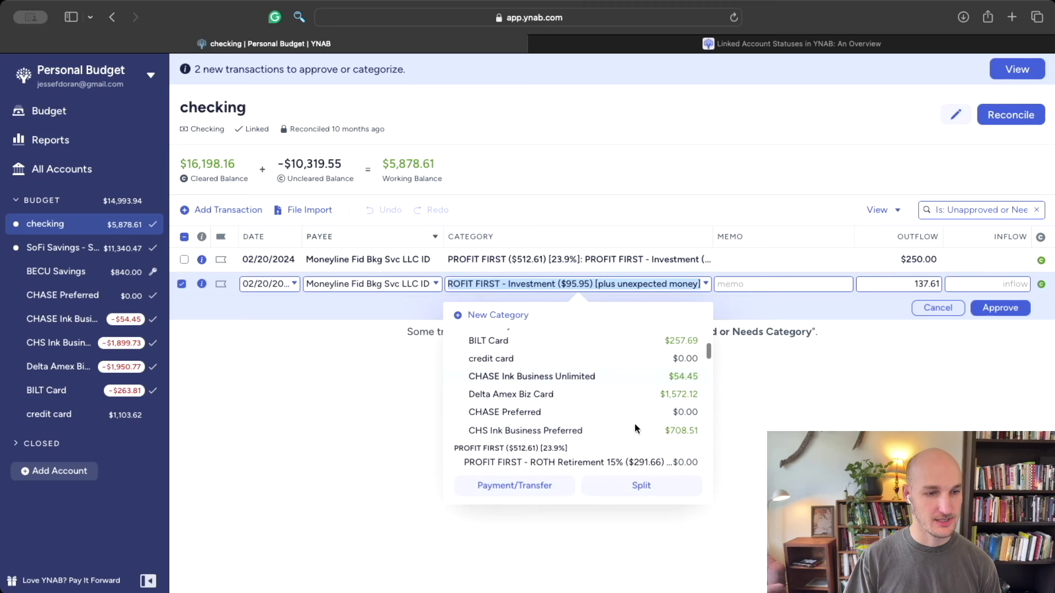
left_click(611, 416)
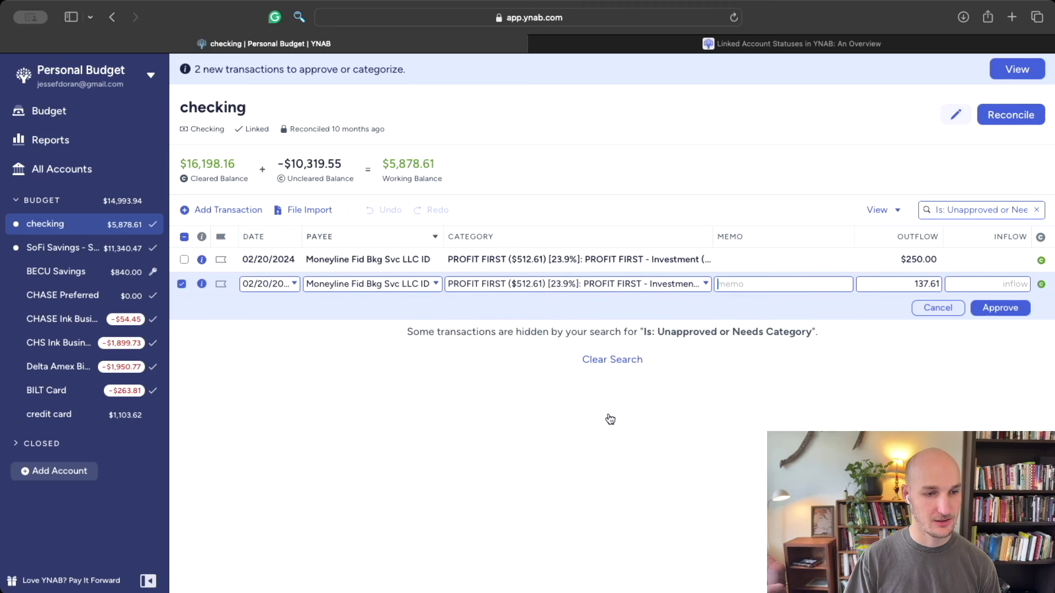
left_click(983, 308)
Step: Categorize the $250.00 Moneyline Fid Bkg Svc LLC outflow as PROFIT FIRST - ROTH Retirement and approve it
left_click(558, 260)
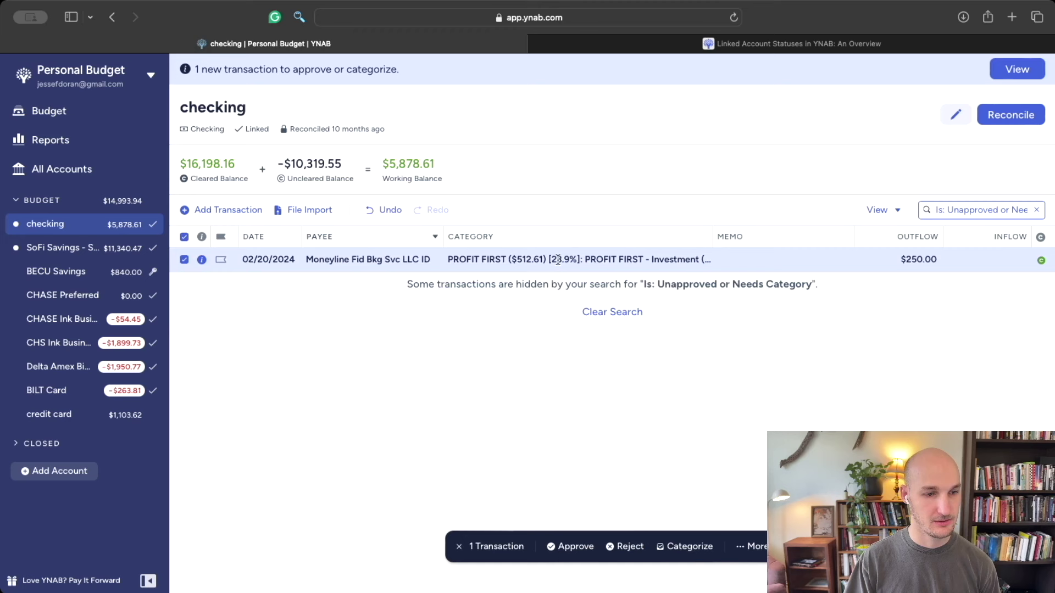
left_click(559, 259)
scroll(584, 368, "down", 5)
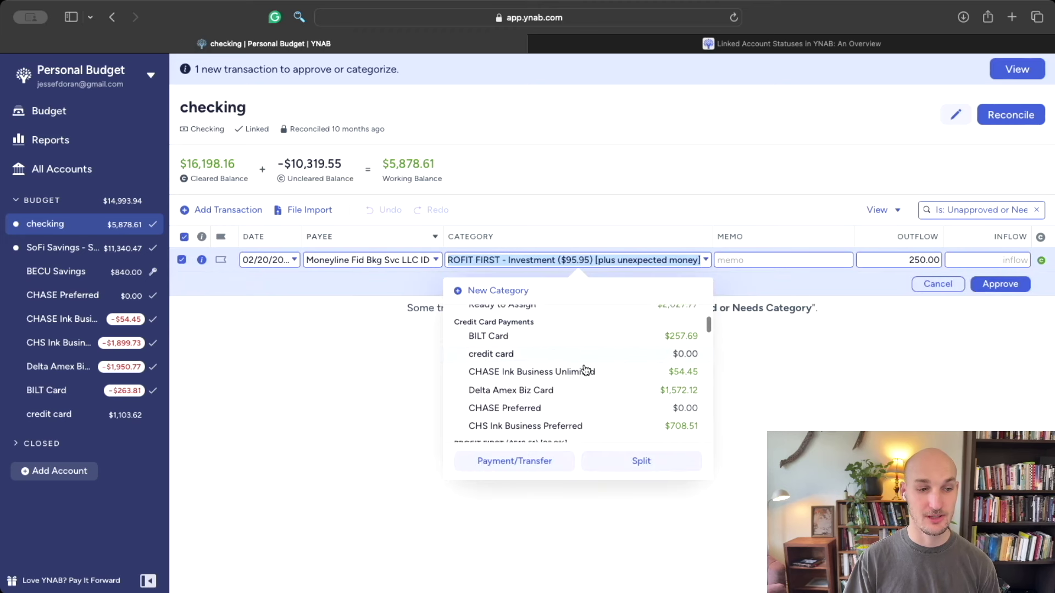
left_click(588, 408)
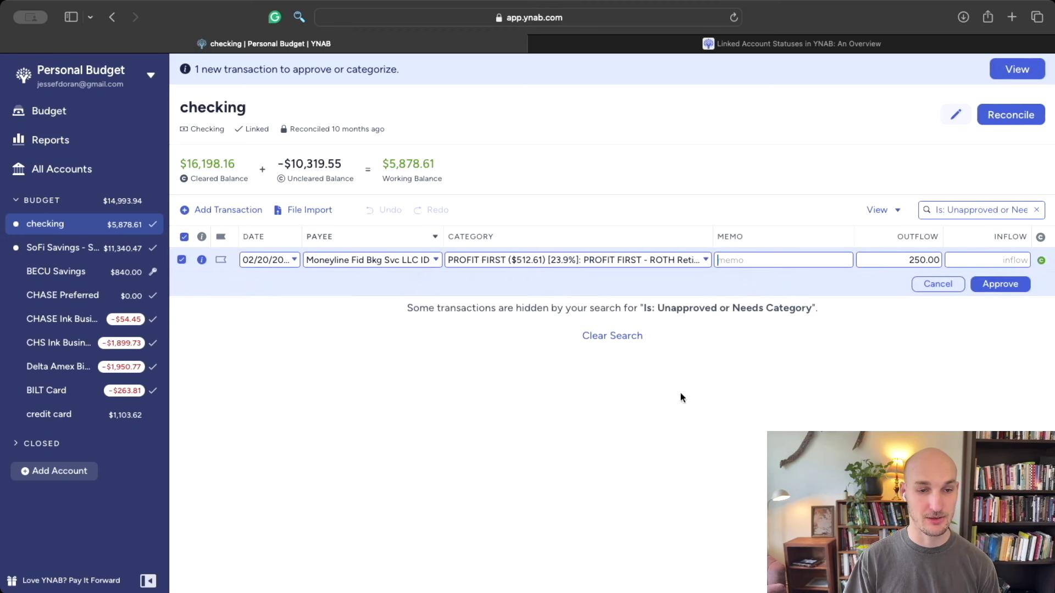
left_click(999, 284)
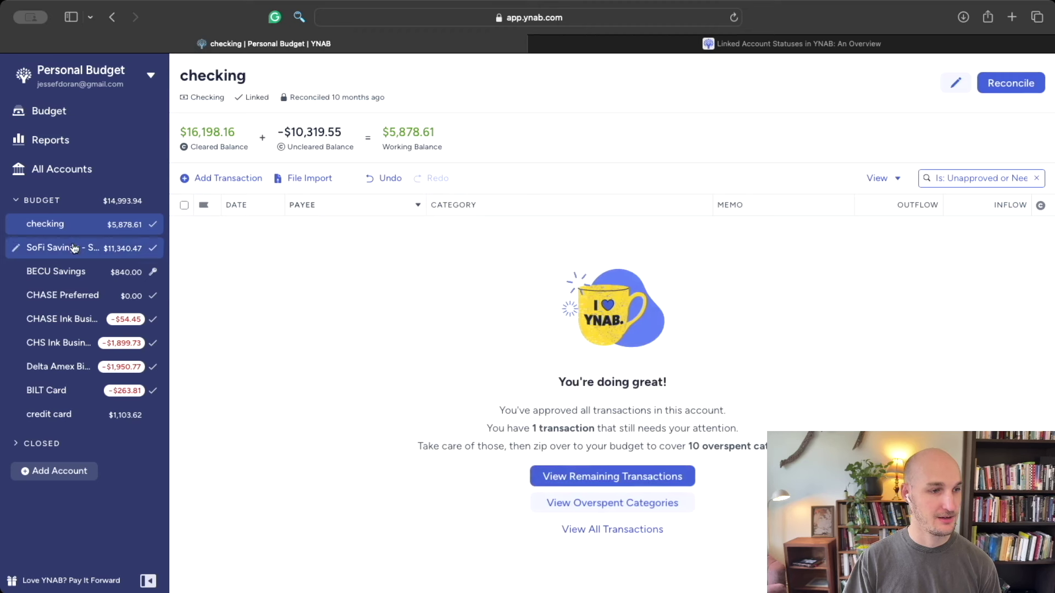
Step: In the February 2024 budget, assign an additional $250 to PROFIT FIRST - ROTH Retirement and $137.61 to PROFIT FIRST - Investment
left_click(57, 116)
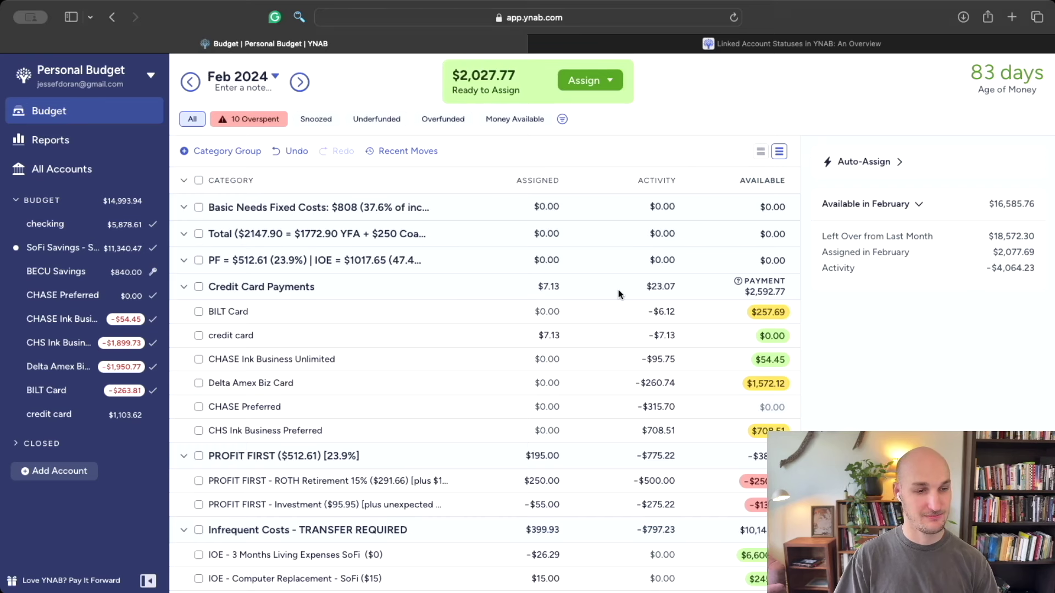
scroll(636, 285, "down", 5)
scroll(634, 299, "down", 1)
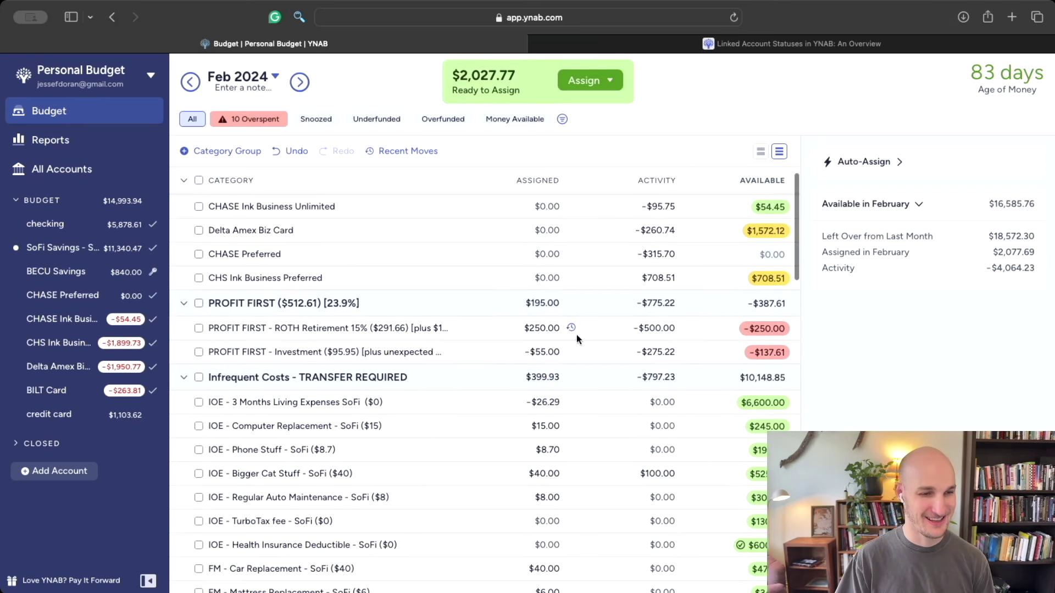
left_click(576, 334)
key("Right")
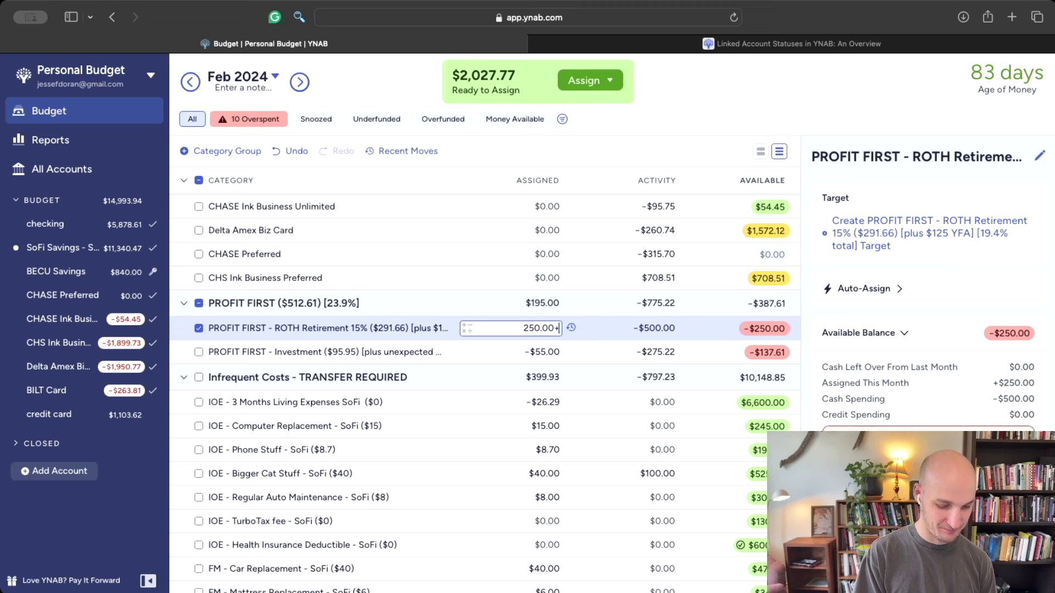
type("+250")
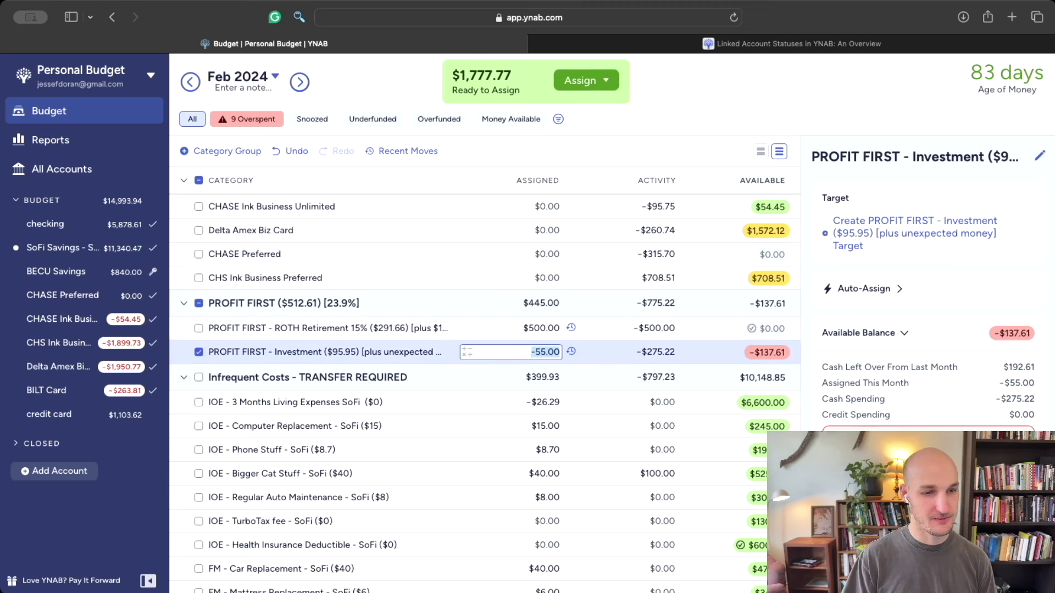
type("82.61")
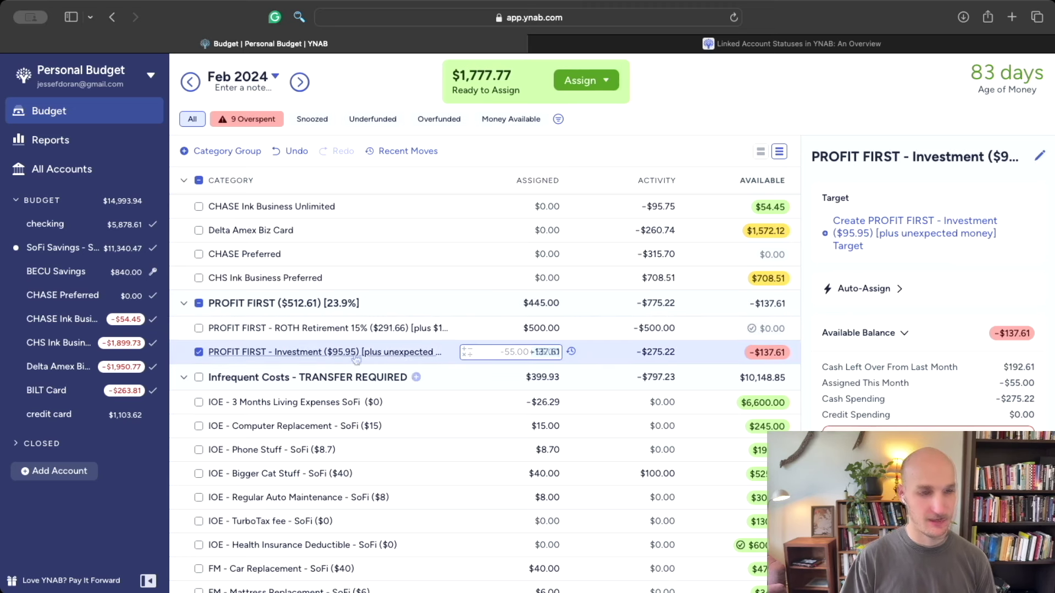
key("Return")
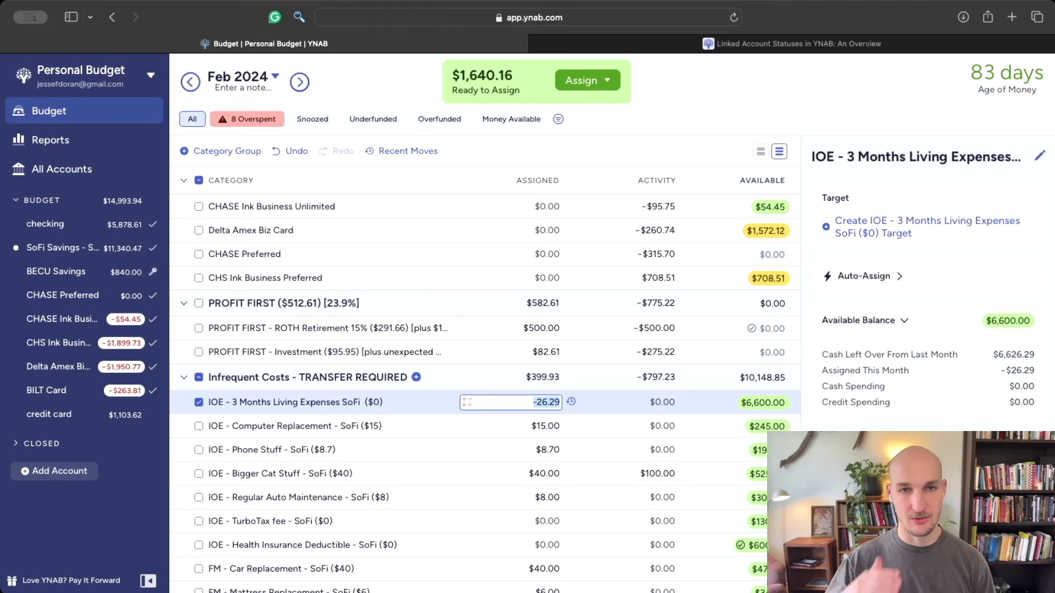
Step: Assign an additional $15 to IOE - Computer Replacement and $8.70 to IOE - Phone Stuff
key("Return")
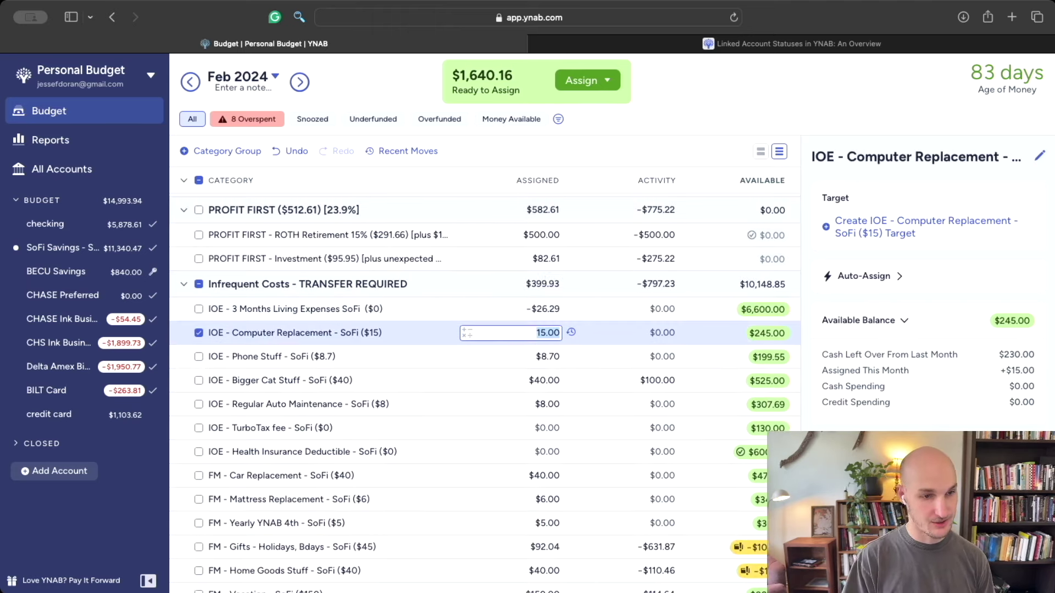
key("Right")
type("+15")
key("Return")
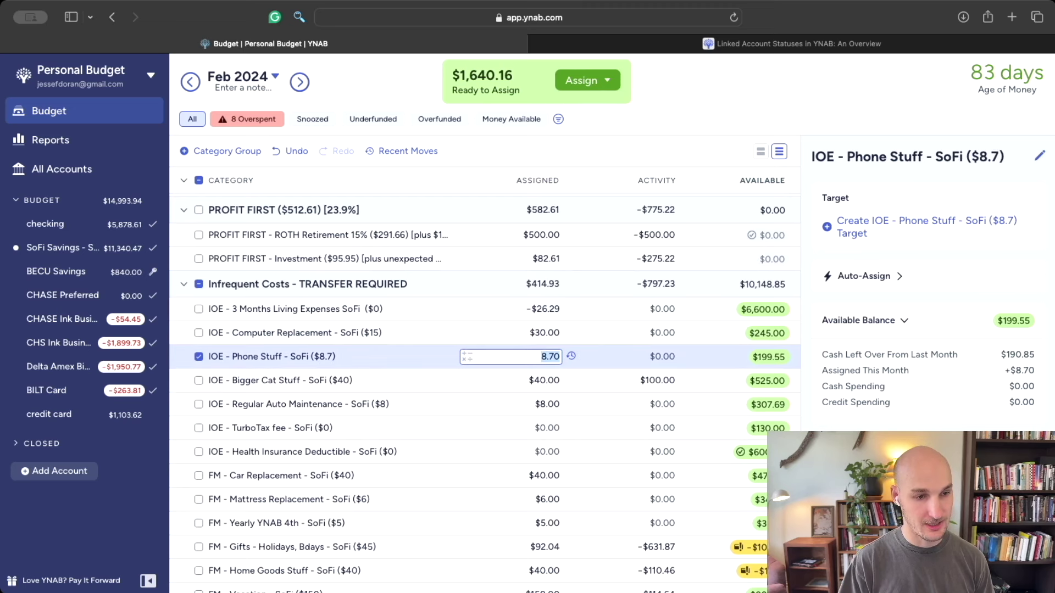
key("Right")
type("+")
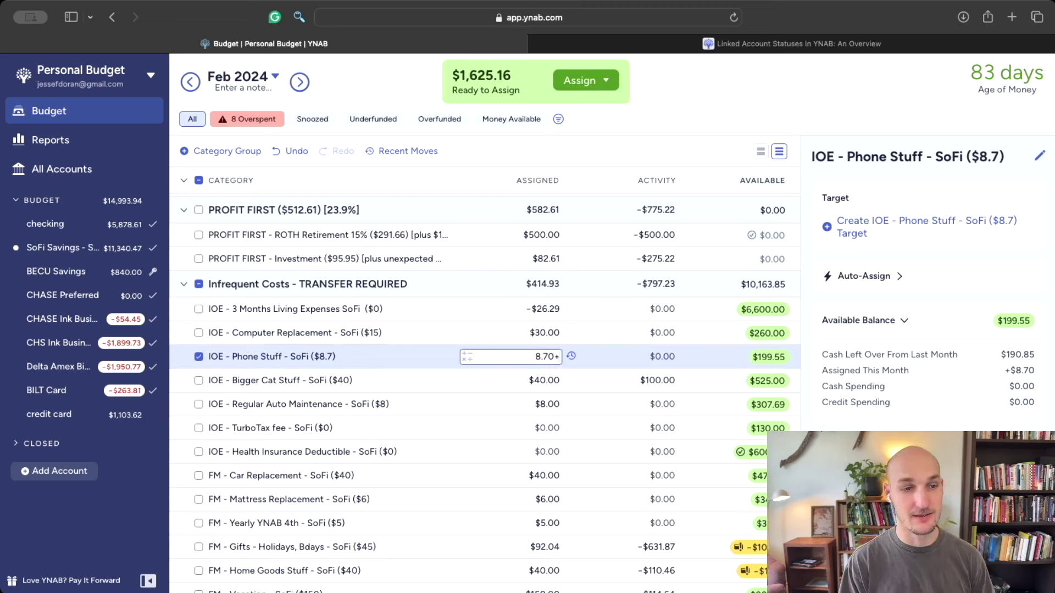
type("8.7")
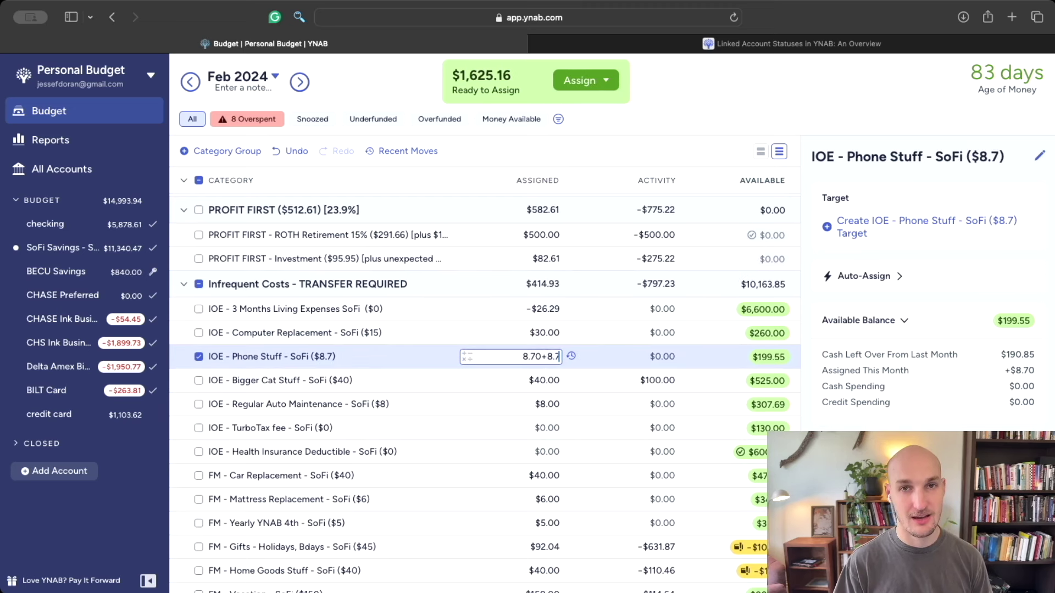
key("Return")
Step: Assign an additional $40 each to IOE - Bigger Cat Stuff and FM - Car Replacement, skipping the categories between them
key("Right")
type("+40")
key("Return")
scroll(595, 366, "down", 3)
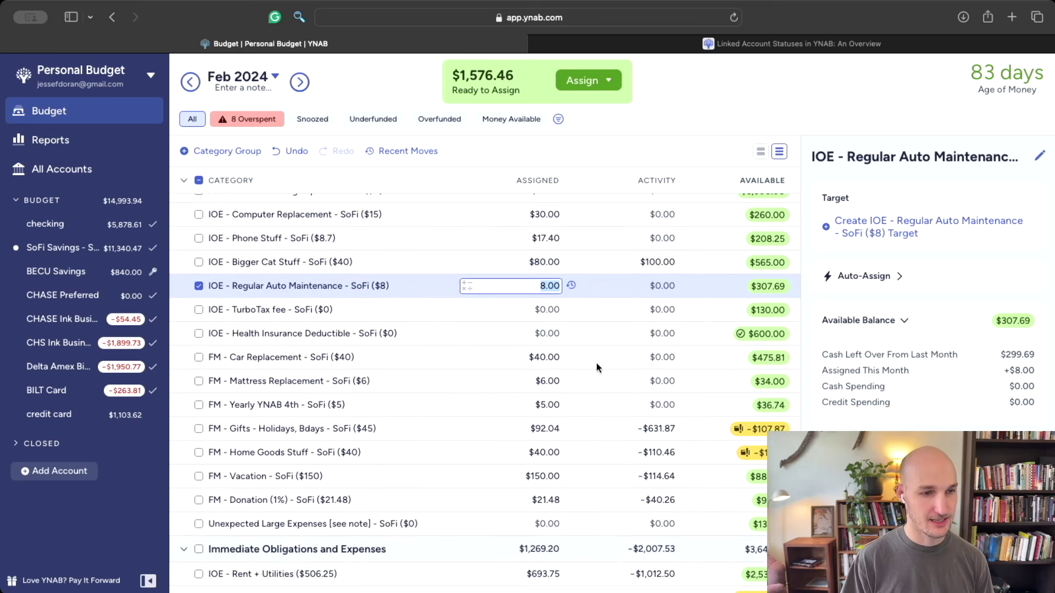
key("Return")
key("Return")
key("Return")
key("Right")
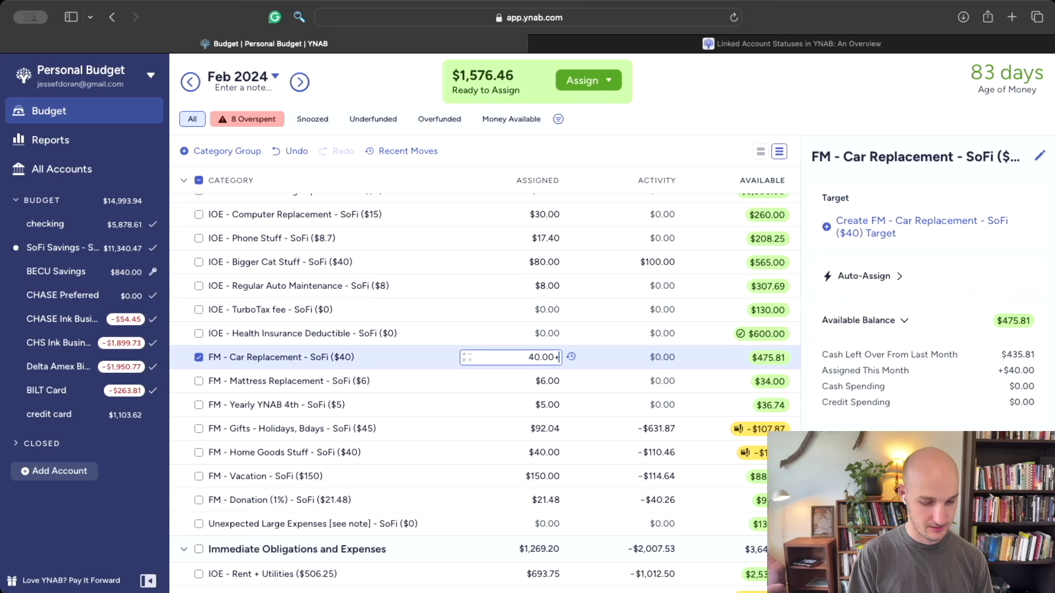
type("+40")
key("Return")
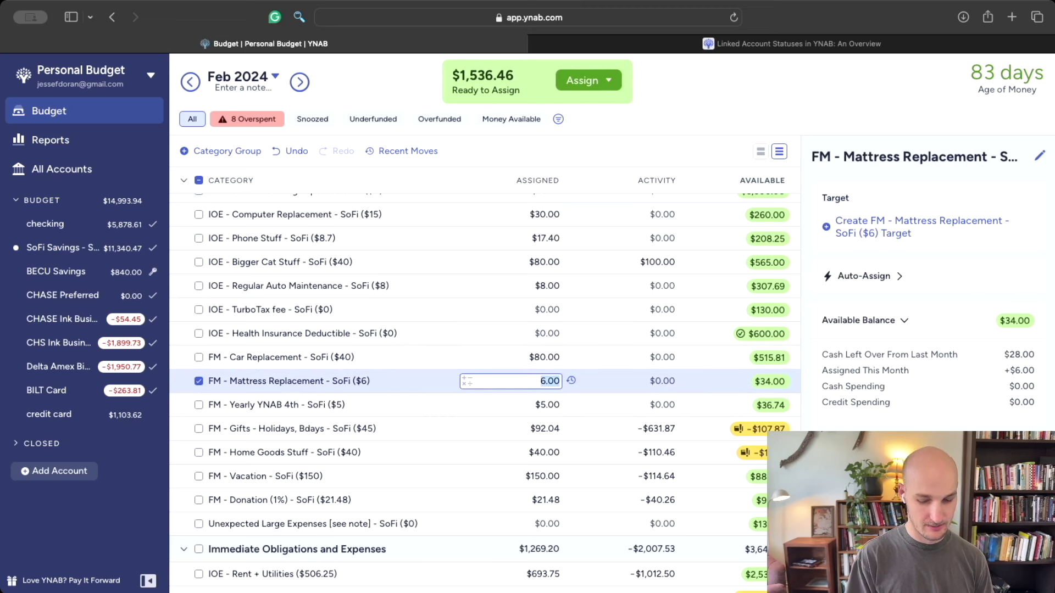
Step: Assign an additional $6 to FM - Mattress Replacement and $5 to FM - Yearly YNAB 4th
key("Right")
type("+6")
key("Return")
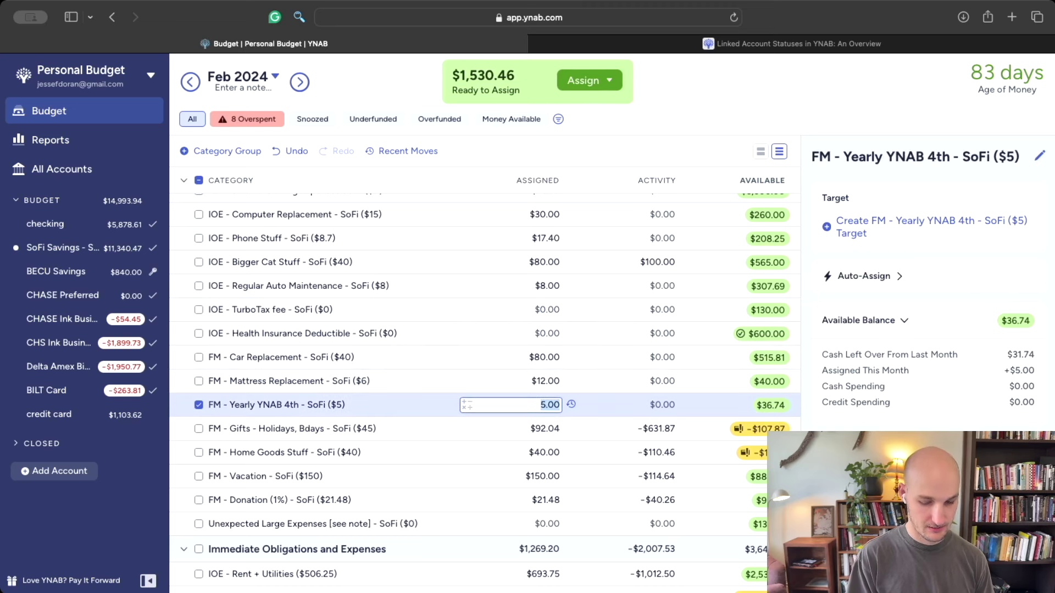
key("Right")
type("+5")
key("Return")
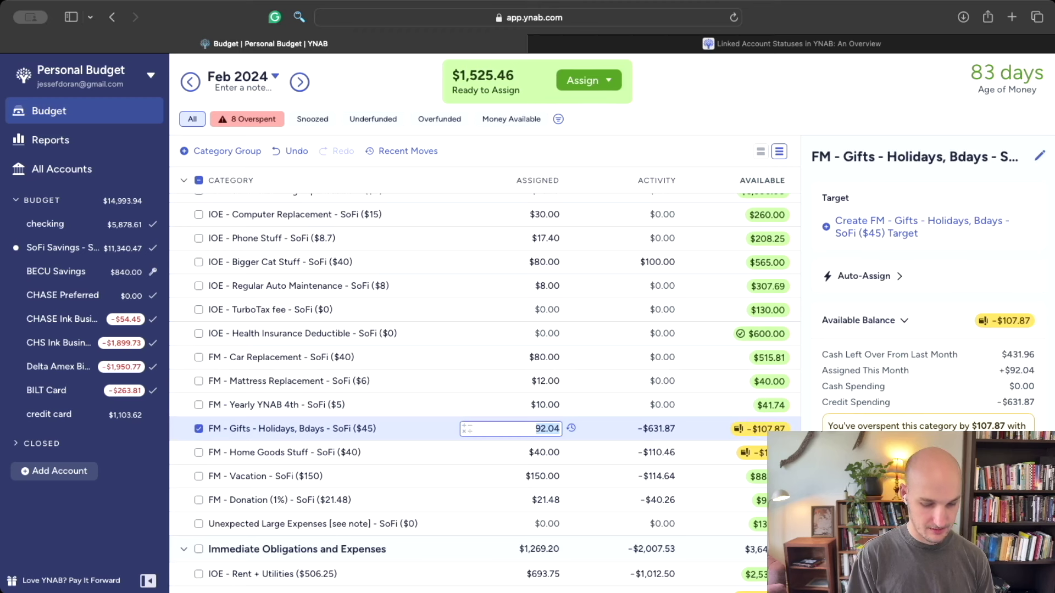
Step: Assign an additional $45 to FM - Gifts - Holidays, Bdays
key("Right")
type("+45")
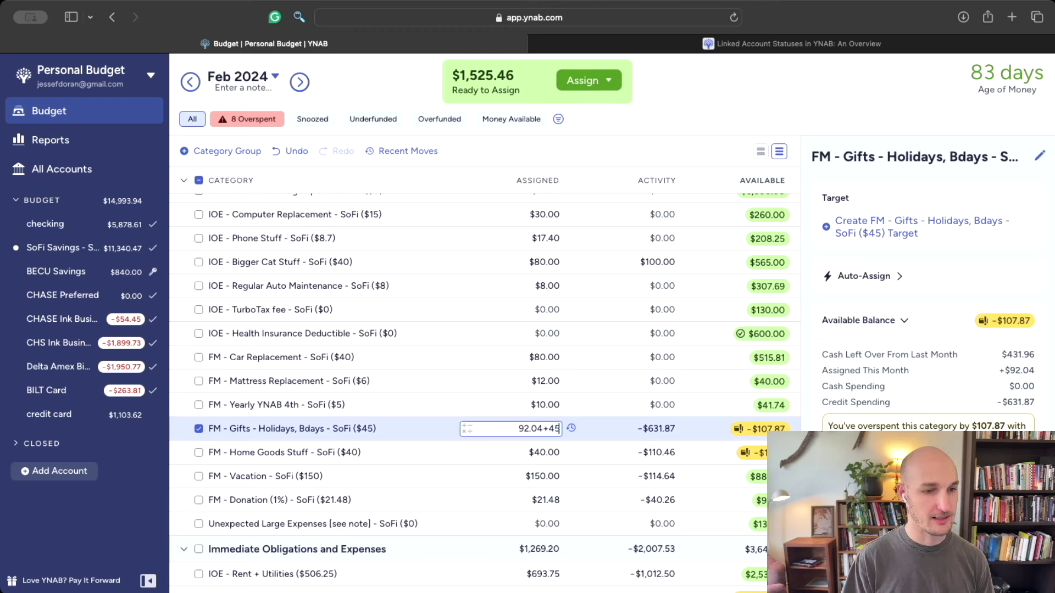
key("Return")
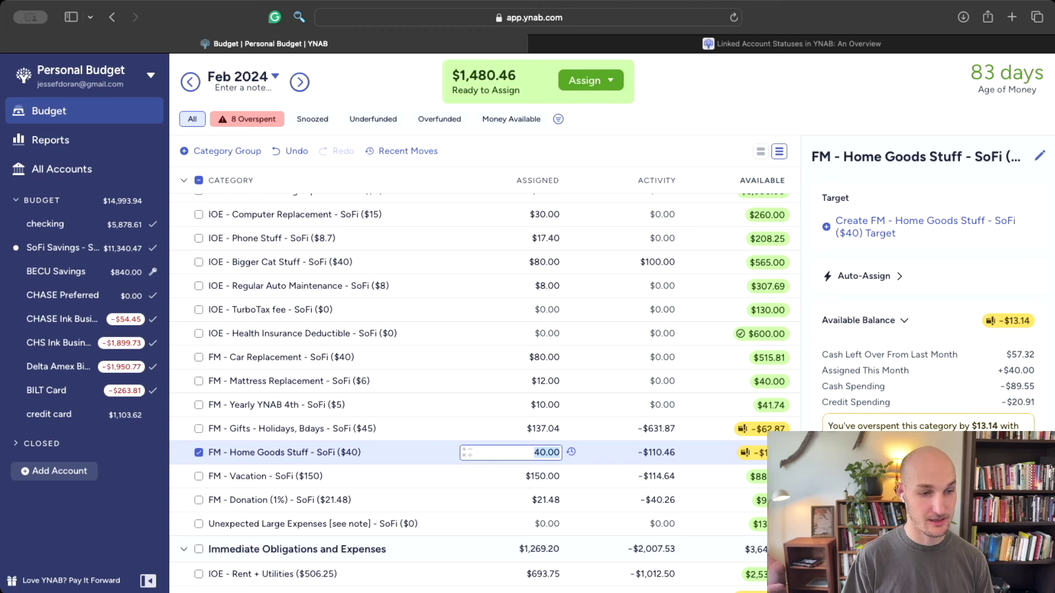
Step: Try adding $40 to the FM - Home Goods Stuff assignment, checking the category's moves and undoing the addition
key("Right")
type("+40")
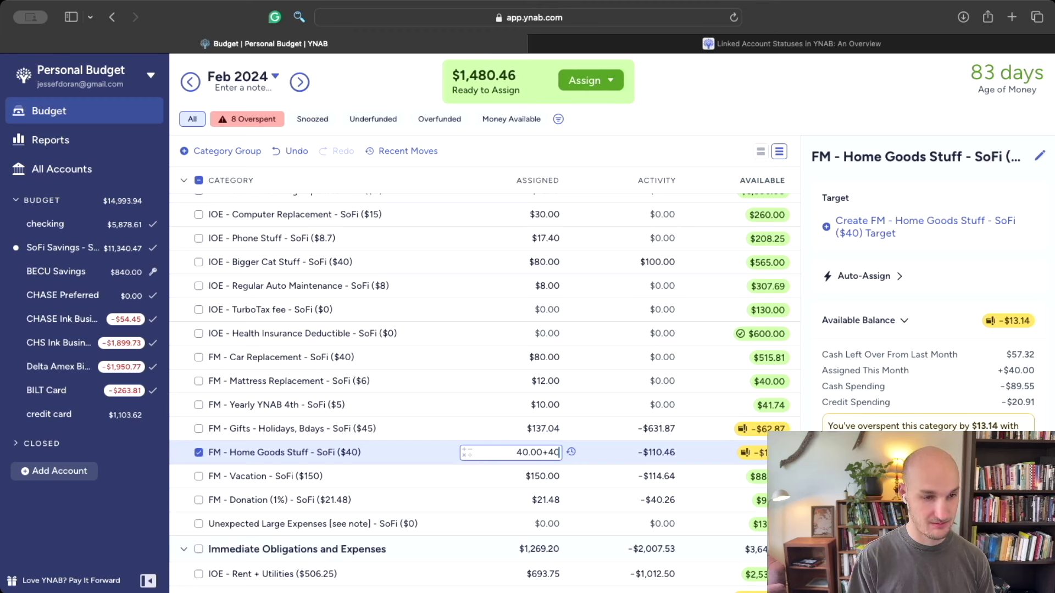
key("Return")
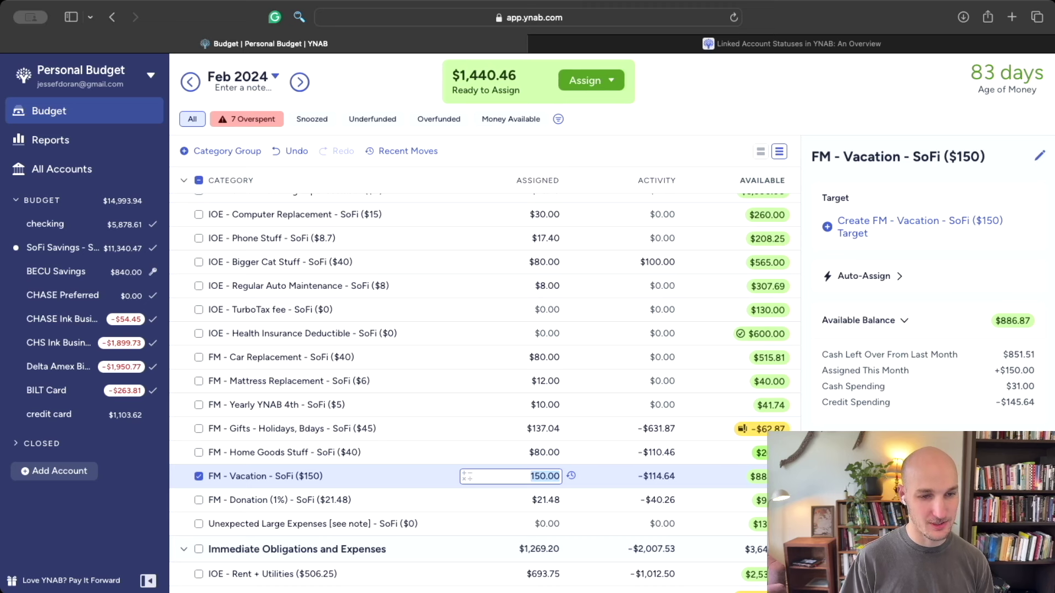
left_click(571, 452)
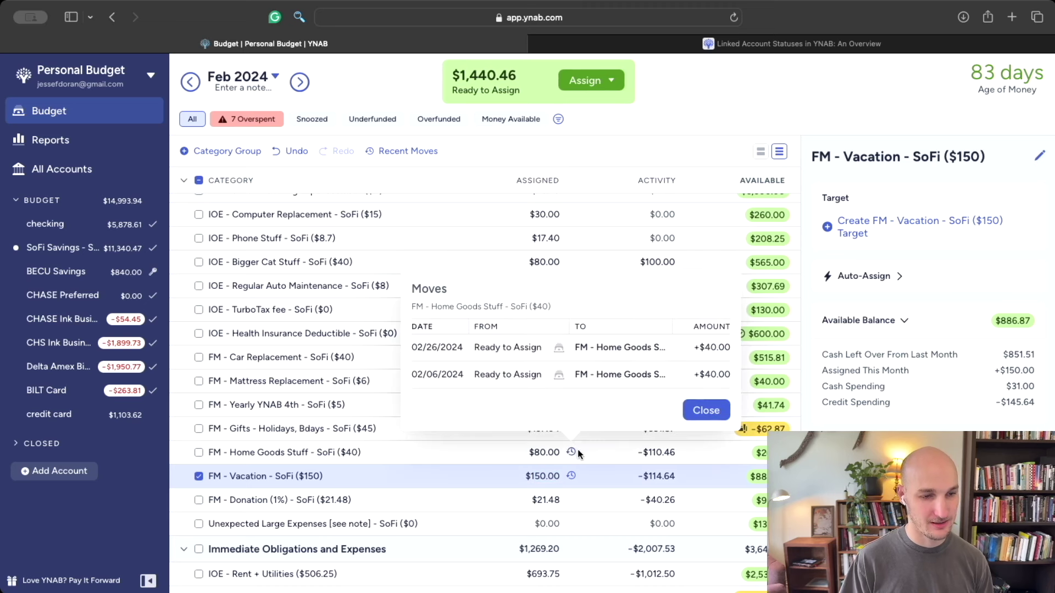
left_click(708, 411)
key("super+z")
Step: Assign an additional $40 to FM - Home Goods Stuff and $150 to FM - Vacation
left_click(507, 452)
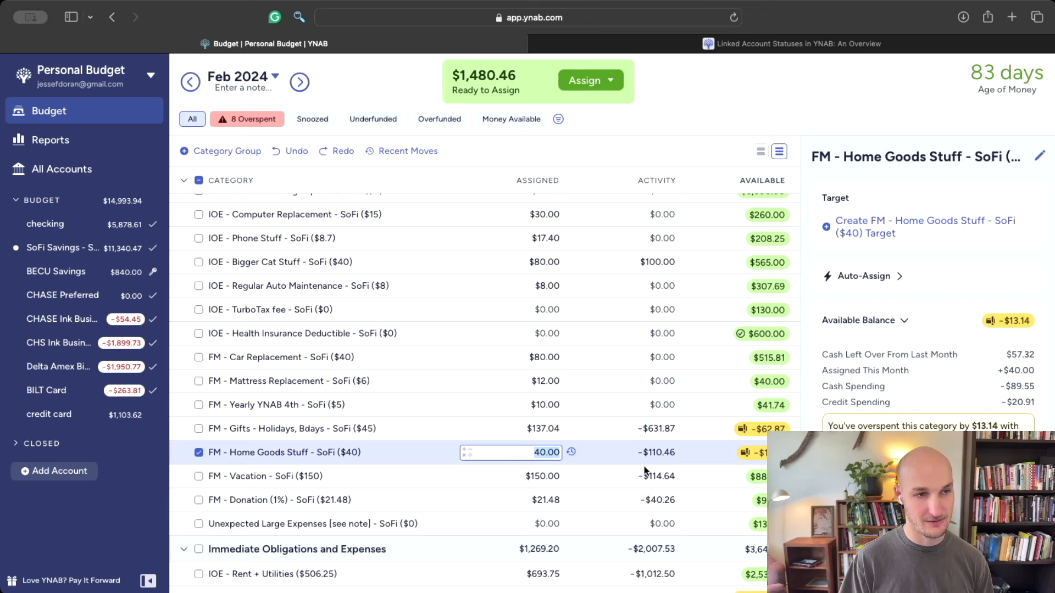
type("+40")
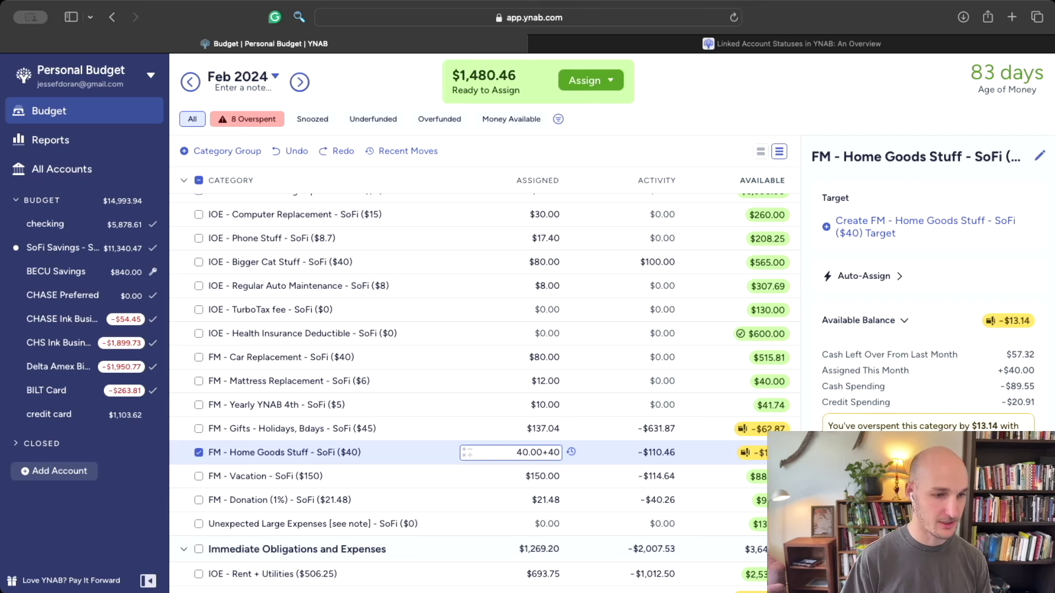
key("Return")
scroll(634, 466, "down", 2)
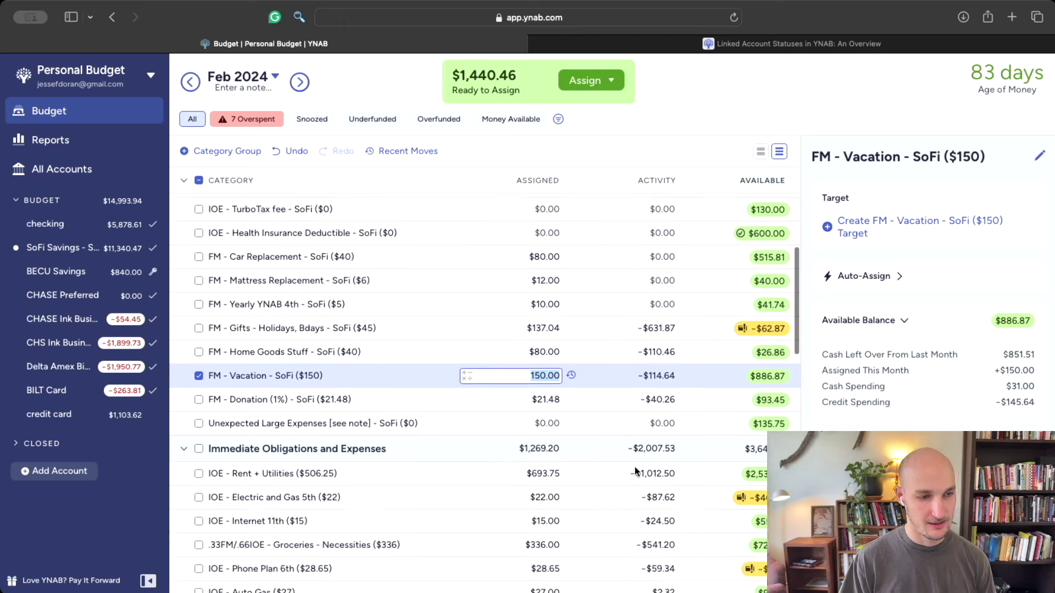
scroll(635, 467, "down", 1)
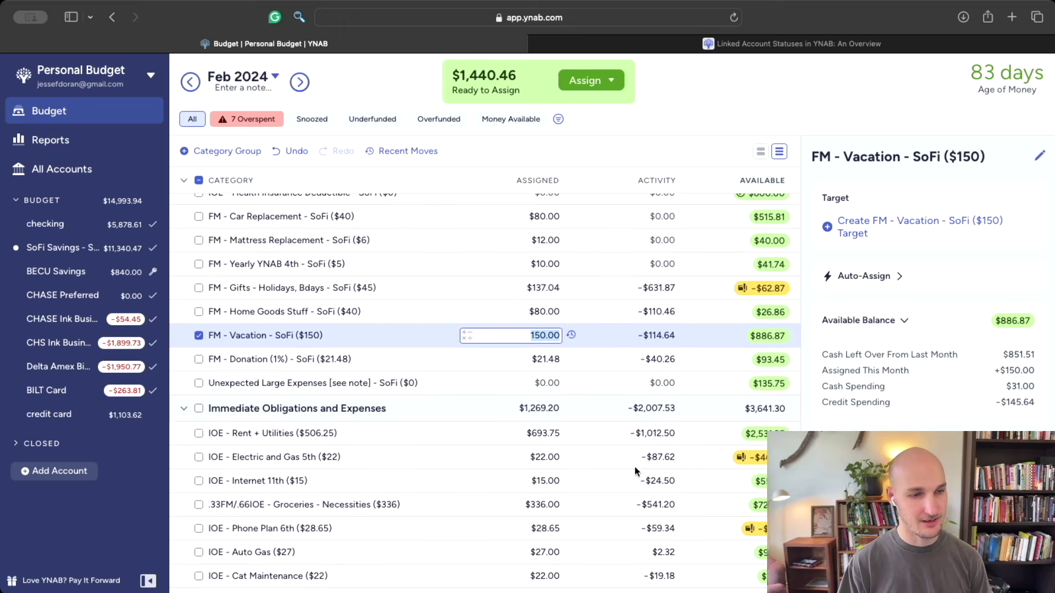
type("+150")
key("Return")
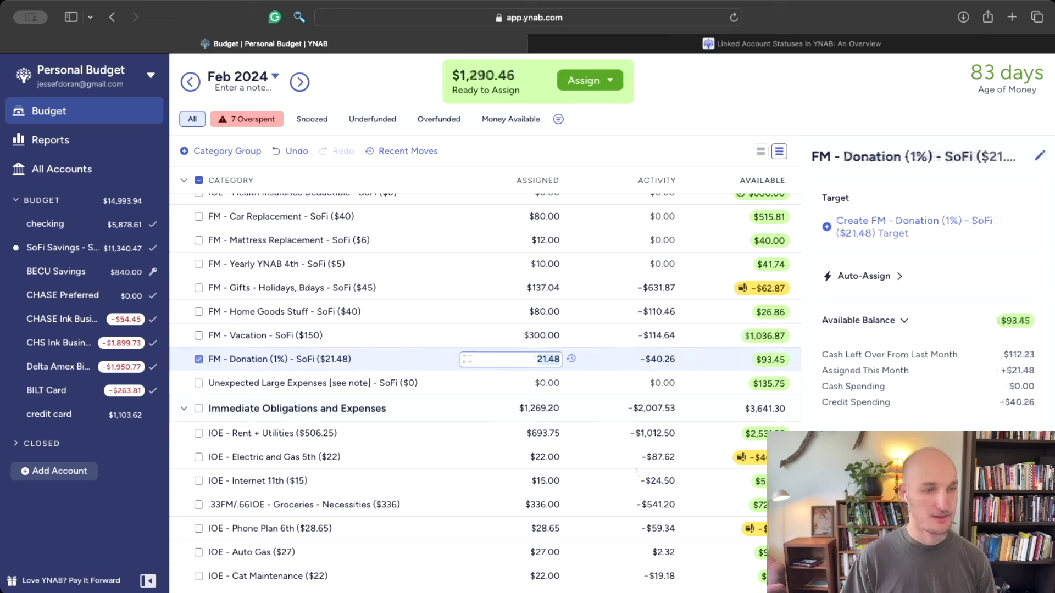
Step: Assign an additional $21.48 to FM - Donation (1%) and move on to the Rent + Utilities assignment
type("+21")
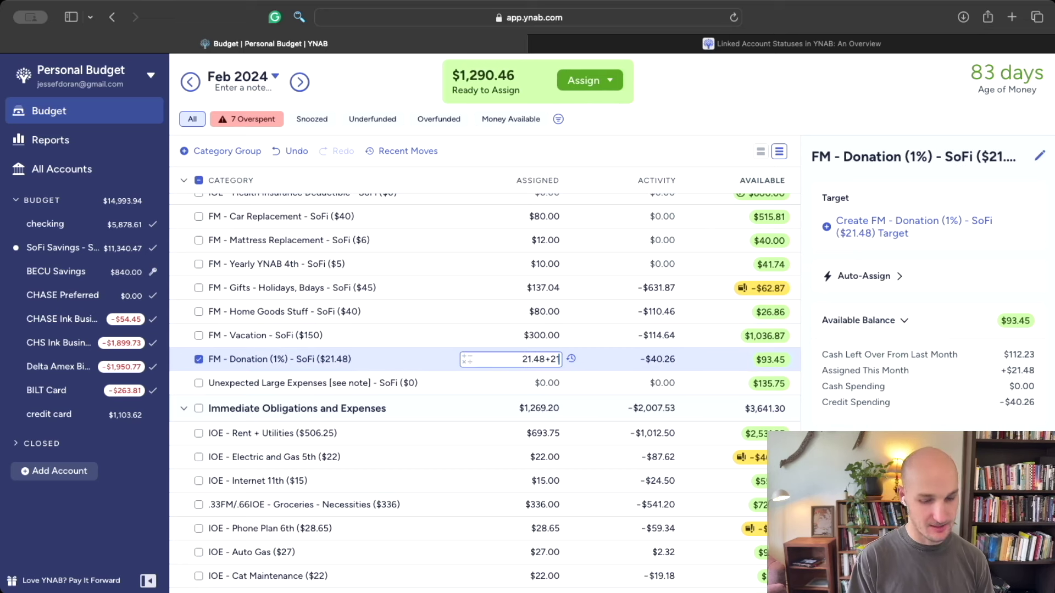
type(".")
type(".48")
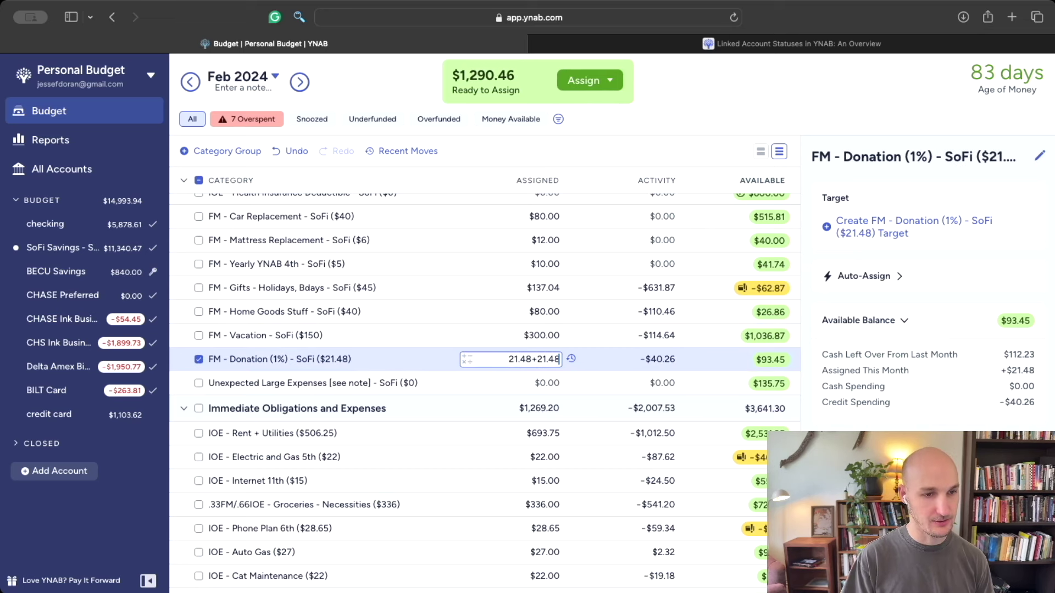
key("Return")
key("Return")
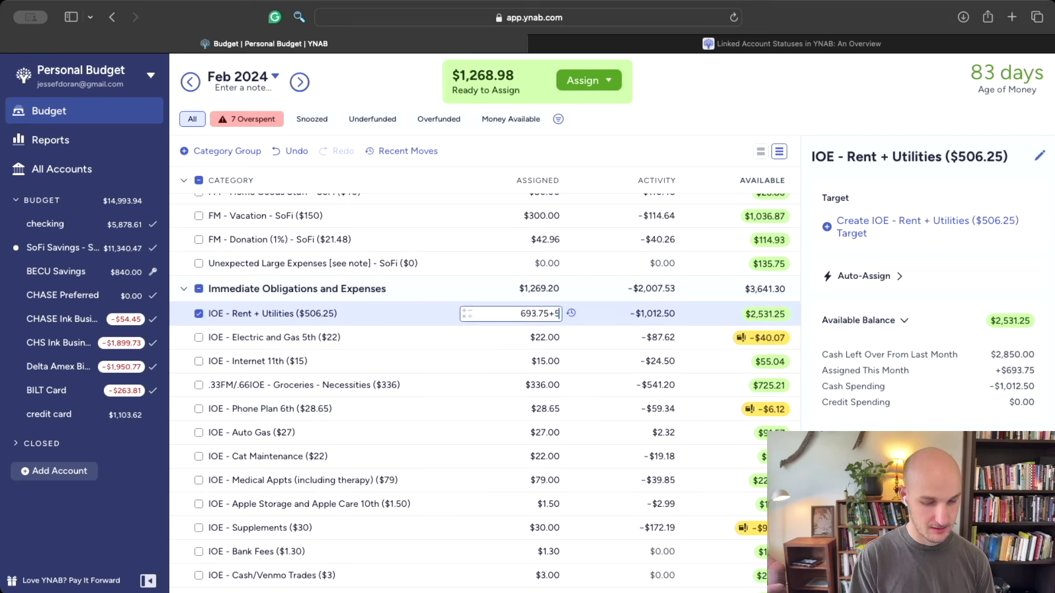
Step: Assign an additional $506.25 to IOE - Rent + Utilities and $22 to IOE - Electric and Gas 5th
type("+506")
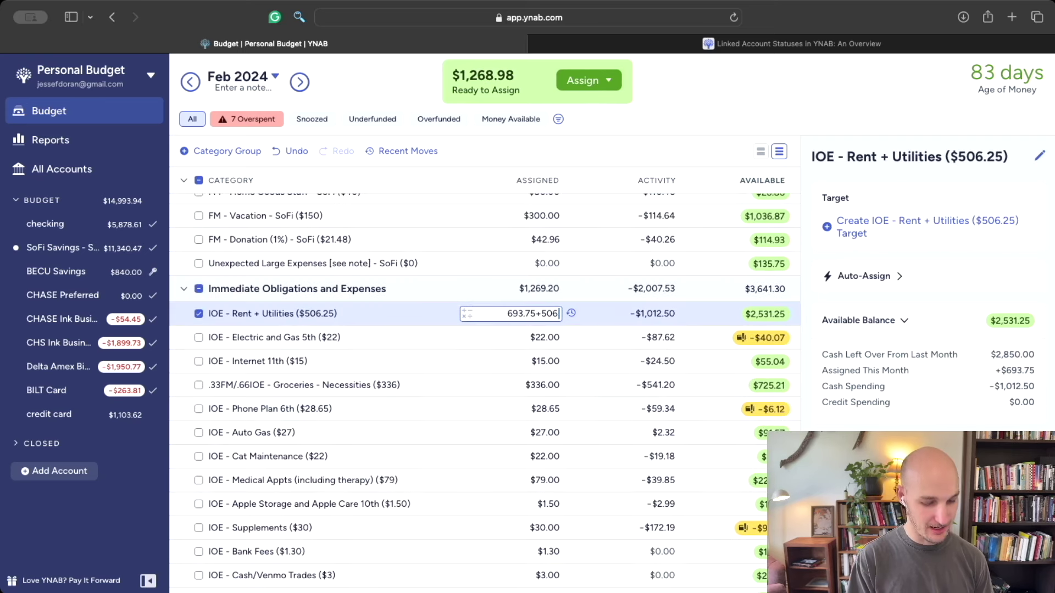
type(".25")
key("Return")
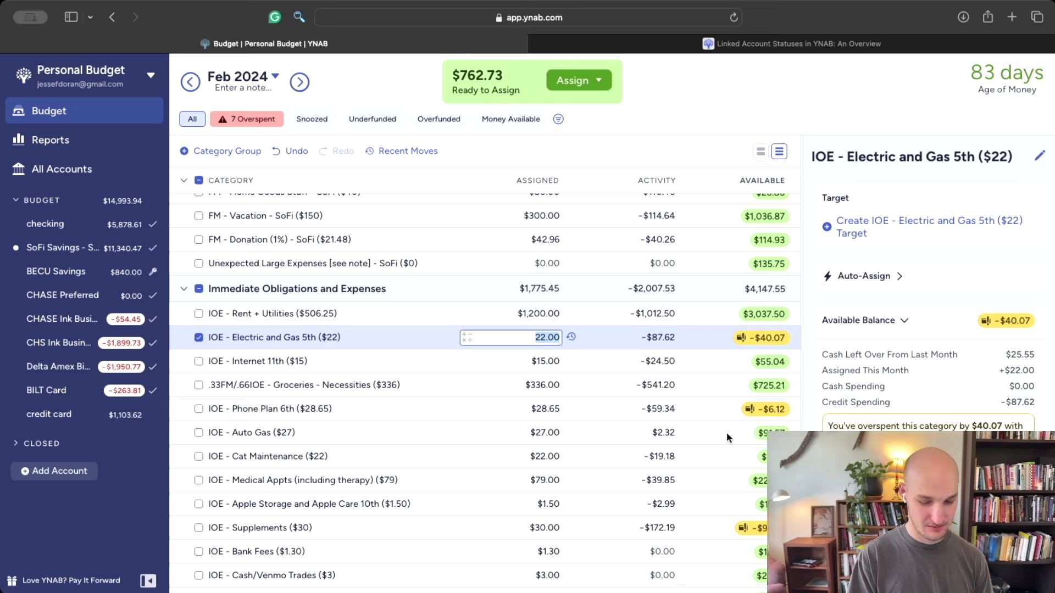
type("+22")
key("Return")
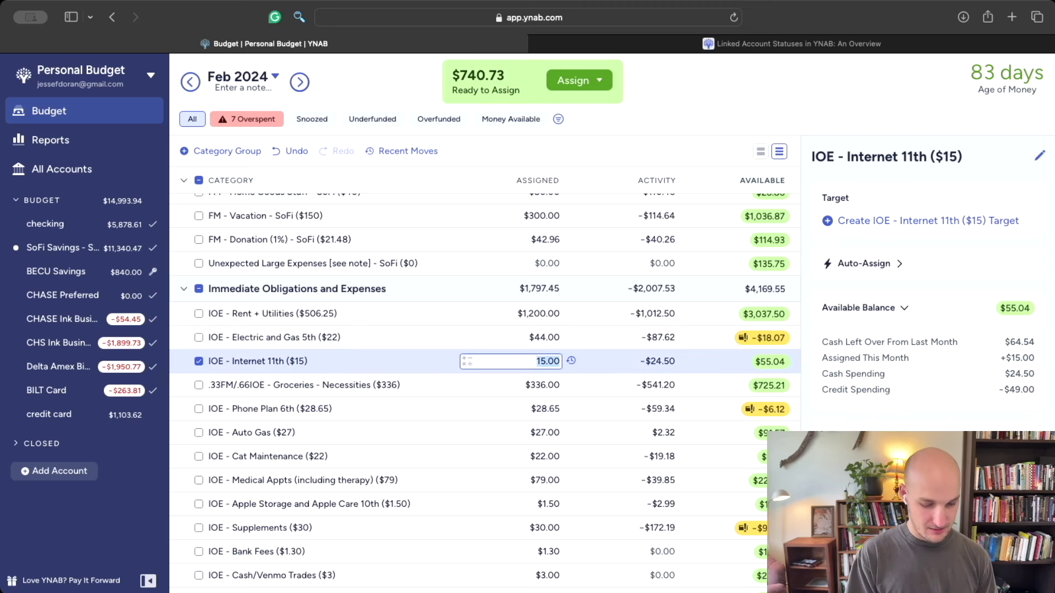
Step: Assign an additional $15 to IOE - Internet 11th and $336 to Groceries - Necessities
type("+15")
key("Return")
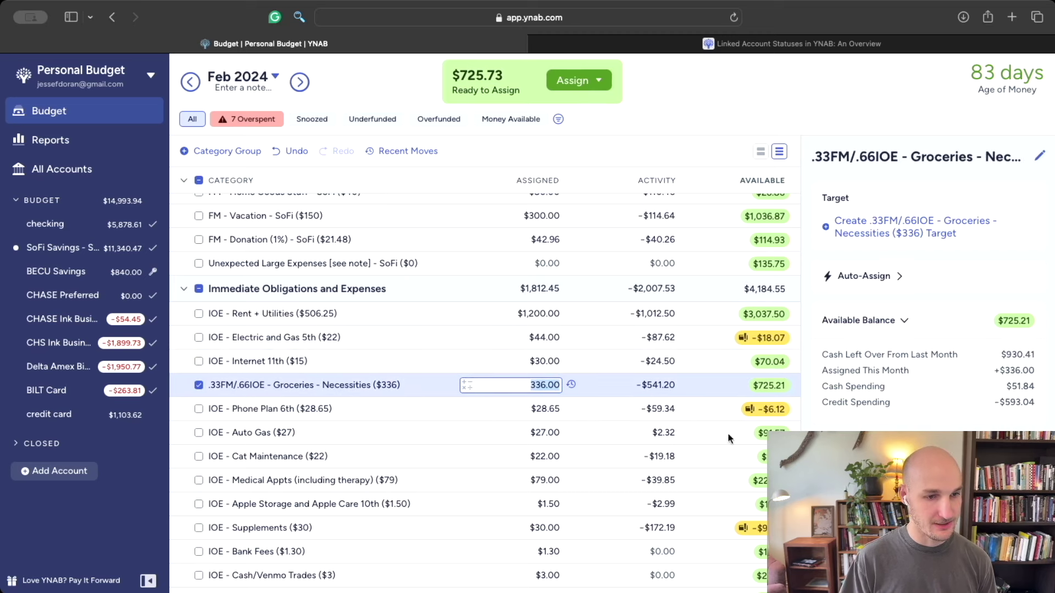
scroll(730, 431, "down", 3)
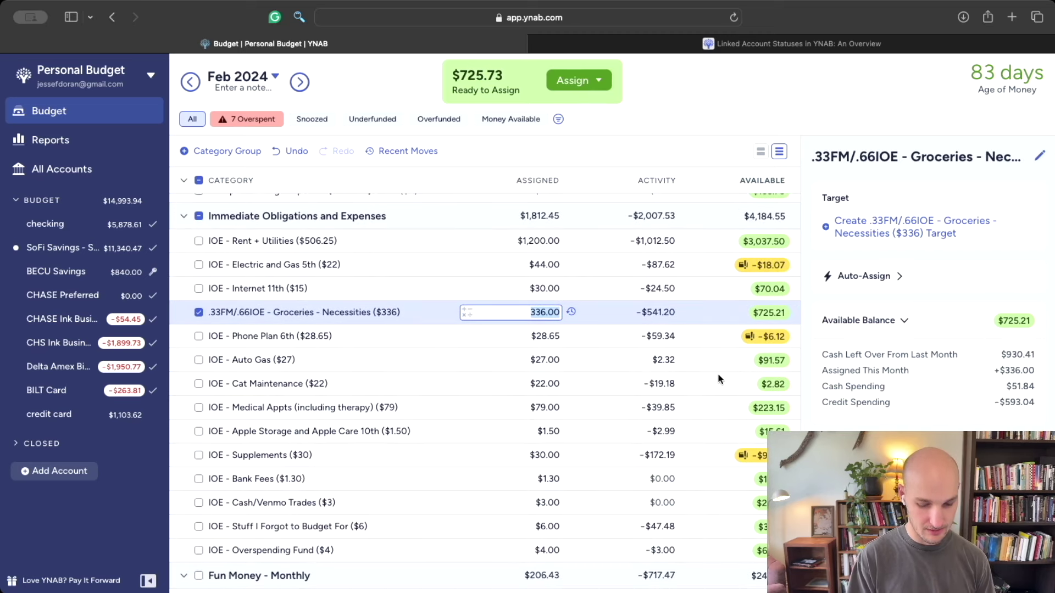
type("+")
type("336")
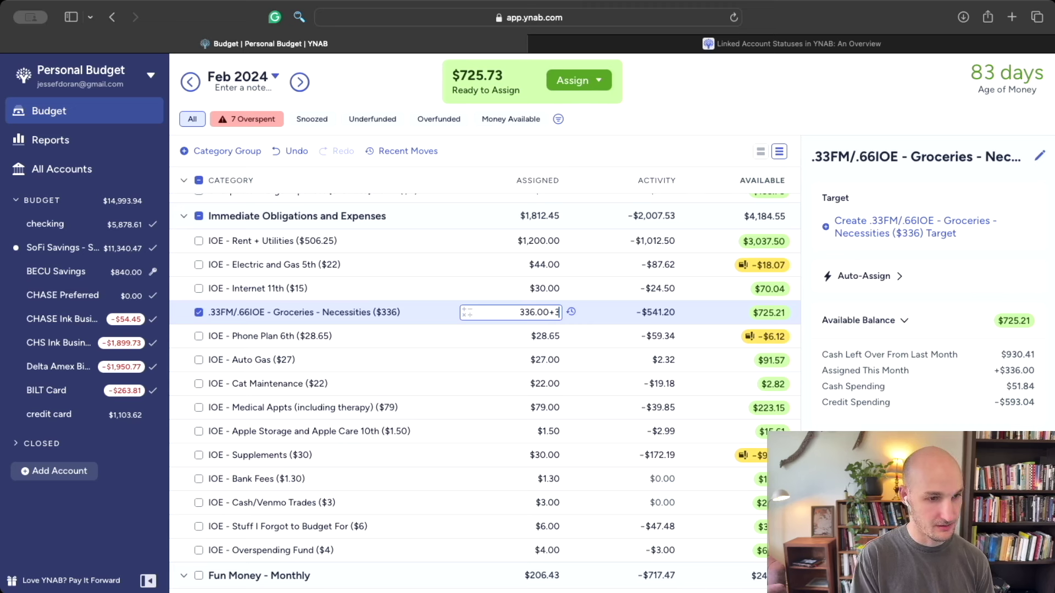
key("Return")
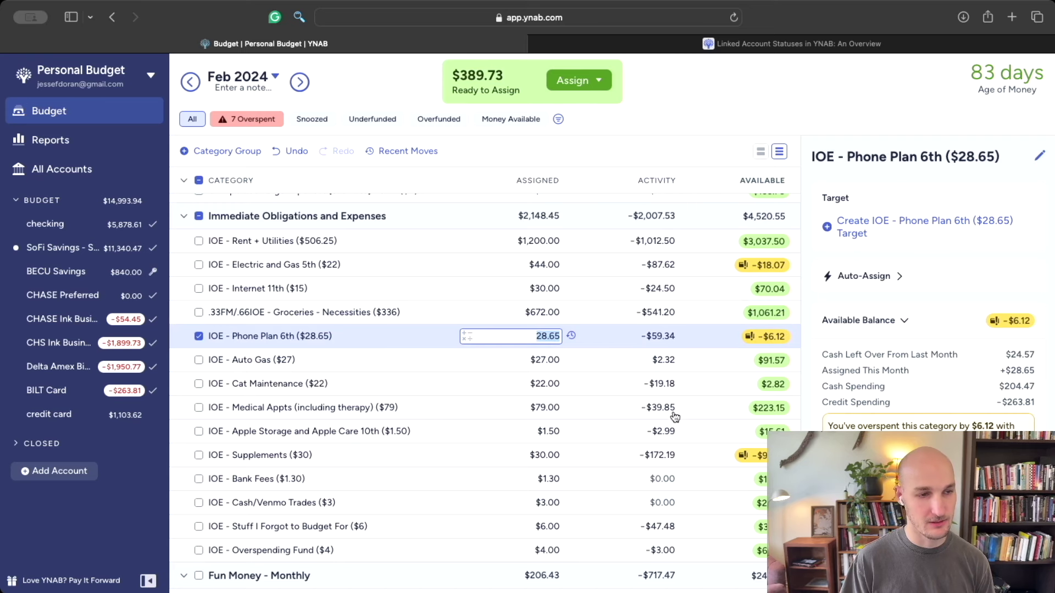
Step: Assign an additional $28.65 to IOE - Phone Plan 6th and $27 to IOE - Auto Gas
scroll(673, 417, "down", 2)
type("+28.65")
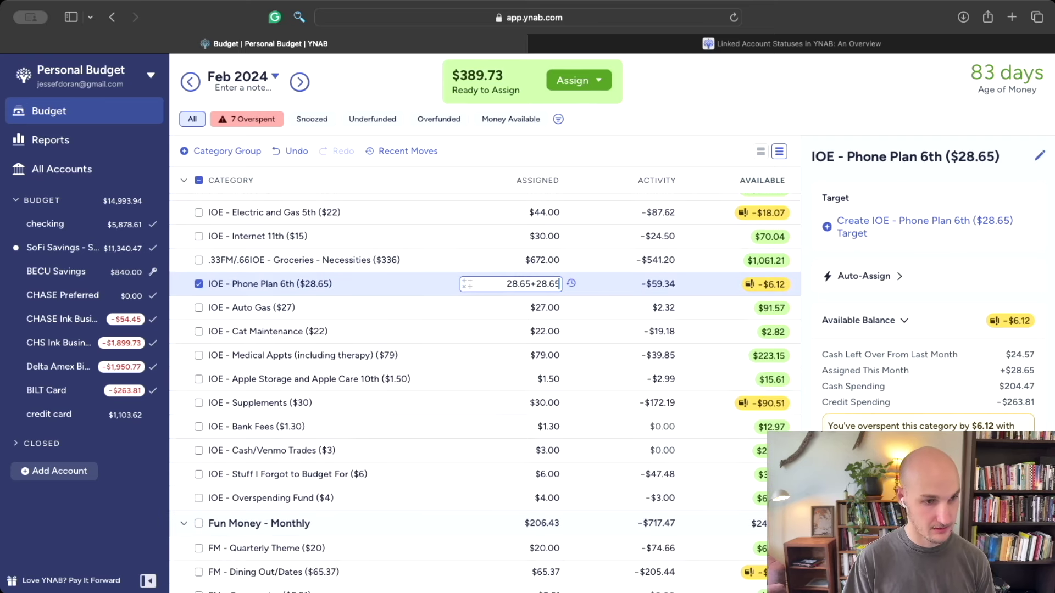
key("Return")
type("+27")
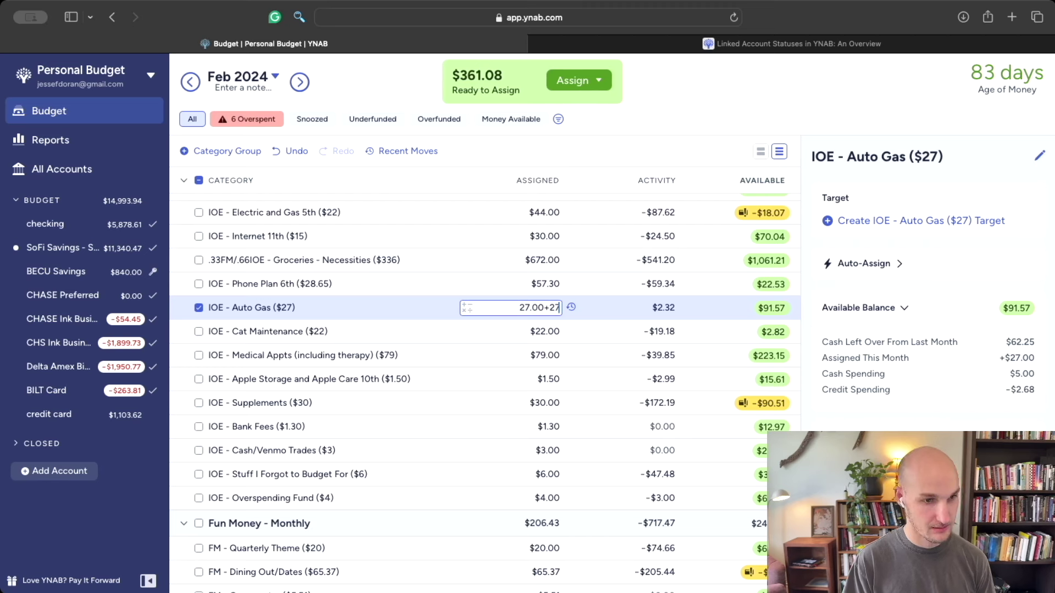
key("Return")
Step: Assign an additional $22 to IOE - Cat Maintenance and $79 to IOE - Medical Appts
type("+22")
key("Return")
type("+")
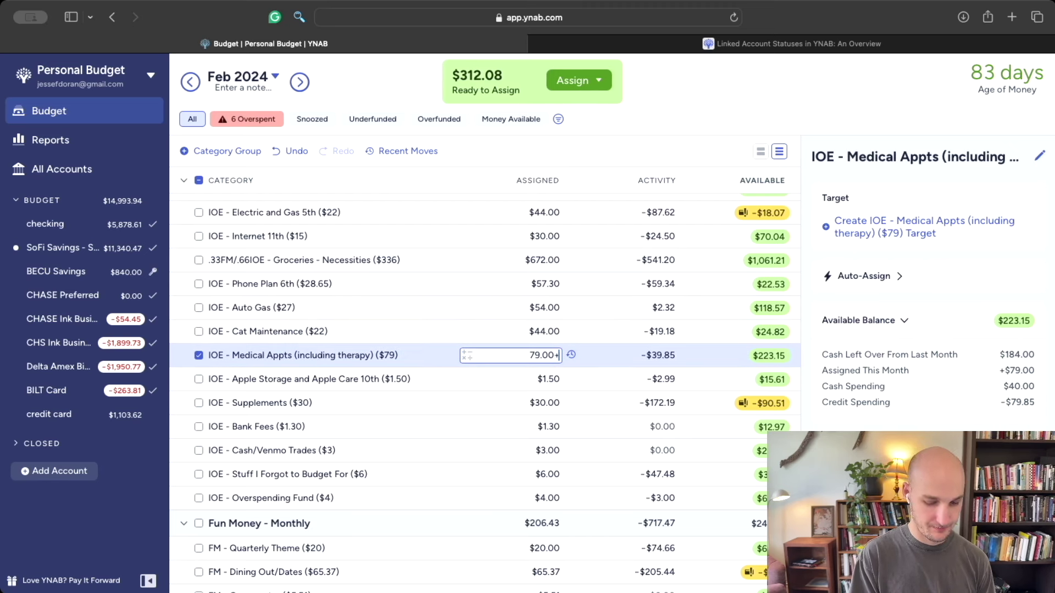
type("79")
key("Return")
Step: Assign an additional $1.50 to IOE - Apple Storage and Apple Care 10th and $30 to IOE - Supplements
type("+")
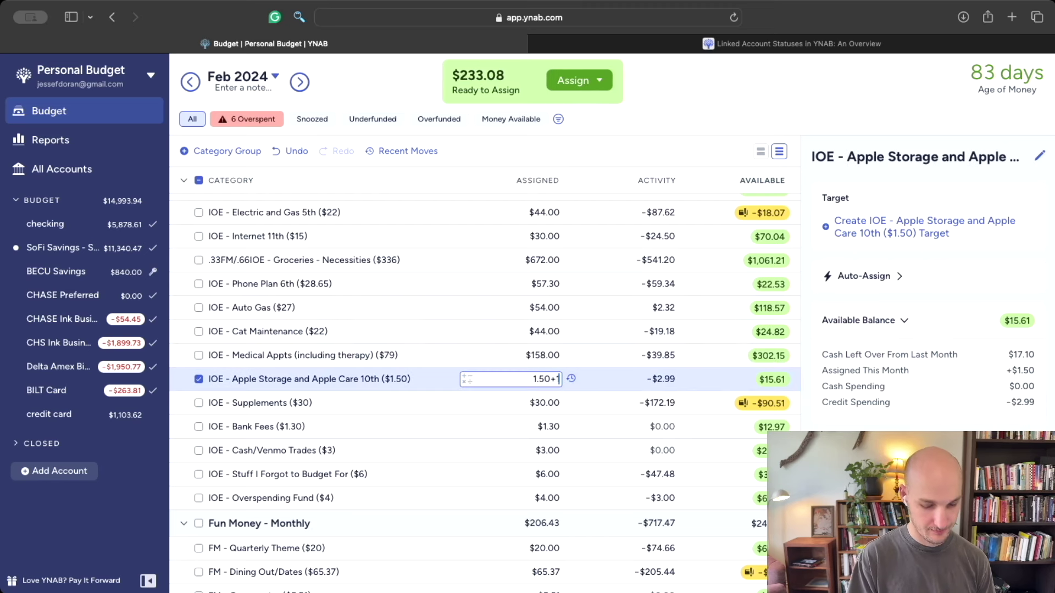
type("1.5")
key("Return")
scroll(610, 410, "down", 2)
type("+30")
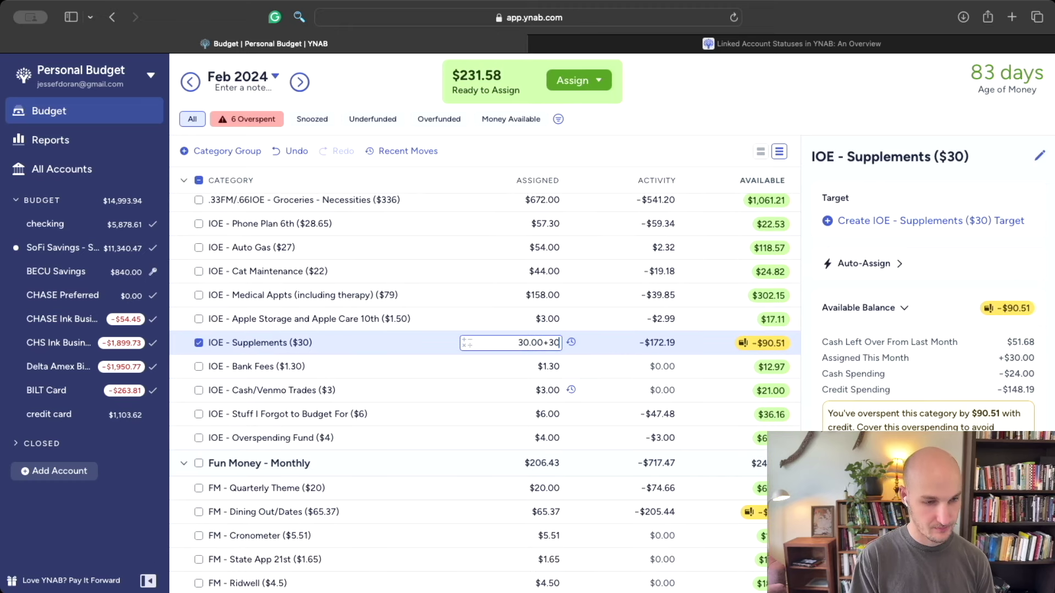
key("Return")
Step: Assign an additional $1.30 to IOE - Bank Fees and $3 to IOE - Cash/Venmo Trades
type("+1.3")
key("Return")
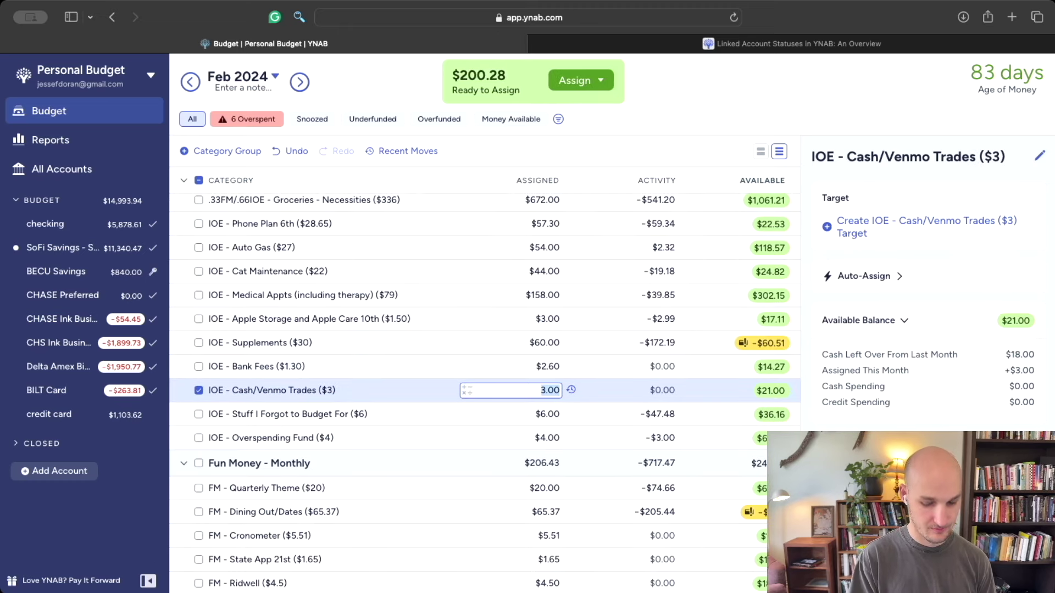
type("+3")
key("Return")
Step: Assign an additional $6 to IOE - Stuff I Forgot to Budget For and $4 to IOE - Overspending Fund
type("+6")
key("Return")
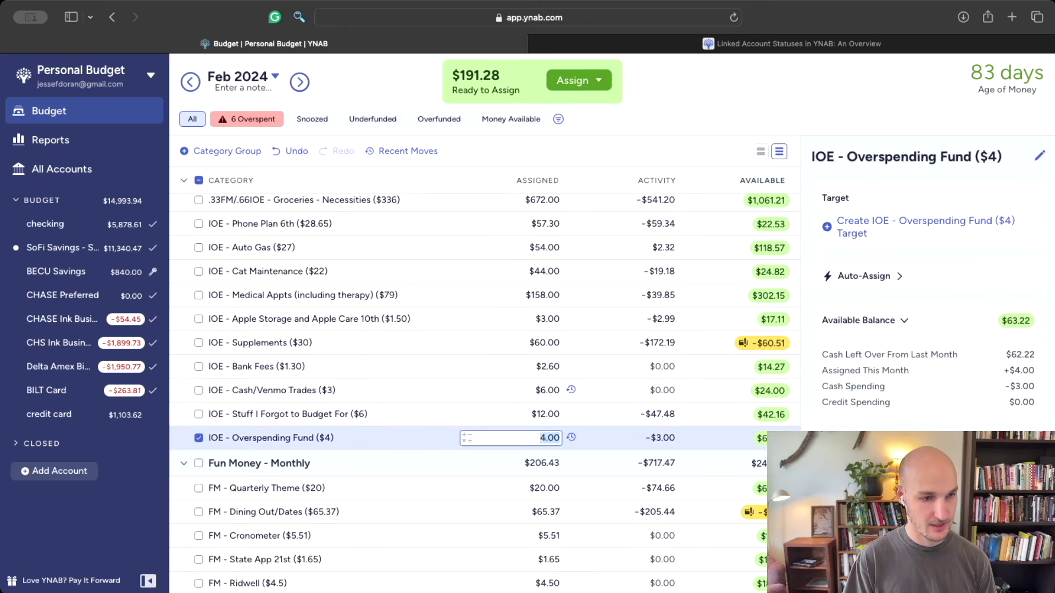
type("+4")
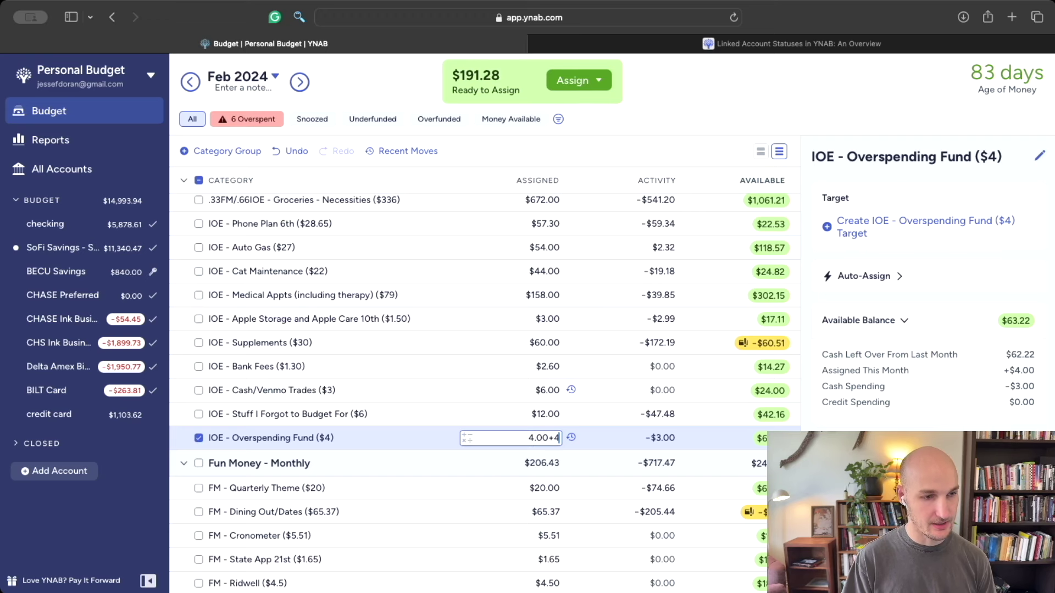
key("Return")
Step: Assign an additional $20 to FM - Quarterly Theme and $65.37 to FM - Dining Out/Dates
type("+20")
key("Return")
type("+65.37")
key("Return")
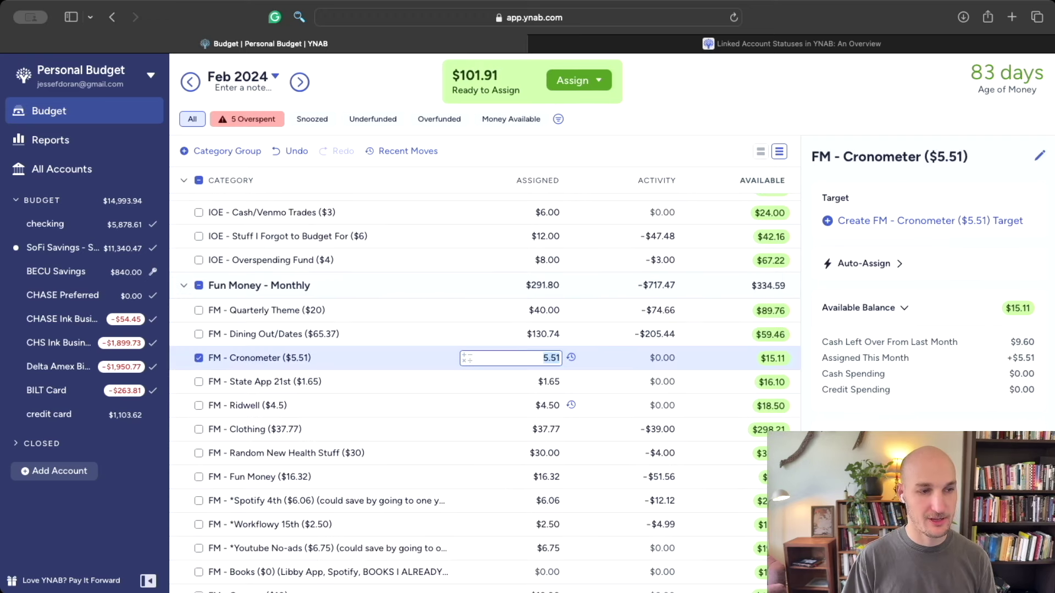
Step: Assign an additional $5.51 to FM - Cronometer
scroll(539, 341, "down", 2)
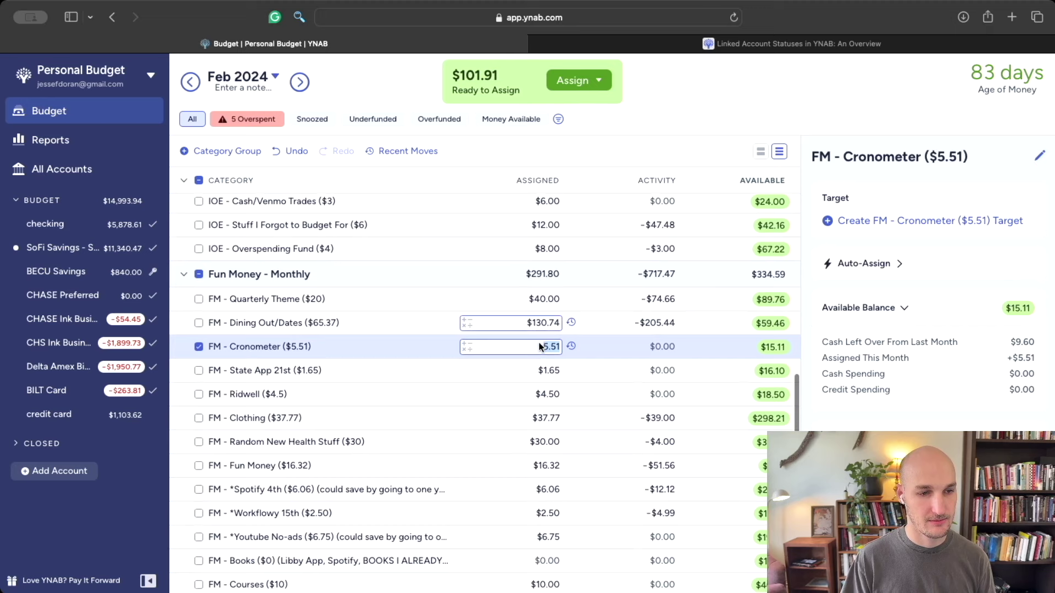
scroll(556, 340, "down", 2)
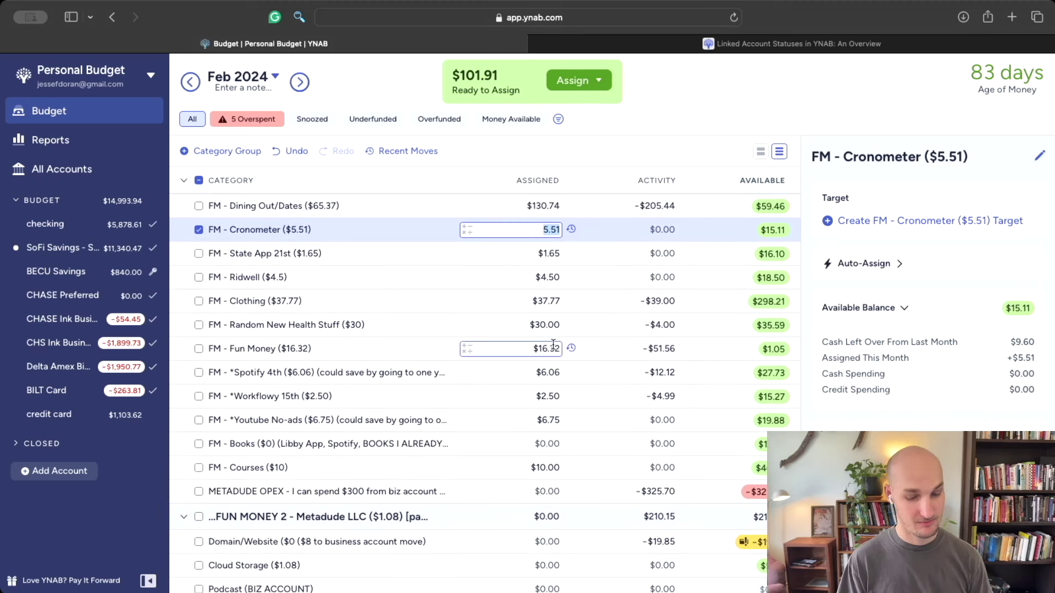
type("+")
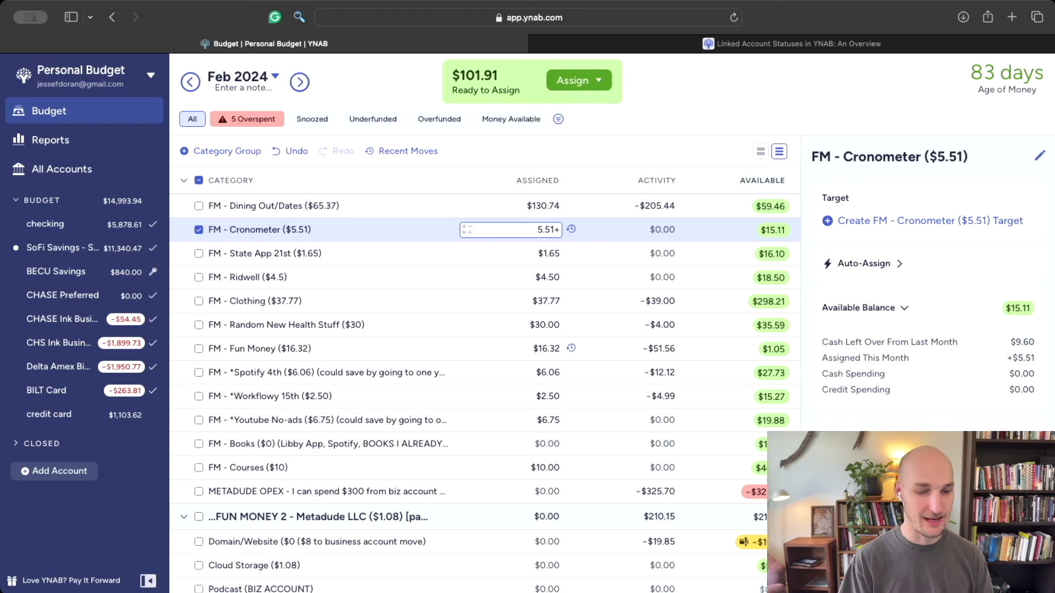
type("5.51")
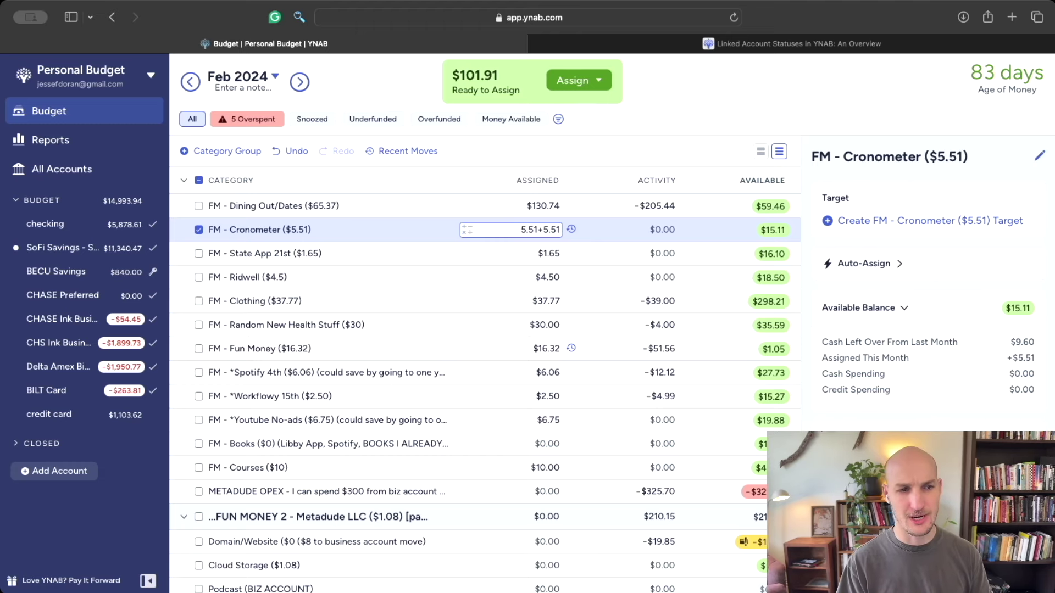
key("Return")
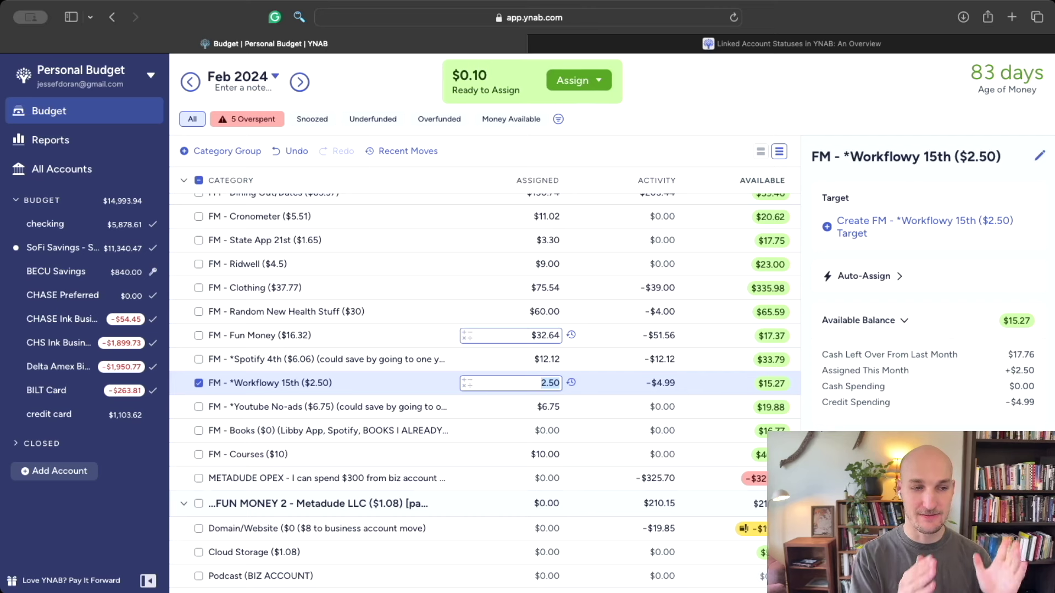
left_click(283, 294)
left_click(275, 290)
key("shift+Left")
key("shift+Left")
key("shift+Left")
key("shift+Left")
key("shift+Left")
key("shift+Left")
key("shift+Left")
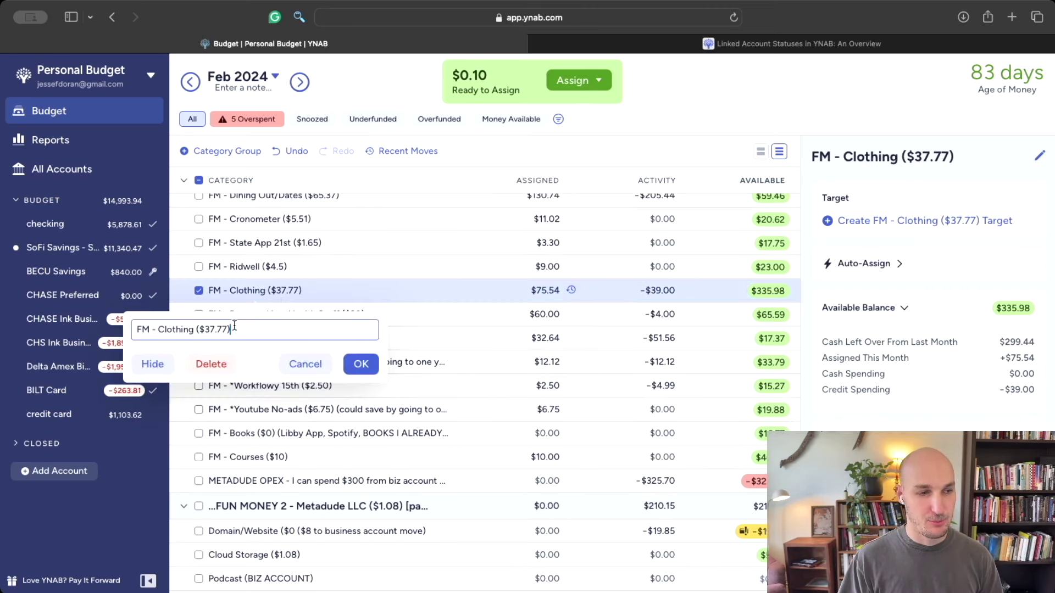
left_click(501, 336)
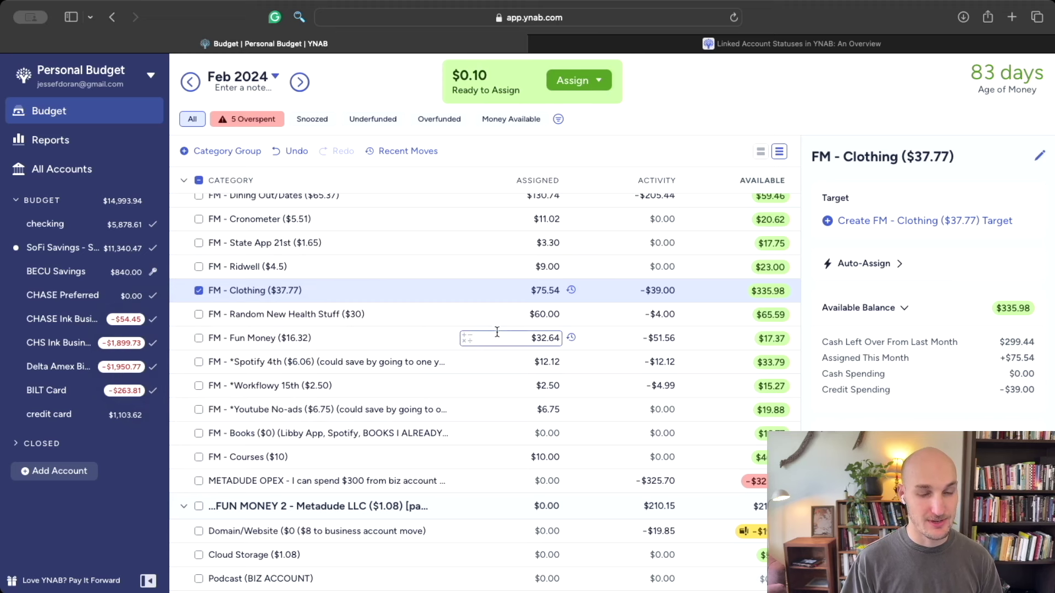
Step: Assign an additional $2.50 to FM - *Workflowy 15th, $6.75 to FM - *Youtube No-ads and $10 to FM - Courses, ending on METADUDE OPEX
scroll(501, 334, "down", 2)
left_click(501, 330)
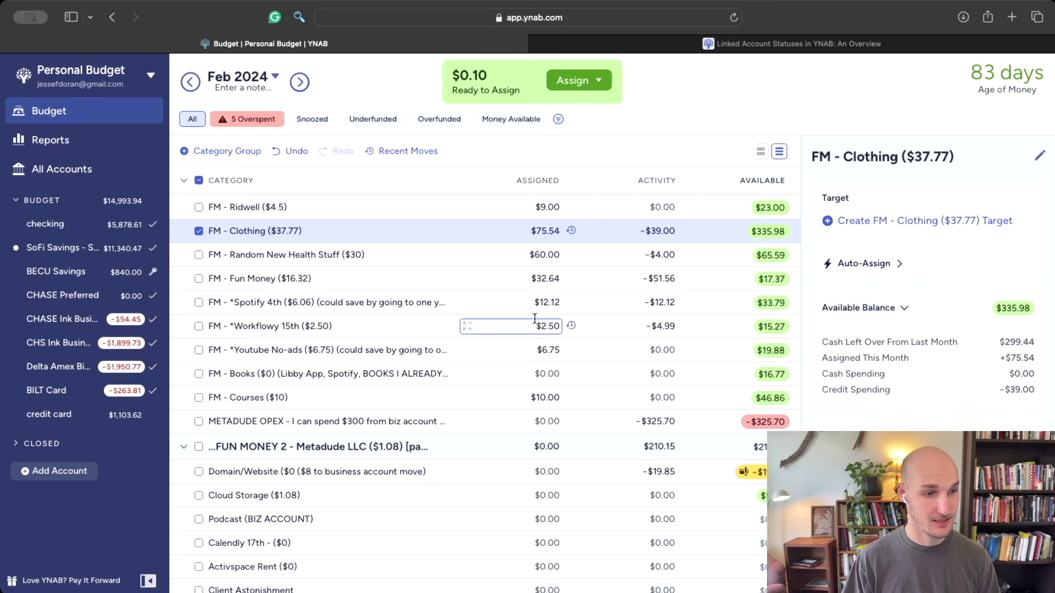
left_click(547, 421)
Step: Examine the METADUDE OPEX category and the business categories in the FUN MONEY 2 - Metadude LLC group
scroll(586, 337, "down", 2)
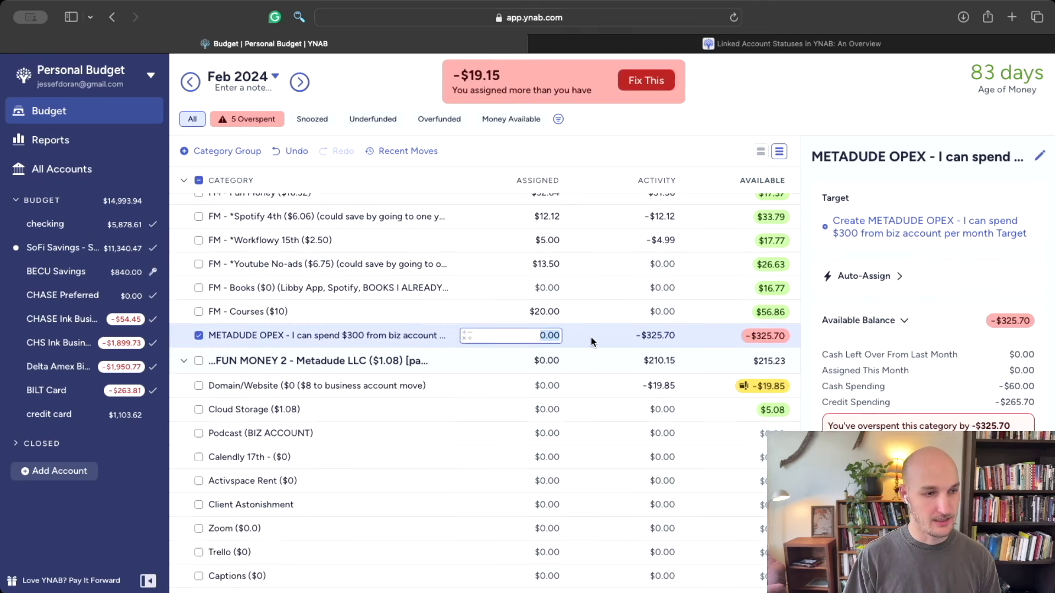
scroll(591, 338, "down", 3)
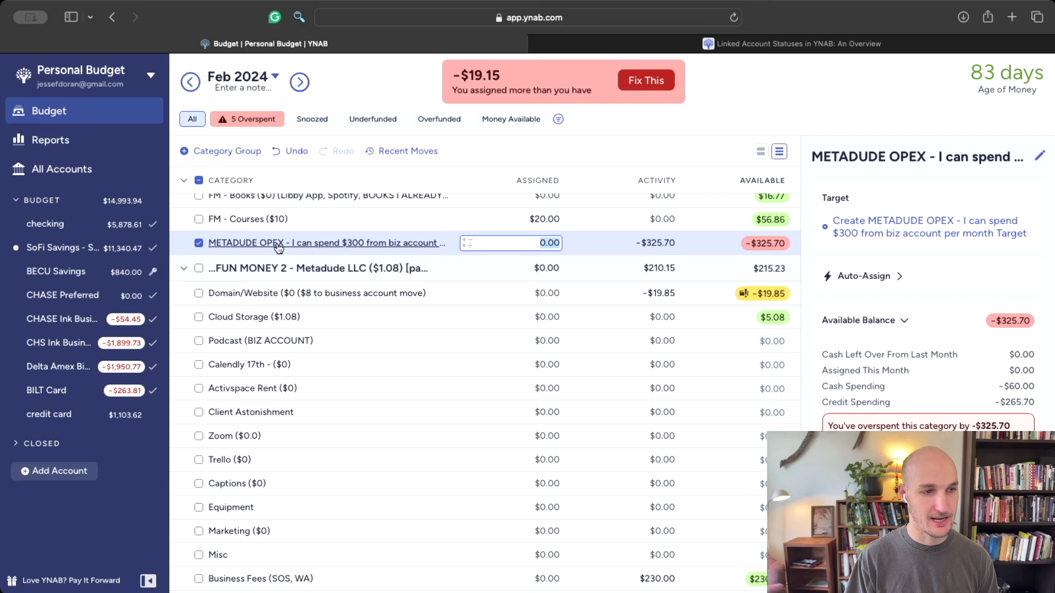
scroll(357, 496, "up", 1)
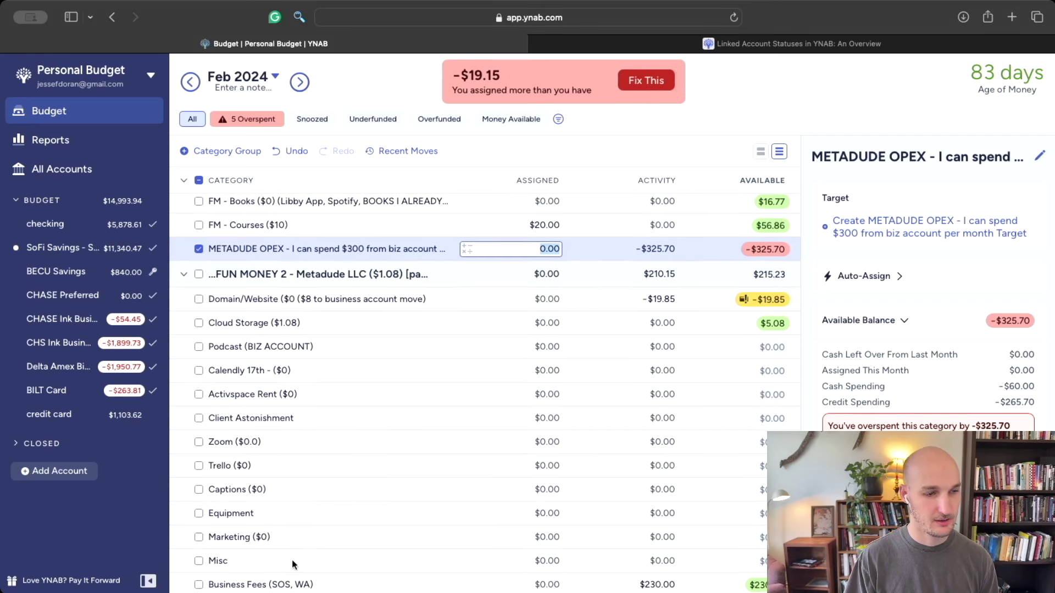
scroll(303, 513, "down", 1)
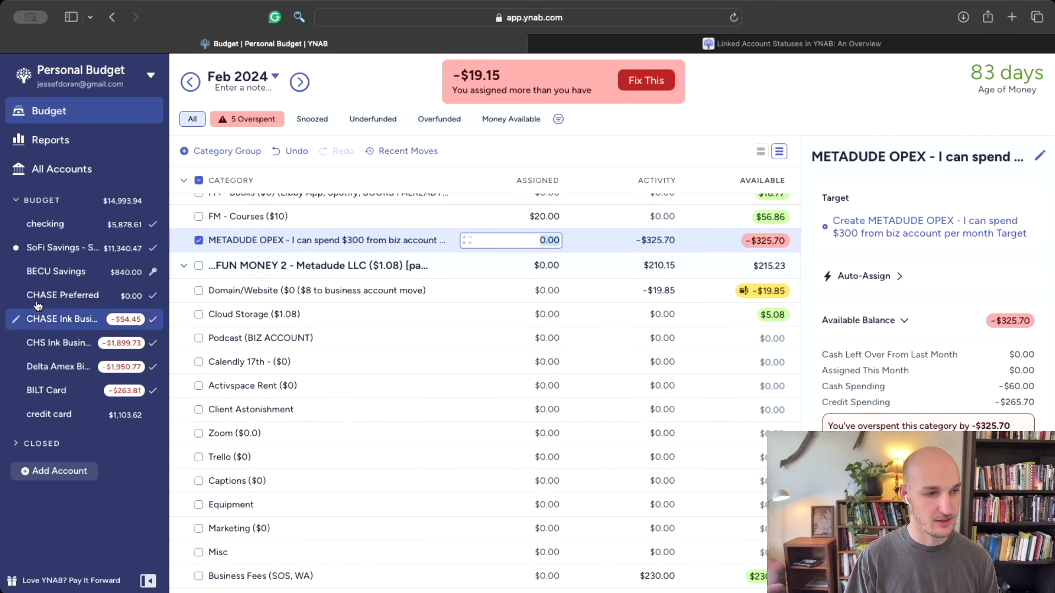
scroll(353, 441, "down", 4)
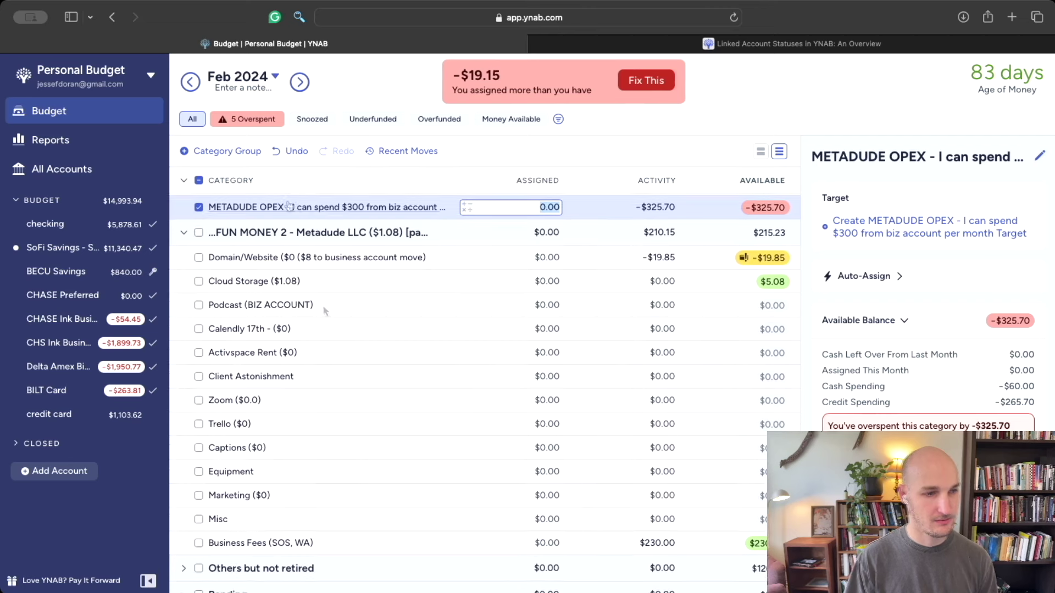
scroll(291, 335, "up", 6)
scroll(294, 339, "down", 3)
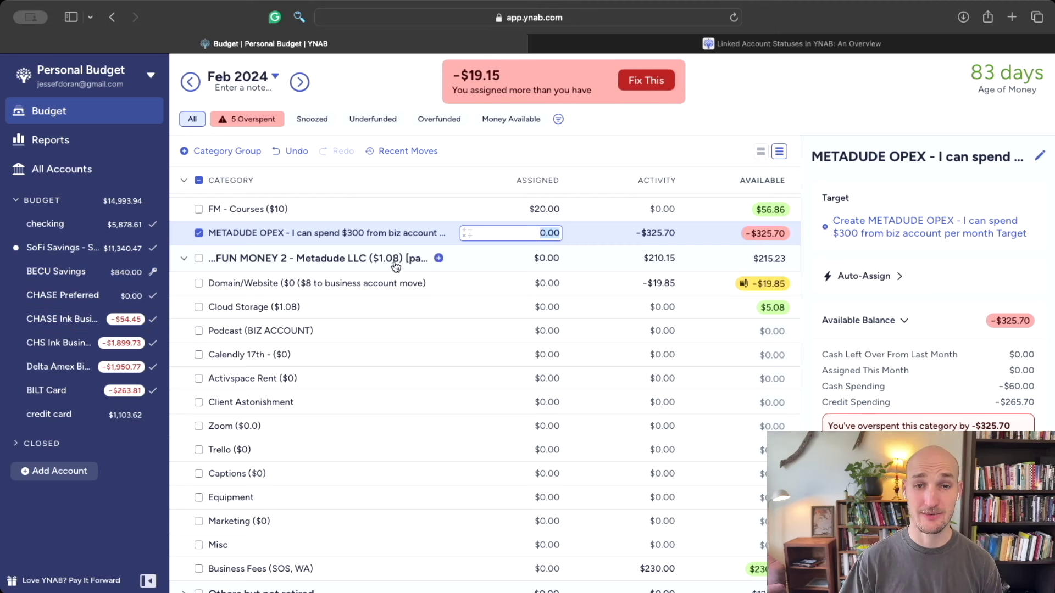
Step: Open the transaction register of the CHS Ink Business Preferred account
key("super+Tab")
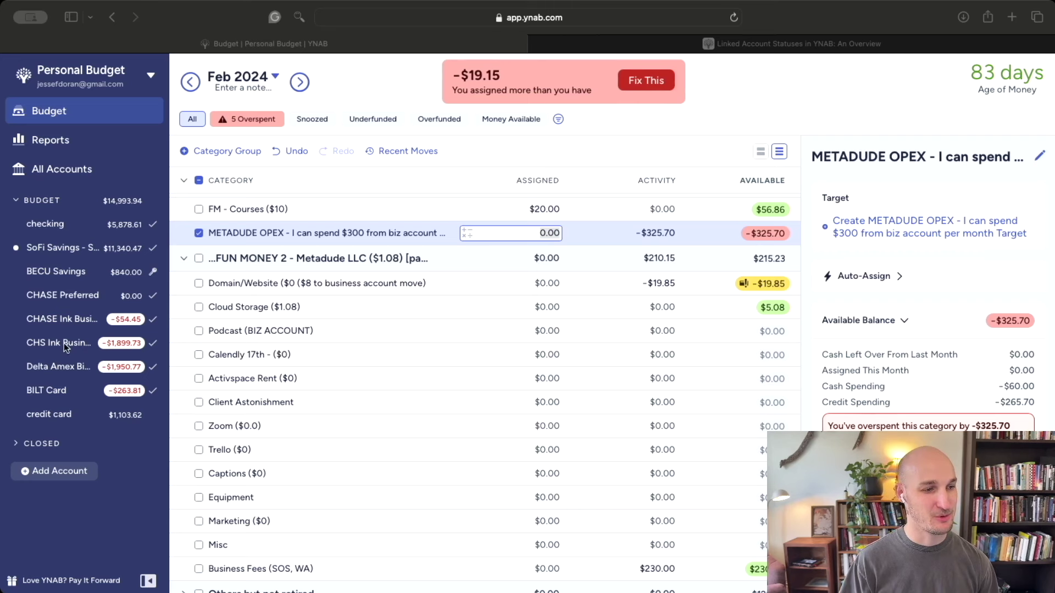
left_click(82, 344)
left_click(589, 258)
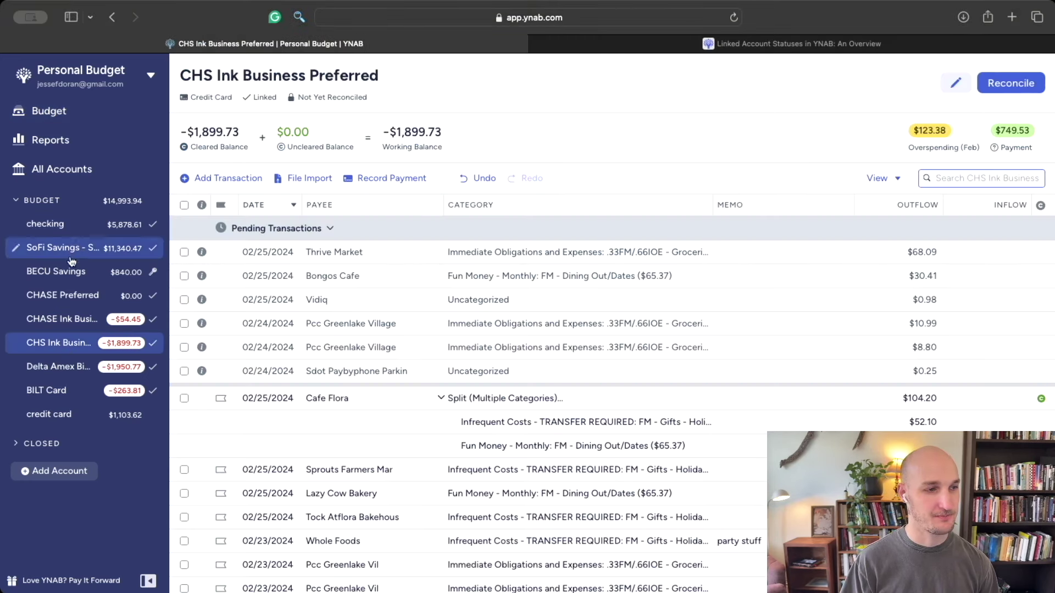
Step: Check the METADUDE OPEX overspending against the Metadude LLC categories in the February 2024 budget
left_click(49, 112)
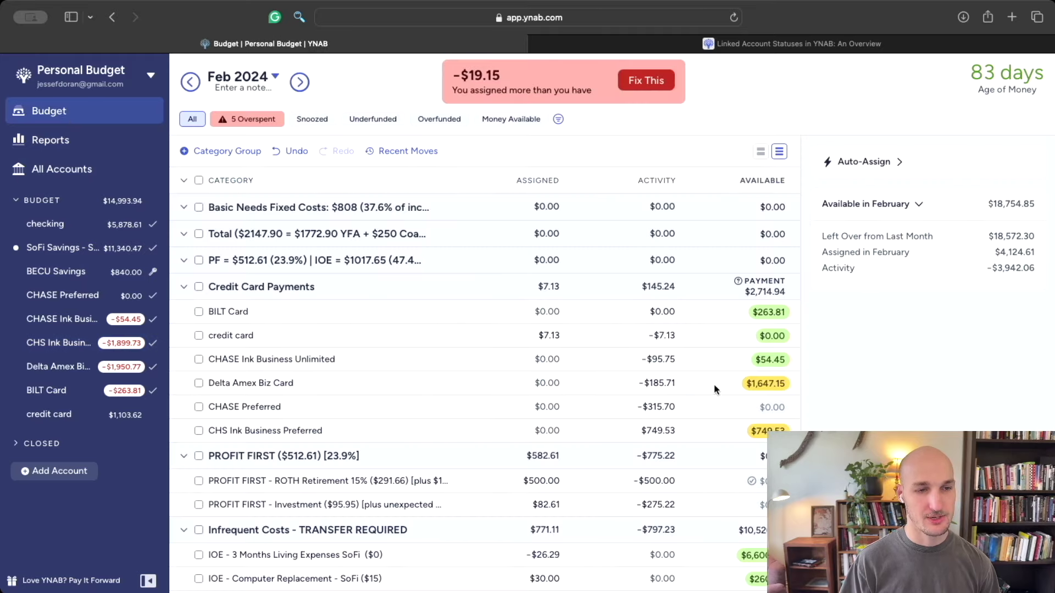
scroll(714, 384, "down", 20)
scroll(712, 385, "up", 2)
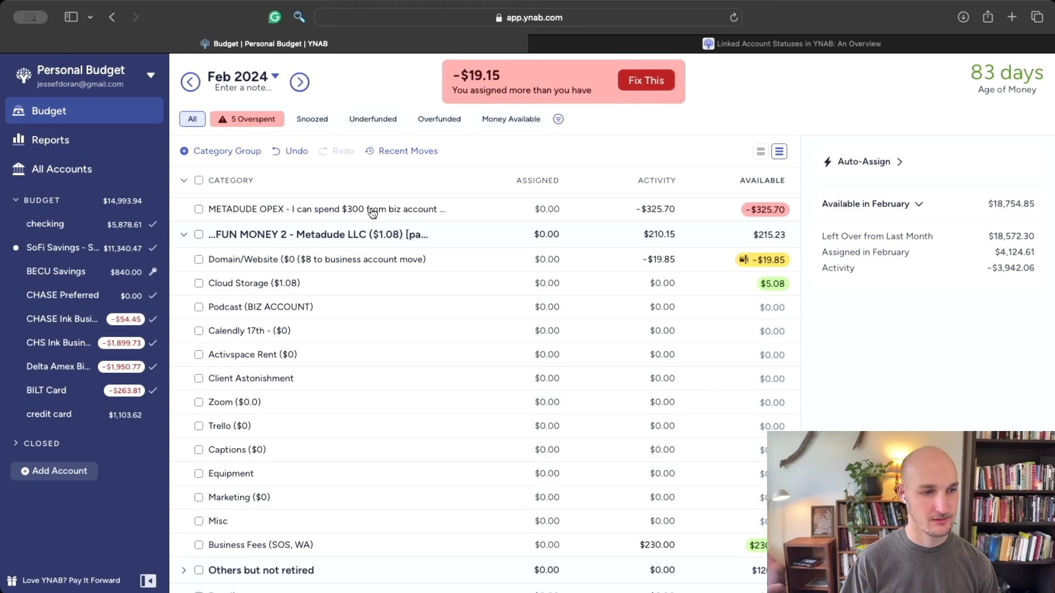
scroll(376, 213, "up", 1)
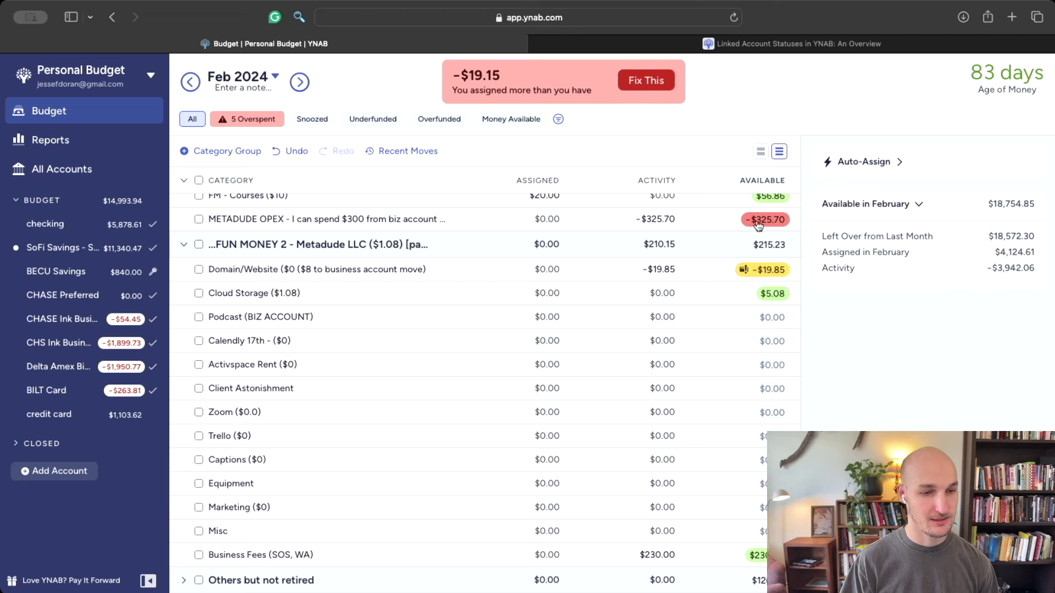
Step: Search the CHASE Ink Business Unlimited and Delta Amex Biz Card registers for the 230 transaction
left_click(52, 321)
left_click(1036, 178)
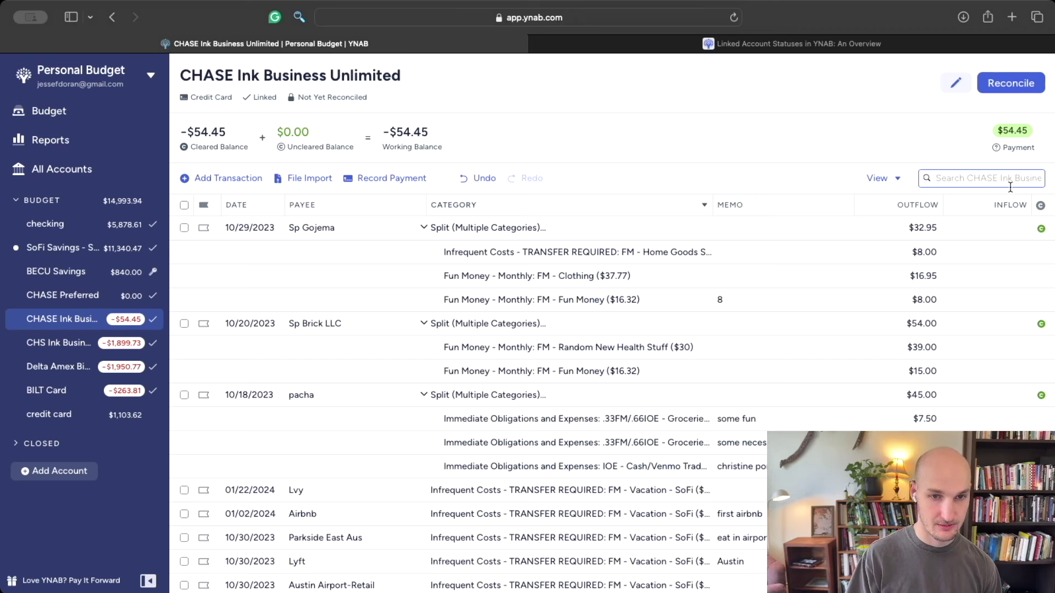
left_click(1007, 175)
type("230,")
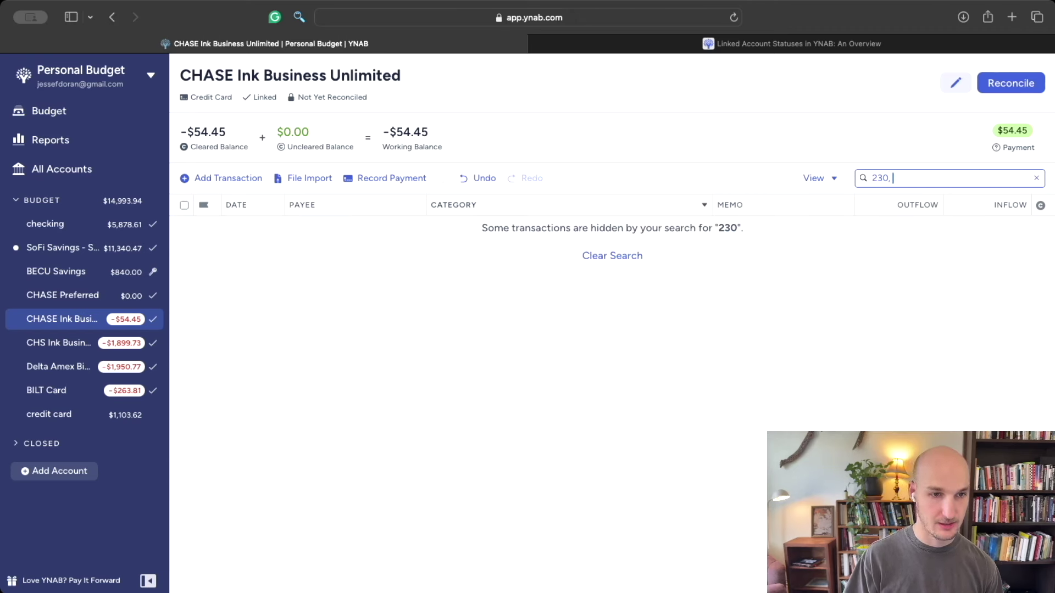
left_click(71, 365)
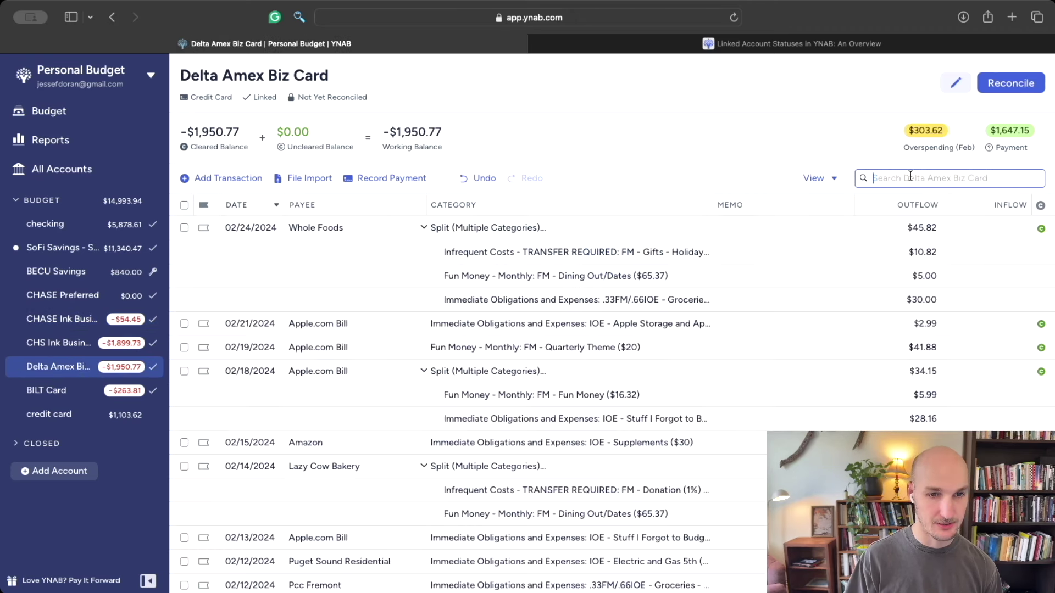
type("230,")
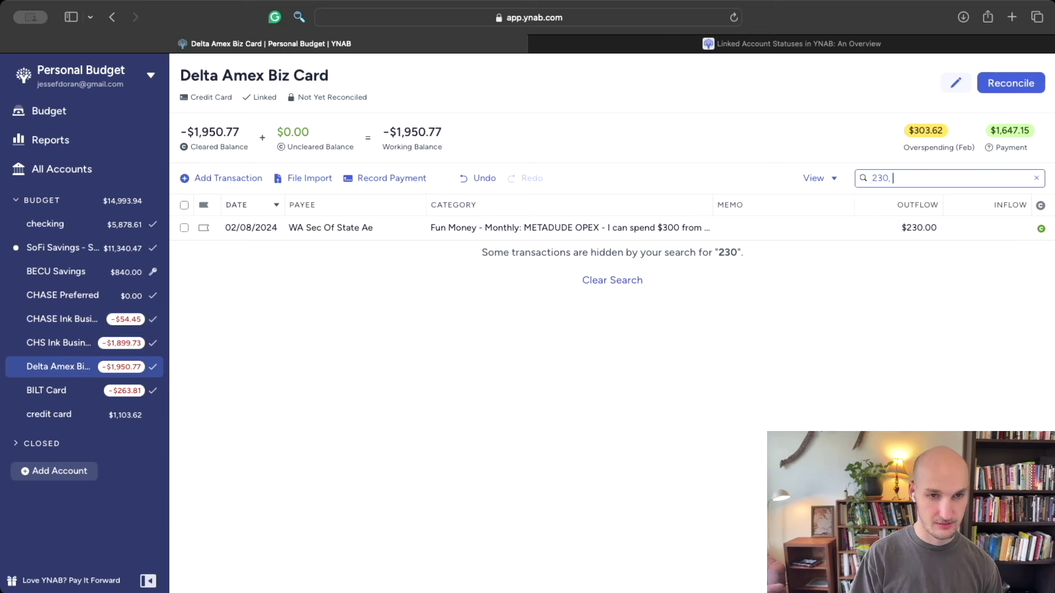
Step: Recategorize the $230.00 WA Sec Of State Ae transaction to Business Fees (SOS, WA) under FUN MONEY 2 - Metadude LLC and save it
left_click(637, 226)
scroll(604, 335, "down", 15)
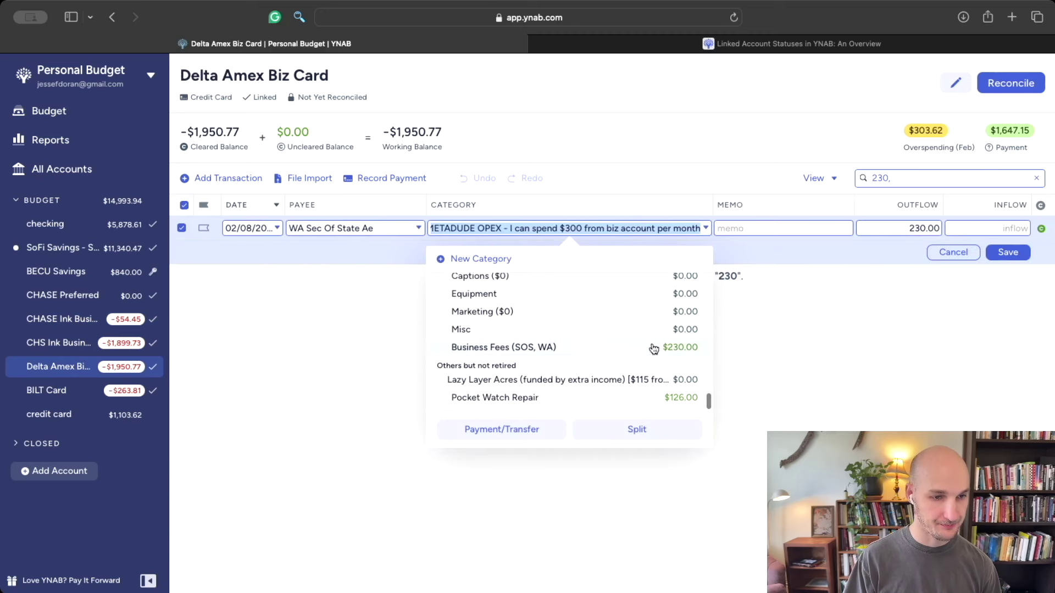
key("Tab")
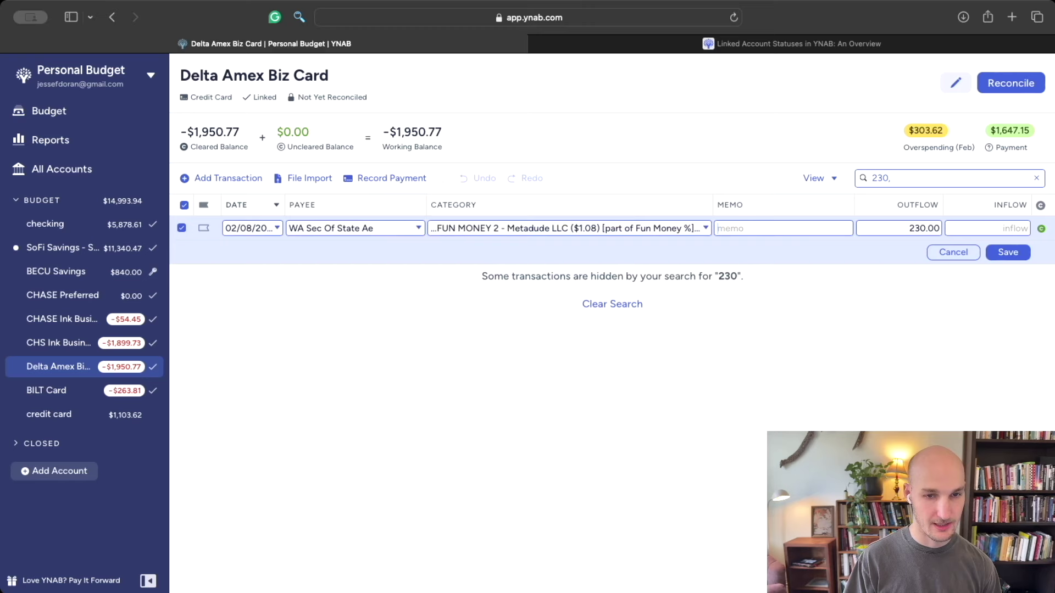
left_click(1014, 253)
Step: Review the remaining overspending in METADUDE OPEX and Domain/Website in the February 2024 budget
left_click(49, 111)
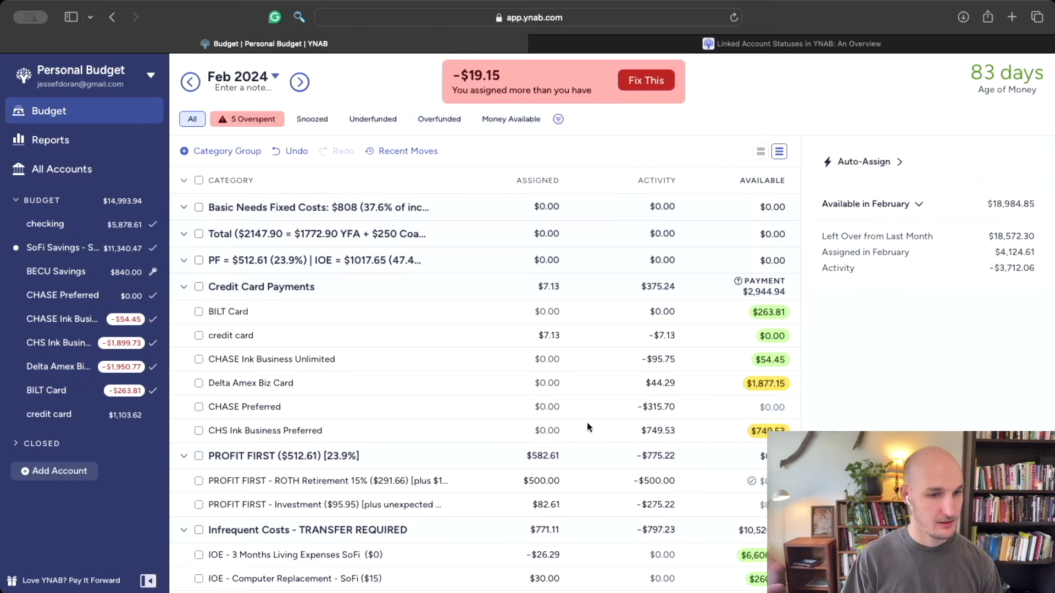
scroll(703, 394, "down", 20)
scroll(703, 394, "up", 3)
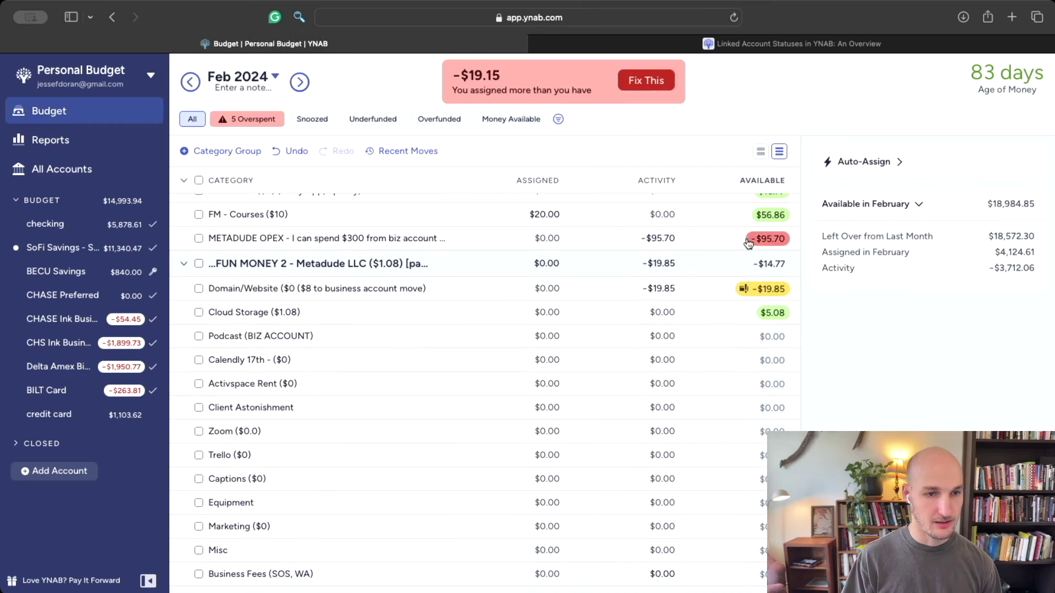
left_click(550, 239)
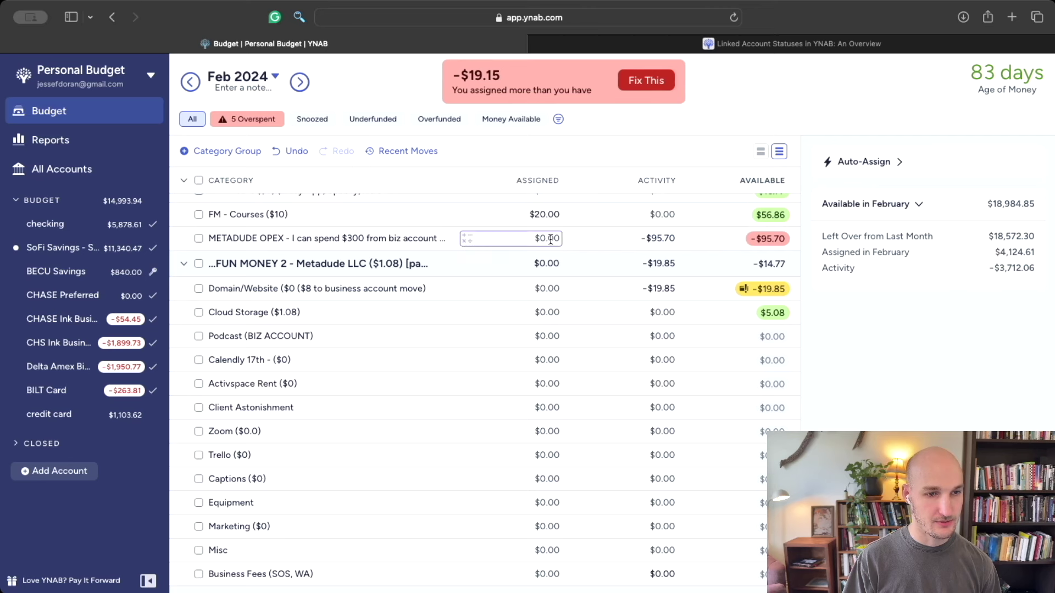
scroll(550, 238, "up", 2)
key("Escape")
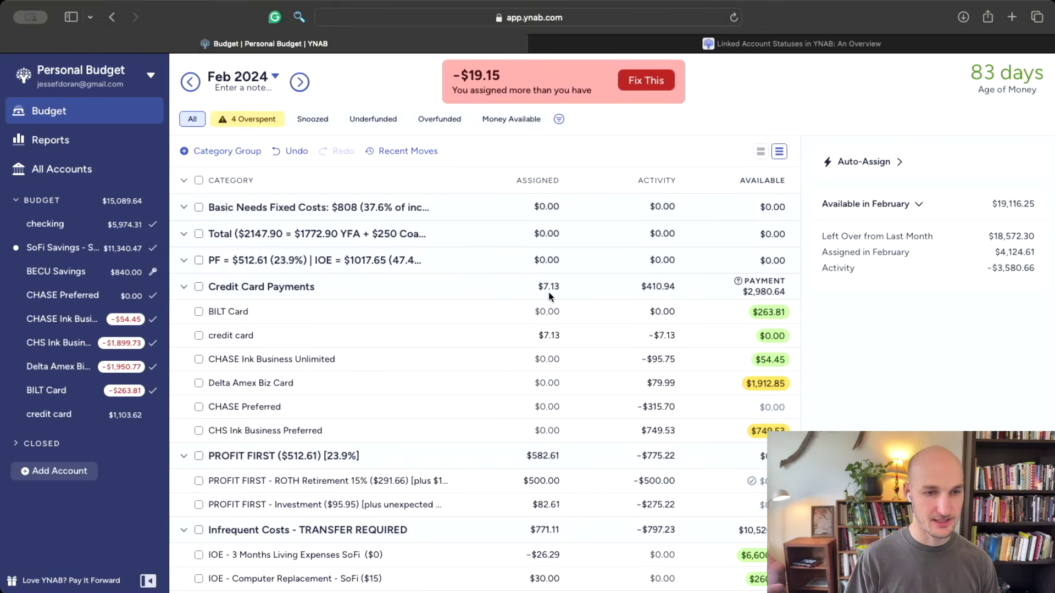
scroll(550, 294, "down", 10)
scroll(550, 294, "down", 10)
scroll(546, 304, "up", 3)
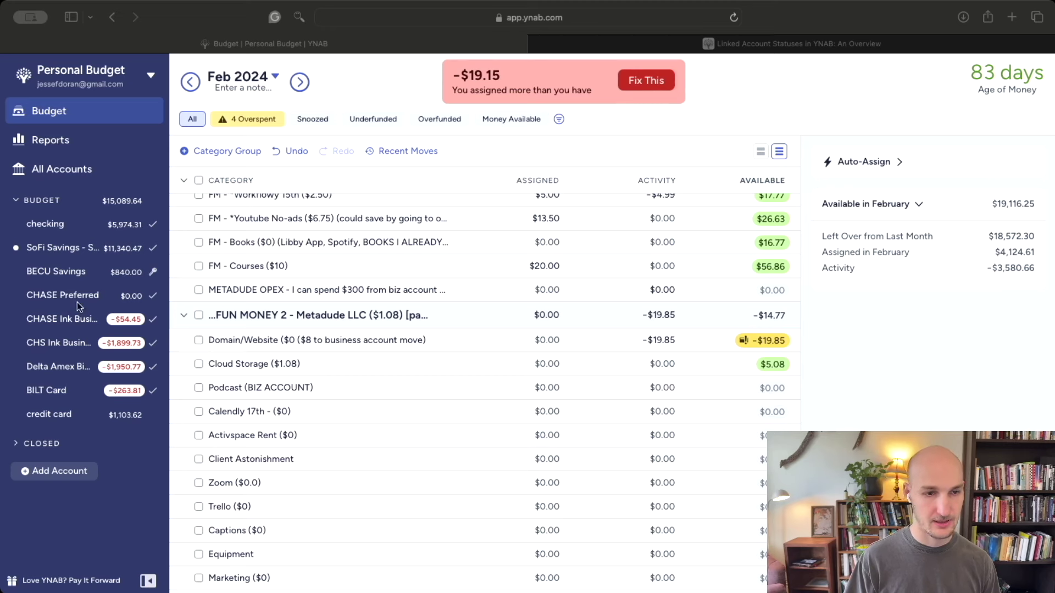
Step: Add a checking transaction with payee Domain Hosting, the Domain/Website category under FUN MONEY 2 - Metadude LLC, and an inflow of $19.85
left_click(53, 228)
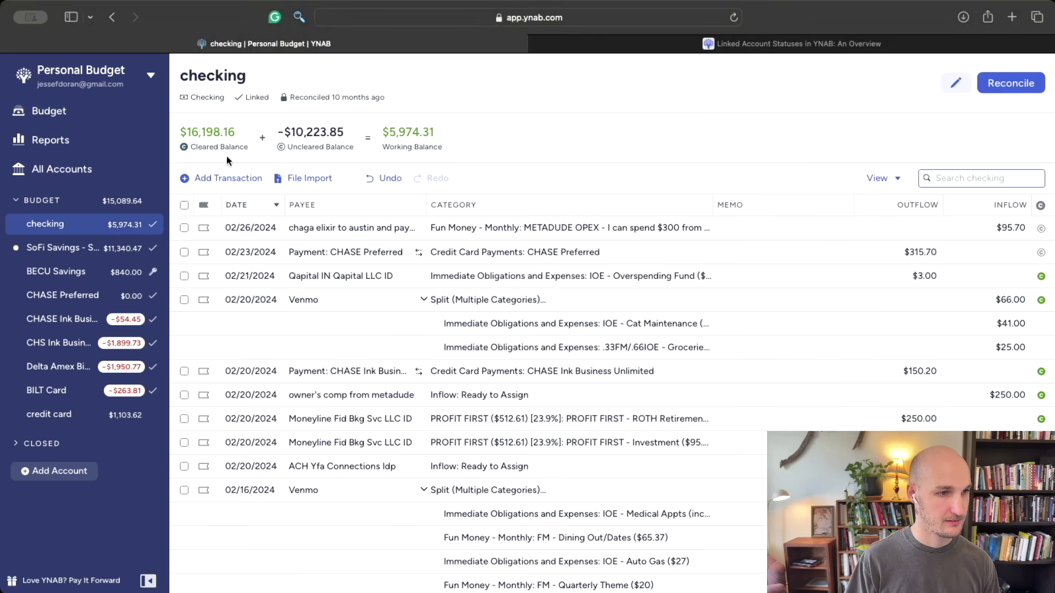
left_click(230, 181)
left_click(311, 227)
type("Domain Hosting")
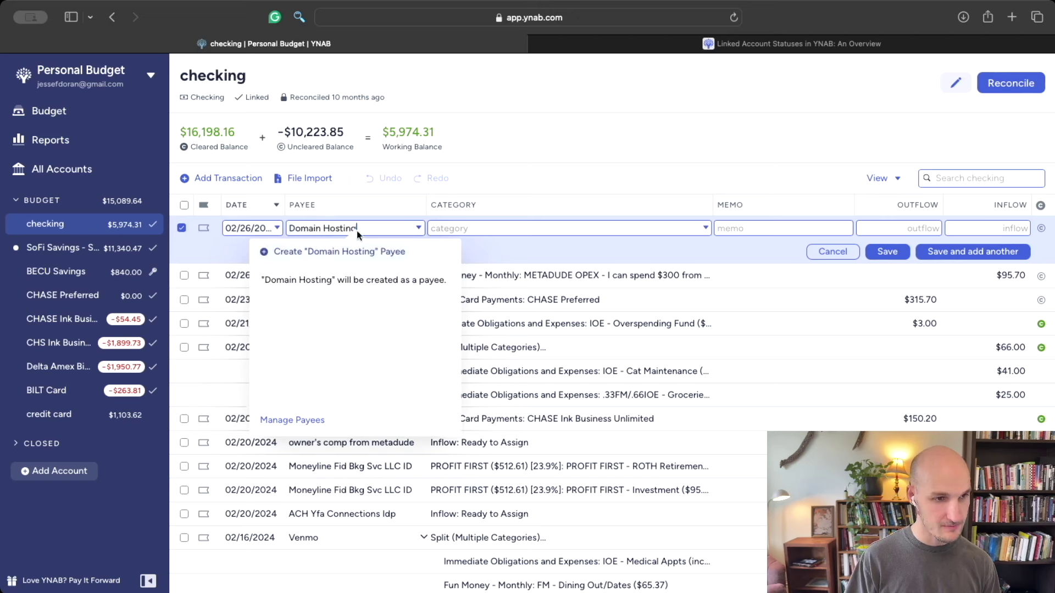
left_click(472, 228)
scroll(610, 349, "down", 10)
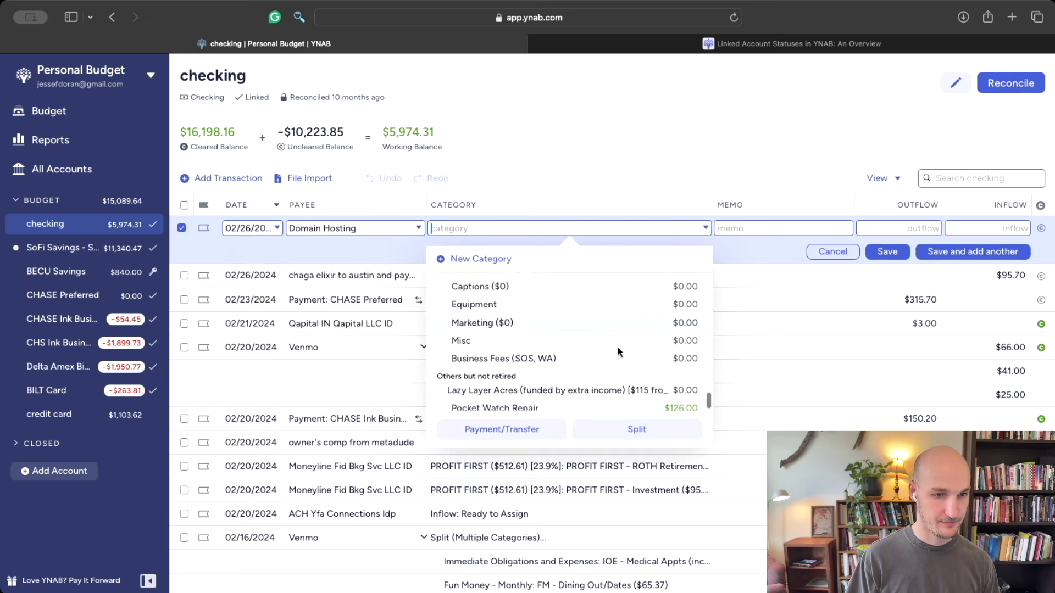
scroll(613, 352, "up", 5)
left_click(609, 349)
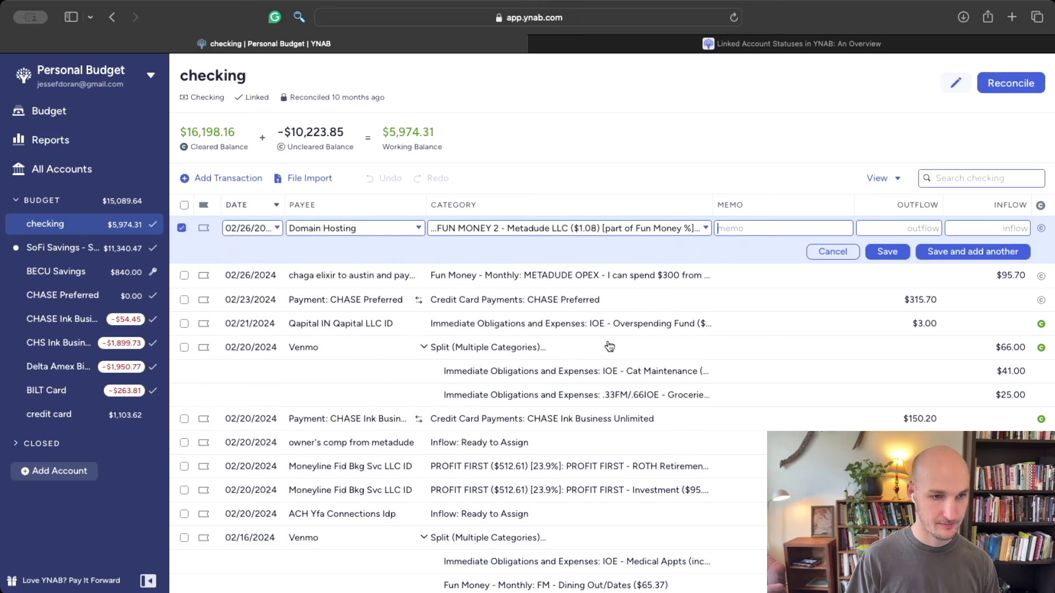
type("19.85")
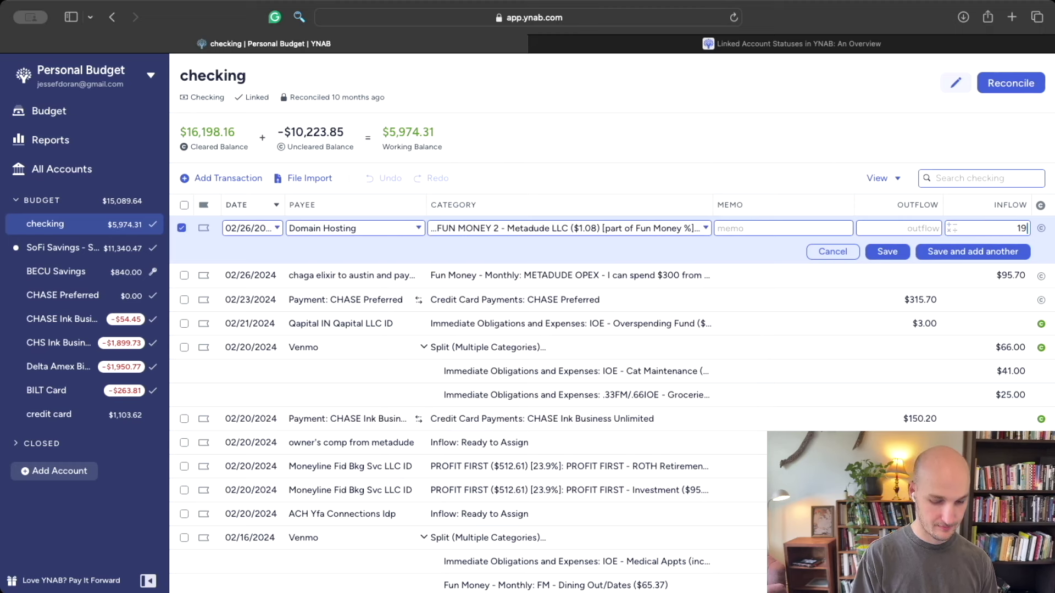
left_click(886, 251)
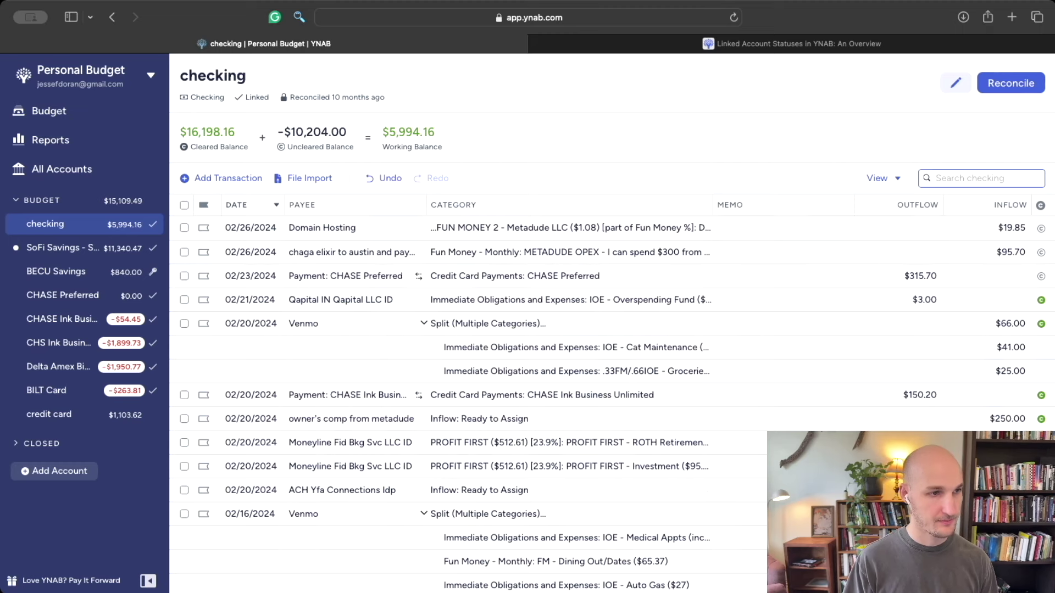
Step: Review the February 2024 categories for remaining overspending and for money that can cover it
left_click(51, 111)
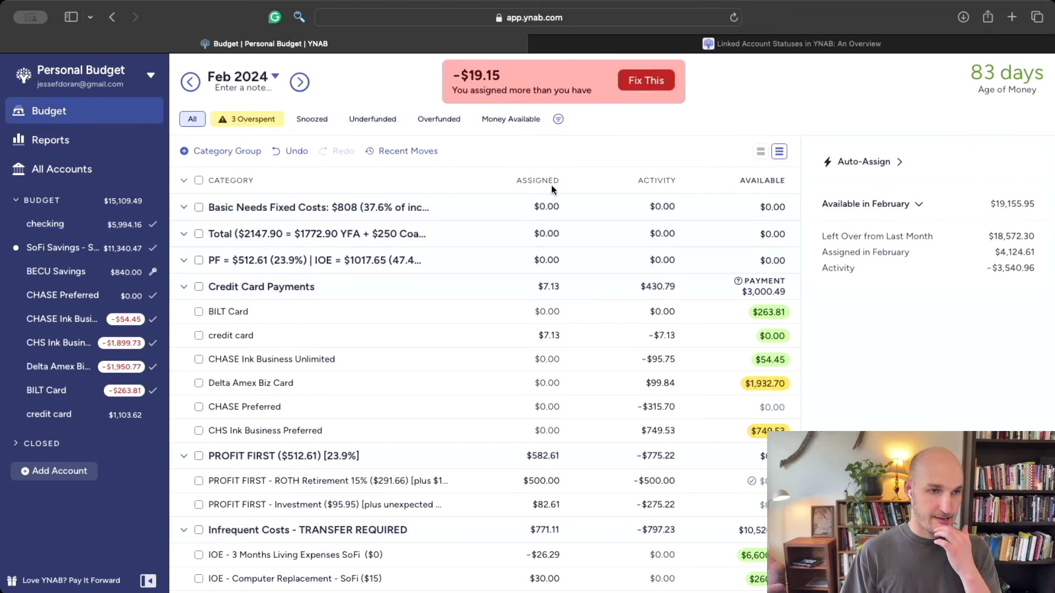
scroll(552, 185, "down", 15)
scroll(555, 189, "up", 4)
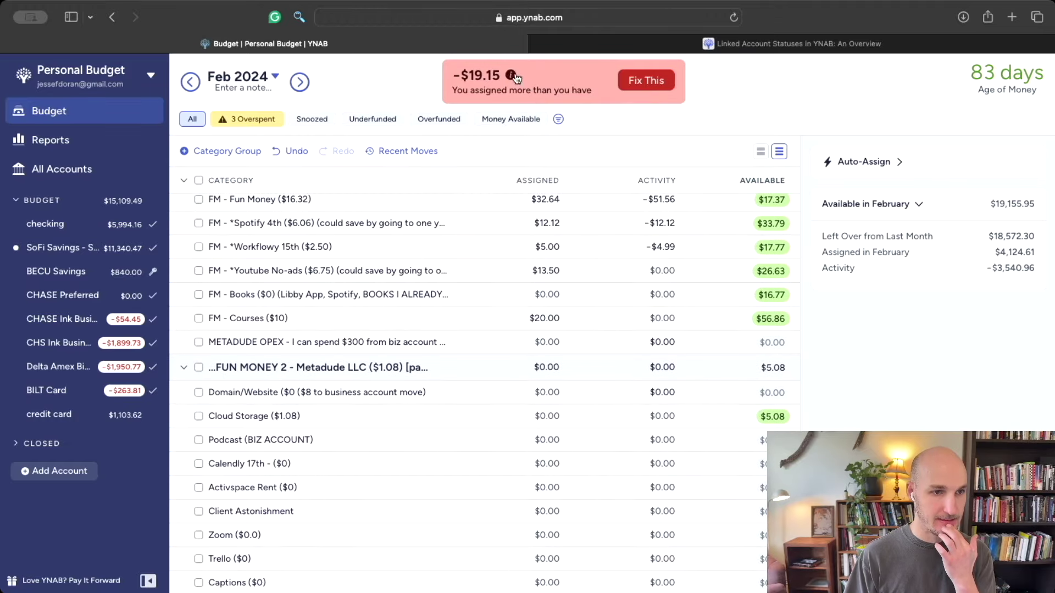
scroll(598, 327, "up", 10)
scroll(597, 322, "down", 10)
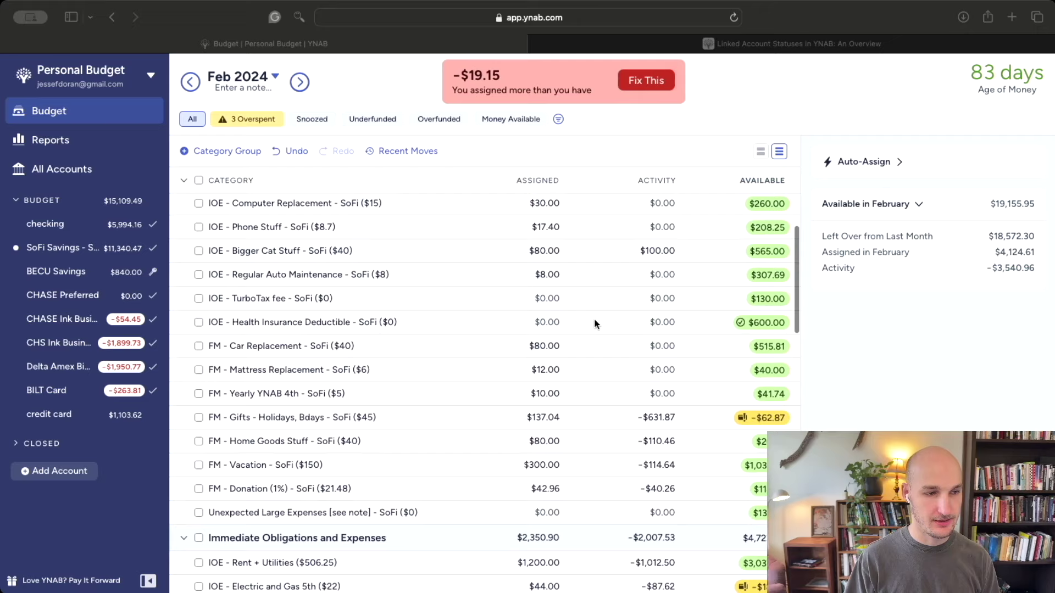
scroll(596, 311, "down", 1)
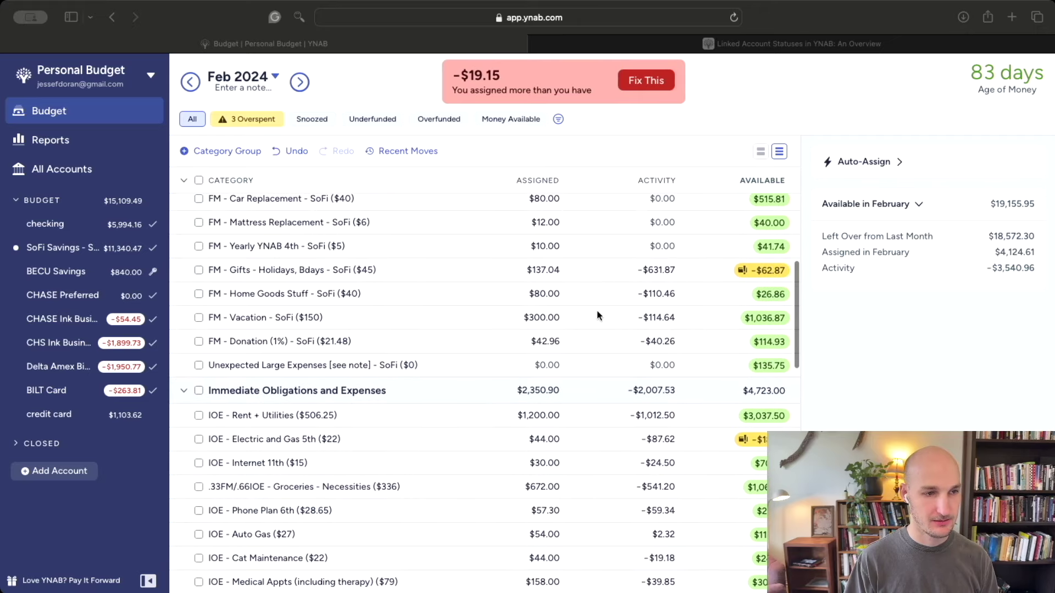
scroll(596, 310, "up", 4)
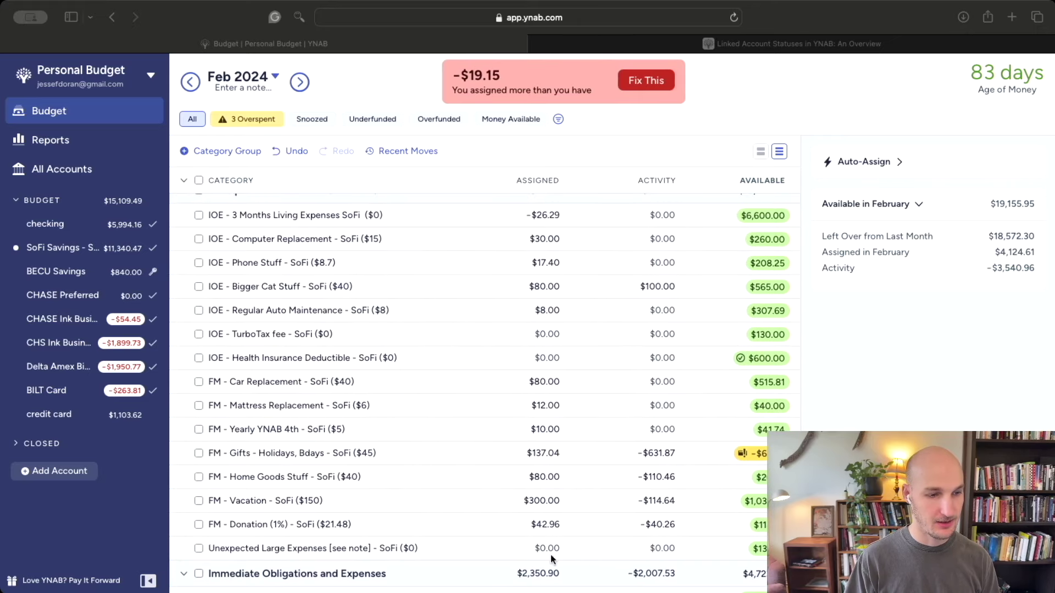
Step: Set the amount assigned to Unexpected Large Expenses to -$135.75 to free that money for other categories
scroll(407, 547, "down", 1)
left_click(295, 511)
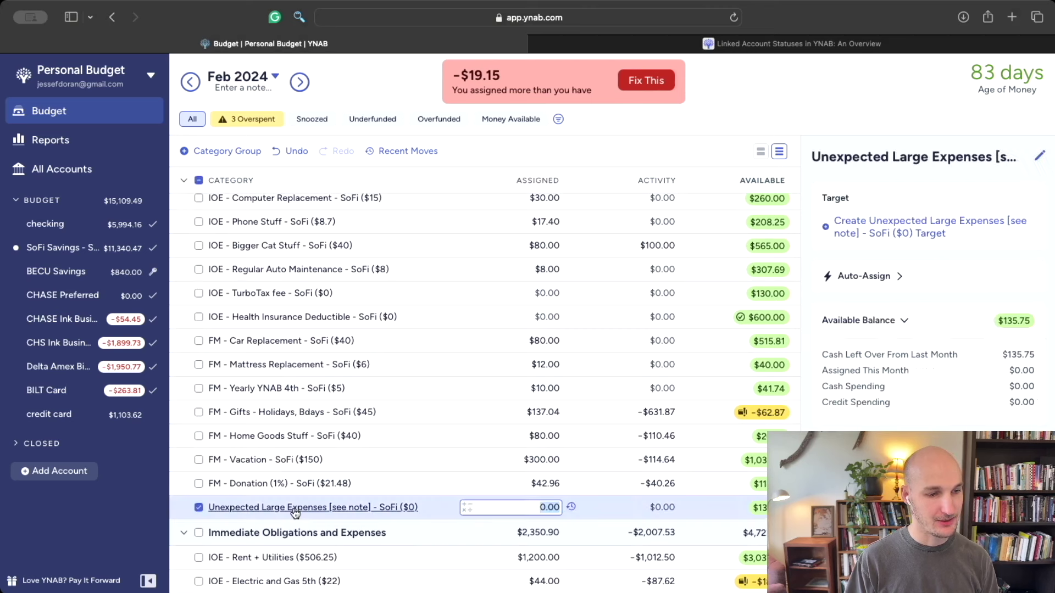
scroll(295, 511, "up", 1)
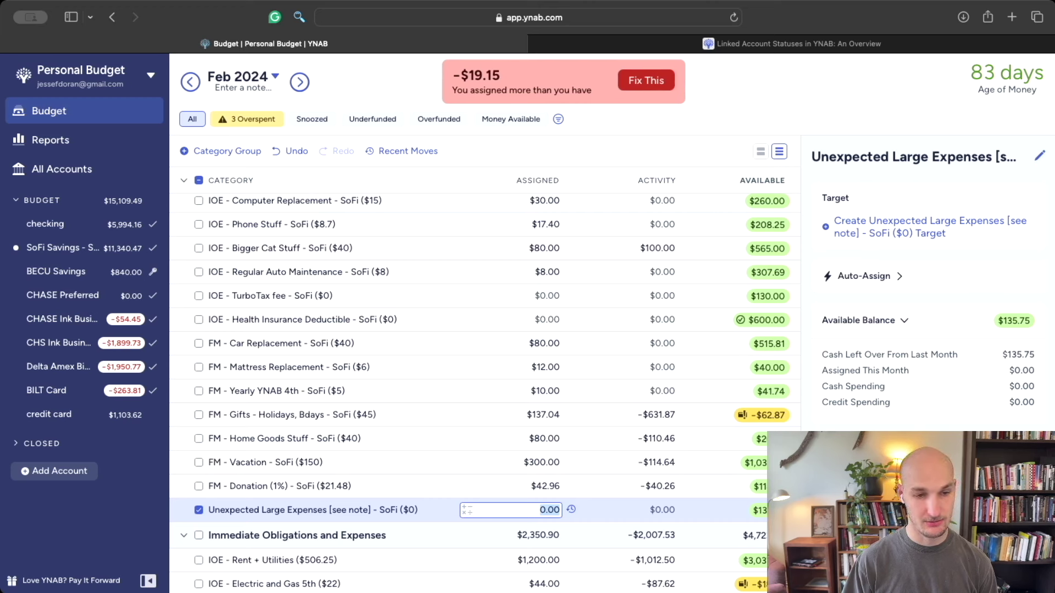
key("BackSpace")
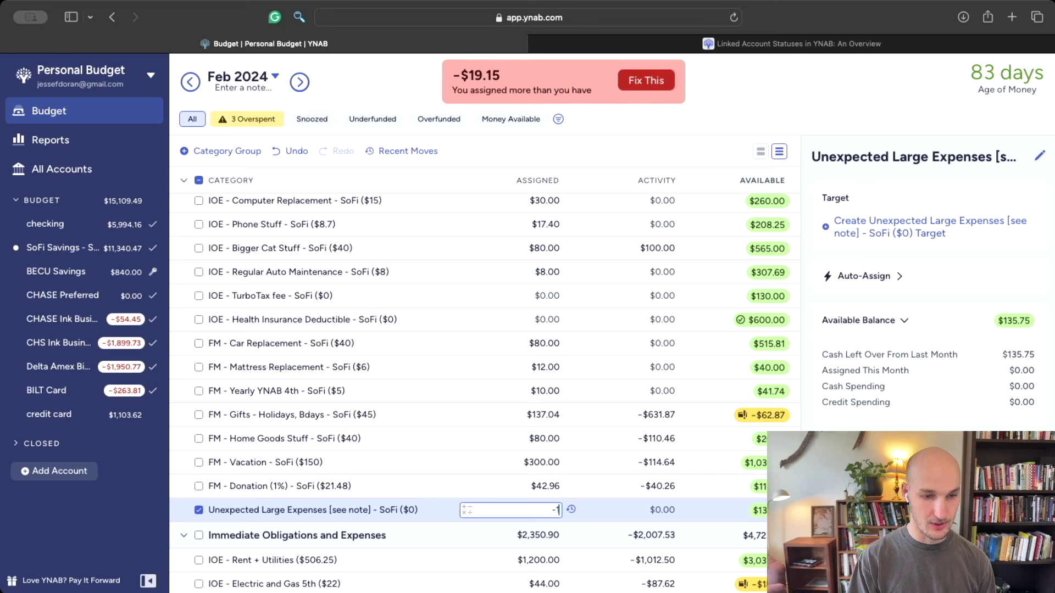
type("-$135.")
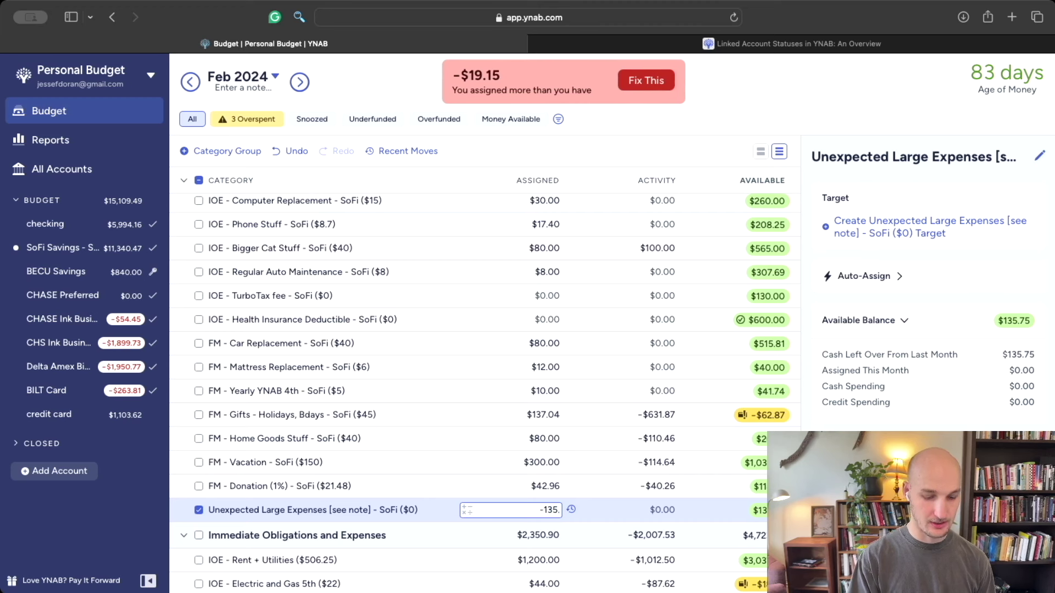
type("75")
key("Up")
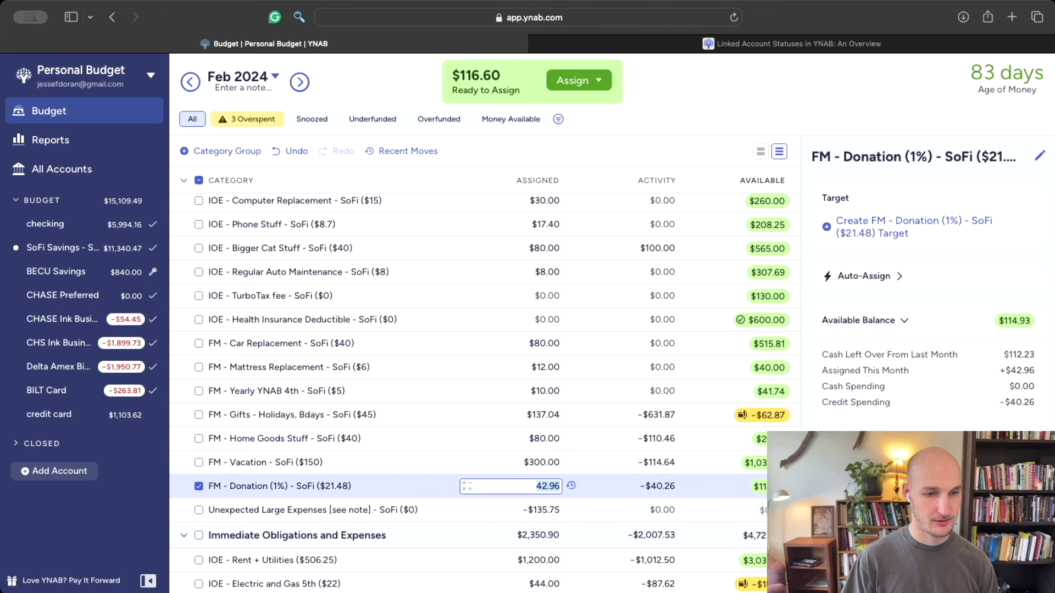
Step: Assign an additional $62.87 to FM - Gifts - Holidays, Bdays to cover its overspending
left_click(539, 416)
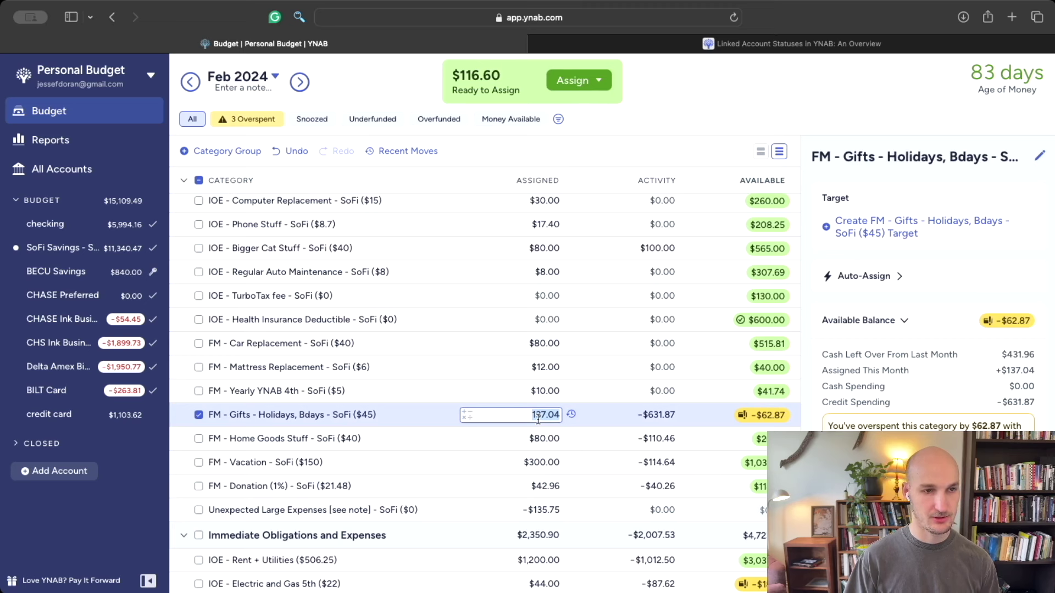
type("+")
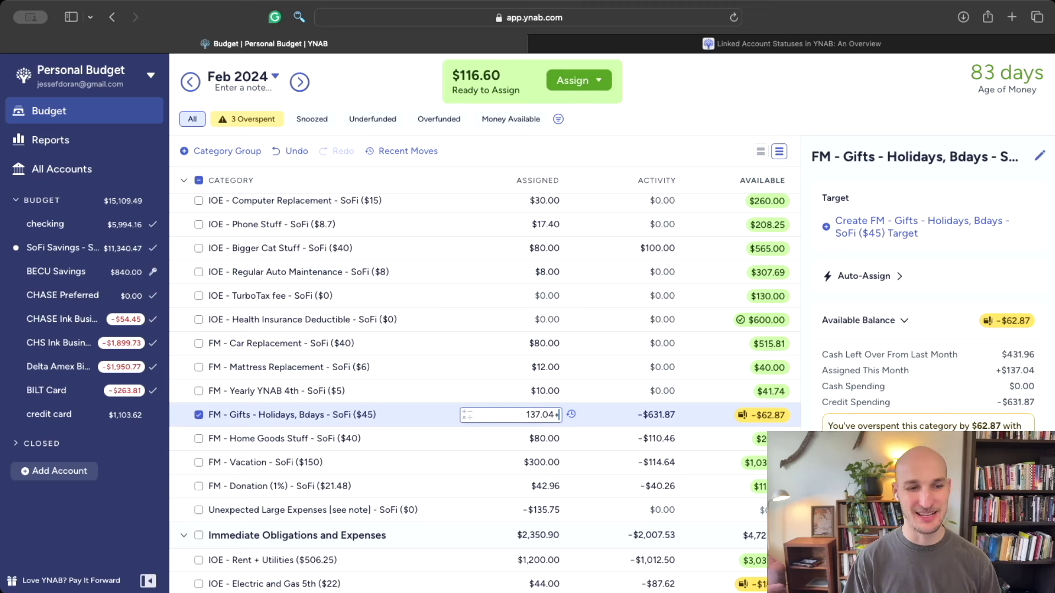
type("62.87")
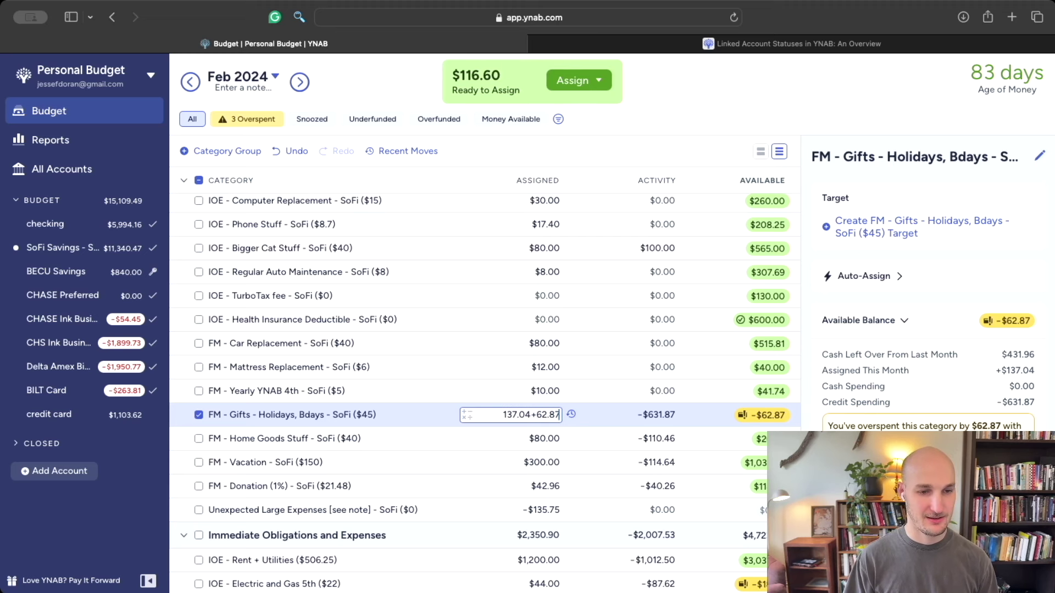
key("Return")
Step: Assign an additional $18.07 to IOE - Electric and Gas 5th to cover its overspending
scroll(587, 289, "down", 1)
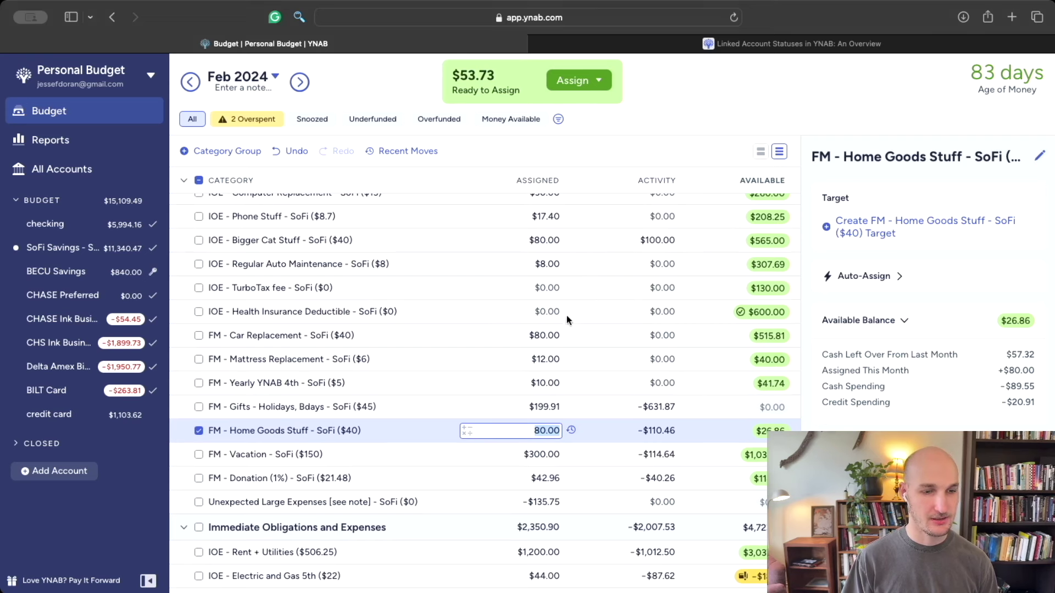
scroll(641, 364, "down", 3)
scroll(640, 364, "down", 6)
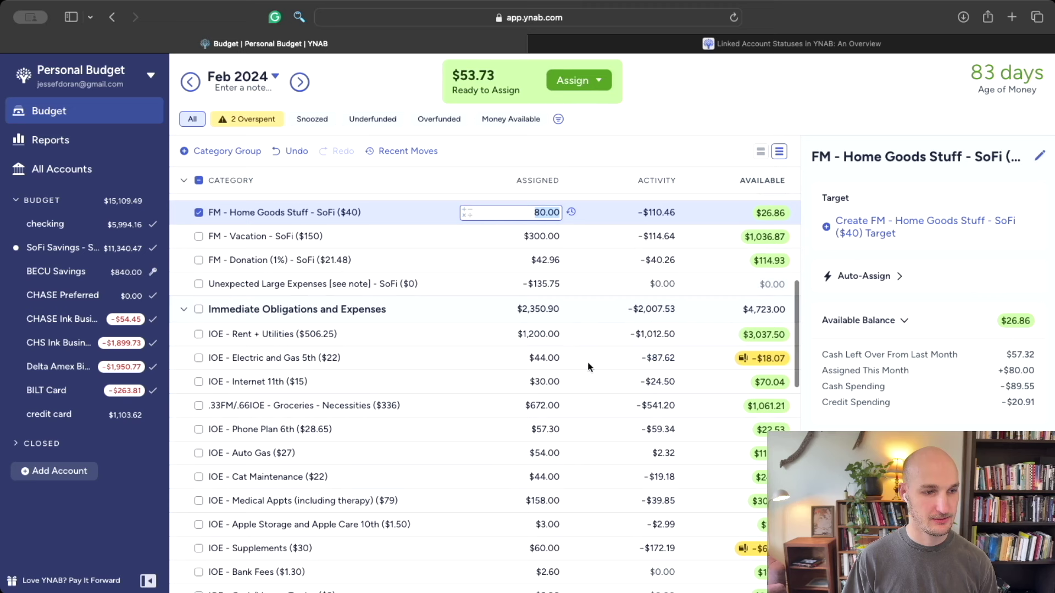
left_click(549, 357)
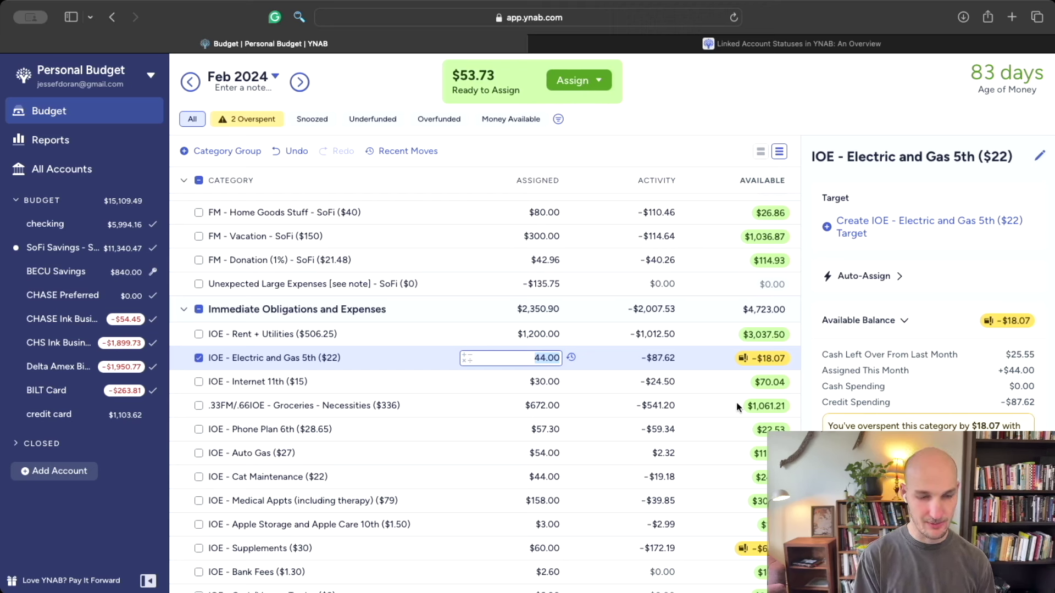
type("+1")
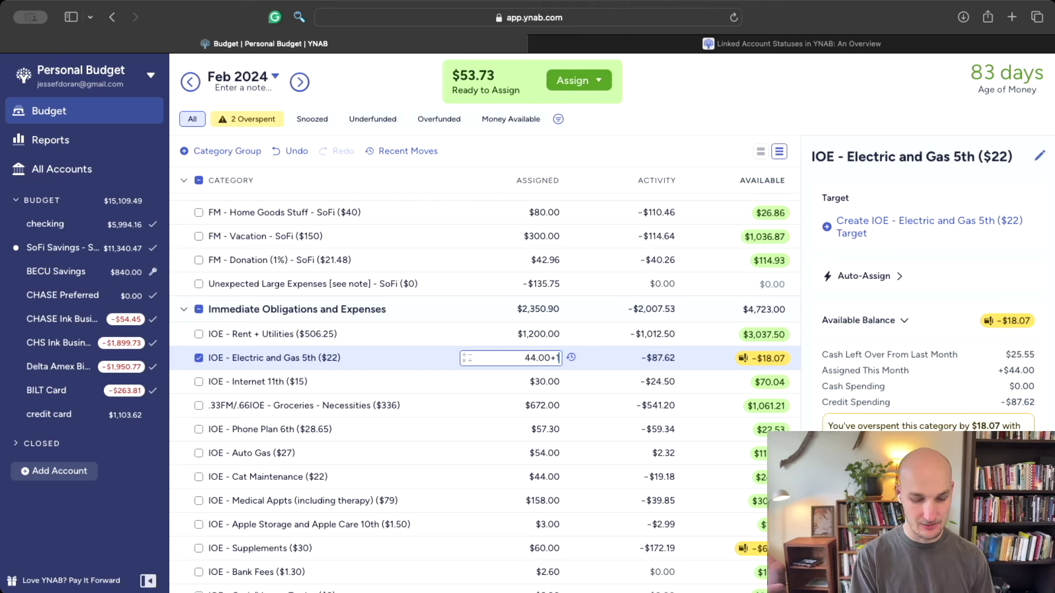
type("8.07")
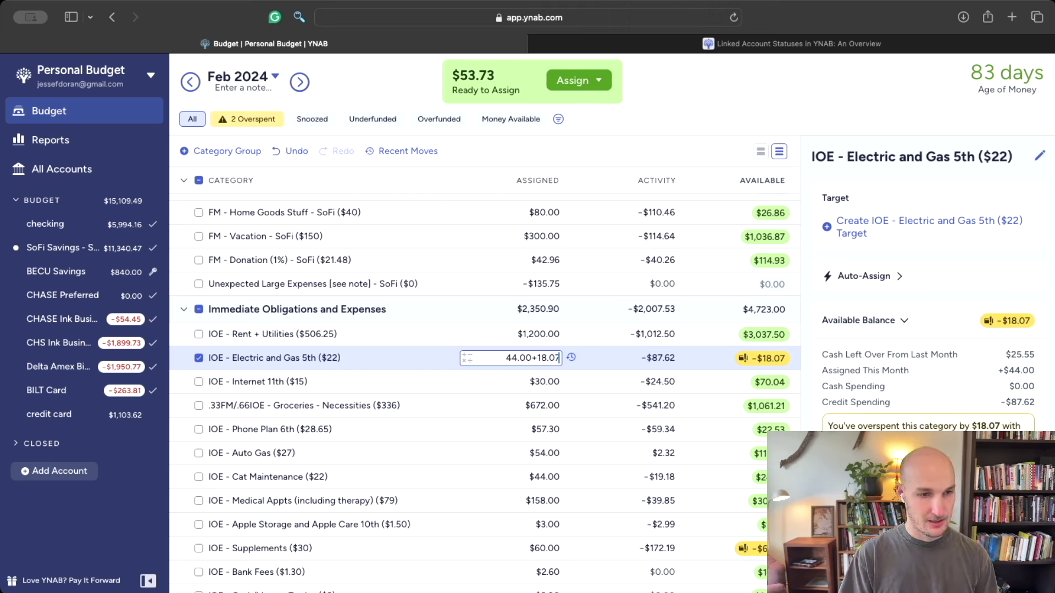
key("Return")
Step: Assign an additional $35.66 to IOE - Supplements to cover part of its overspending
scroll(758, 394, "down", 5)
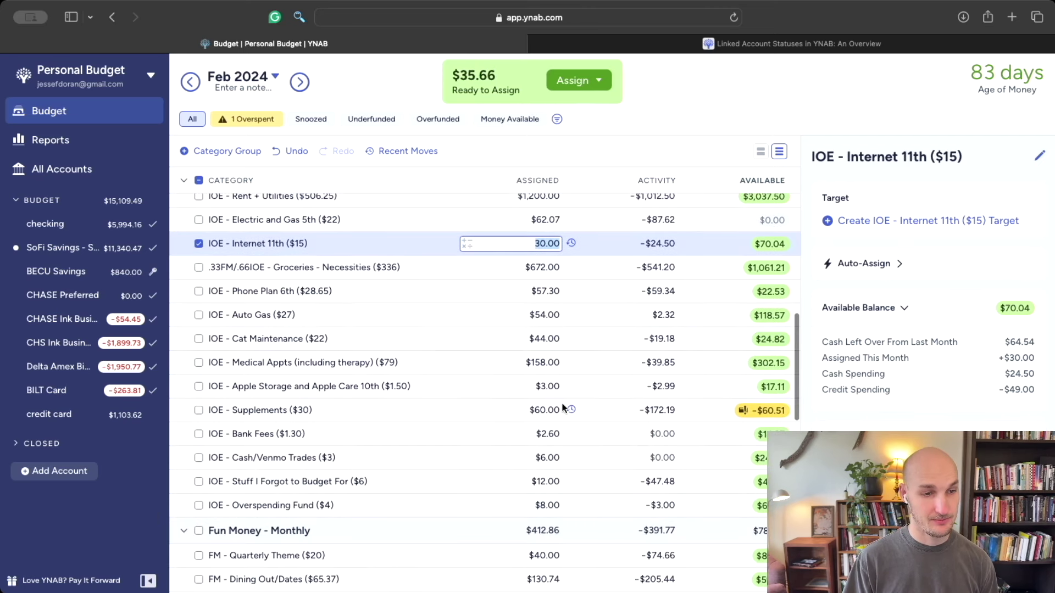
left_click(522, 413)
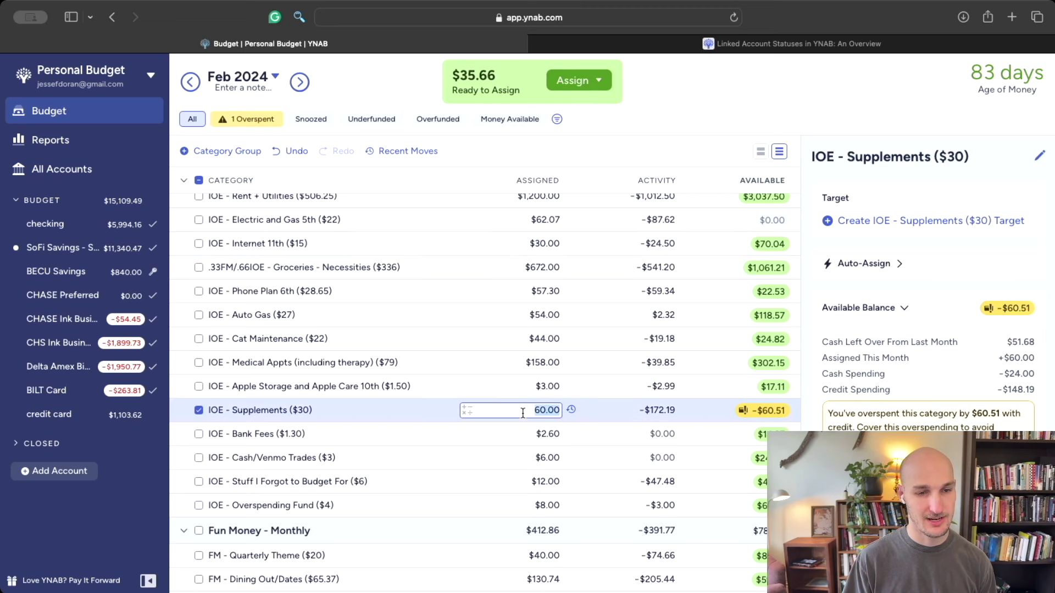
type("+")
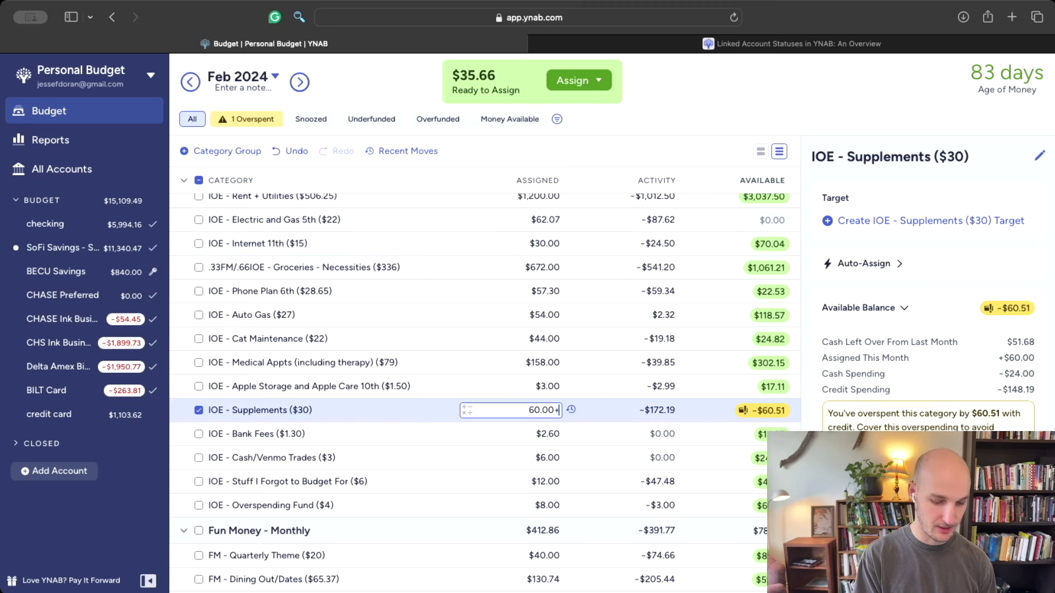
type("35.66")
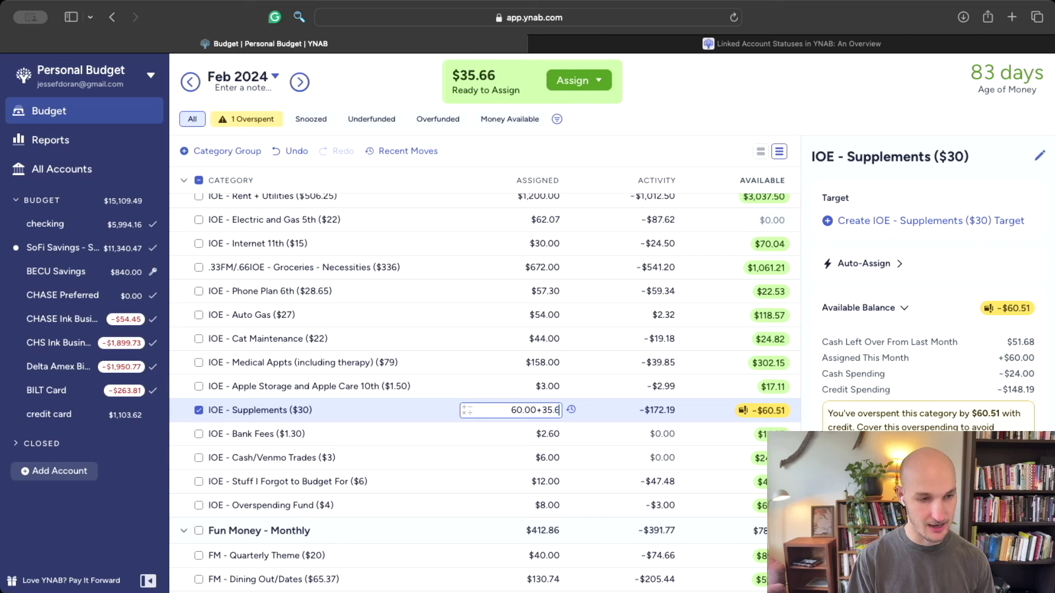
key("Return")
Step: Reduce the amount assigned to IOE - Overspending Fund by $7.00 to free that money
key("Return")
key("Return")
key("Return")
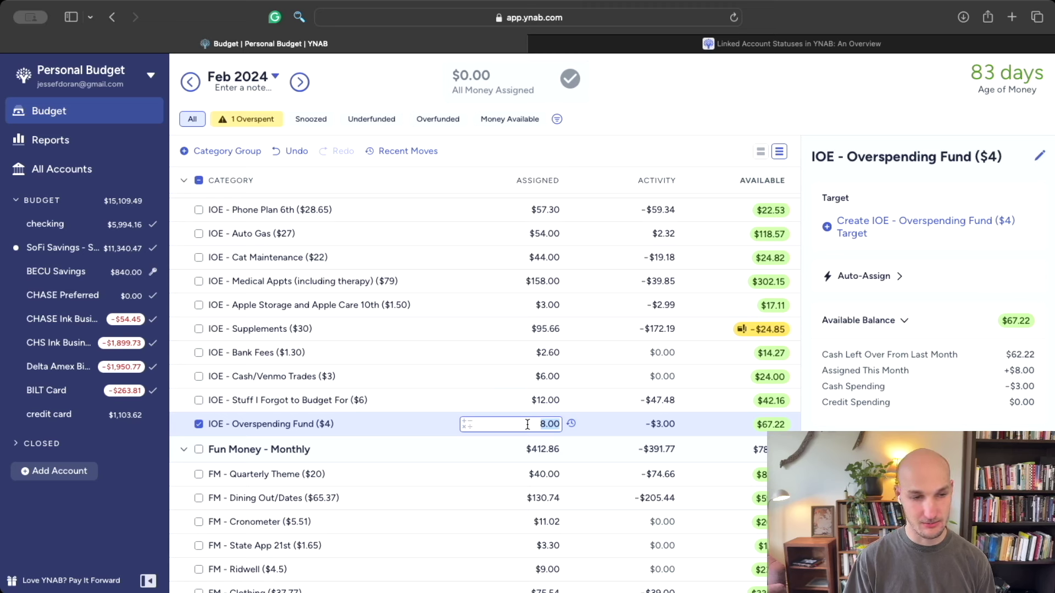
type("1")
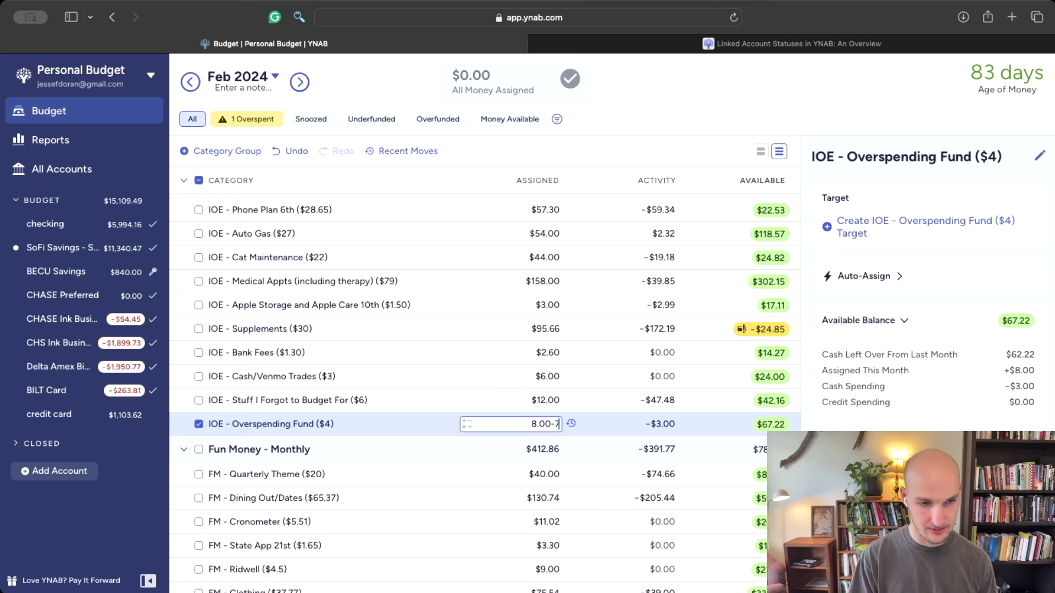
key("Return")
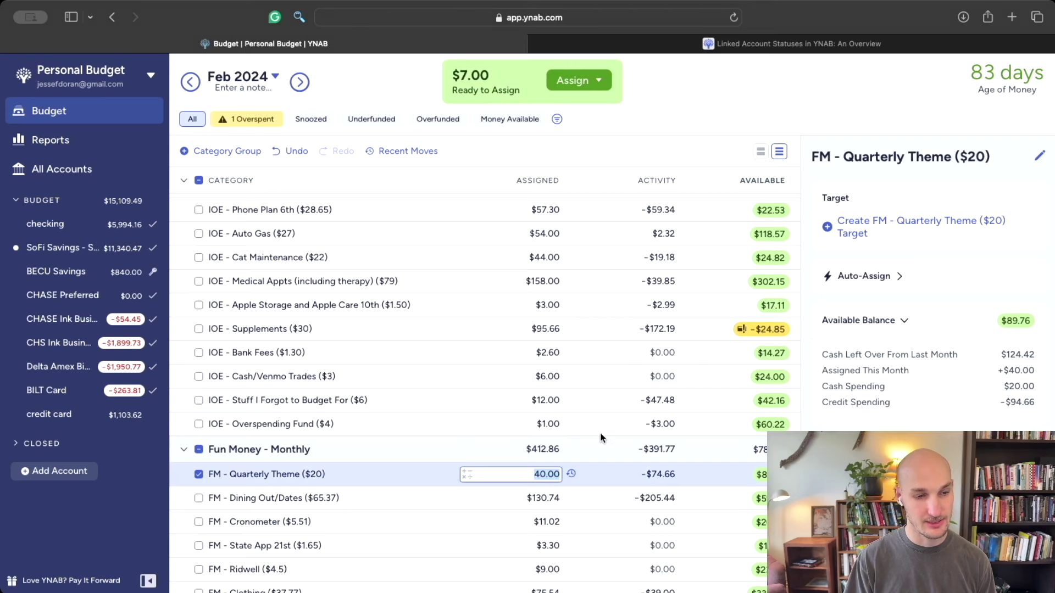
Step: Reduce the amount assigned to FM - State App 21st by $17.75 to free all its available money
scroll(599, 407, "down", 3)
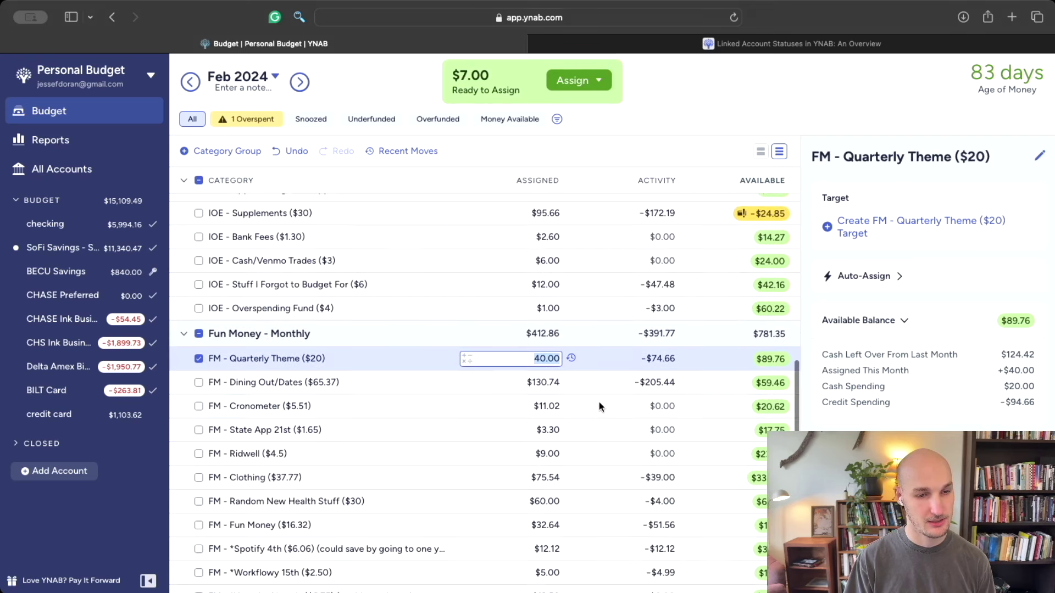
scroll(599, 406, "down", 1)
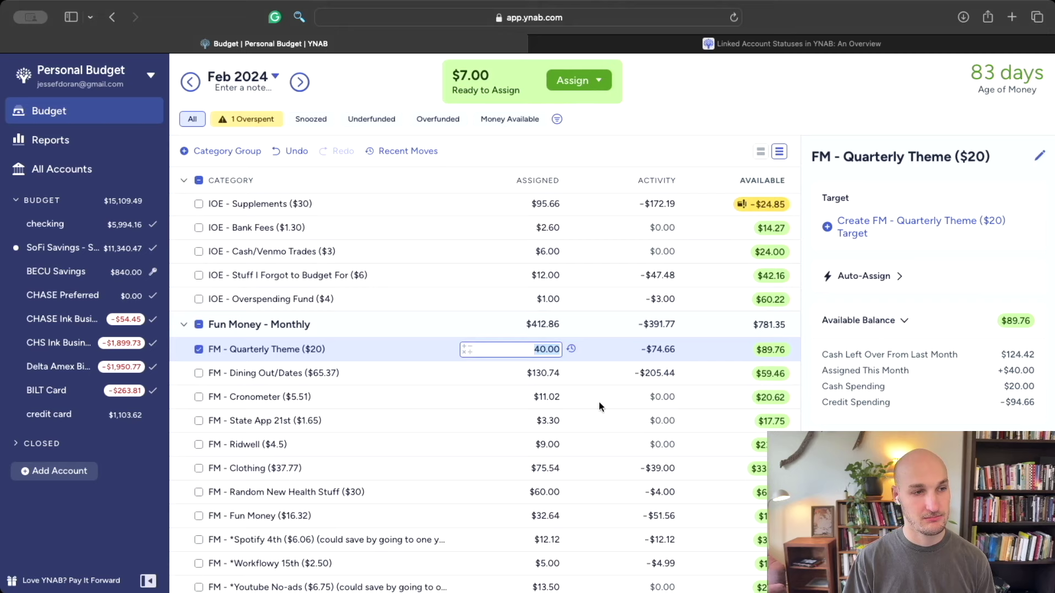
left_click(296, 401)
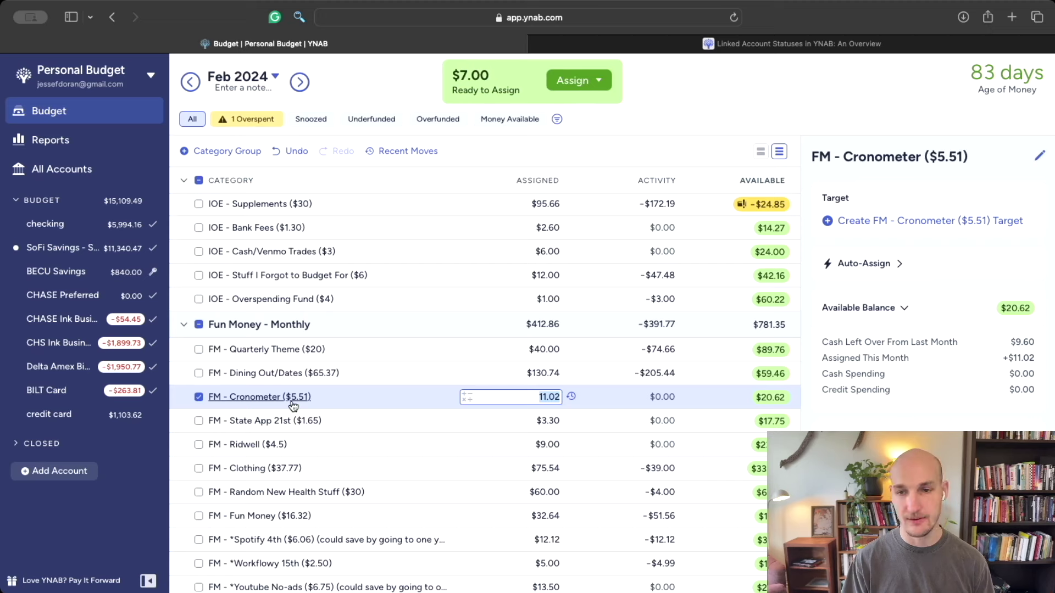
left_click(544, 422)
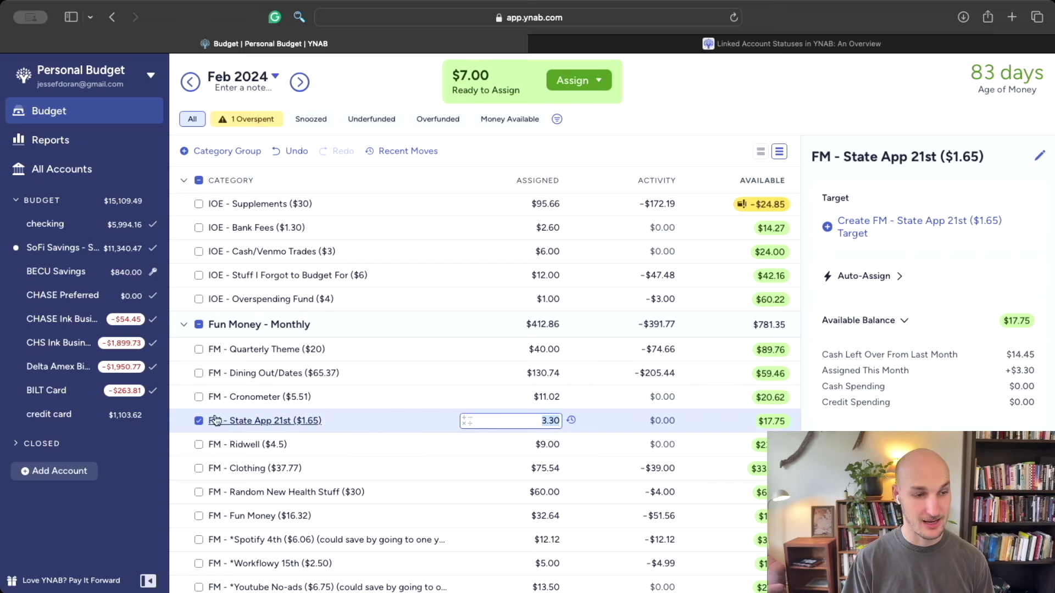
key("Right")
type("-1")
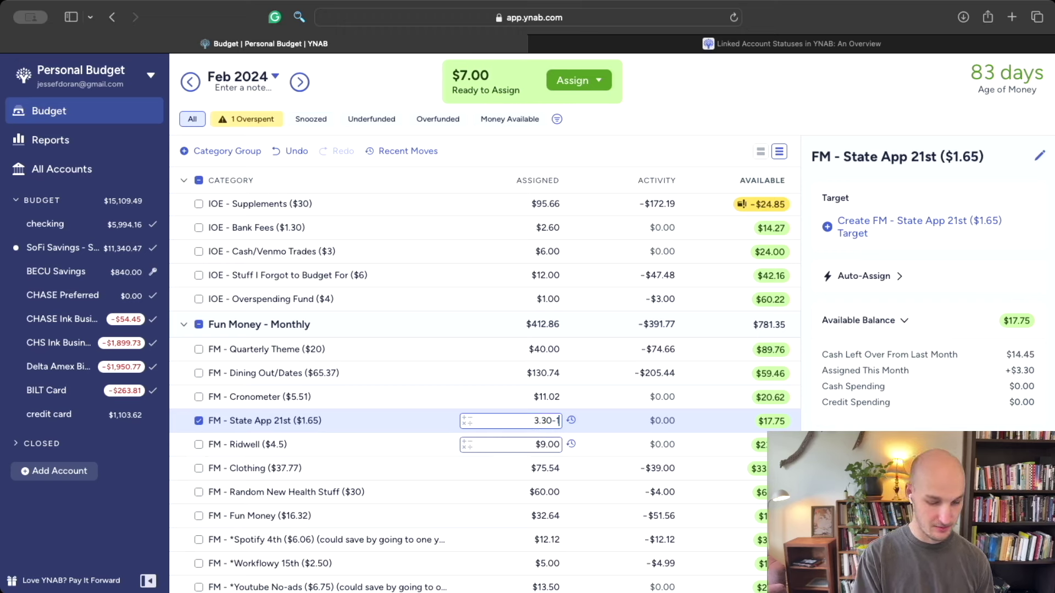
type("7.75")
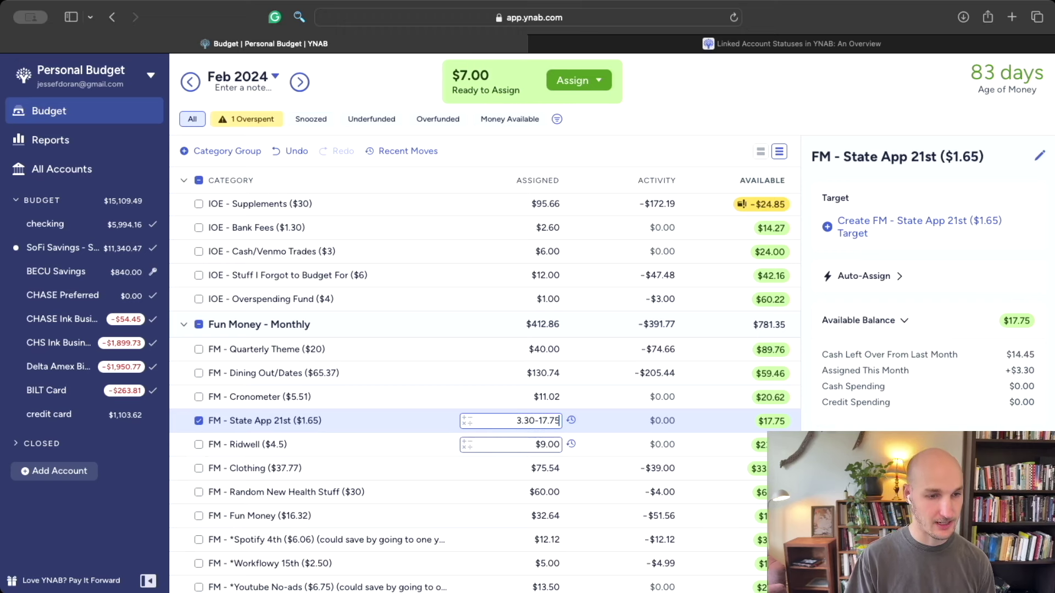
left_click(554, 400)
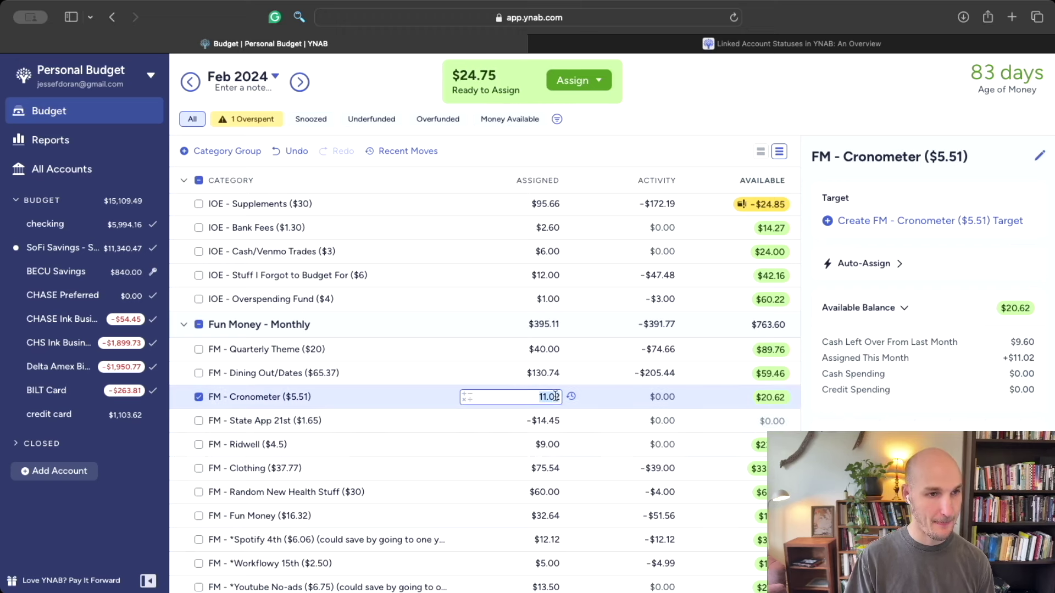
Step: Assign another $24.75 plus $0.10 to IOE - Supplements to cover the rest of its overspending
left_click(546, 208)
key("Right")
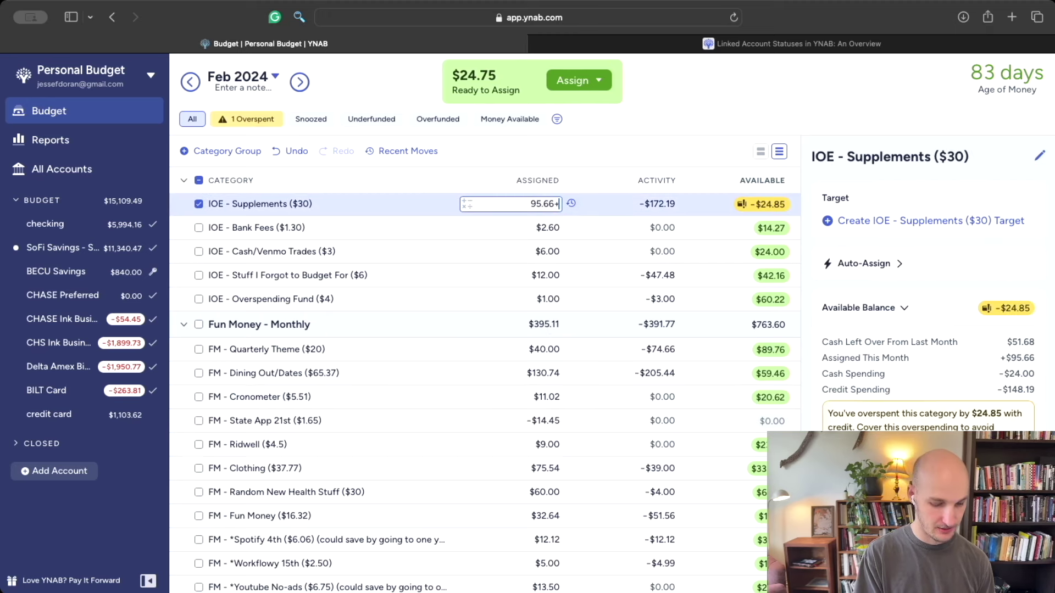
type("+24.75")
key("Return")
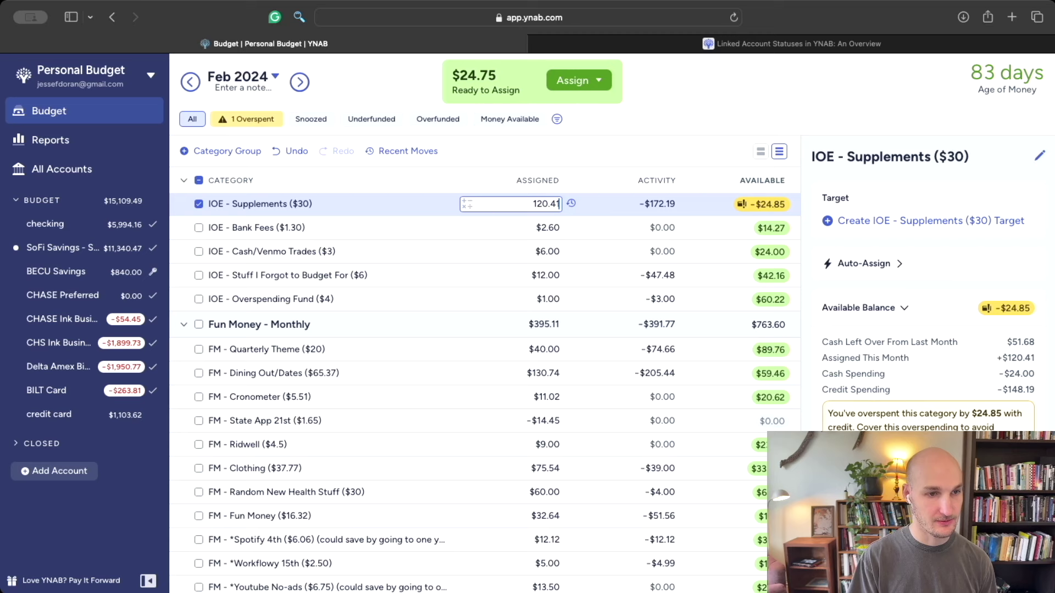
left_click(544, 233)
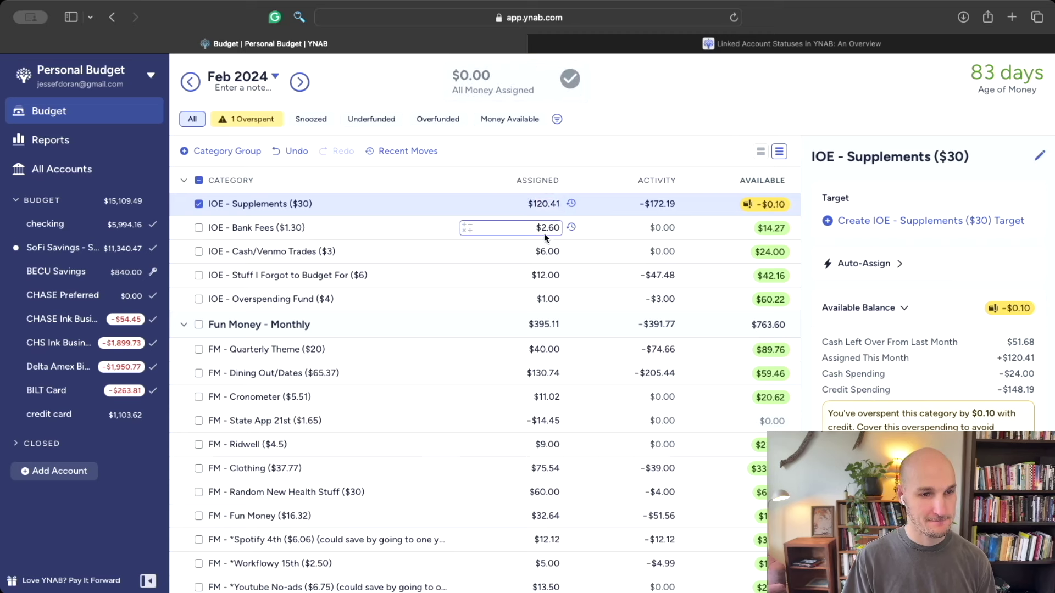
key("Up")
key("Right")
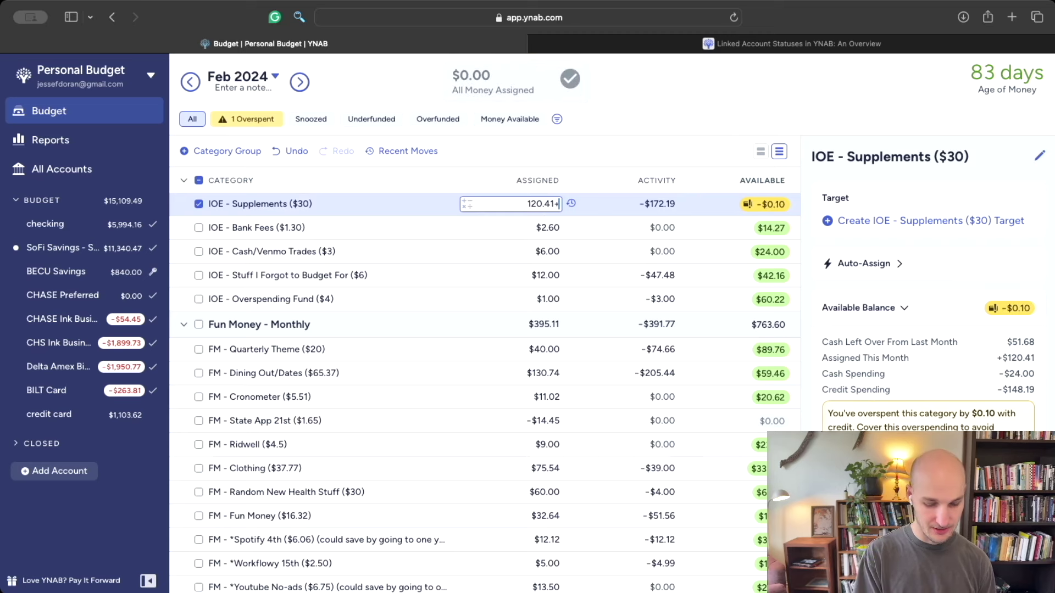
type("+.10")
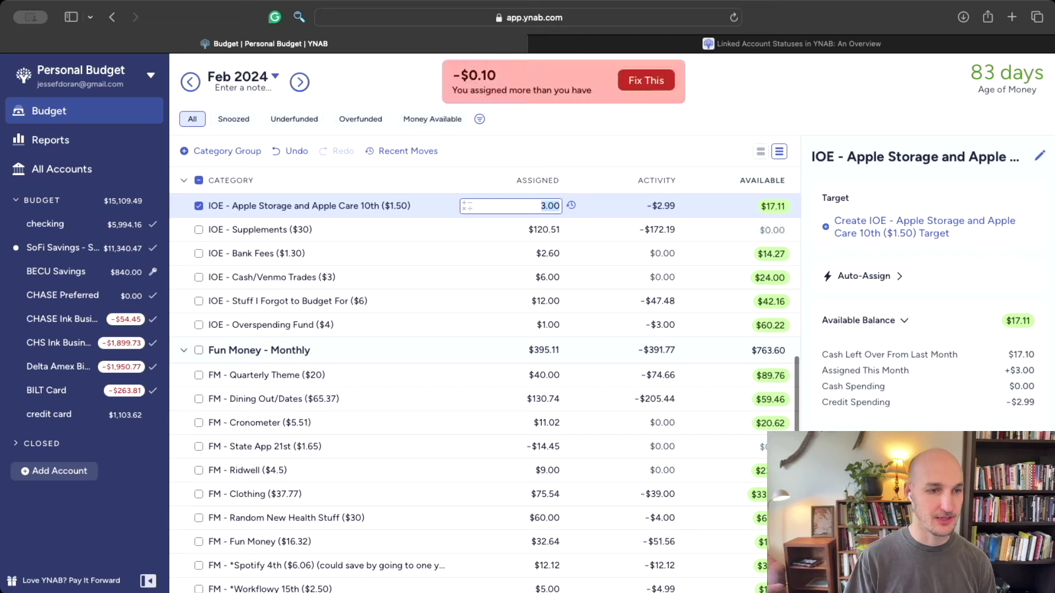
Step: Set the amount assigned to FM - Cronometer to $10.92 to make up for the over-assigned $0.10
scroll(639, 298, "down", 1)
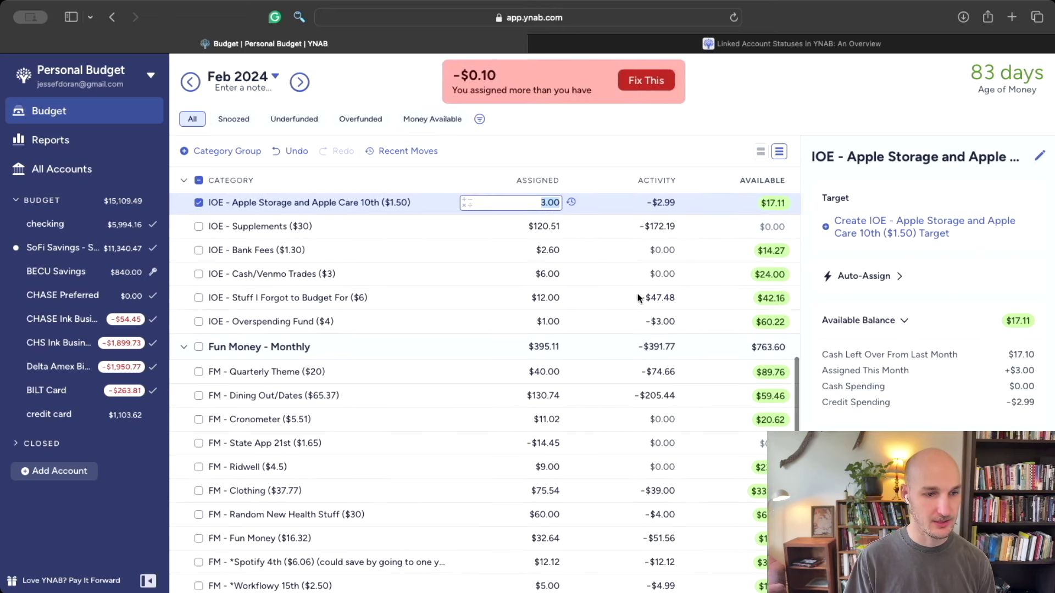
scroll(640, 303, "down", 1)
left_click(544, 308)
left_click(542, 358)
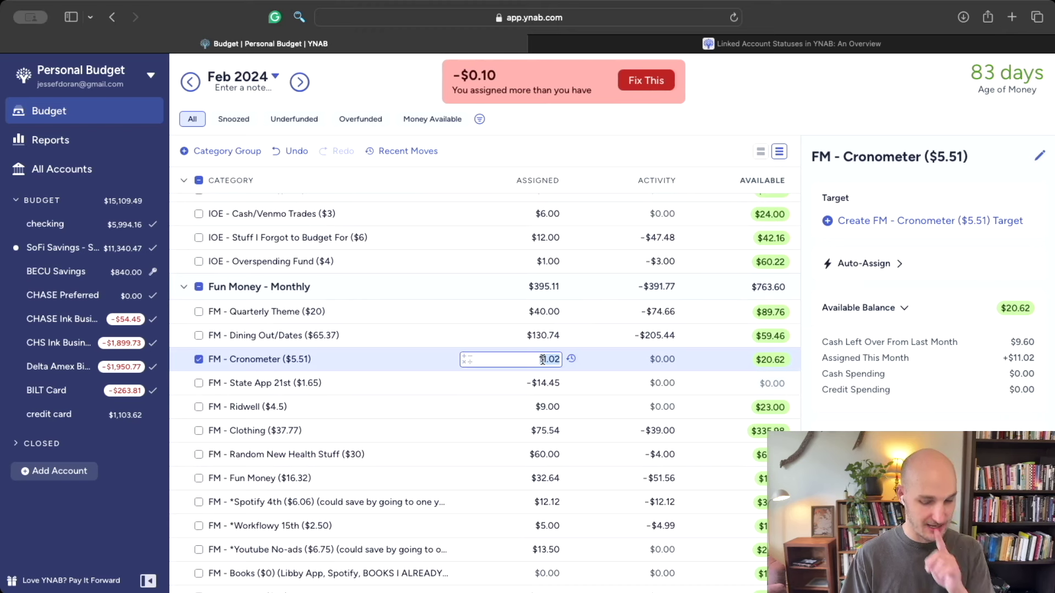
type("10.92")
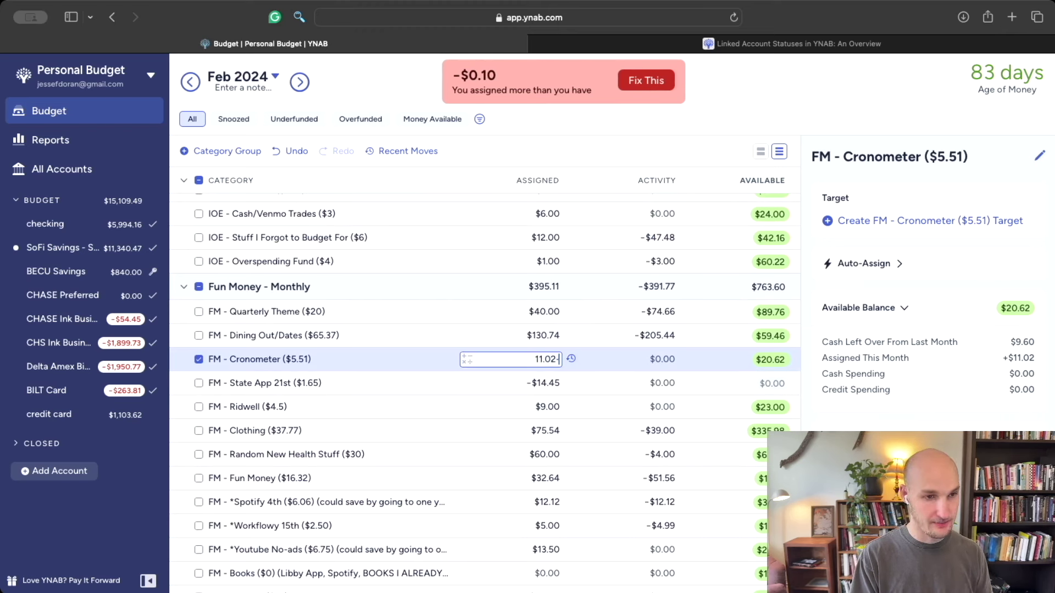
Step: Hide the FM - State App 21st category in the Fun Money - Monthly group
left_click(303, 393)
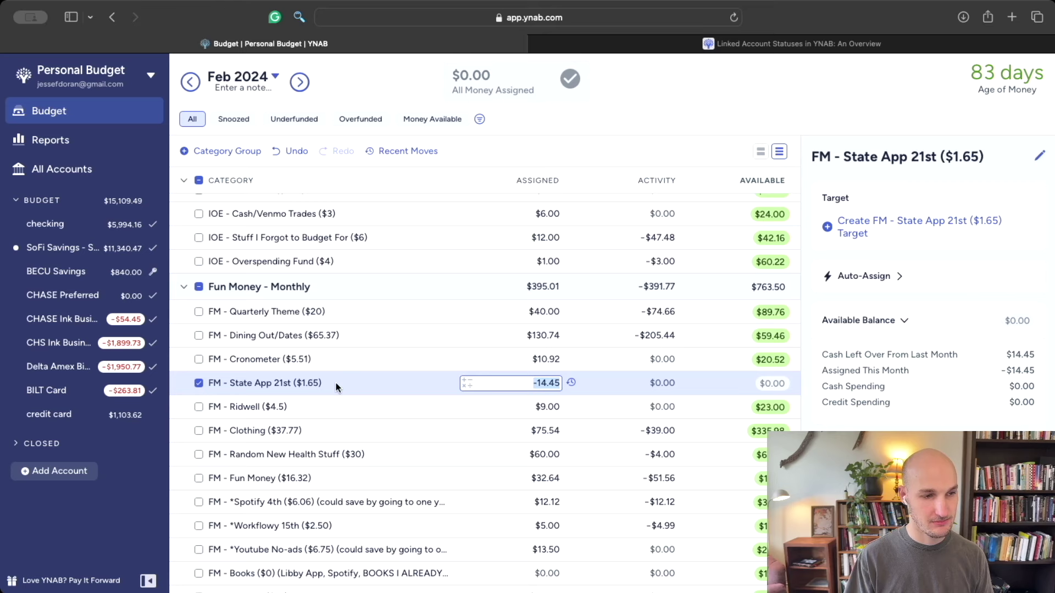
left_click(311, 383)
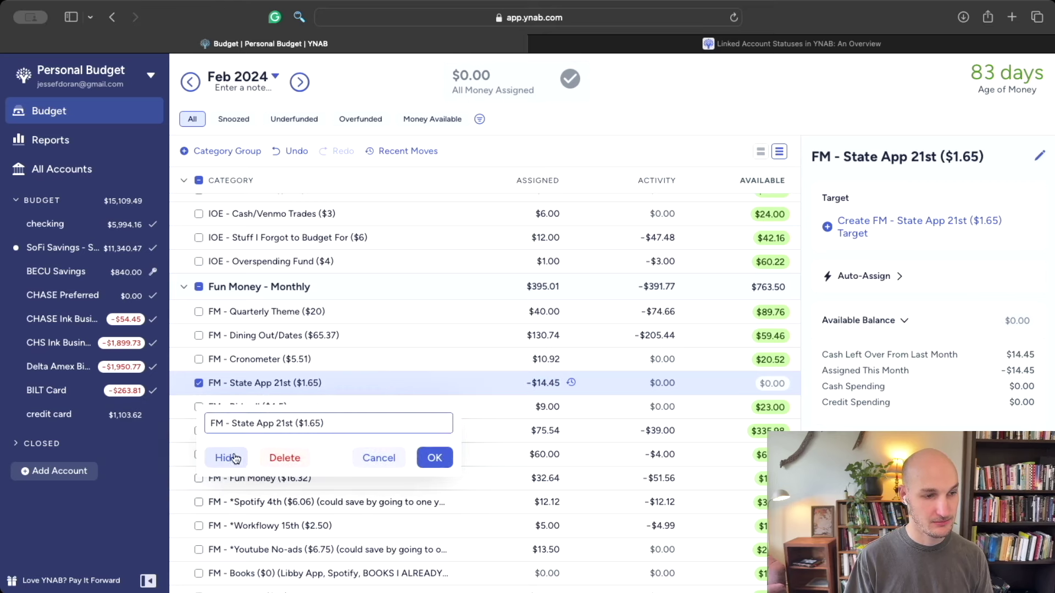
left_click(234, 458)
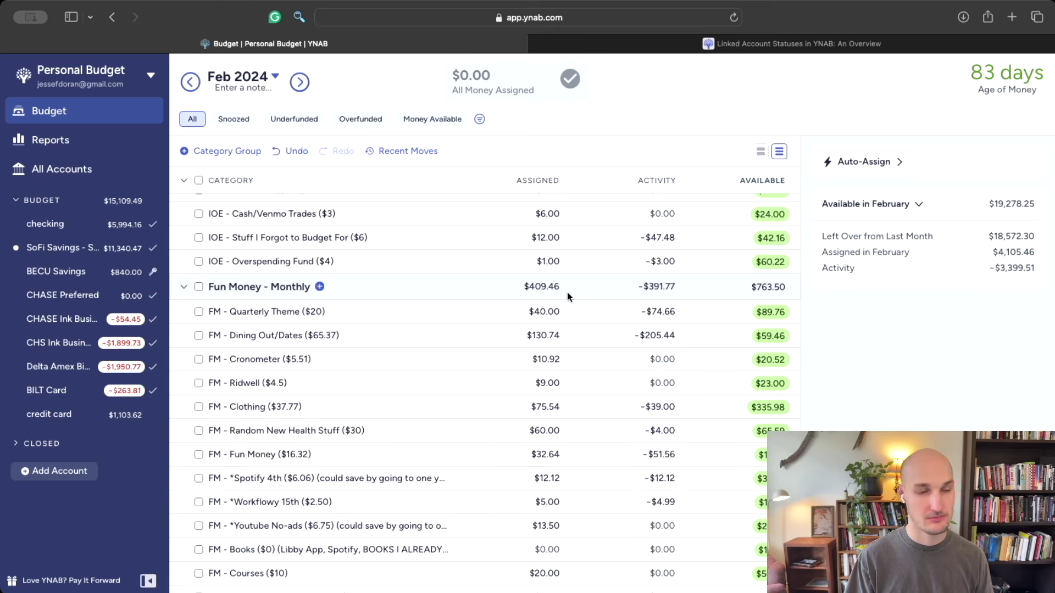
Step: Review the Credit Card Payments categories and check the funding of the CHS Ink Business Preferred payment
scroll(560, 318, "up", 10)
left_click(554, 336)
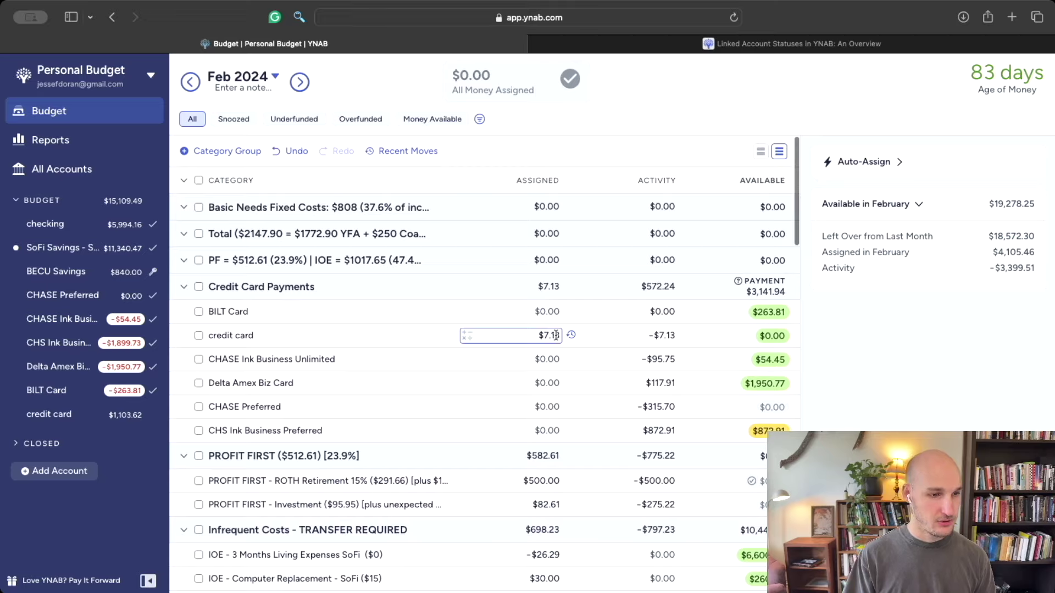
scroll(582, 348, "down", 15)
scroll(582, 348, "up", 15)
scroll(591, 346, "up", 4)
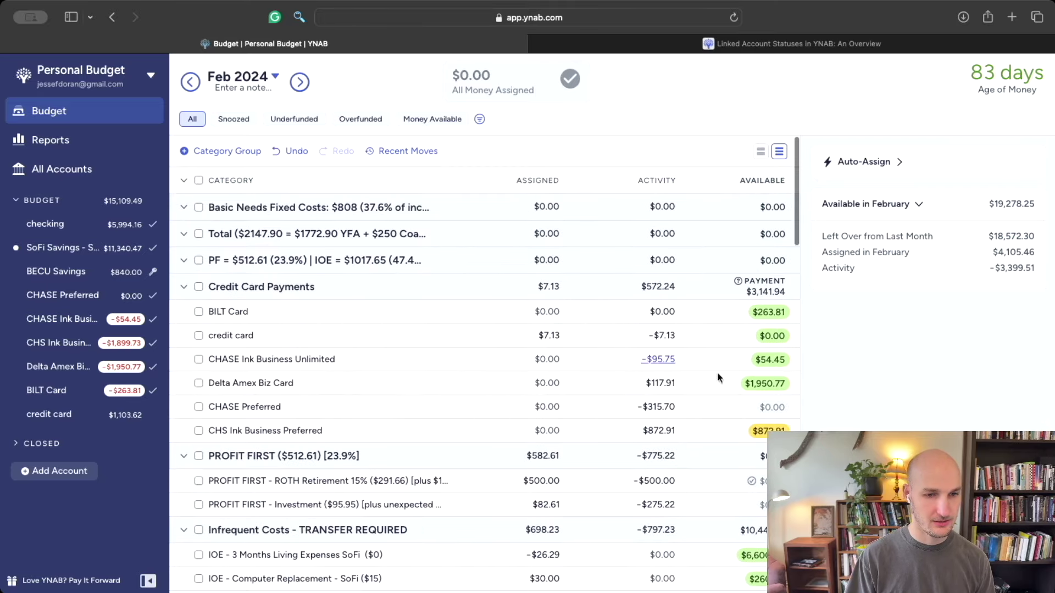
left_click(760, 432)
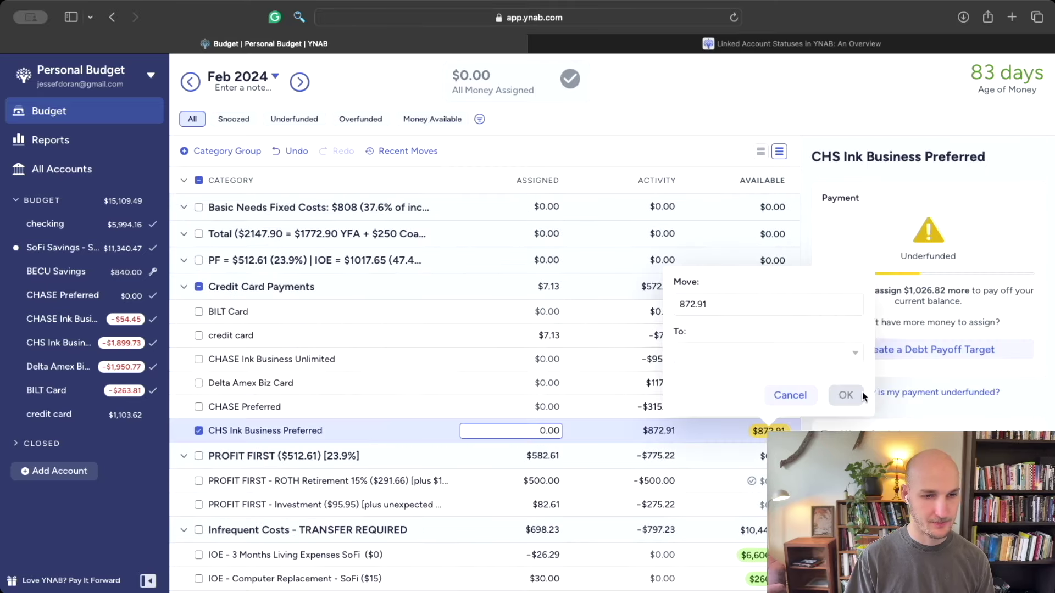
left_click(796, 398)
left_click(769, 431)
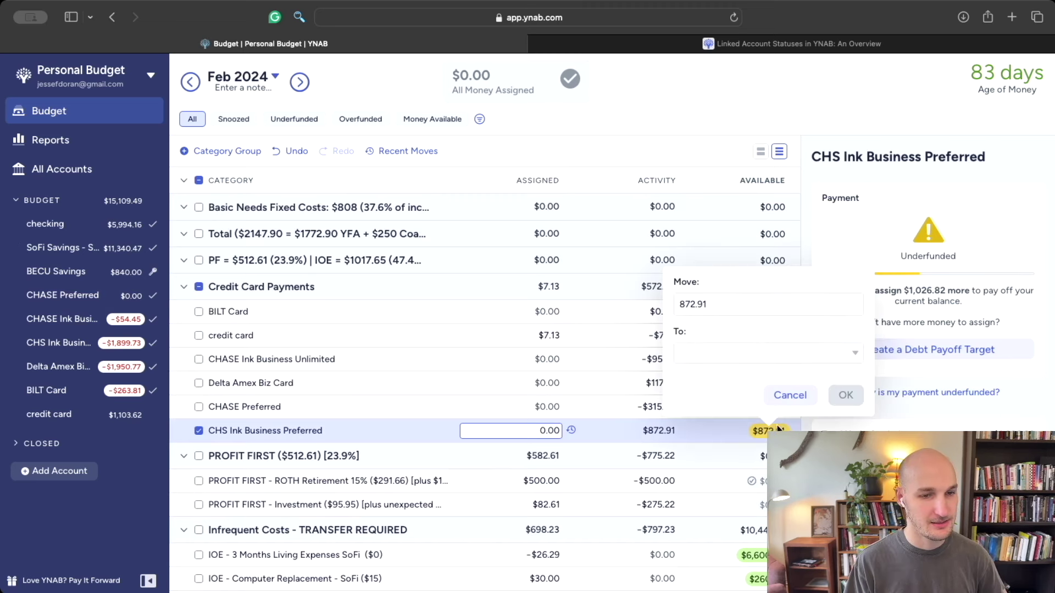
left_click(797, 397)
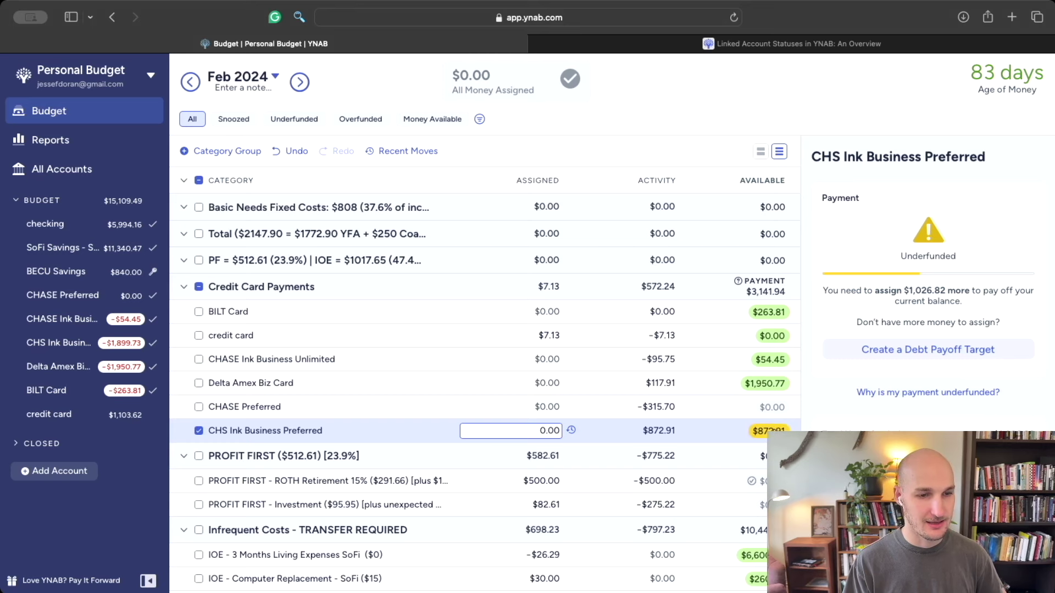
Step: Look through the transaction registers of the checking, savings and credit card accounts, including CHS Ink Business Preferred
left_click(58, 230)
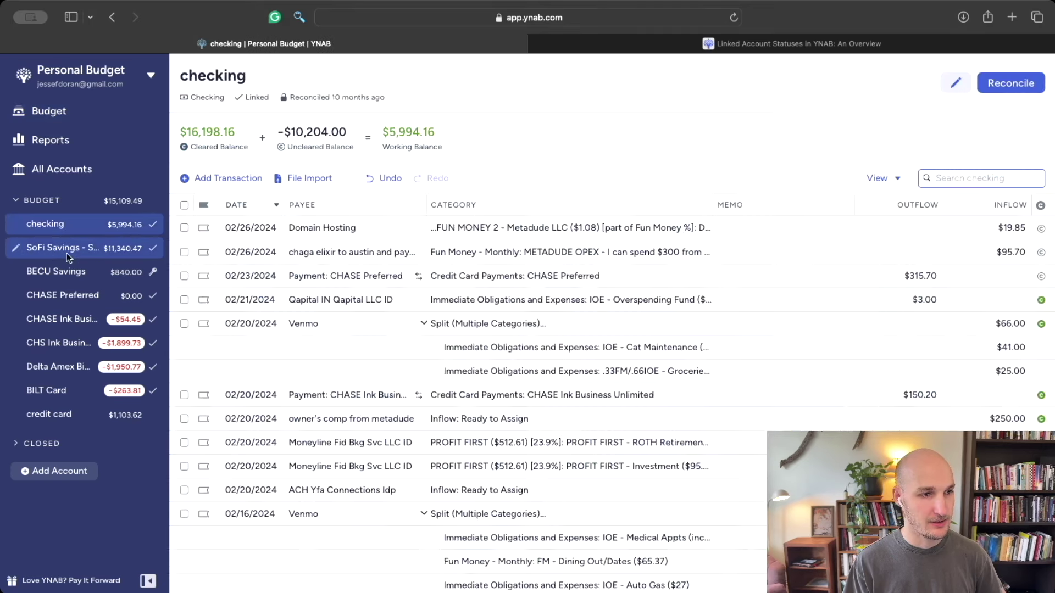
left_click(67, 250)
left_click(65, 271)
left_click(61, 296)
left_click(61, 320)
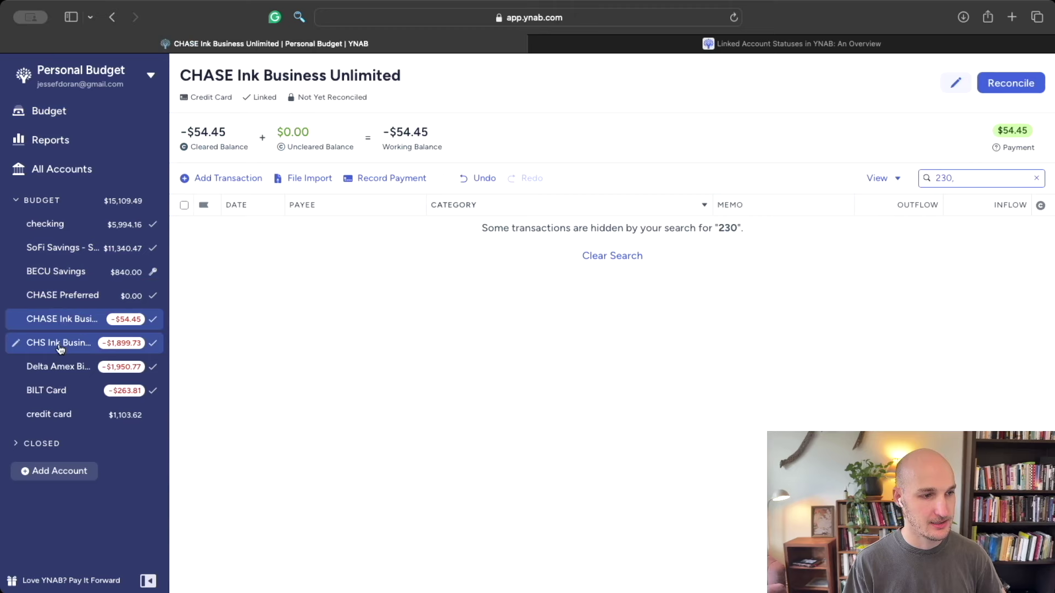
left_click(60, 366)
left_click(67, 341)
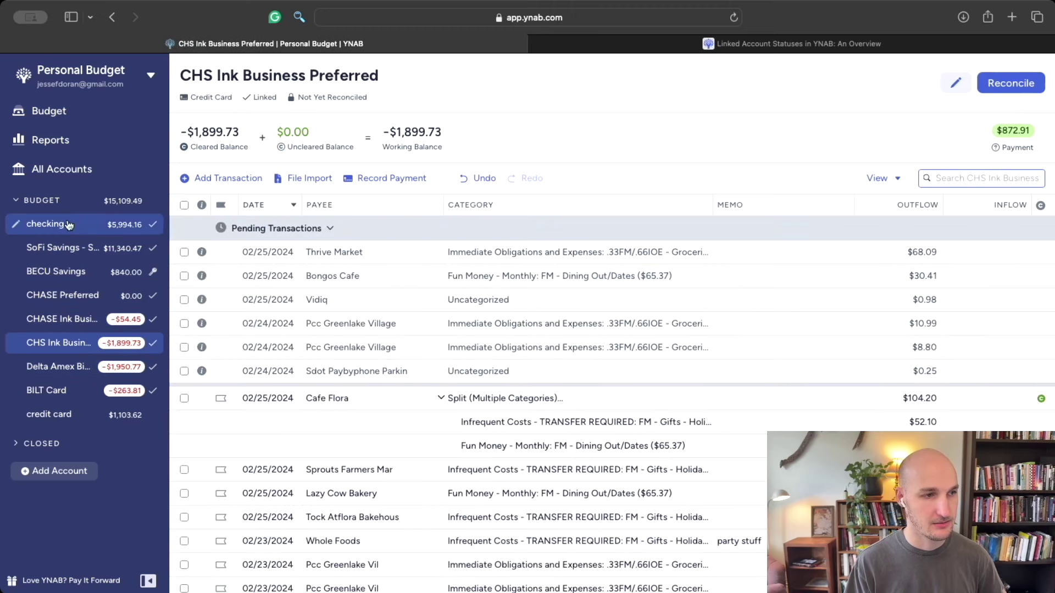
left_click(69, 225)
Step: Return to the February 2024 budget and check the payment funding of CHS Ink Business Preferred against its current balance
left_click(81, 122)
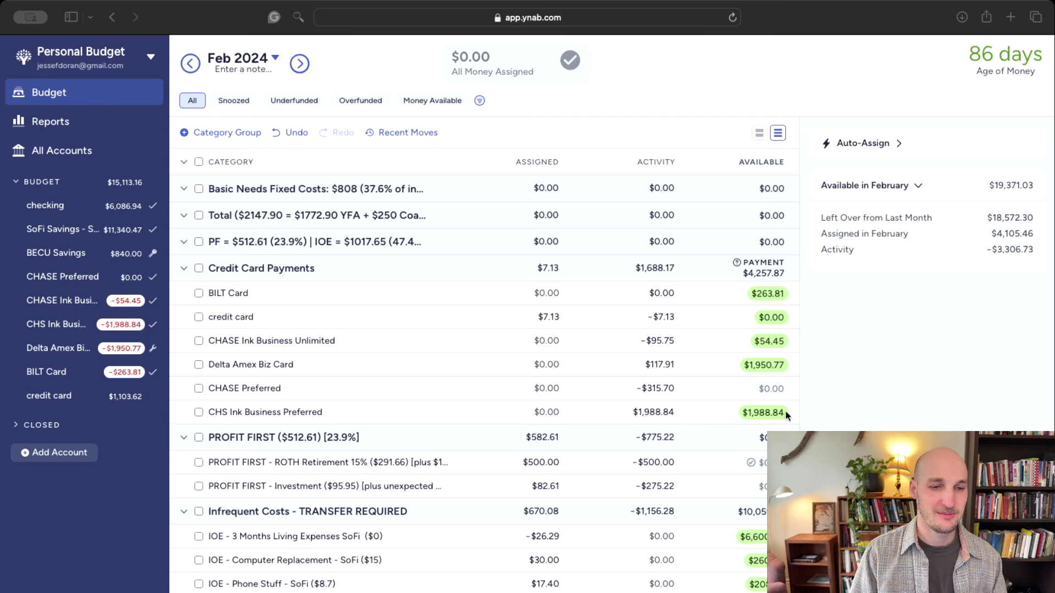
left_click(755, 424)
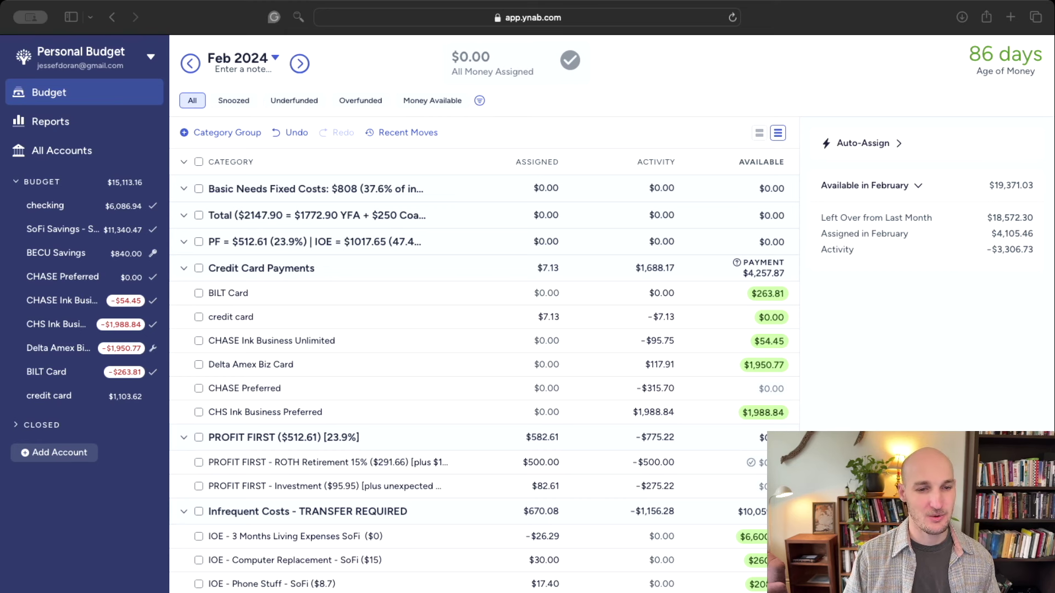
left_click(769, 413)
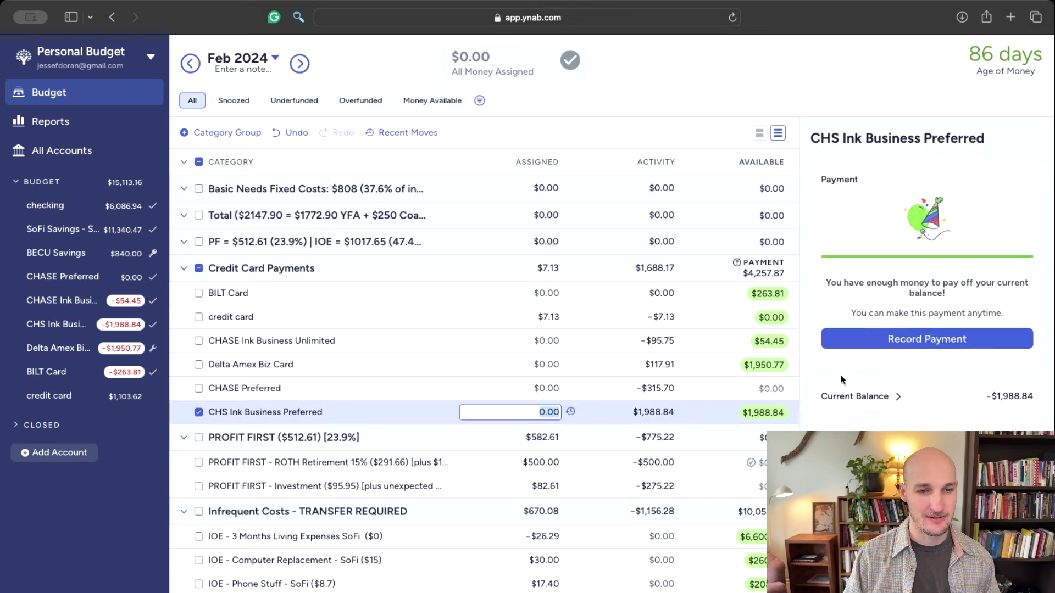